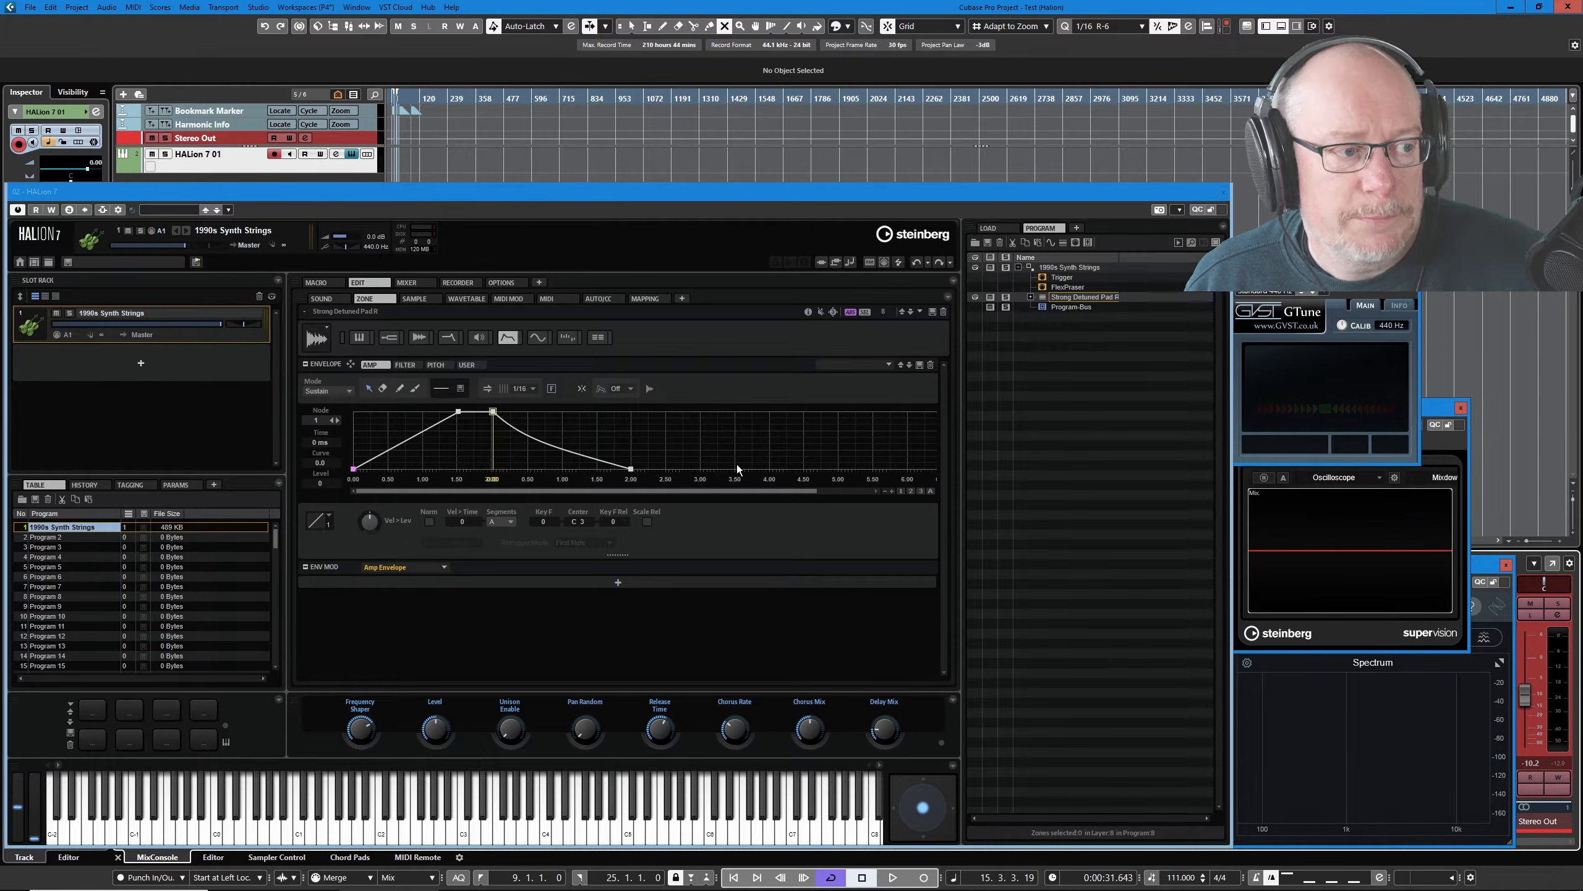
Load the compact screen set containing only trigger pads, quick controls and keyboard, and enlarge the HALion window.
click(36, 261)
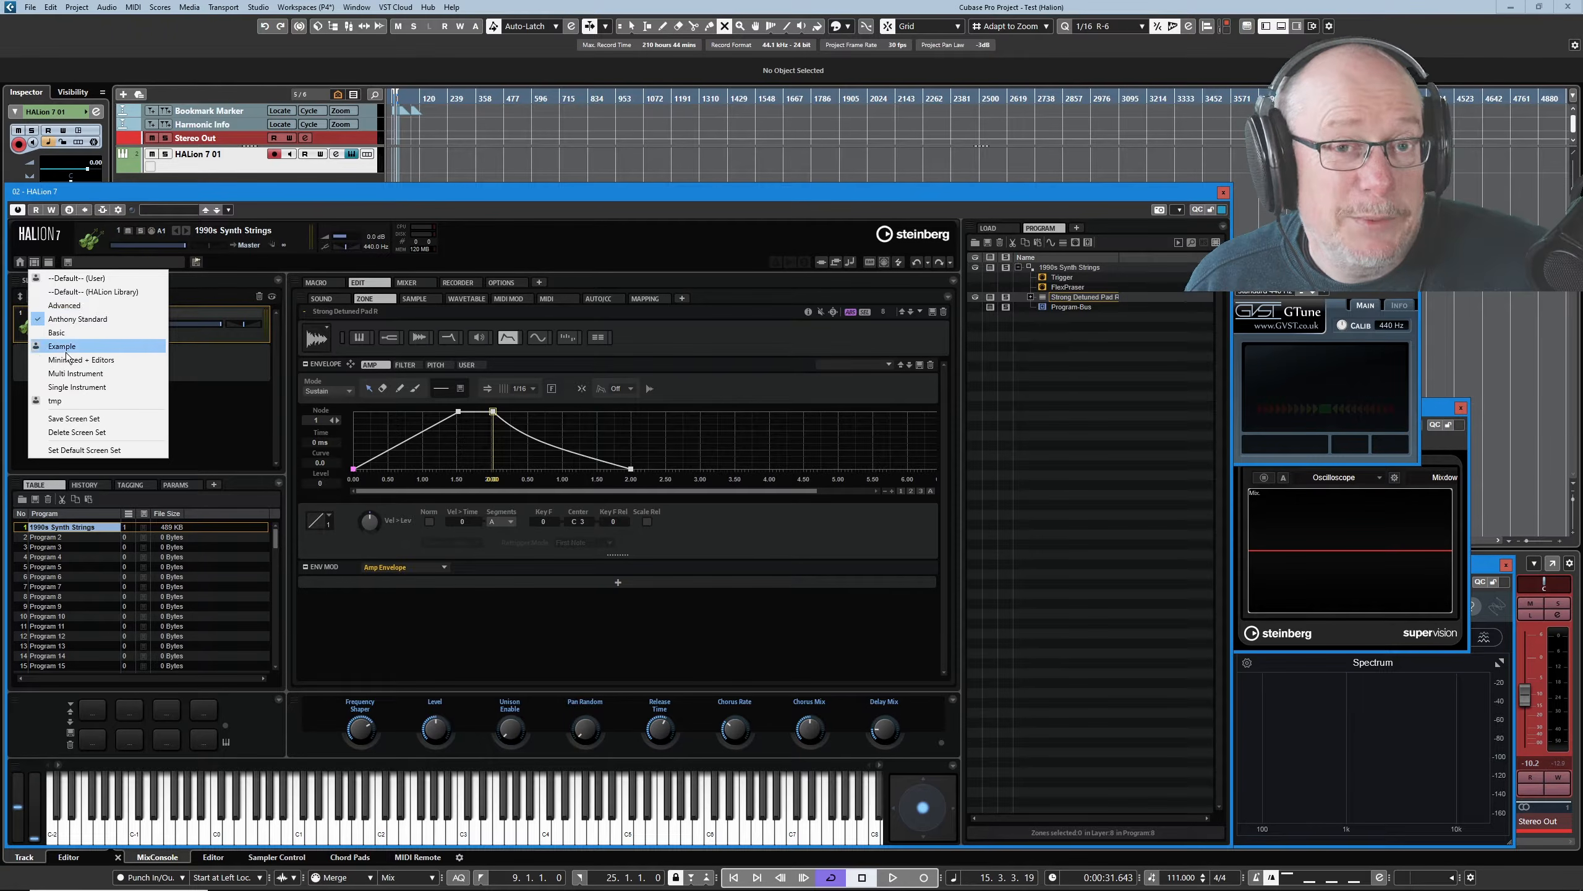
click(87, 338)
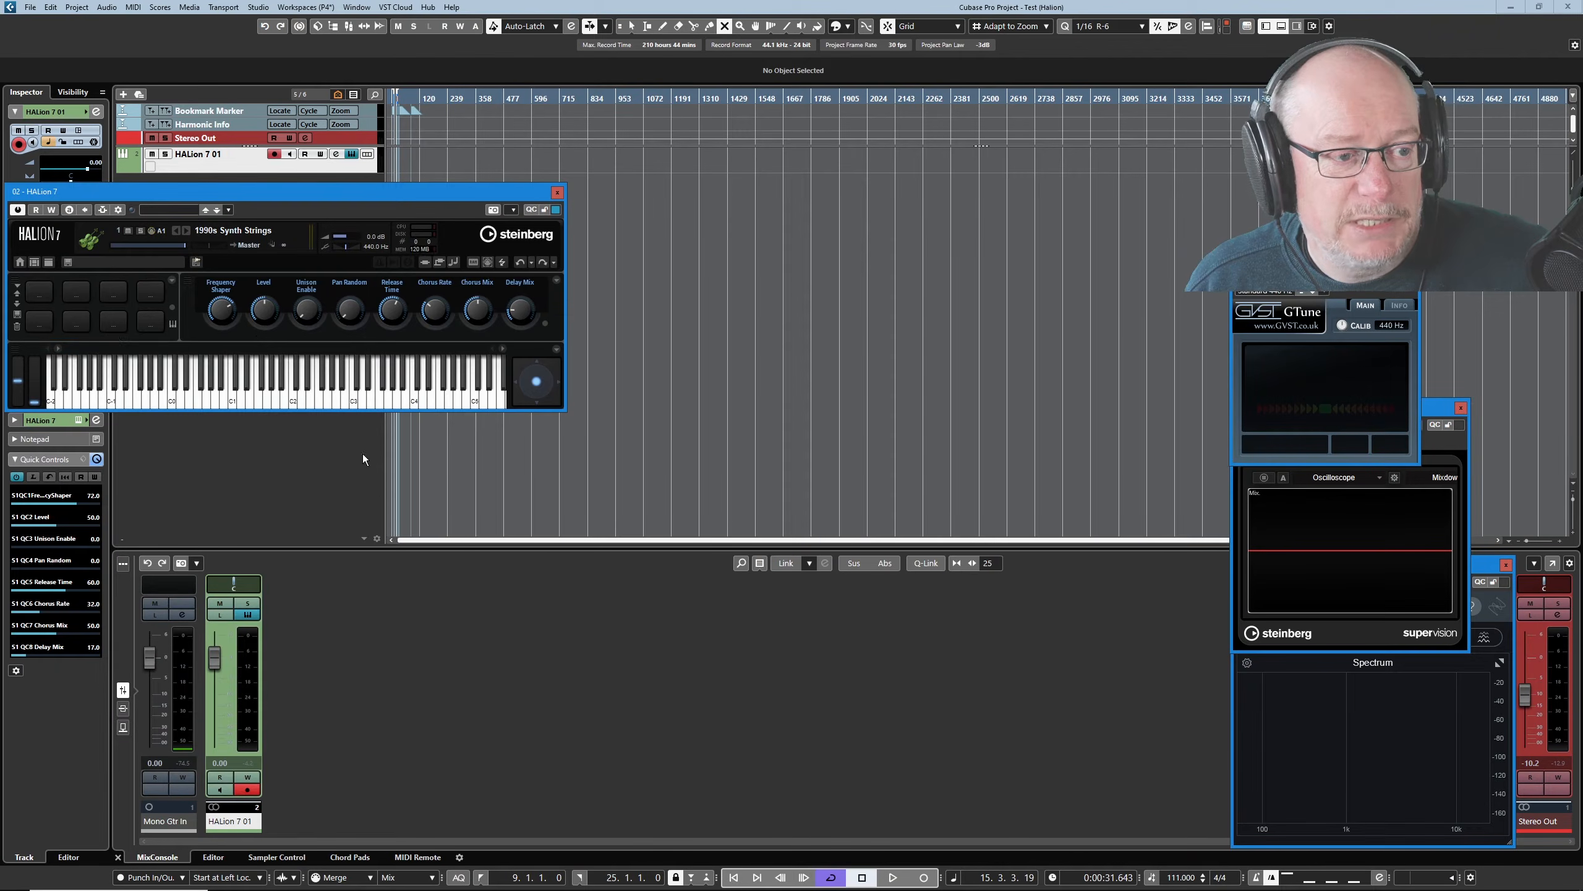
drag(564, 411, 1120, 734)
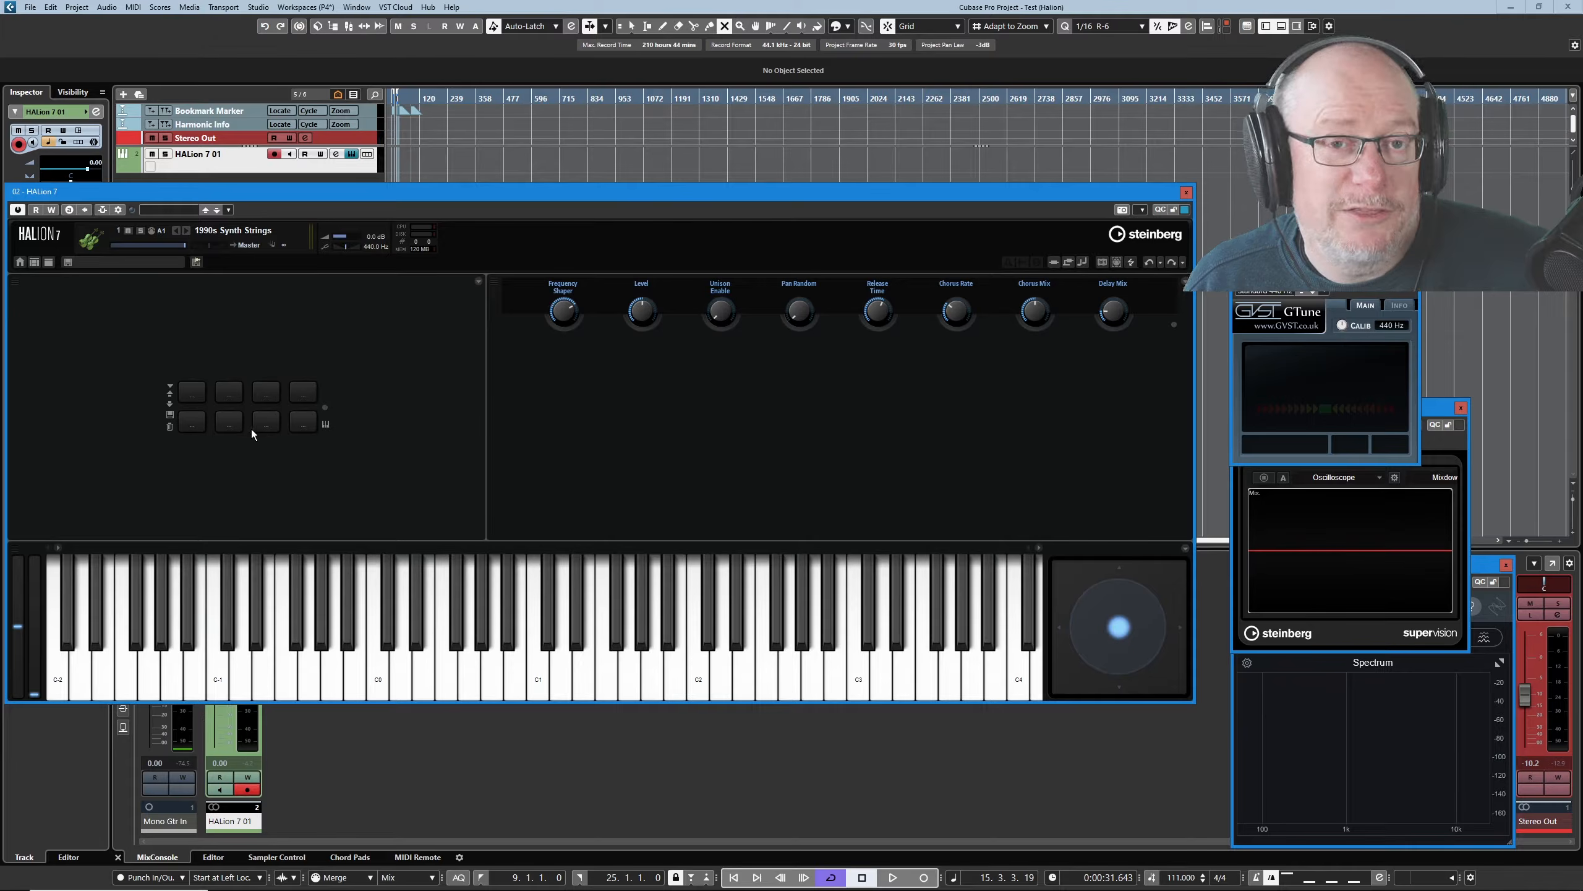
Close the trigger pads and quick controls frames, and reduce the height of the keyboard frame.
click(480, 280)
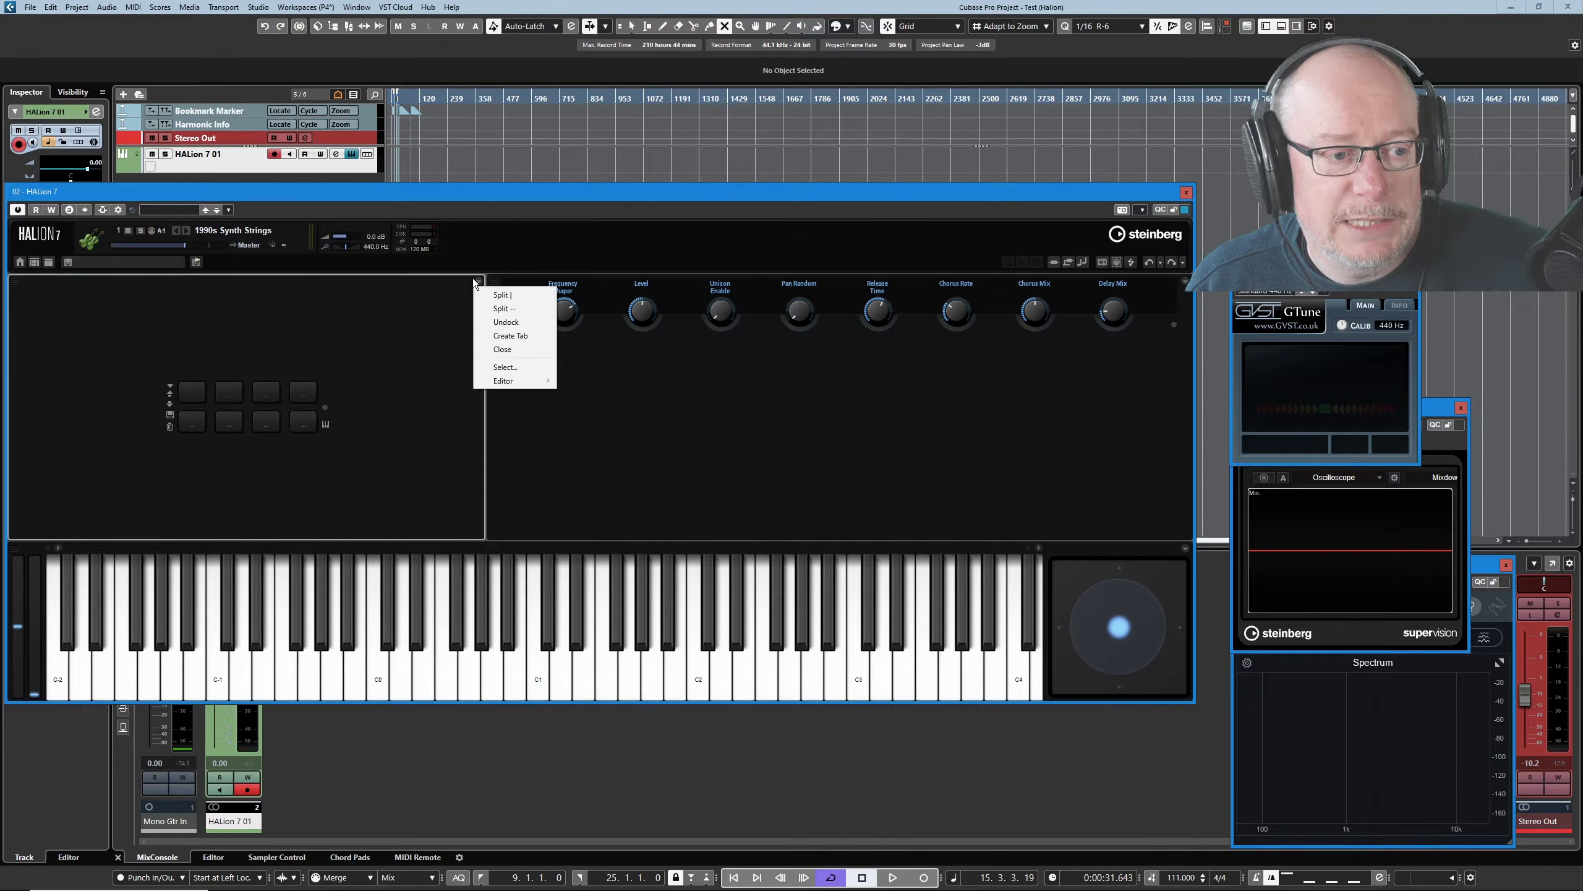
click(505, 350)
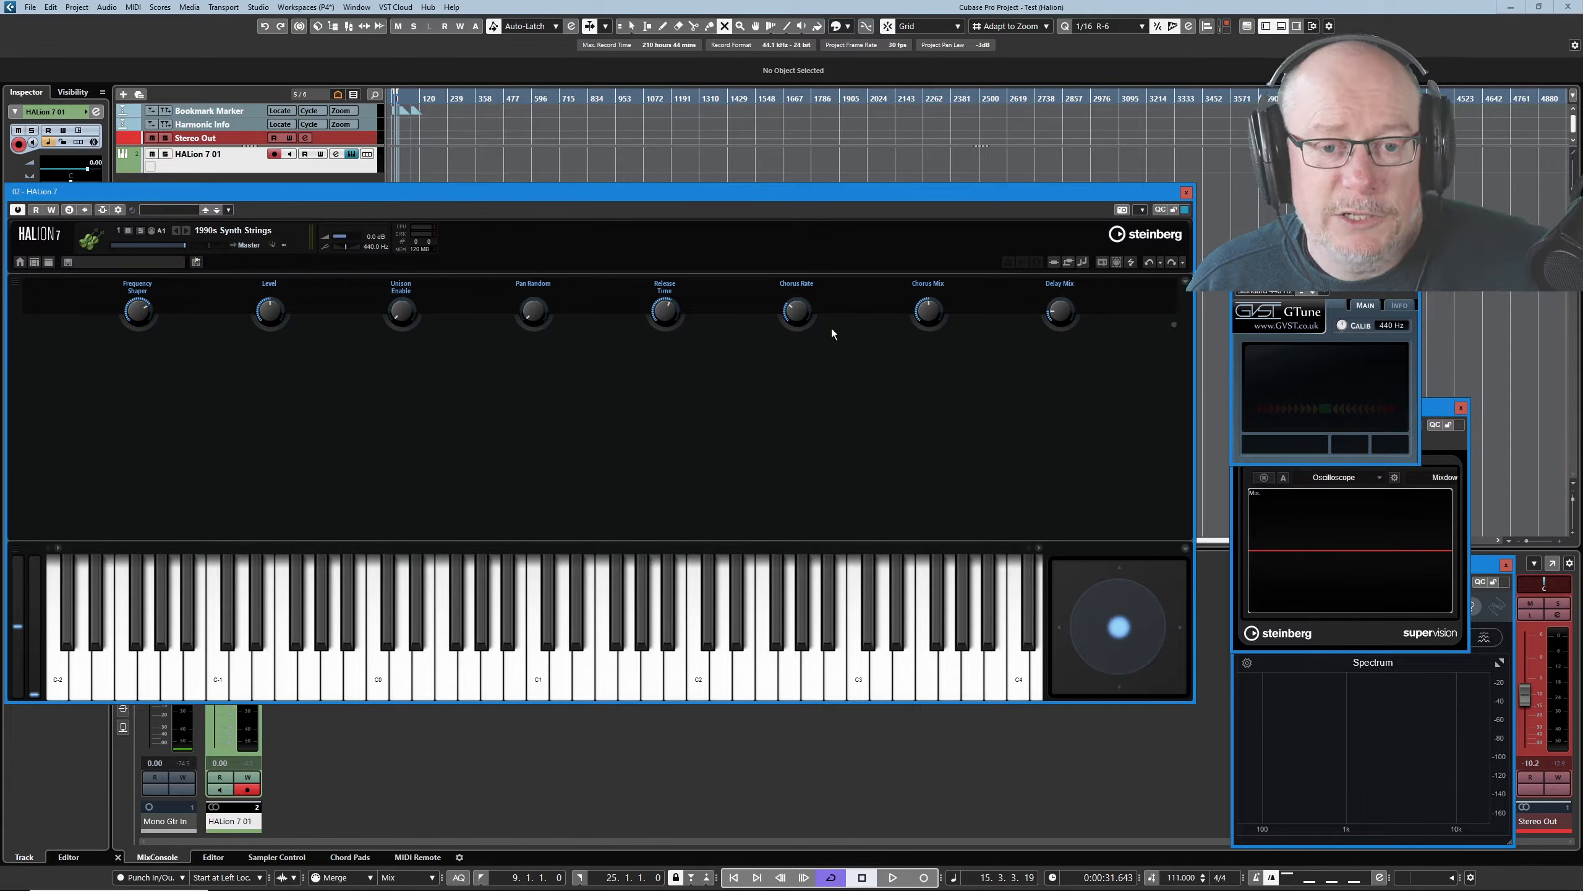
click(1186, 281)
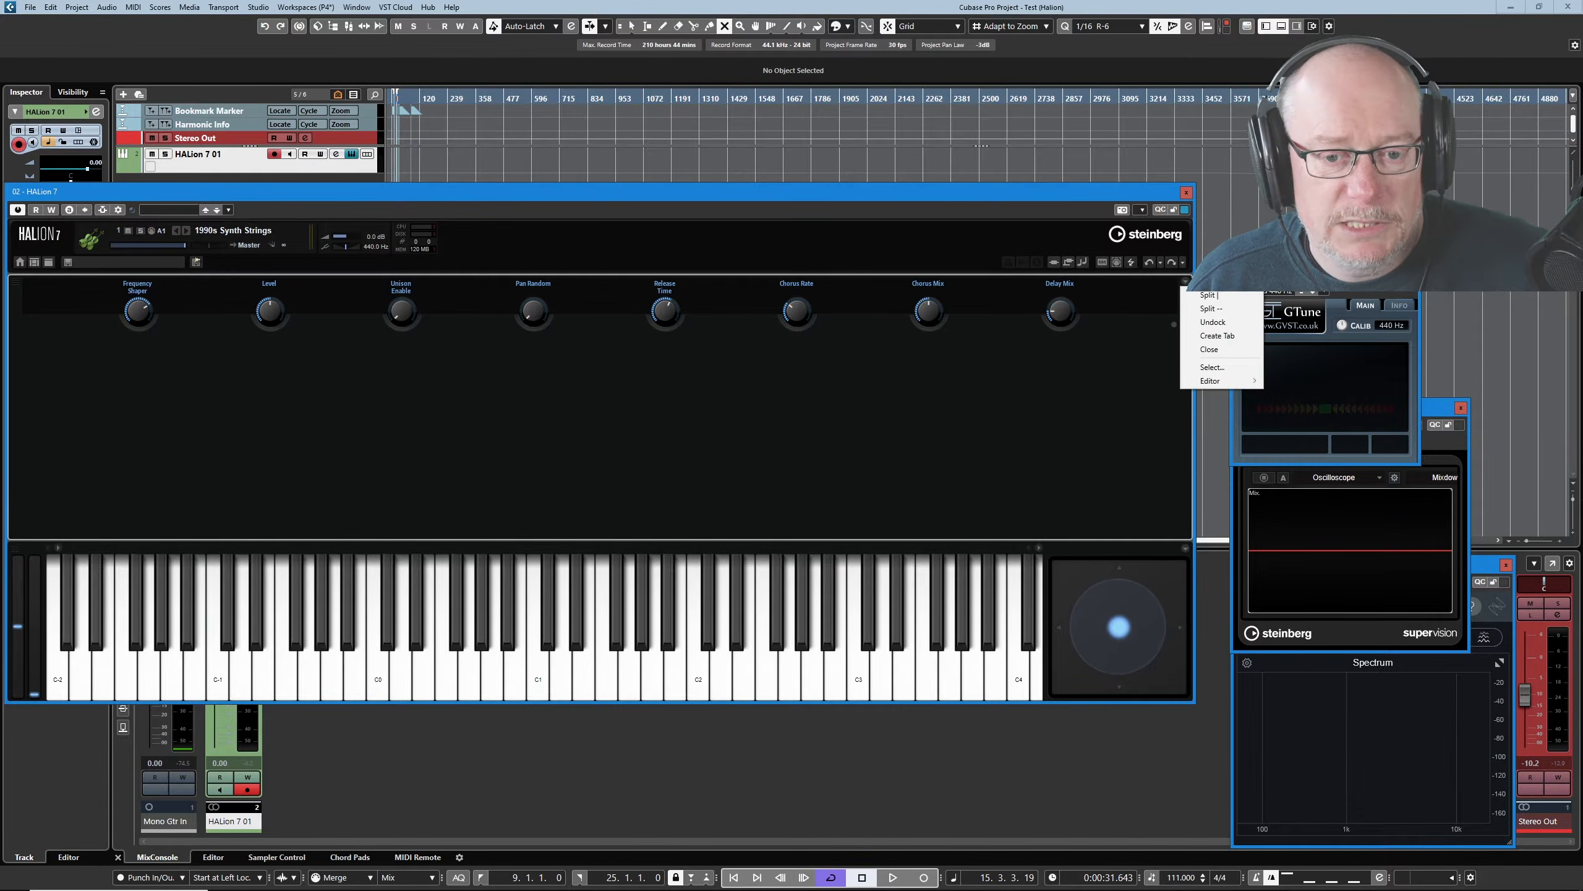
click(1208, 350)
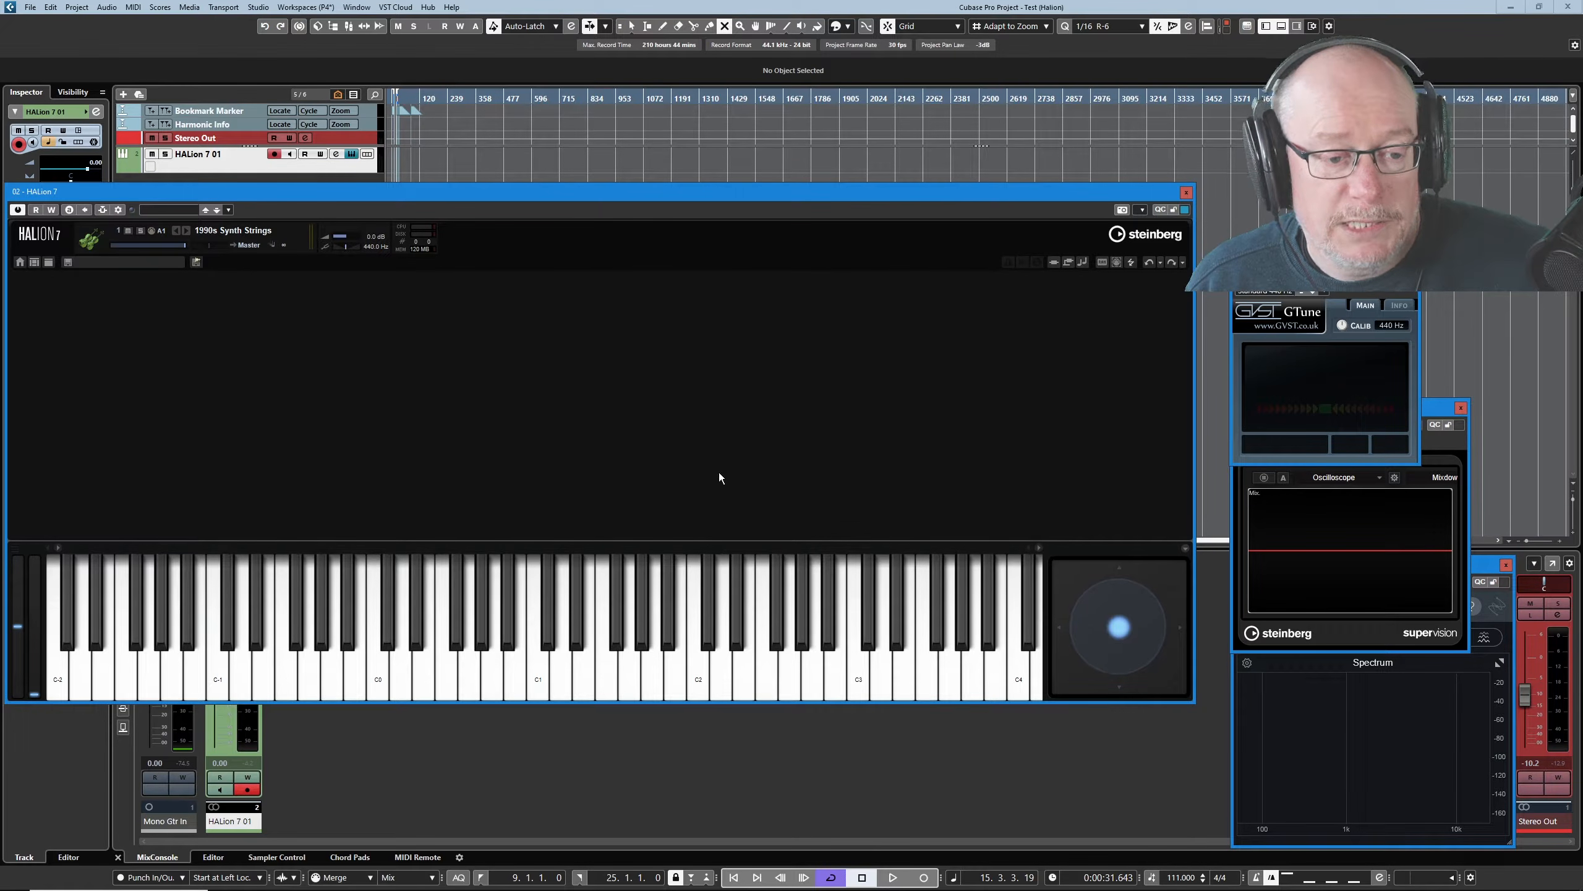
drag(727, 543, 709, 600)
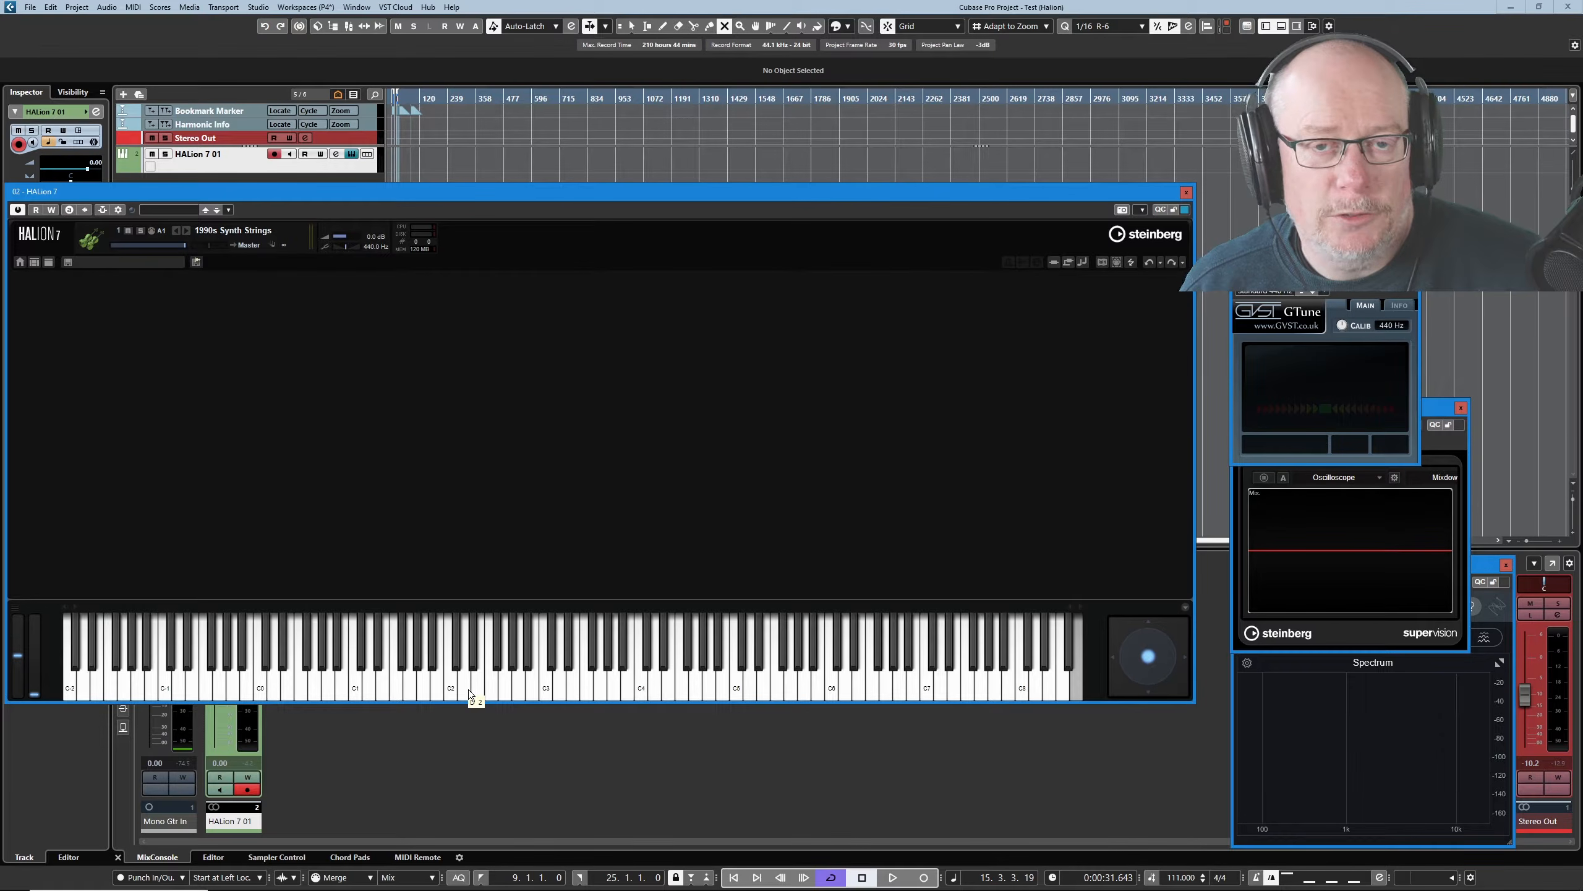
Split the keyboard frame into two stacked frames, give them more height, and move the keyboard below the empty frame.
click(1184, 607)
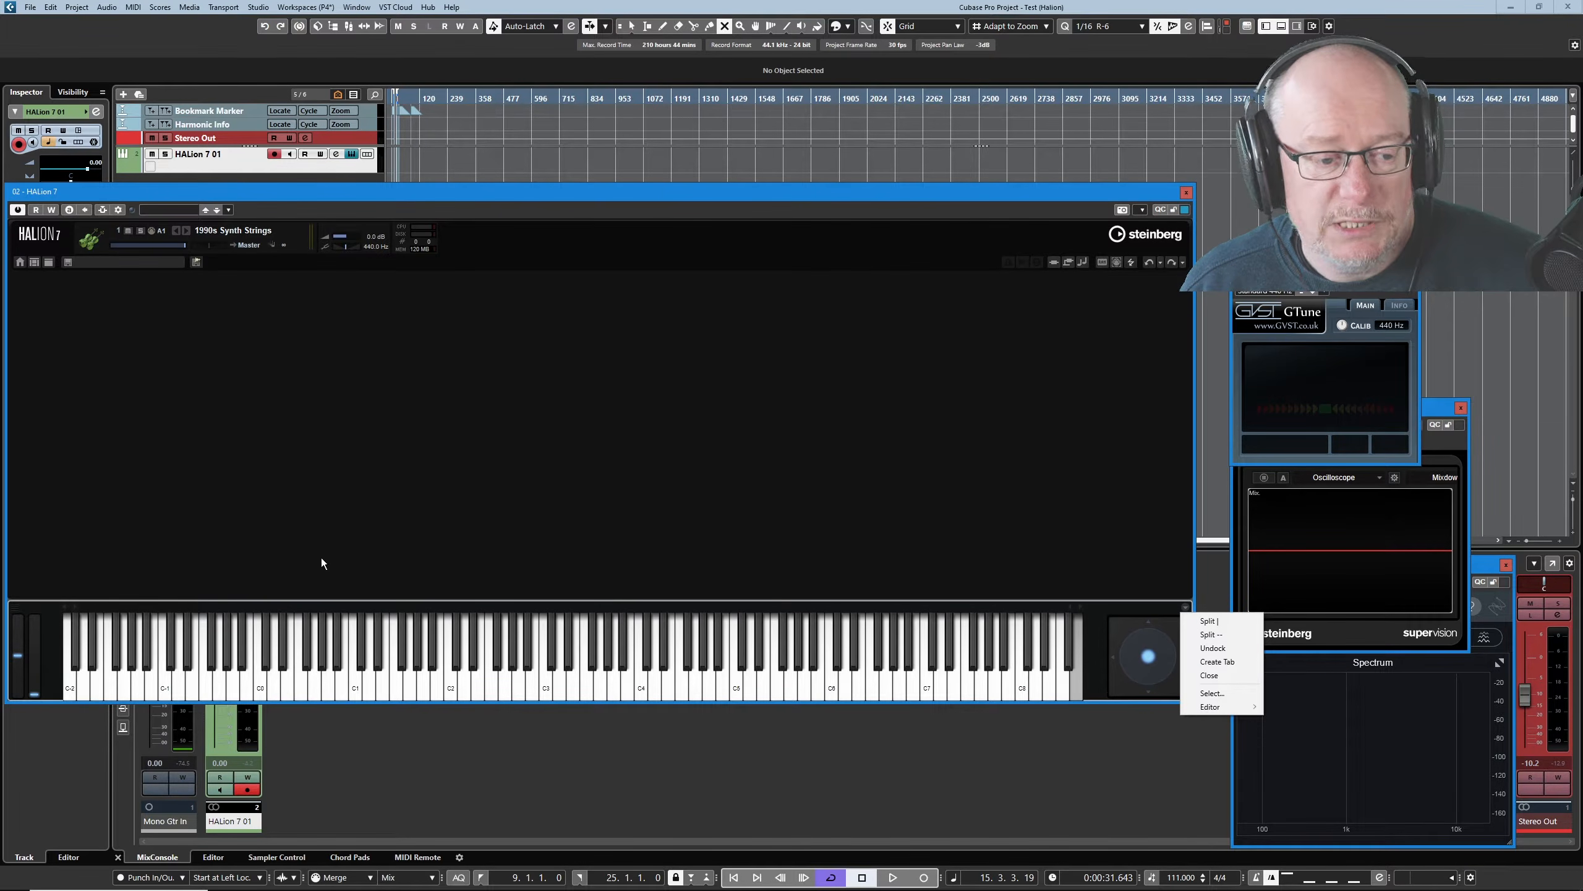
click(1208, 635)
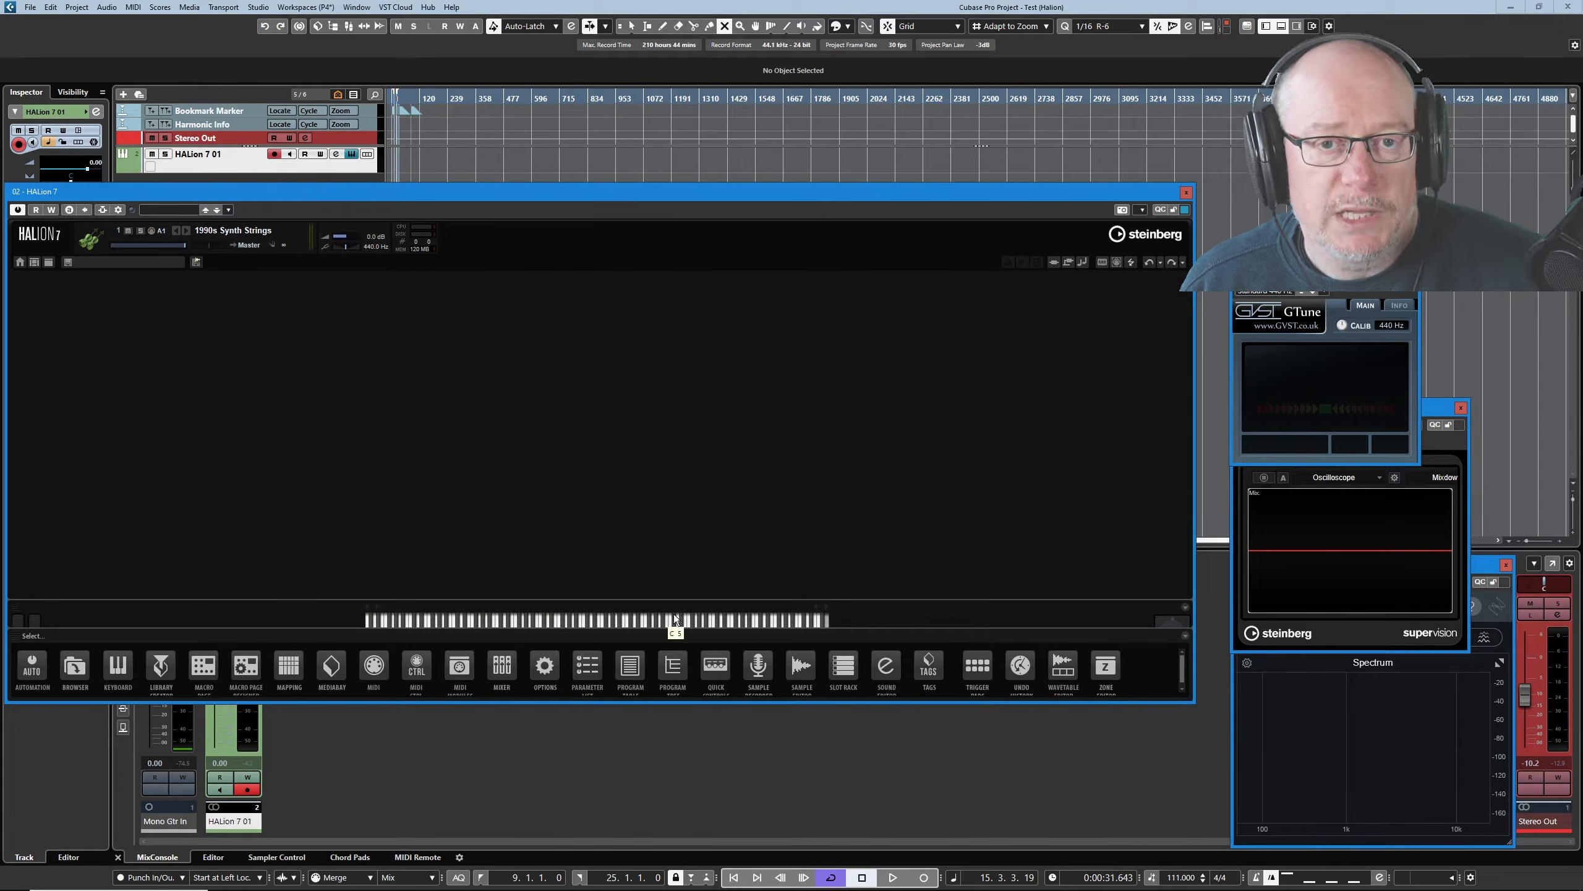
drag(916, 601, 929, 492)
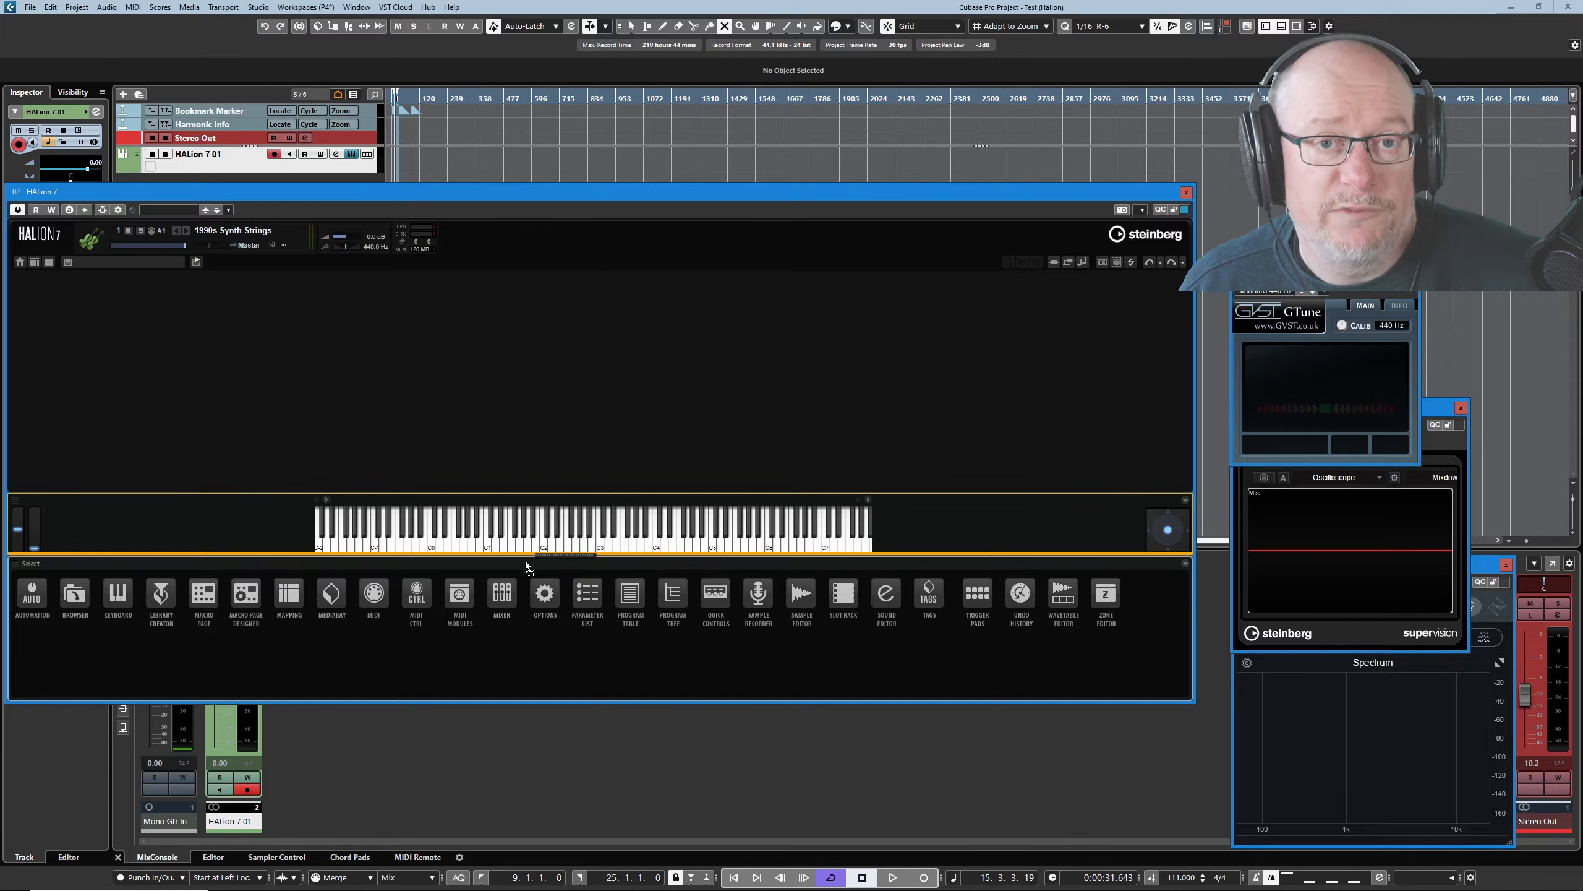
drag(526, 562, 608, 529)
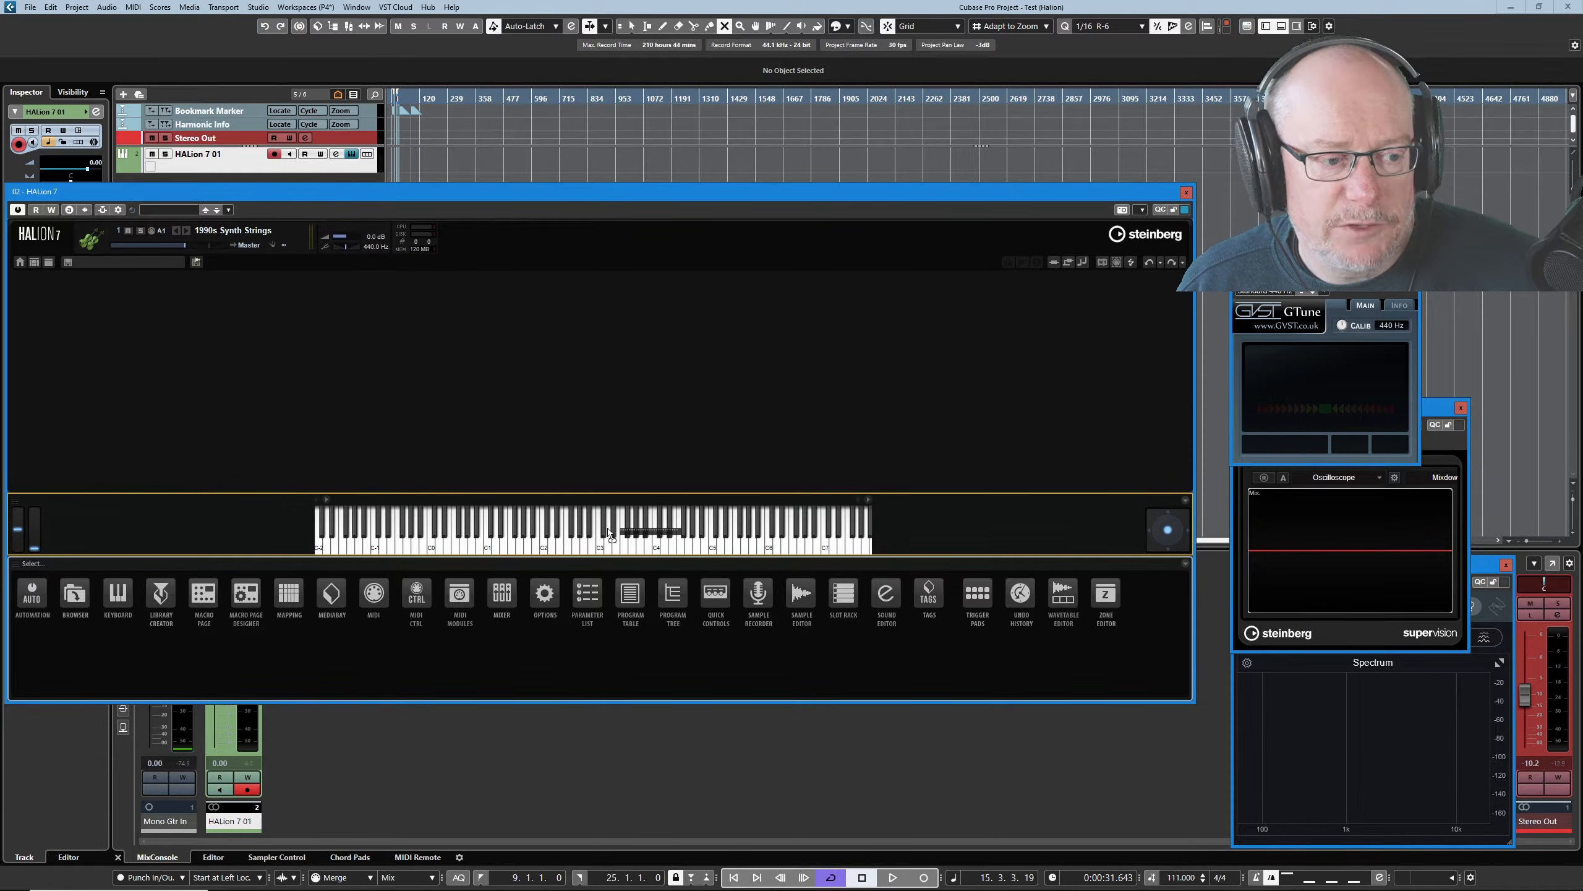
drag(609, 530, 622, 511)
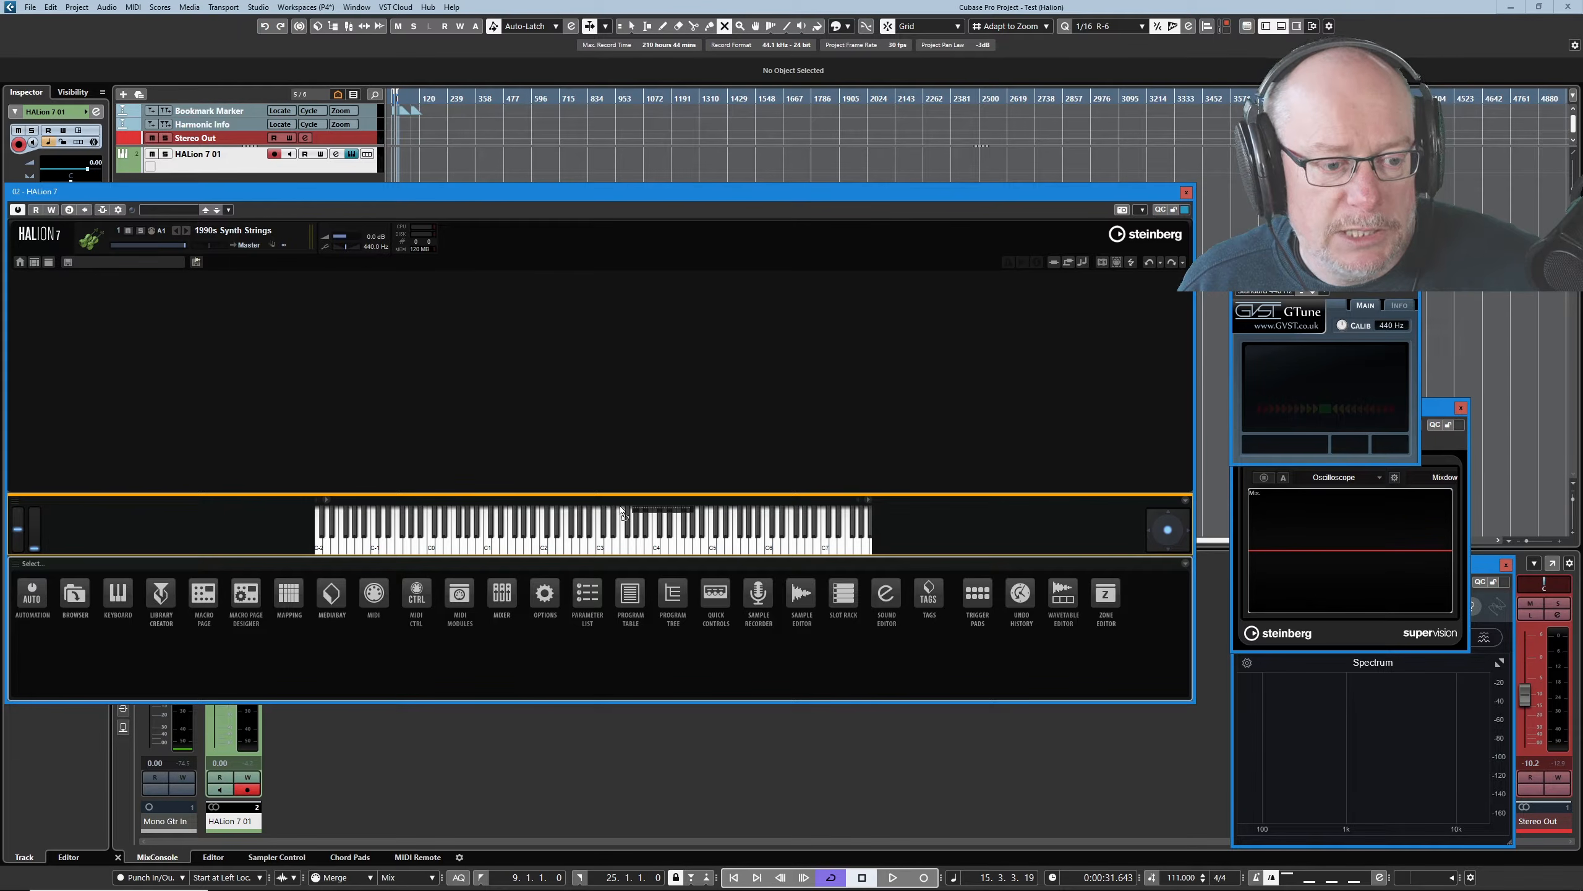
click(623, 508)
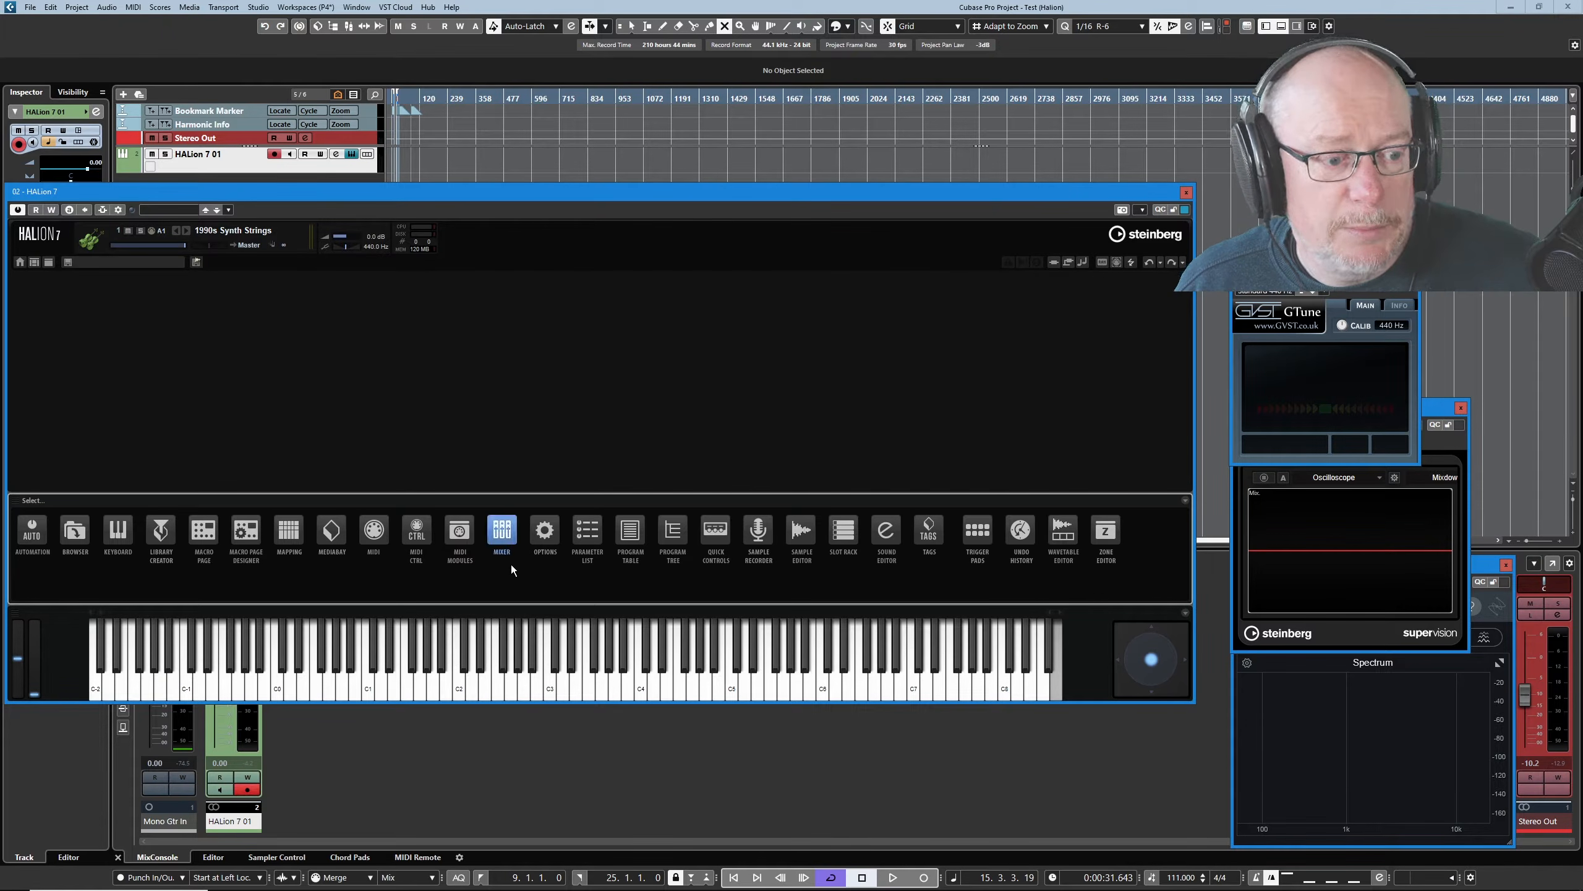
Show the MediaBay in a taller frame above the keyboard and choose HSSE Basic from its instrument selector.
click(332, 531)
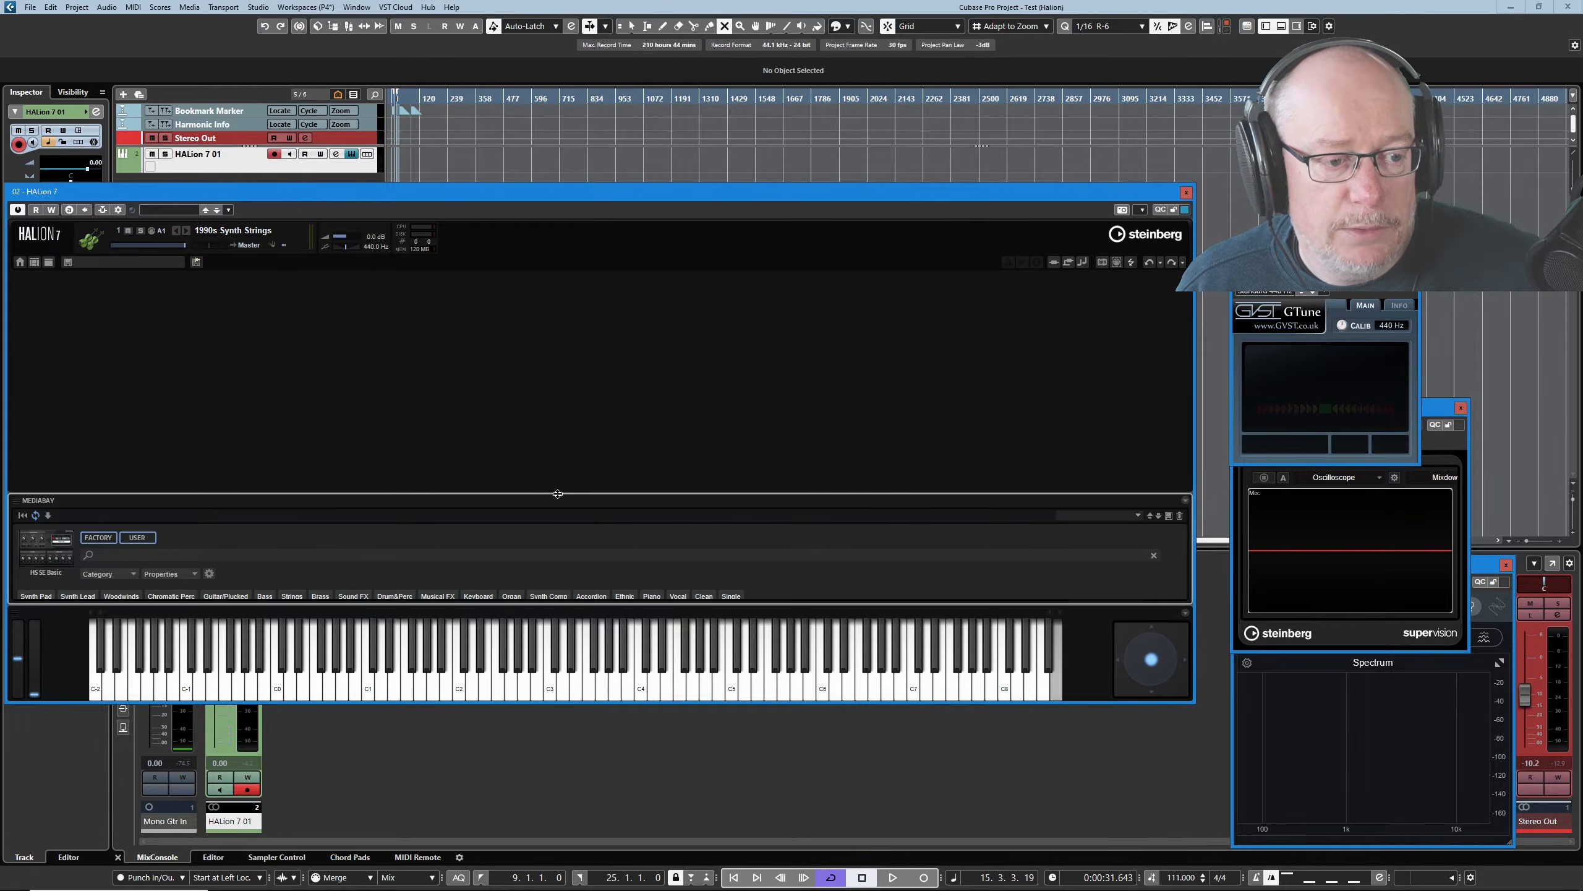
drag(556, 494, 570, 382)
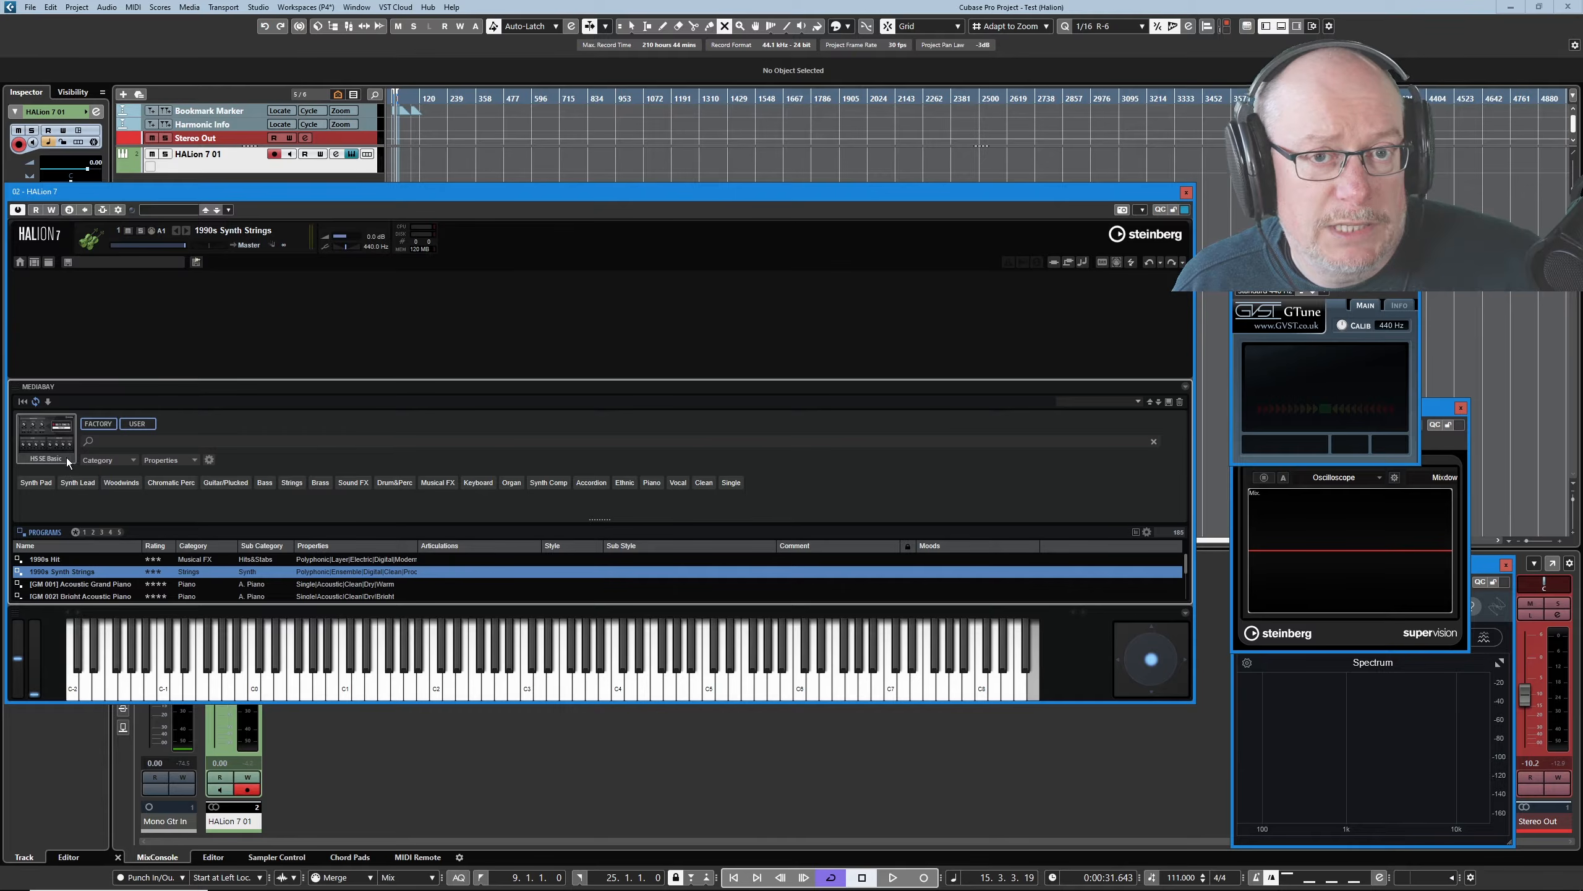
click(44, 429)
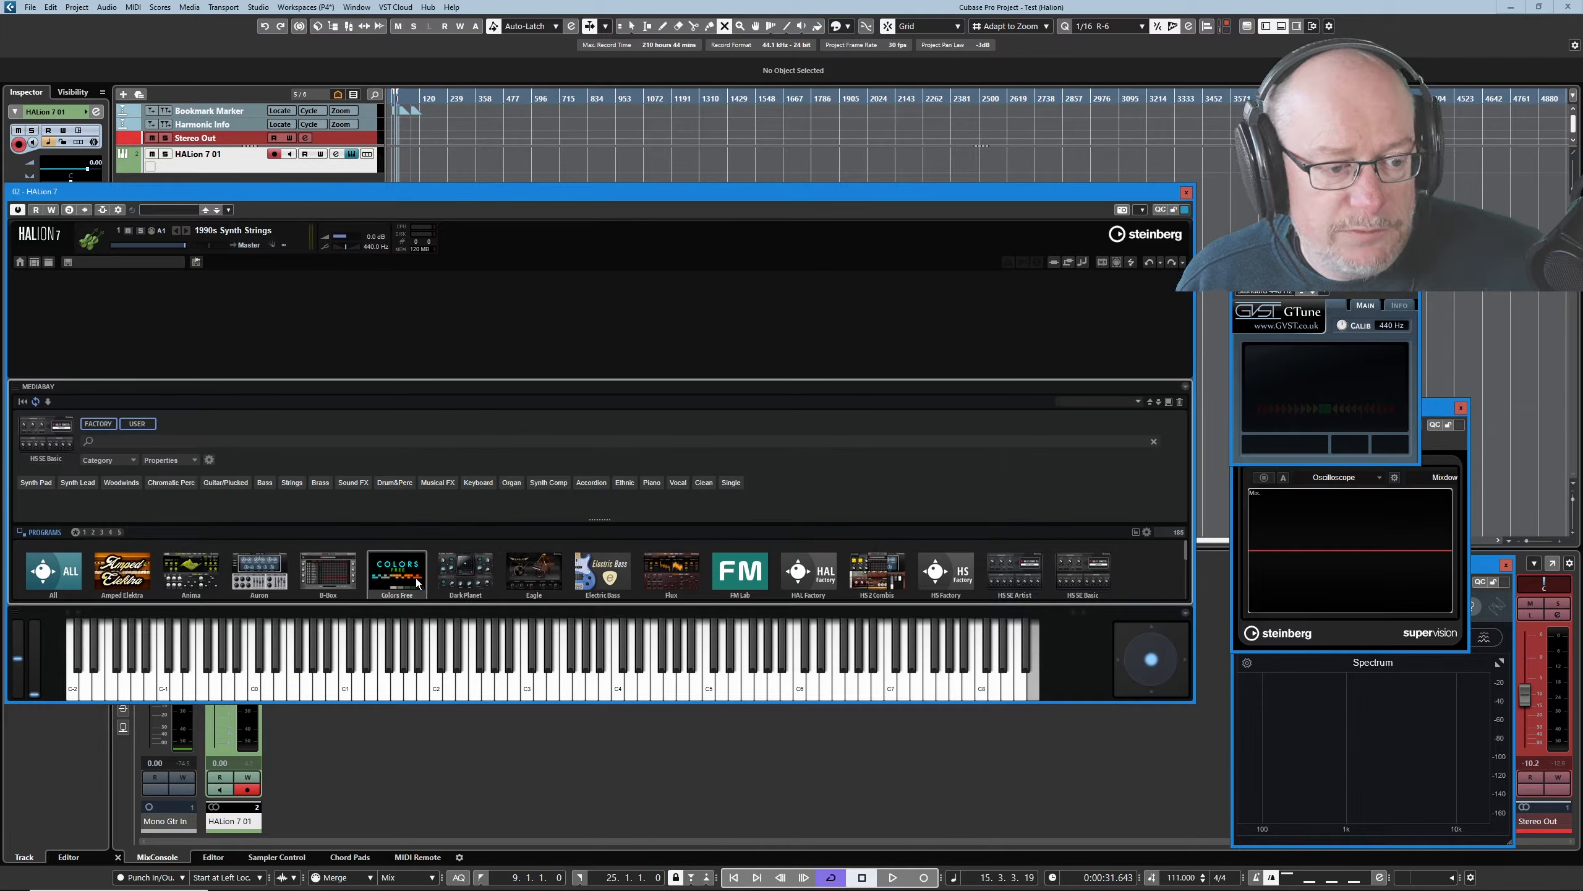
drag(449, 379, 457, 327)
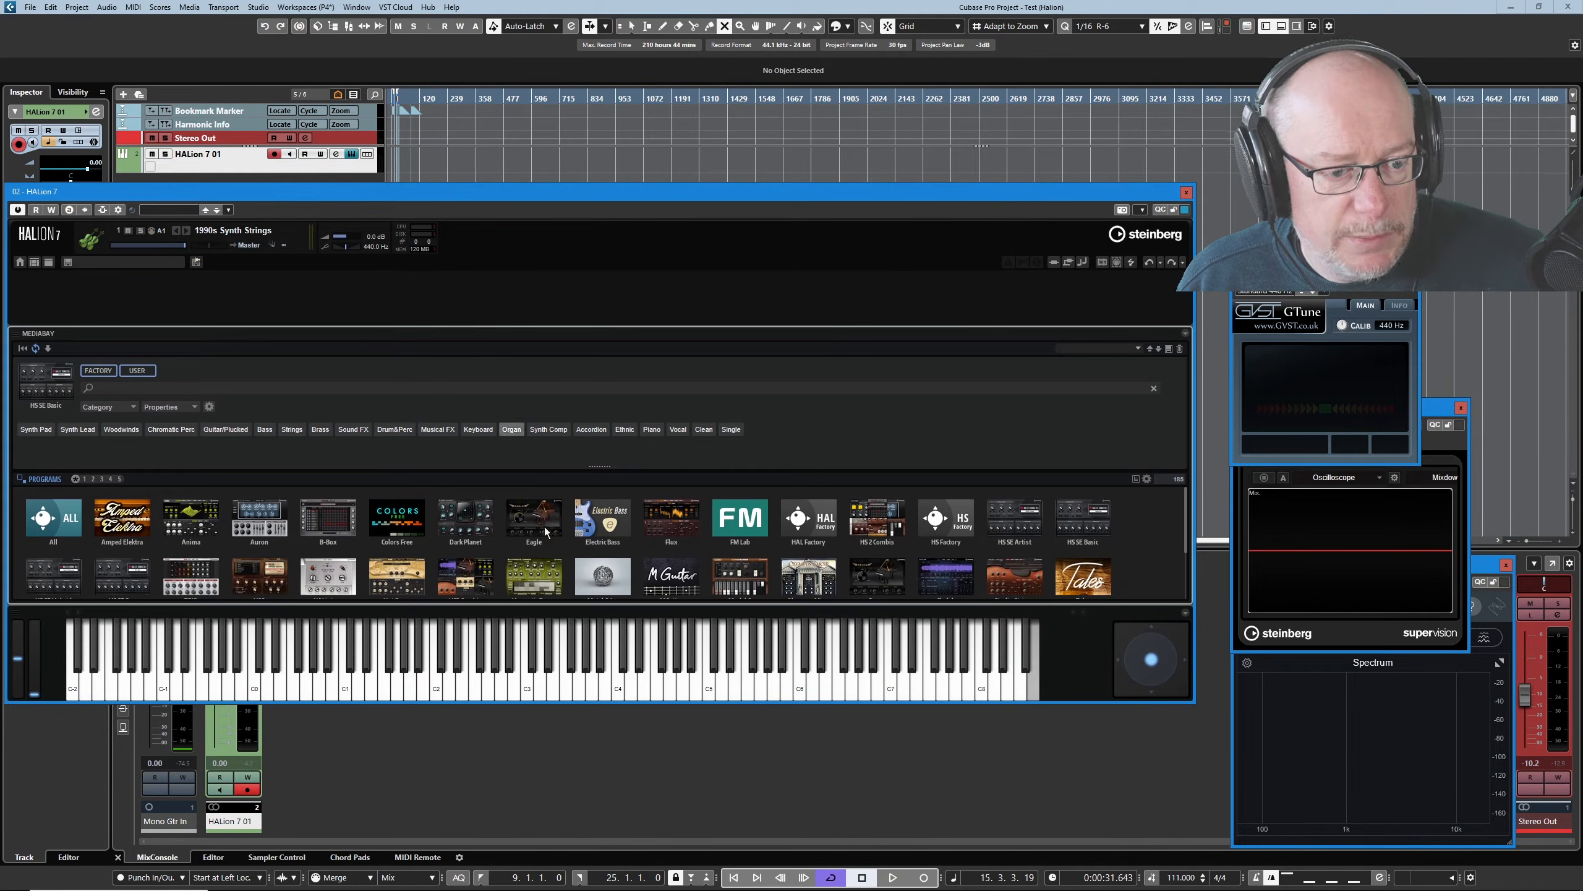
scroll(576, 554, down, 2)
scroll(572, 552, up, 2)
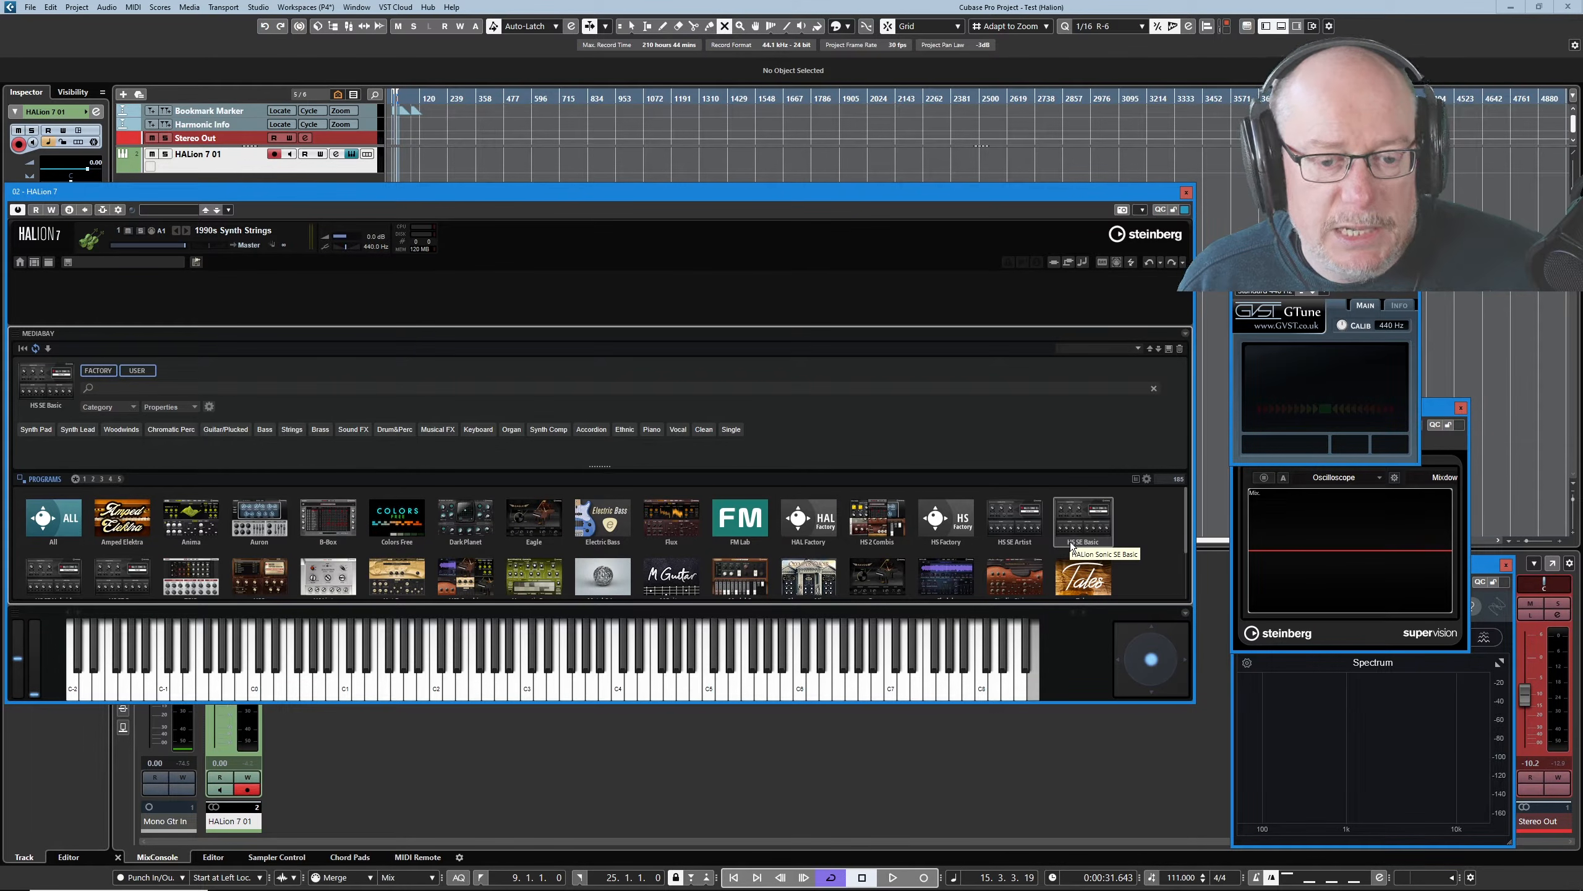
click(1085, 521)
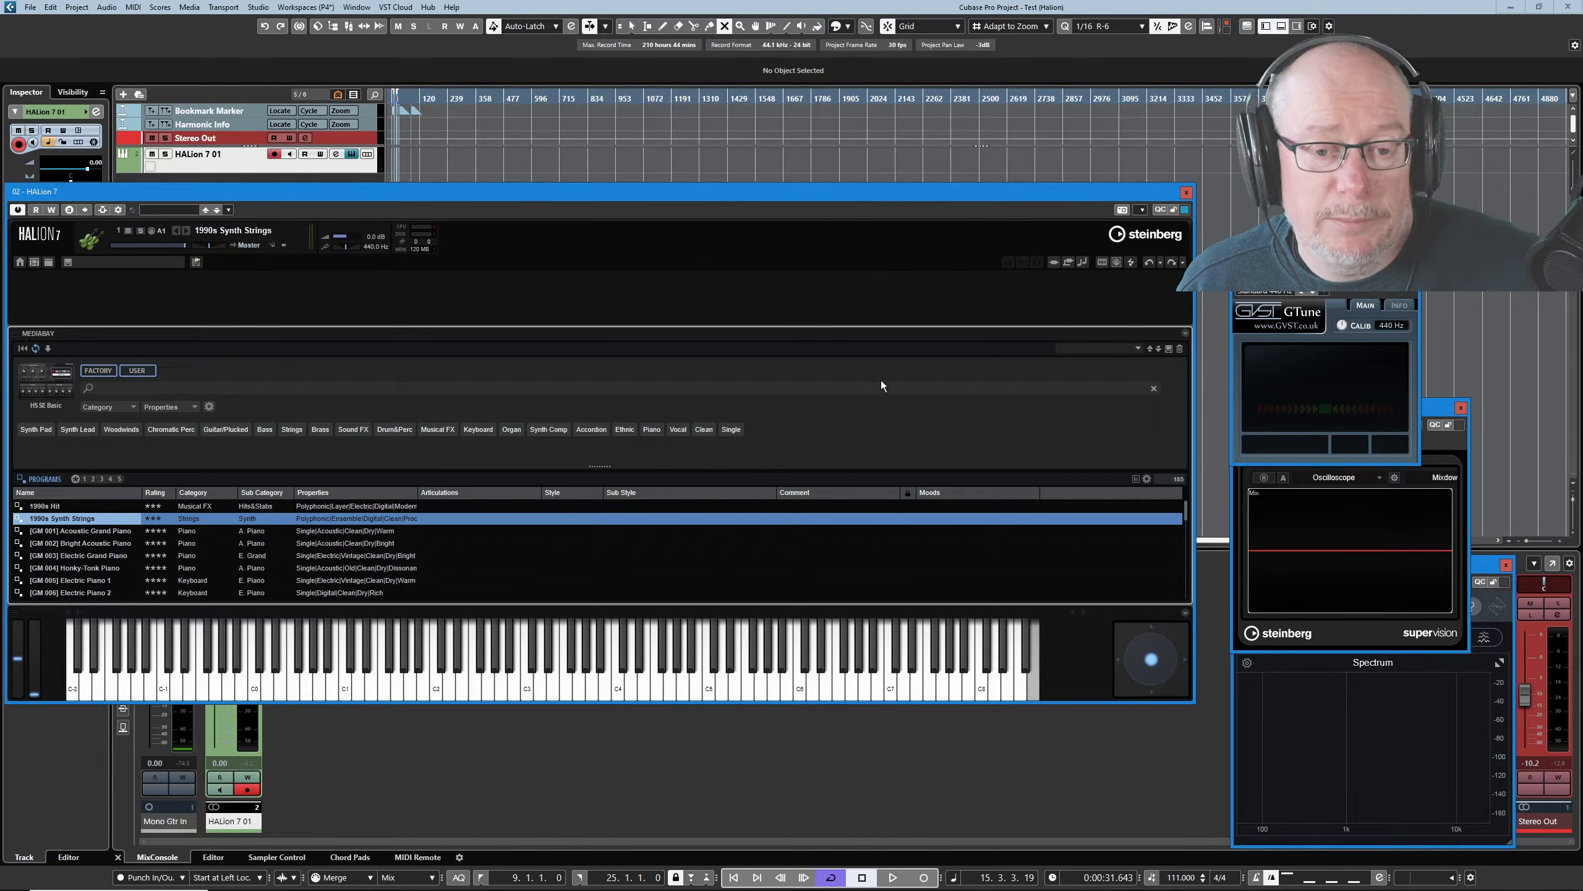
Split the MediaBay frame side by side, with the Program Table on the left and the MediaBay on the right.
click(1186, 333)
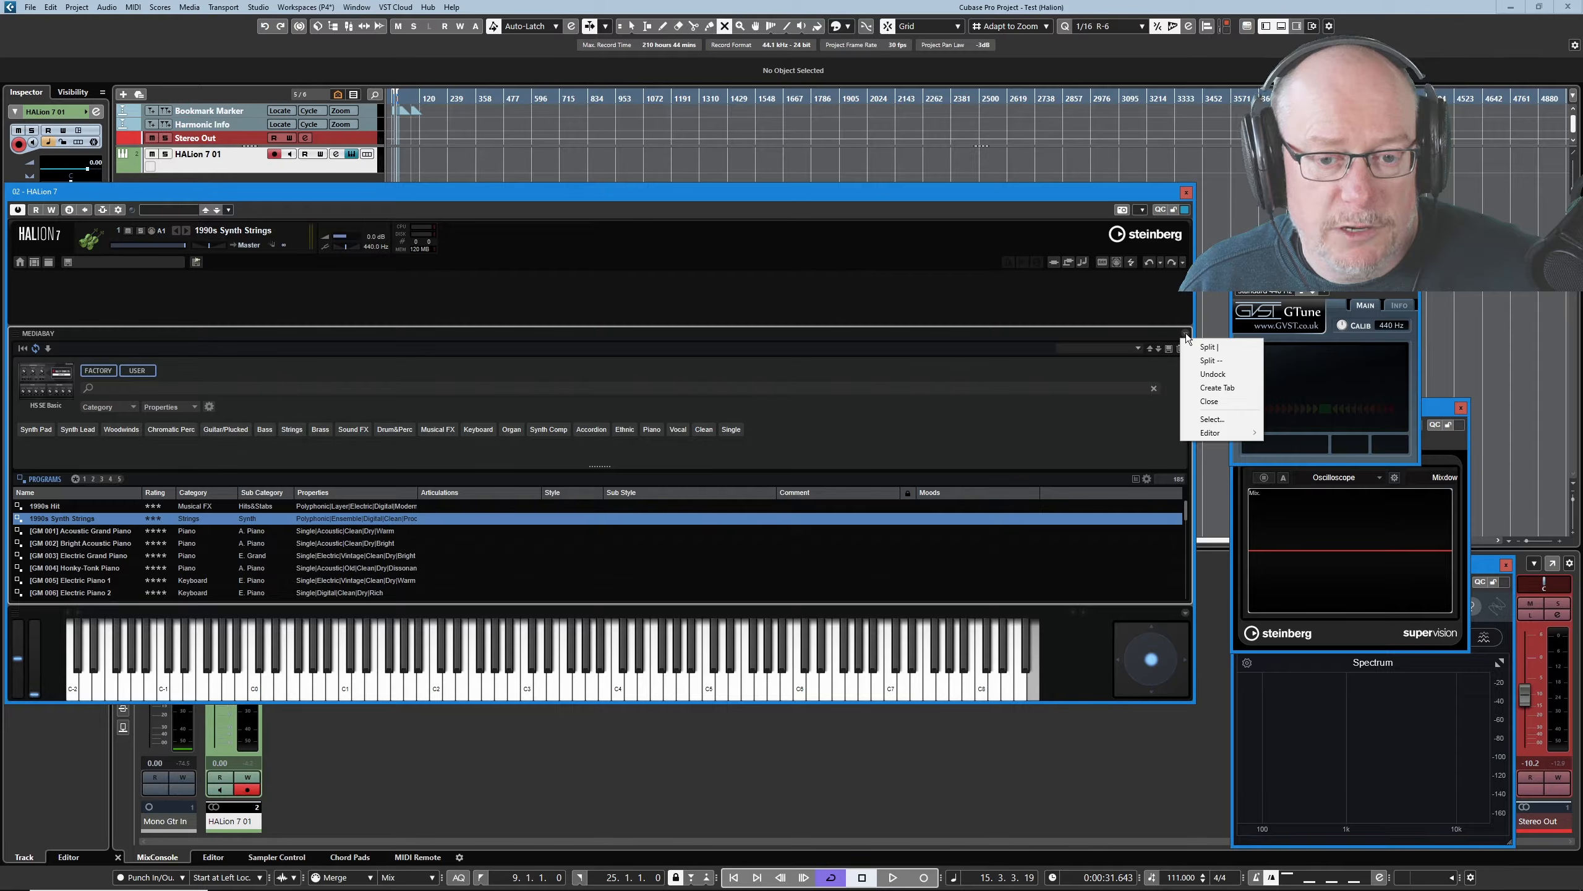
click(1209, 347)
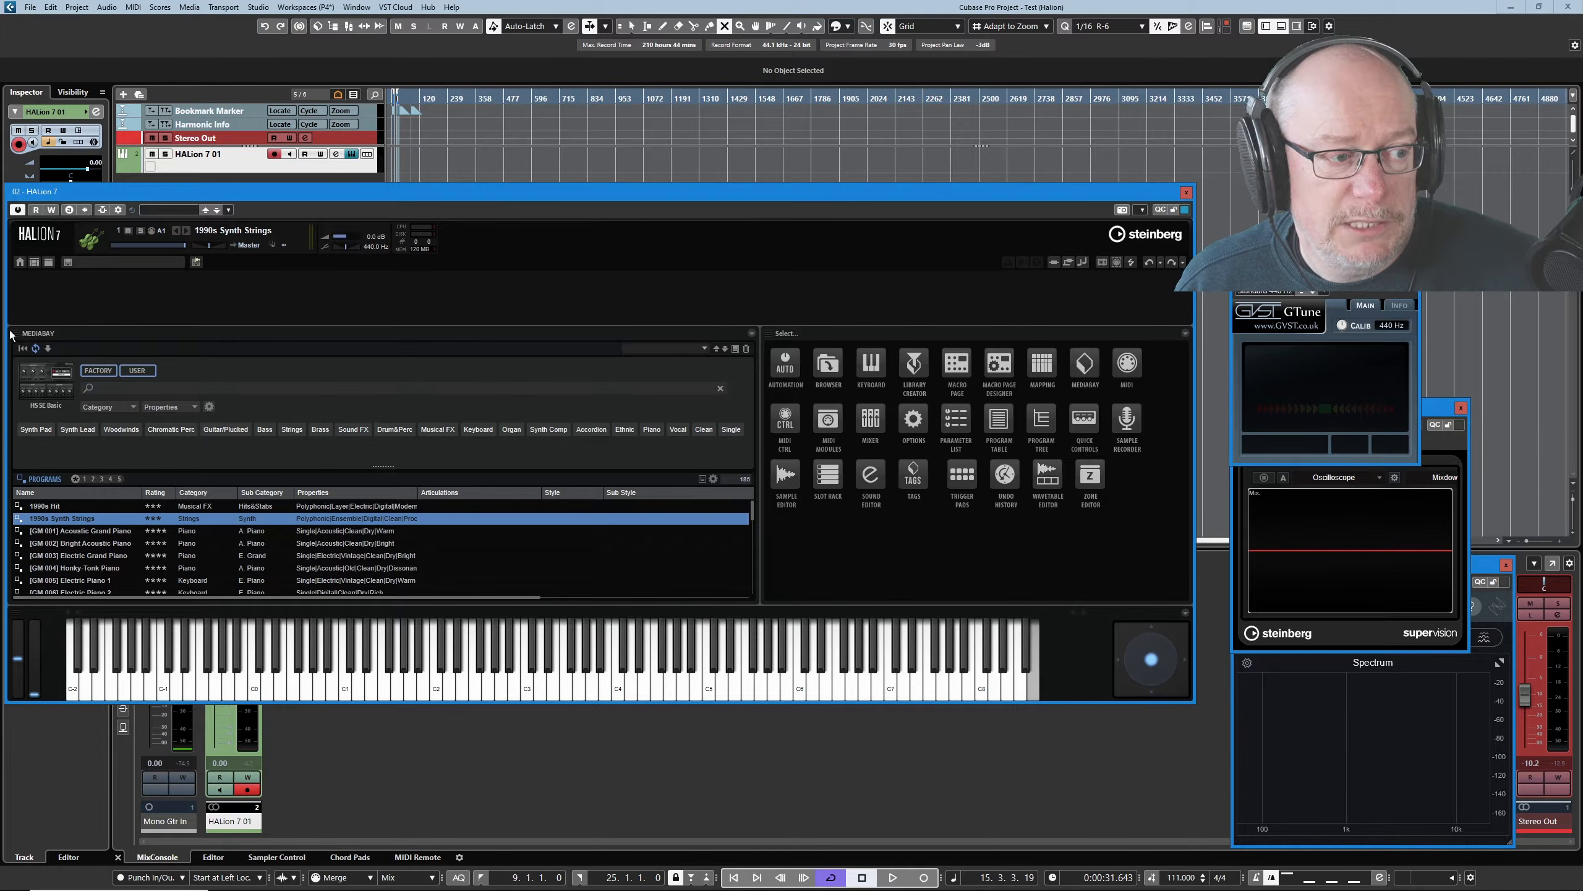
drag(18, 340, 1172, 406)
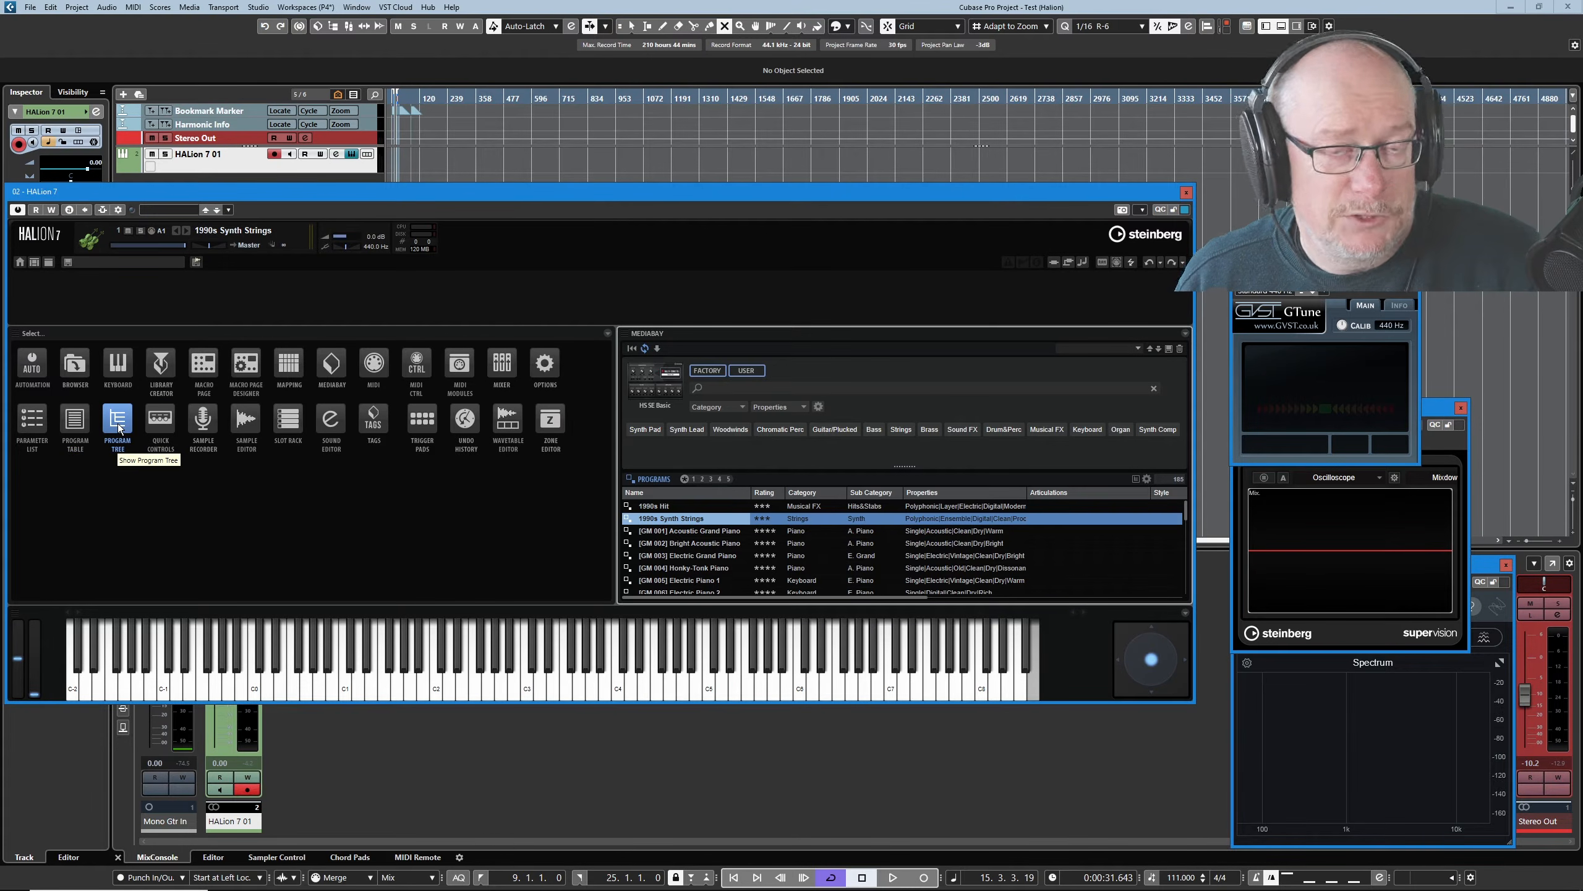
click(73, 415)
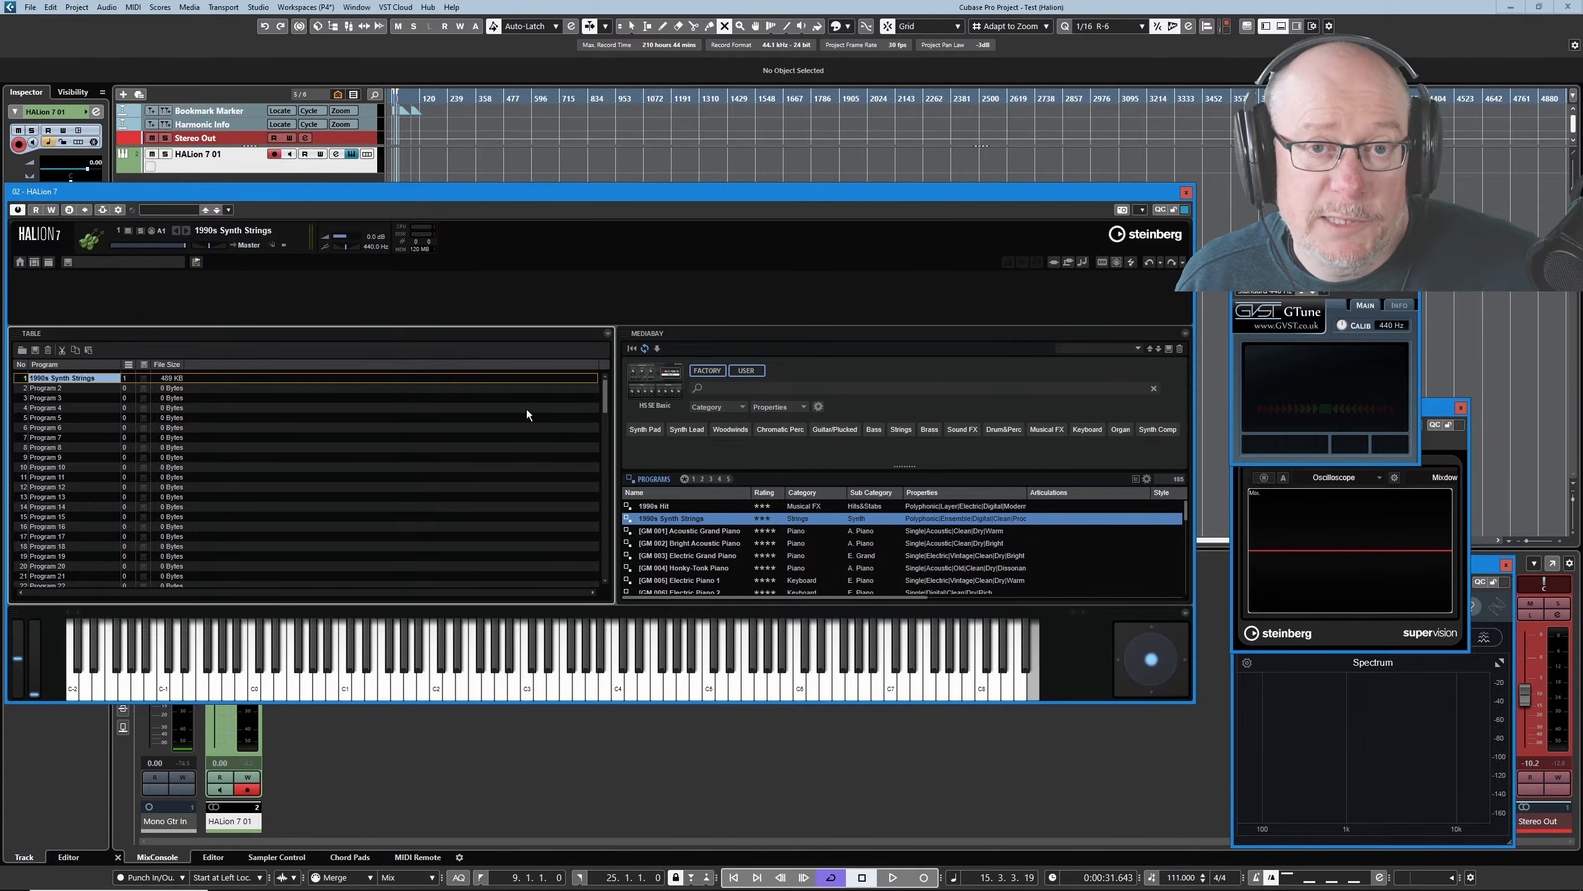
Split the Program Table frame into stacked frames, place the table beneath an empty frame, and close the surplus frame.
click(609, 335)
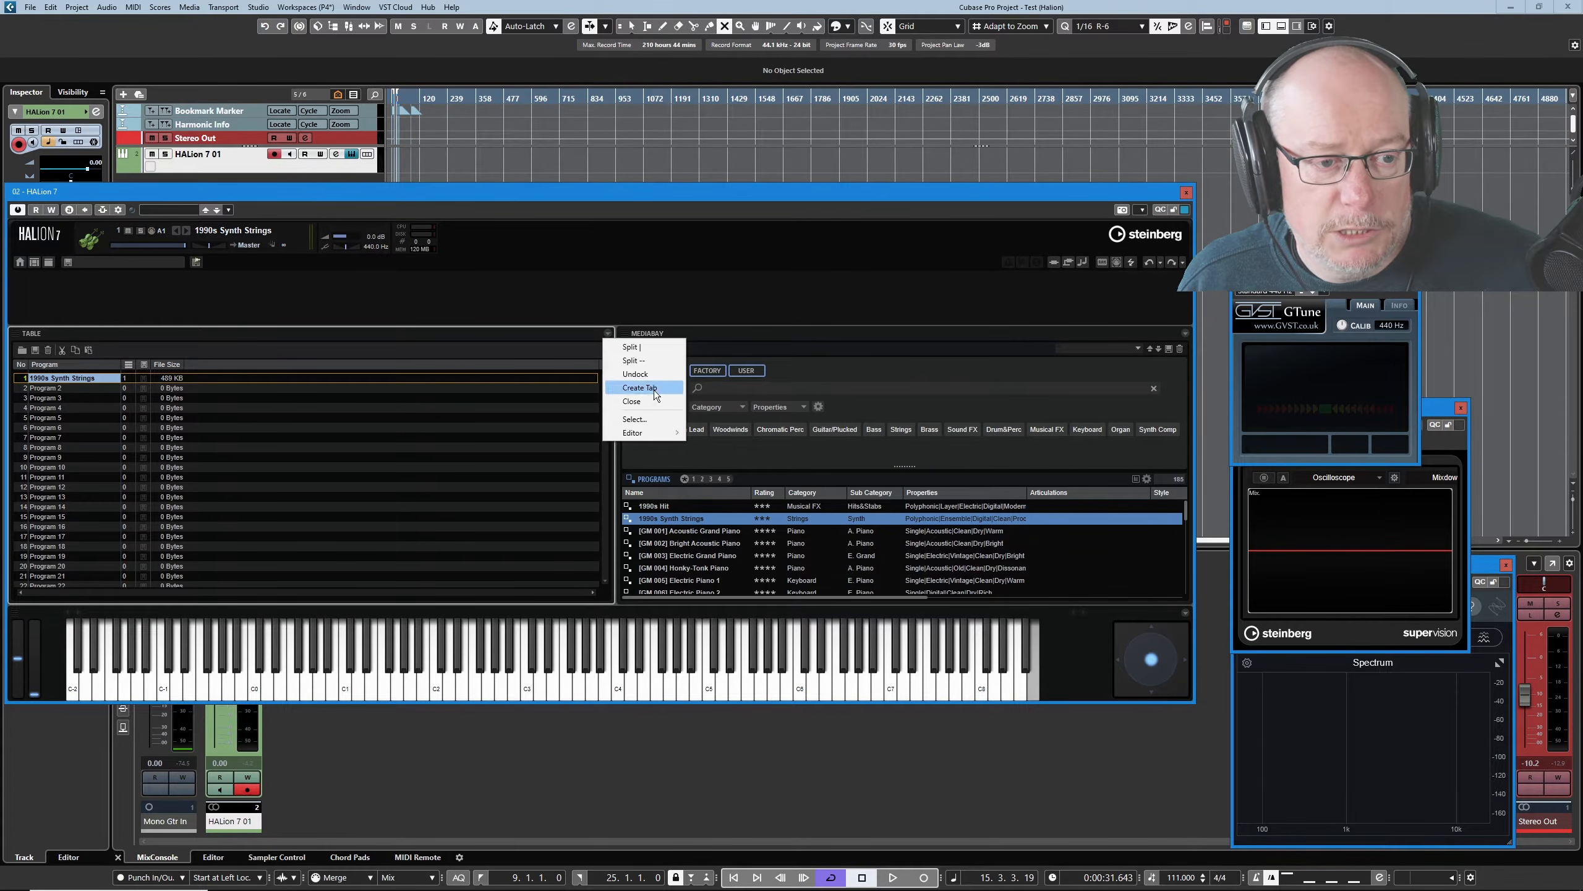
click(641, 362)
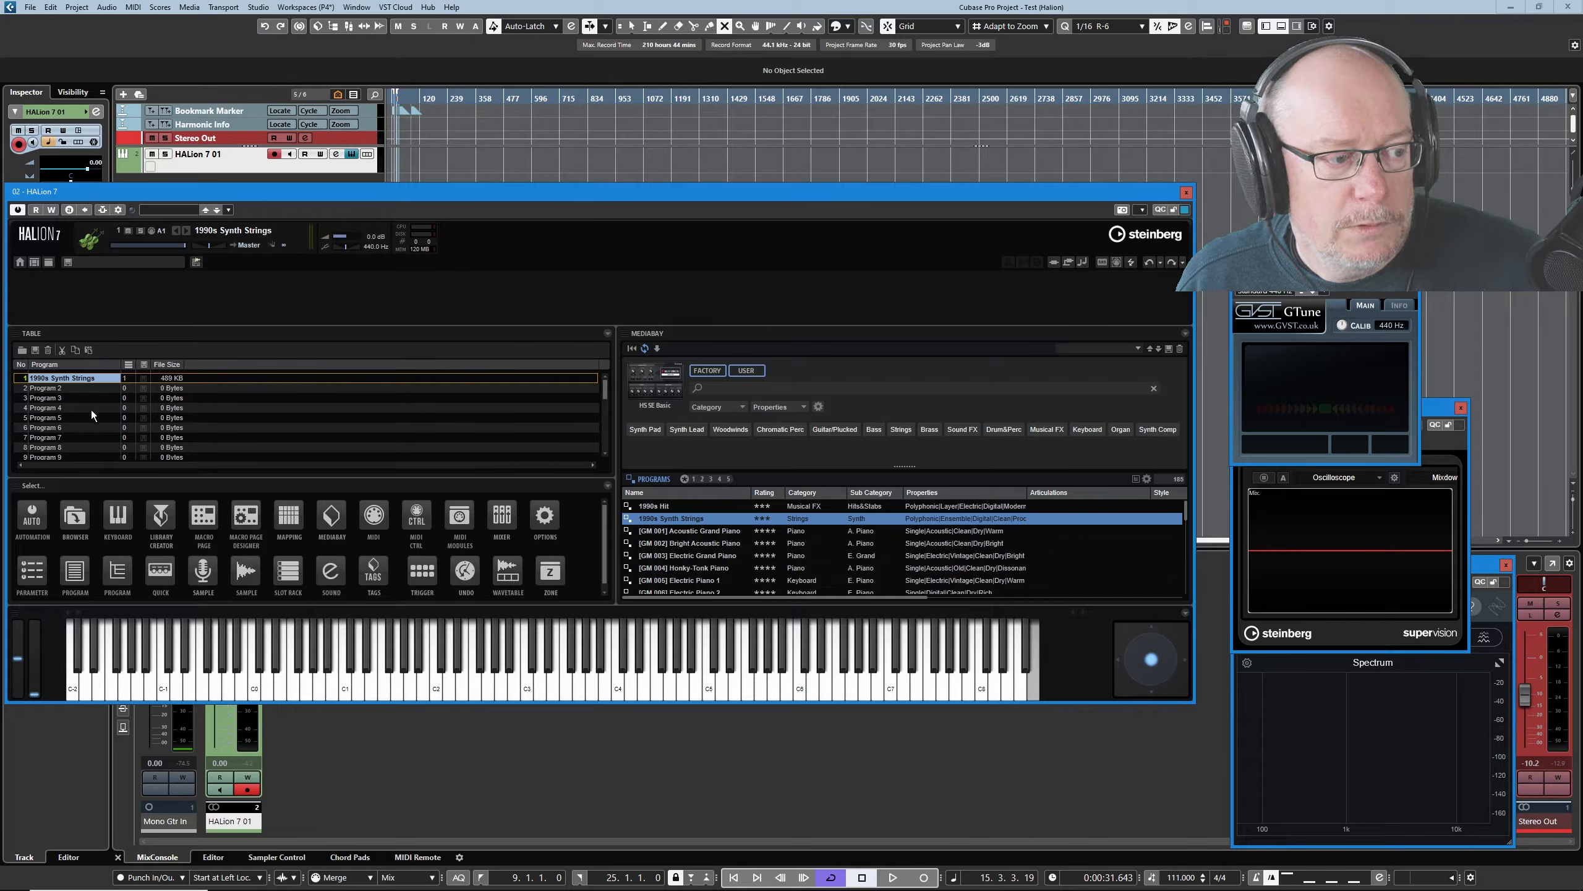
drag(17, 493, 170, 341)
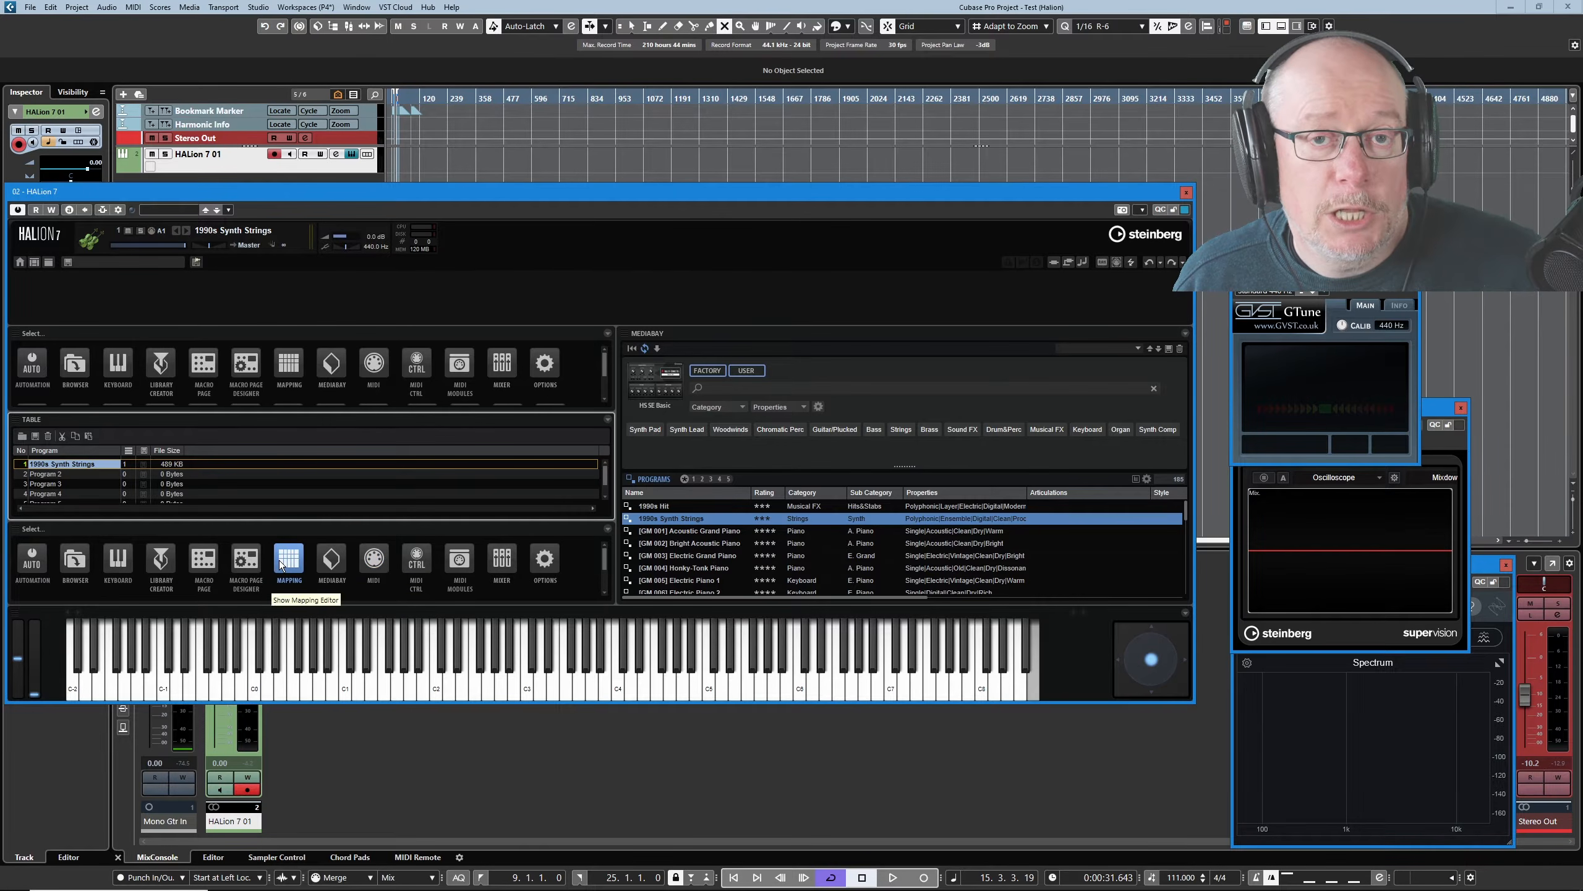
click(608, 529)
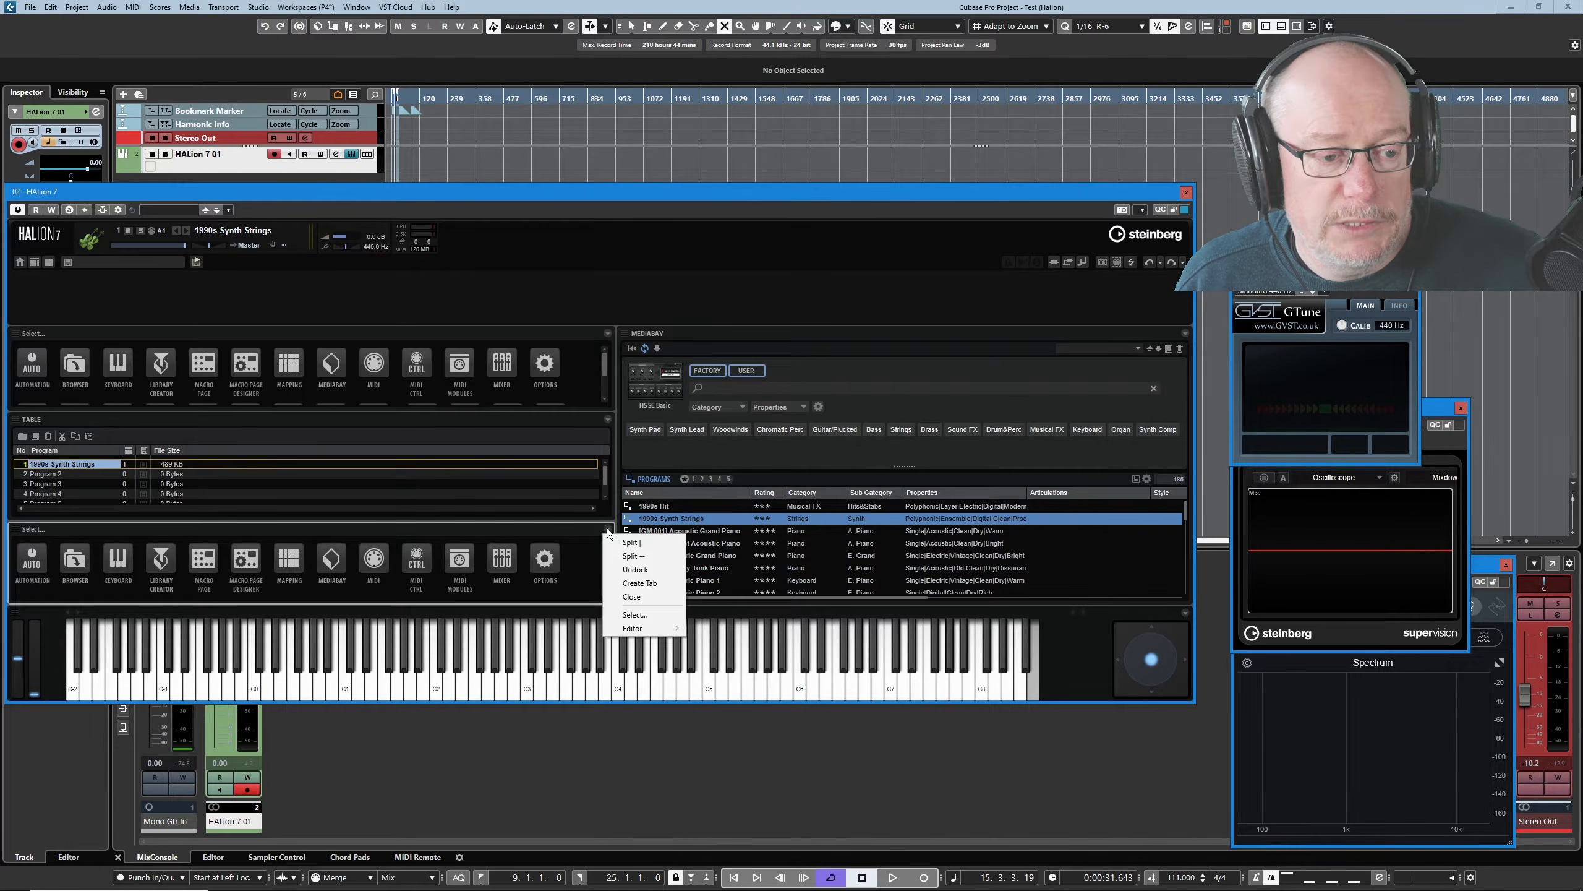
click(634, 597)
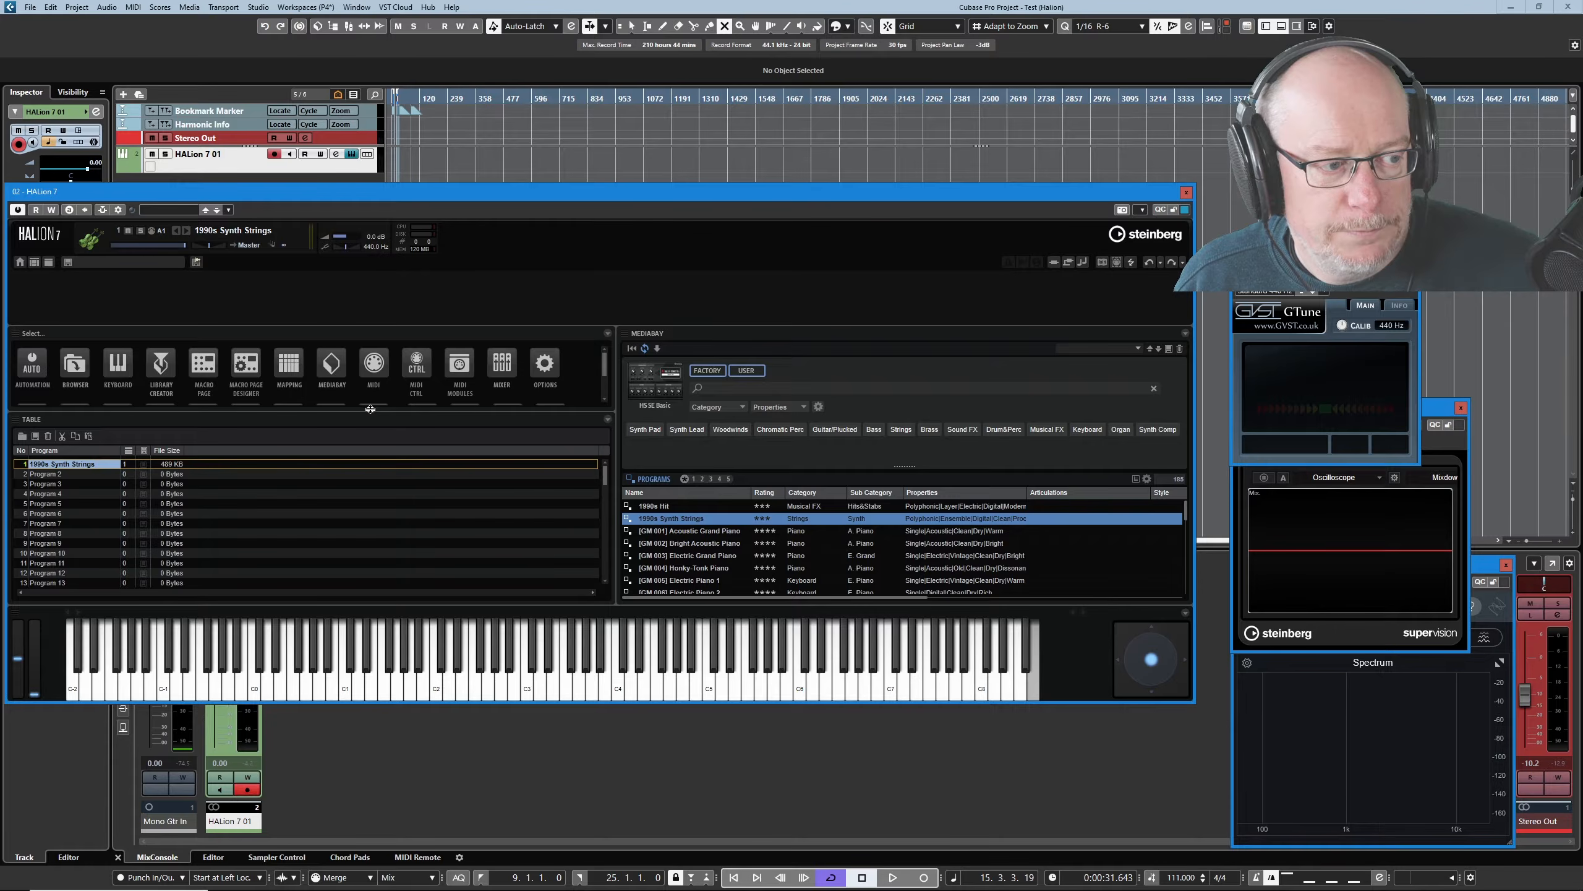
Show the Slot Rack in an enlarged frame above the Program Table, and narrow their shared column to about a quarter of the window.
drag(370, 408, 340, 448)
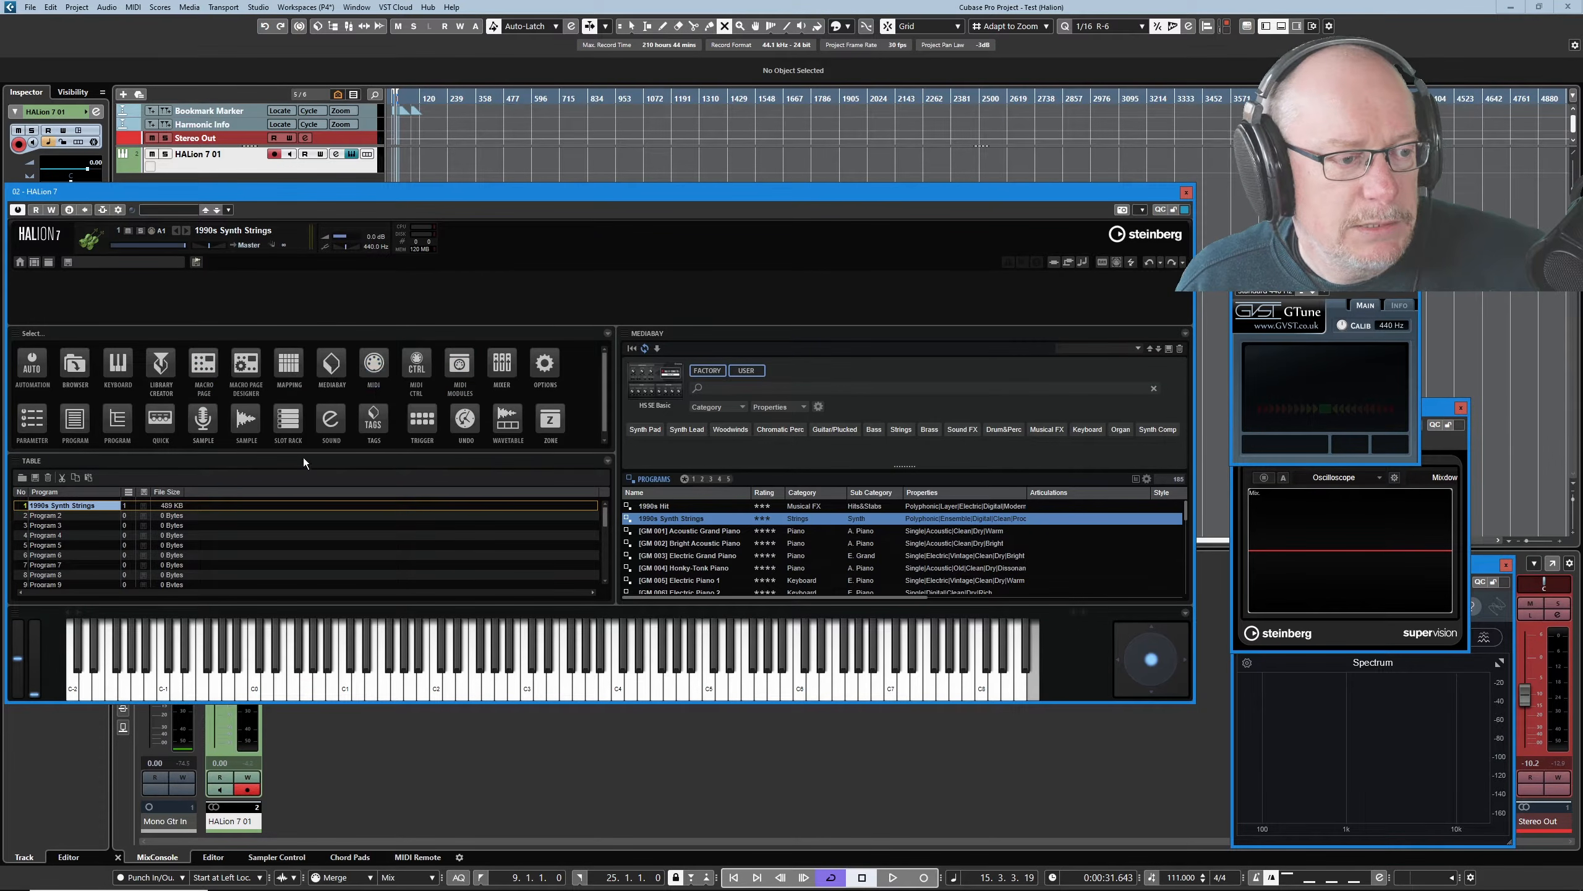
click(289, 420)
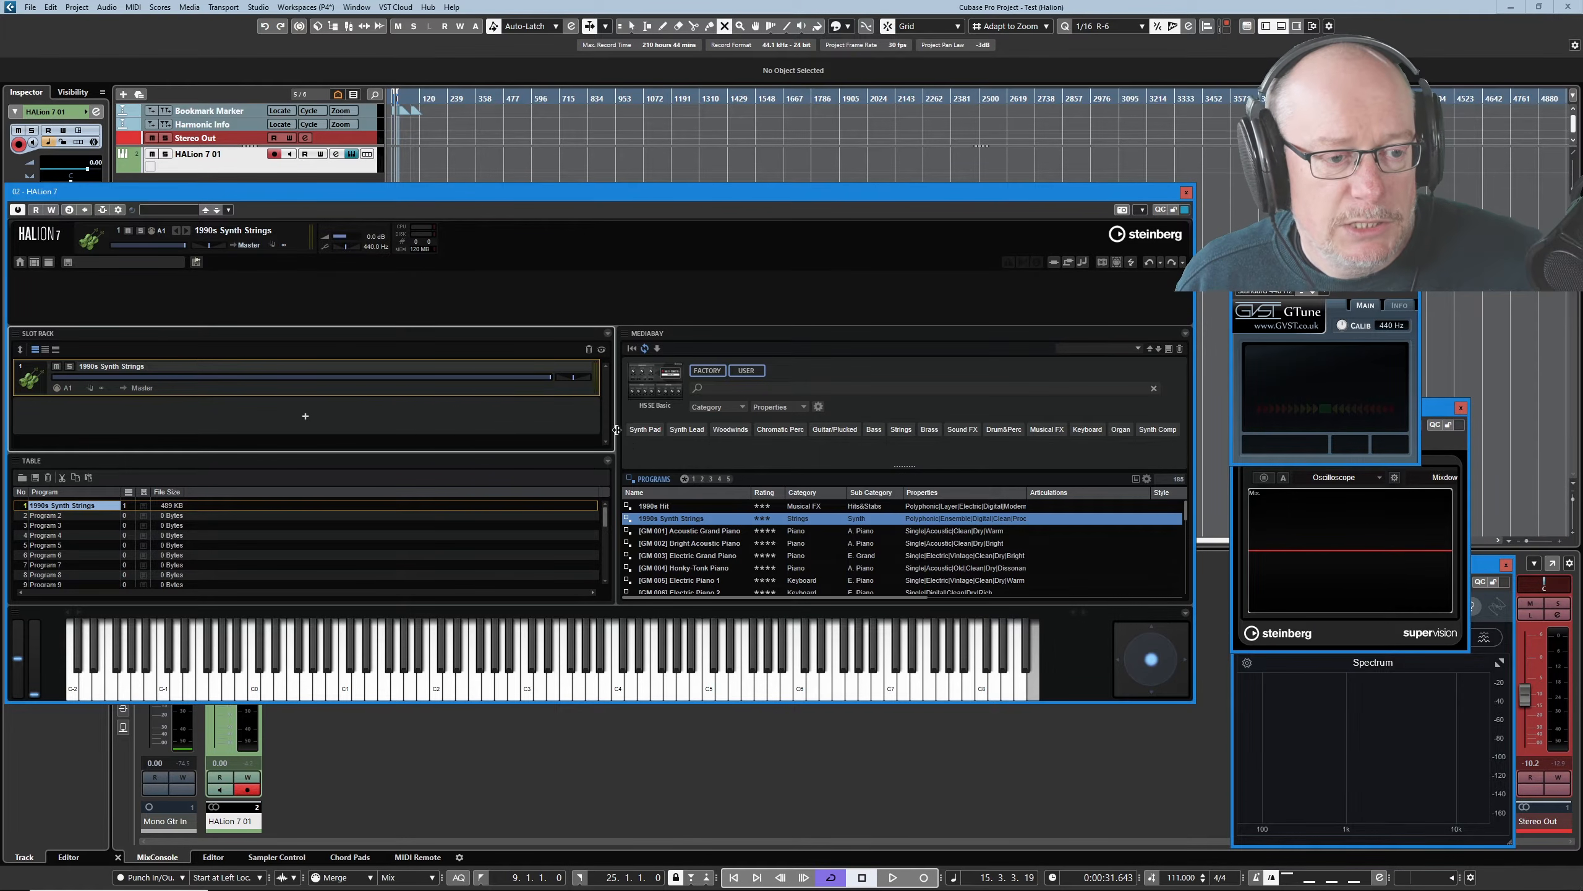
drag(615, 436, 298, 415)
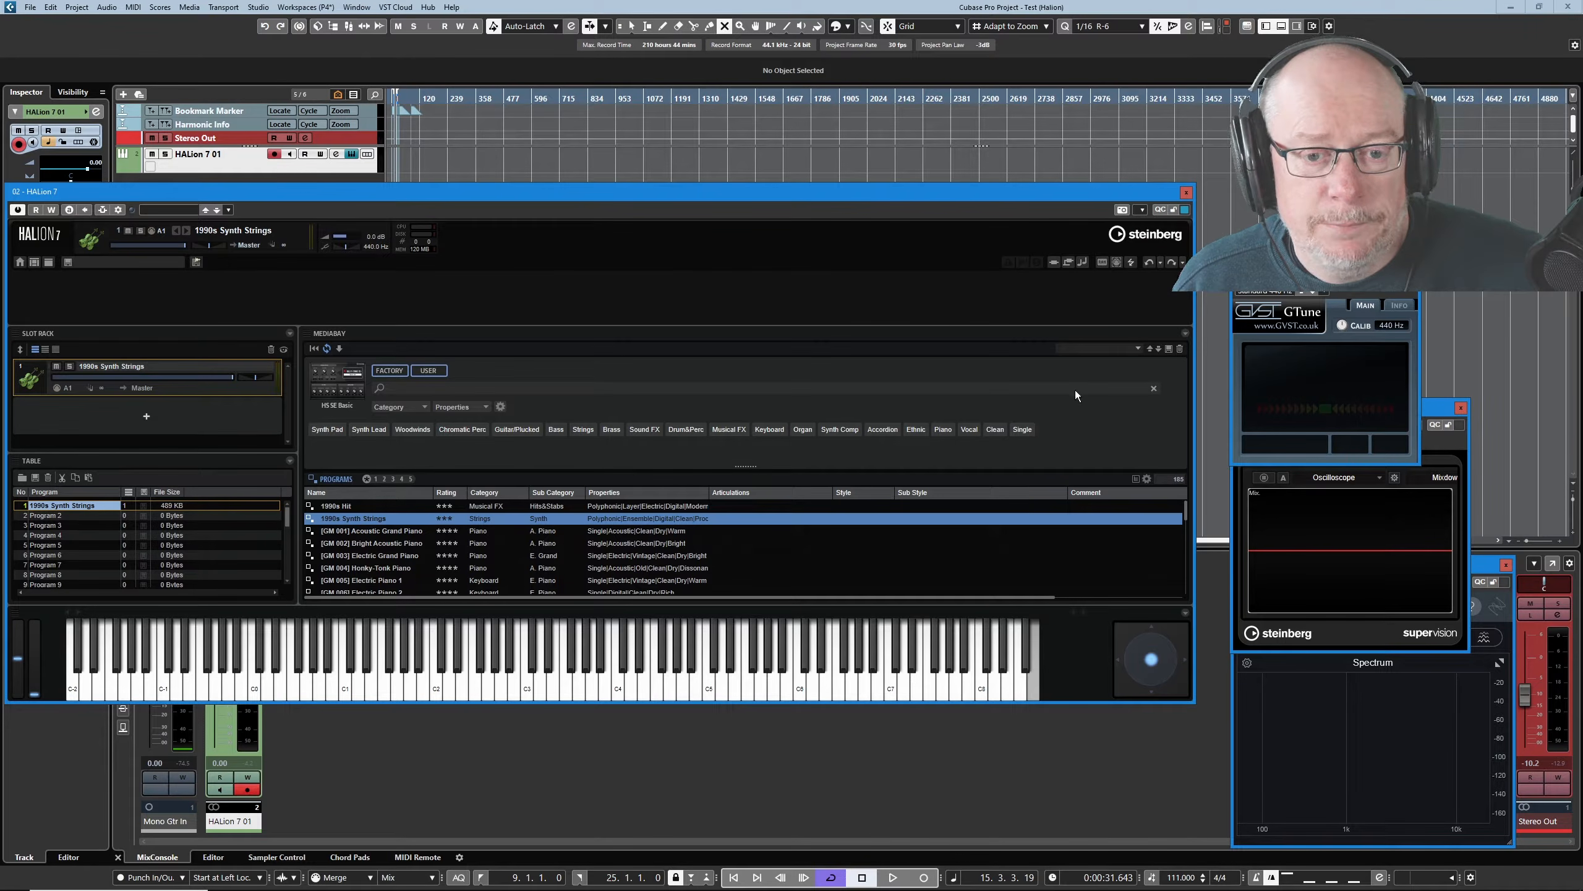
Split the MediaBay frame side by side and move the MediaBay to the right of the empty editor frame.
click(1185, 333)
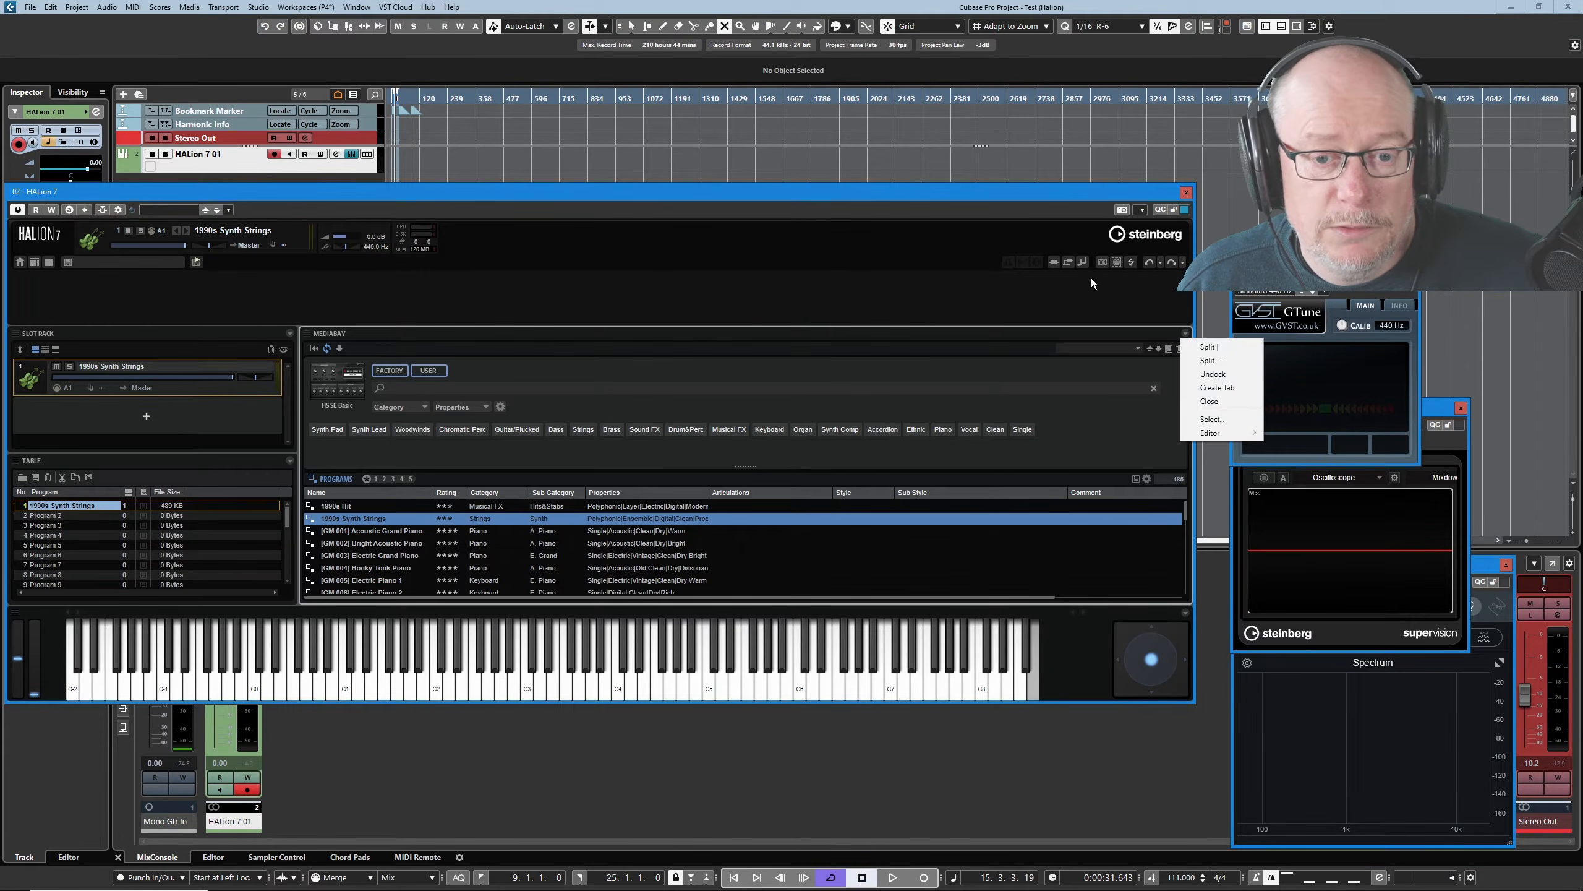
click(1208, 347)
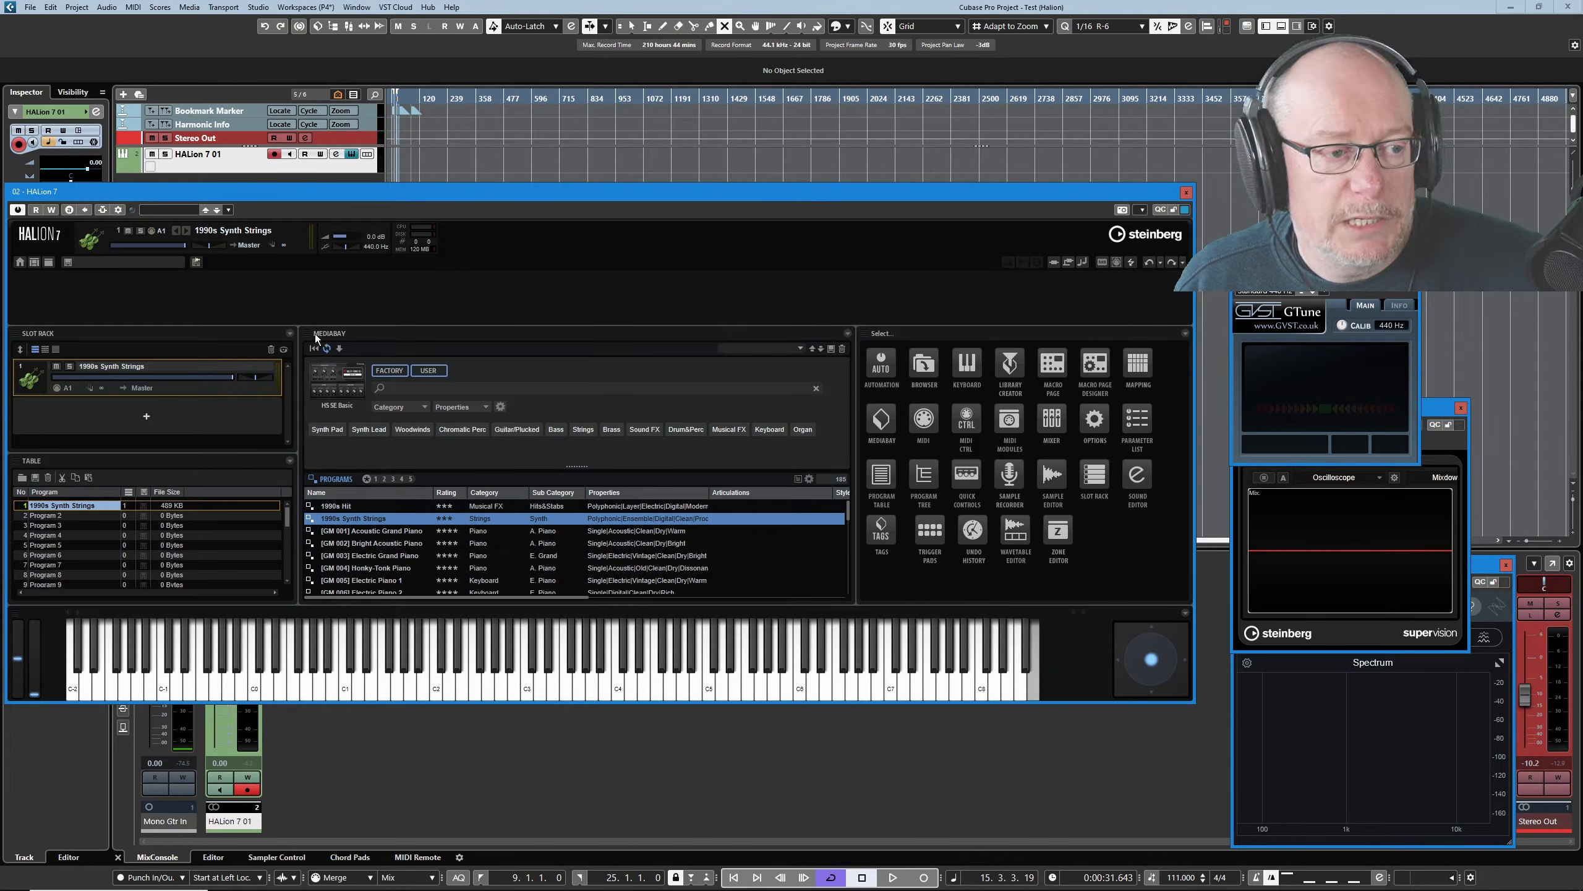
drag(310, 337, 1158, 373)
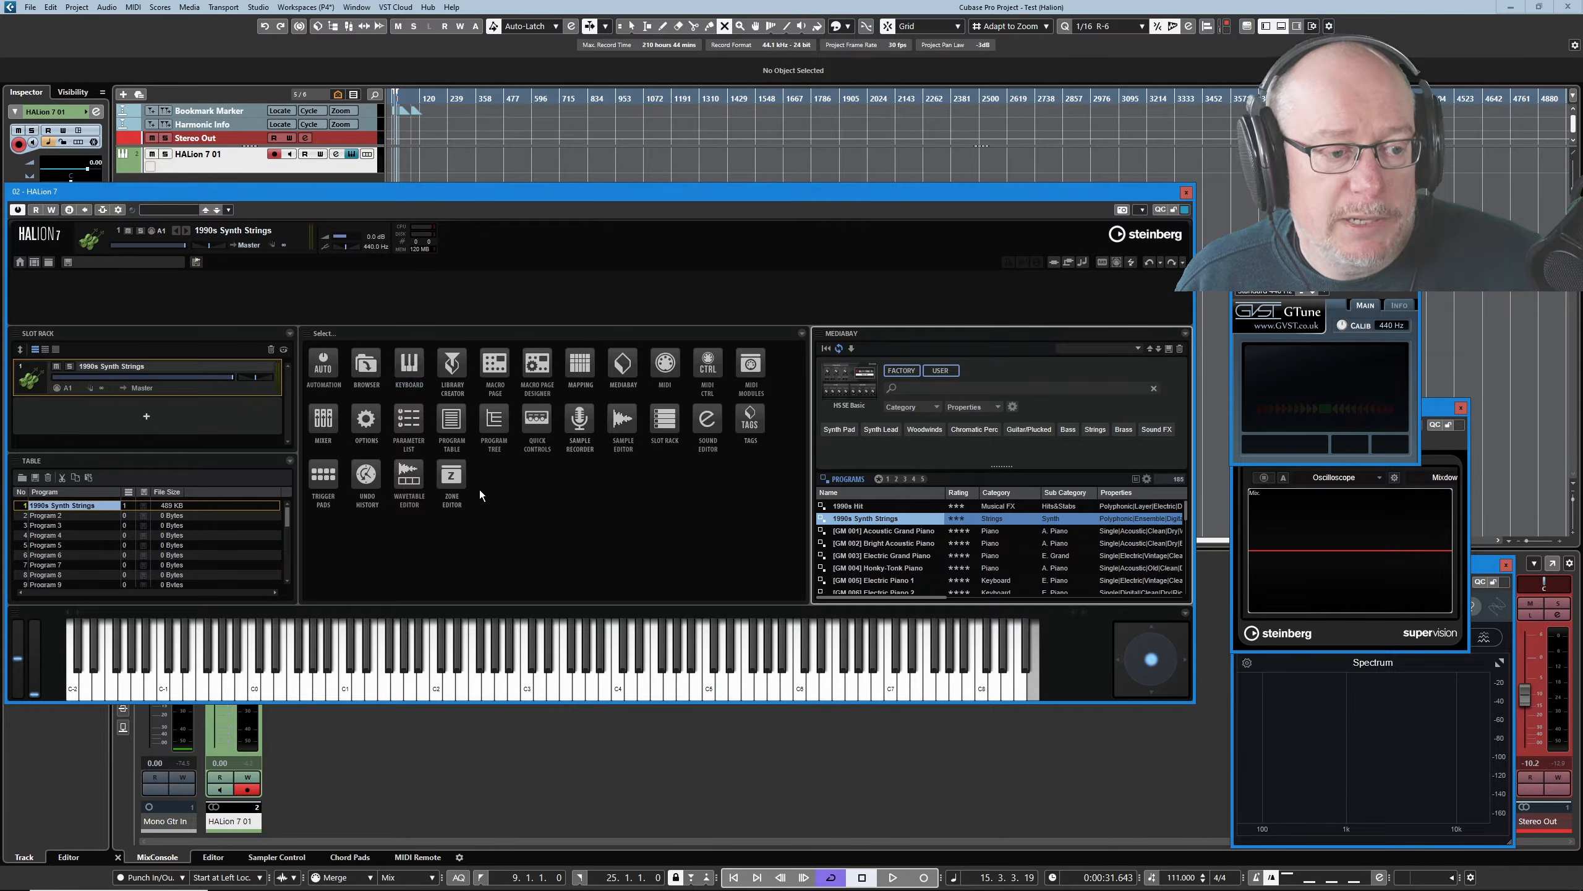
Show the Zone Editor in the empty middle frame, and add a second tab holding the Macro Page.
click(452, 475)
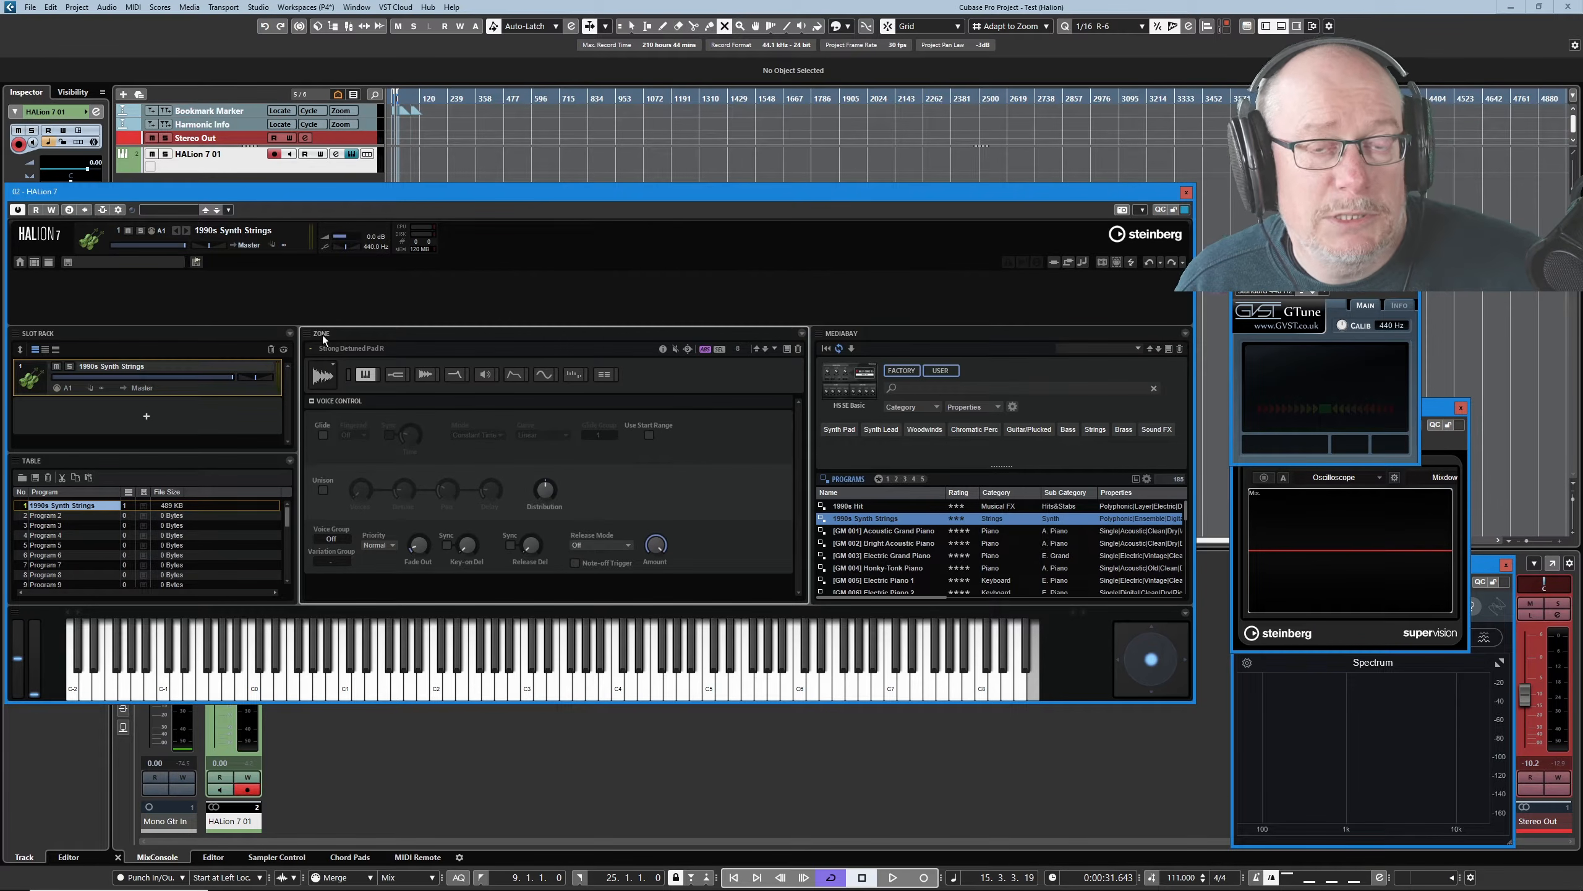
click(805, 336)
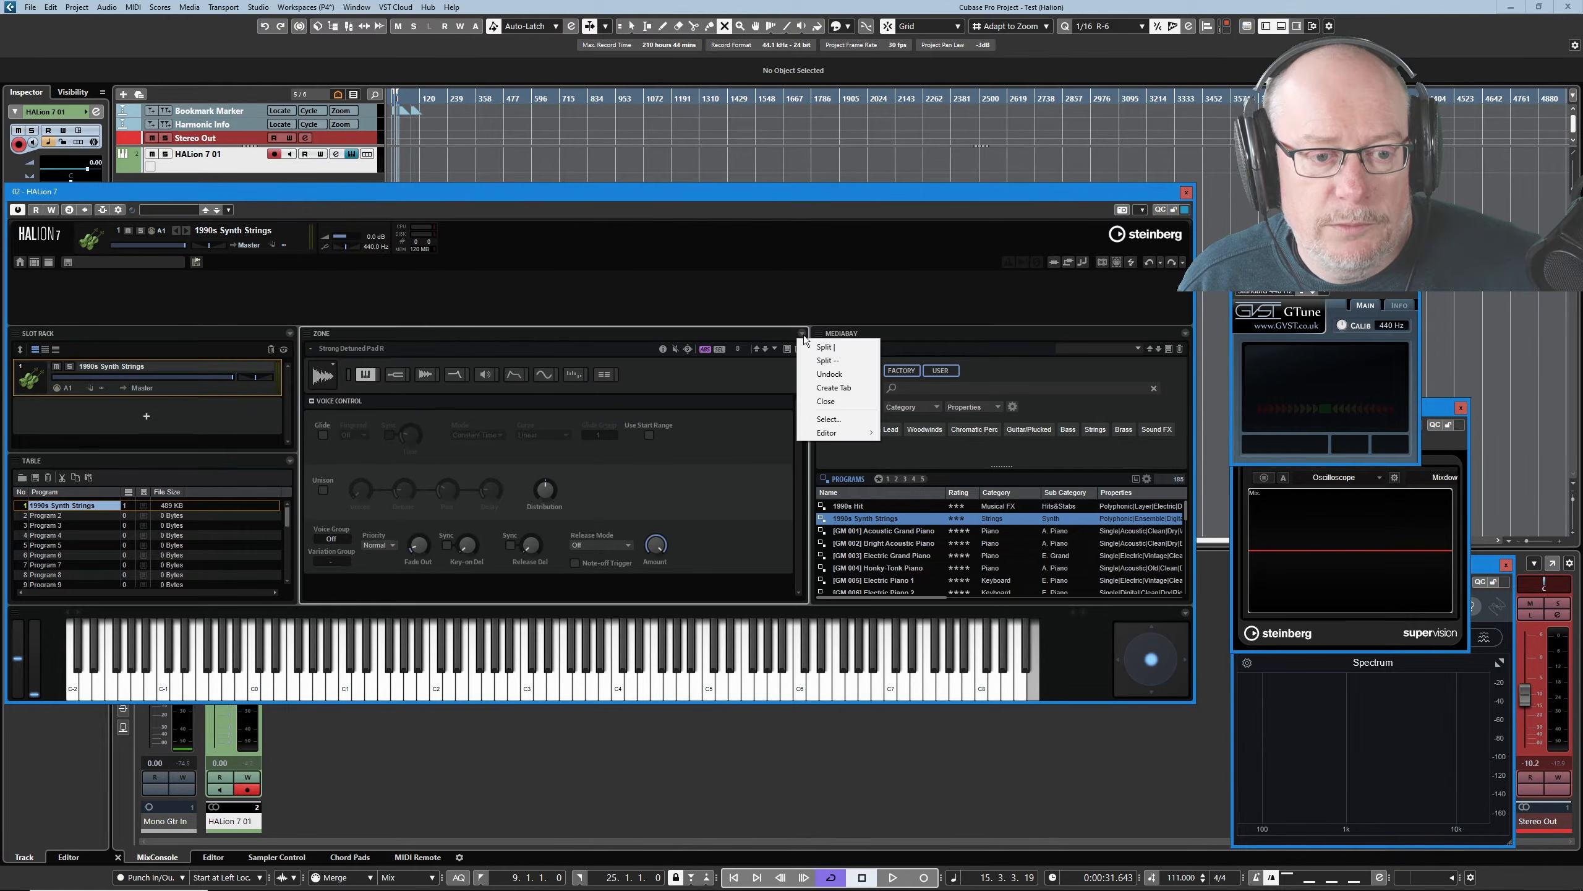
click(839, 387)
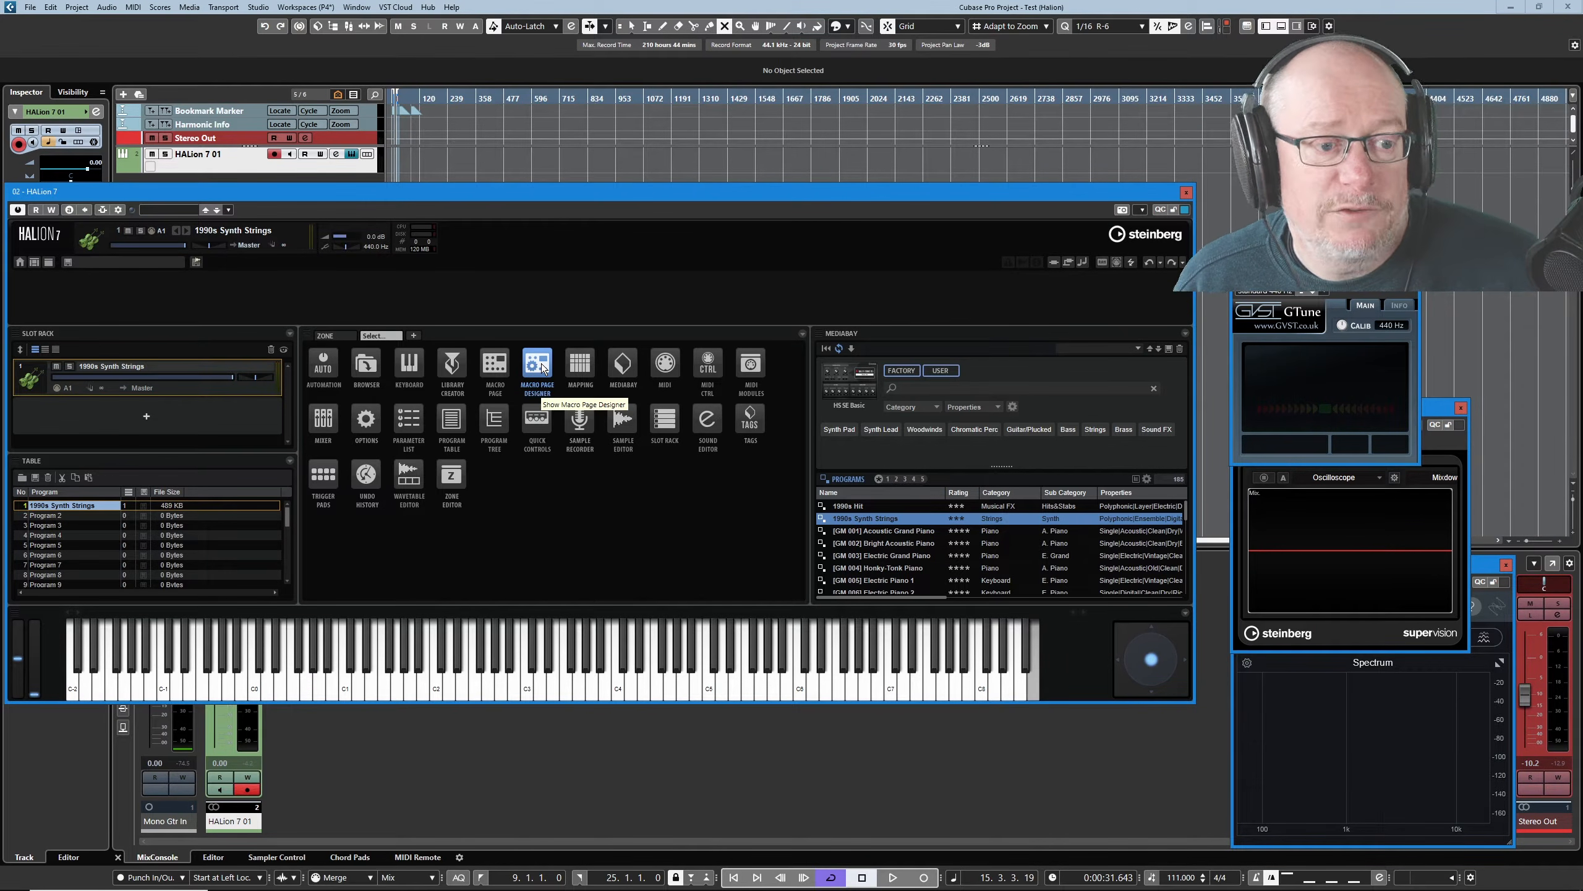
click(496, 363)
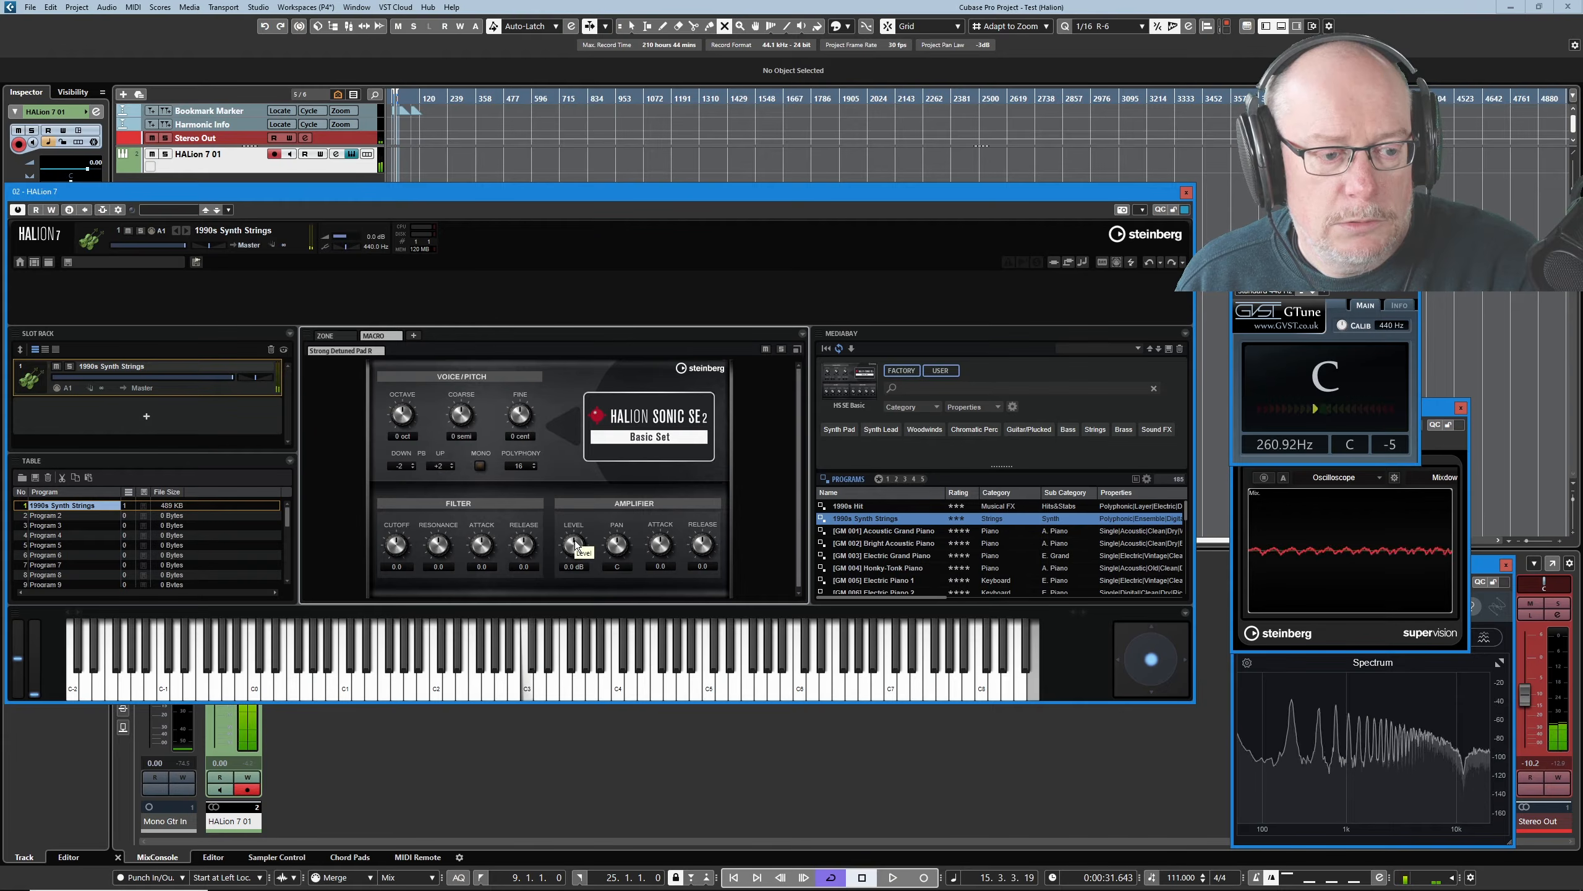
Lower the macro page's amplifier Level to -19.5 dB, and reorder the tabs so Macro comes before Zone.
mouse_move(574, 543)
mouse_down()
mouse_move(574, 584)
mouse_move(566, 535)
mouse_move(558, 550)
mouse_up()
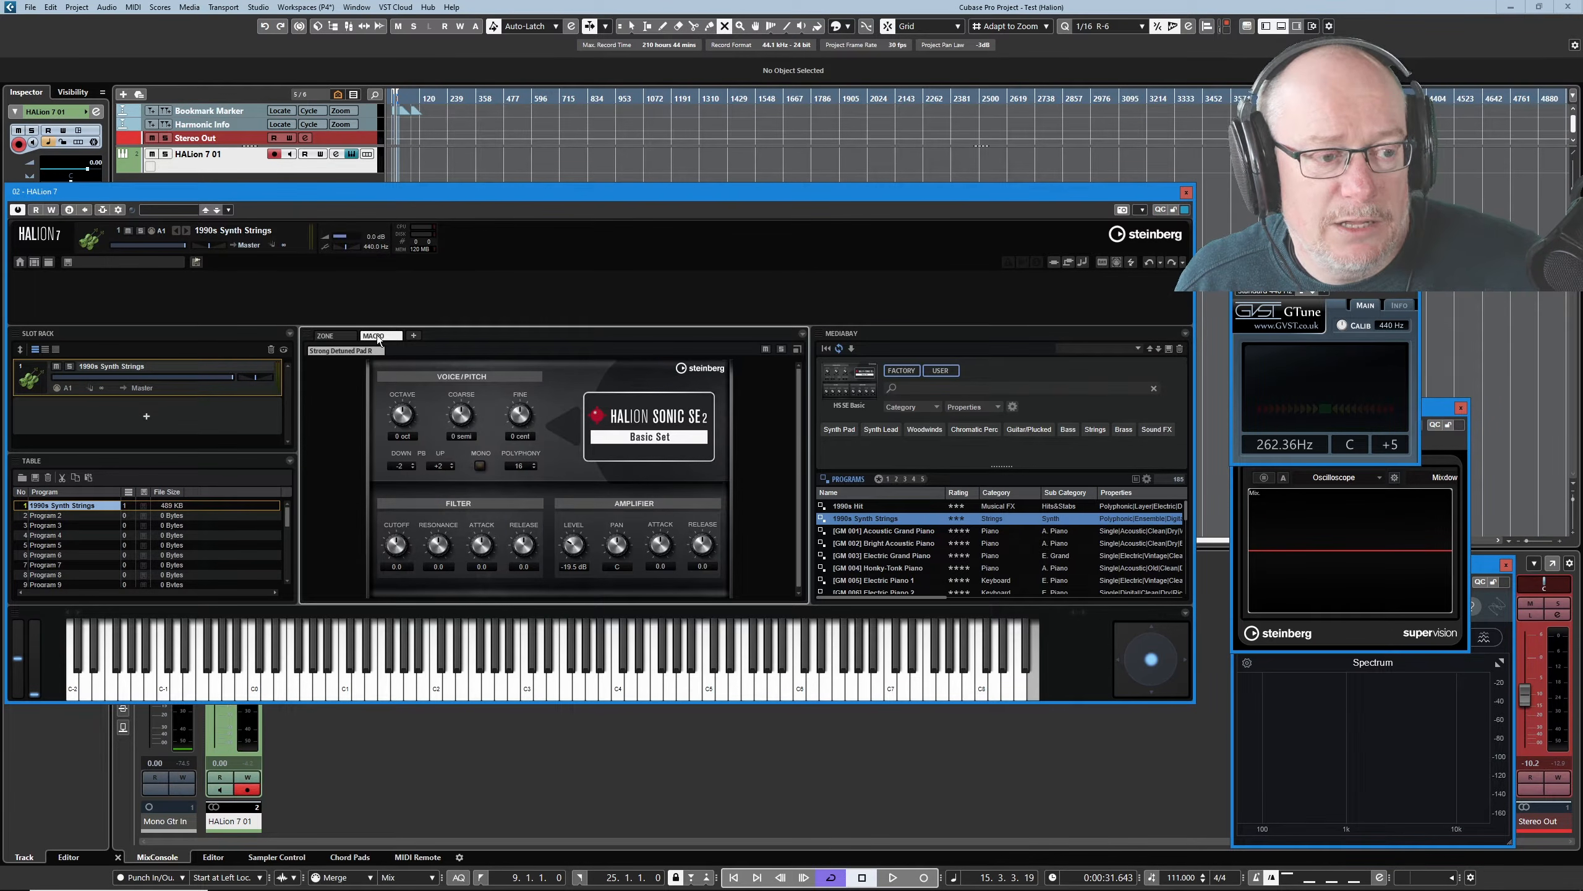
mouse_move(378, 339)
mouse_down()
mouse_move(335, 336)
mouse_move(392, 306)
mouse_move(1029, 458)
mouse_move(613, 516)
mouse_move(183, 352)
mouse_move(488, 303)
mouse_move(509, 463)
mouse_move(374, 330)
mouse_move(359, 348)
mouse_move(316, 339)
mouse_up()
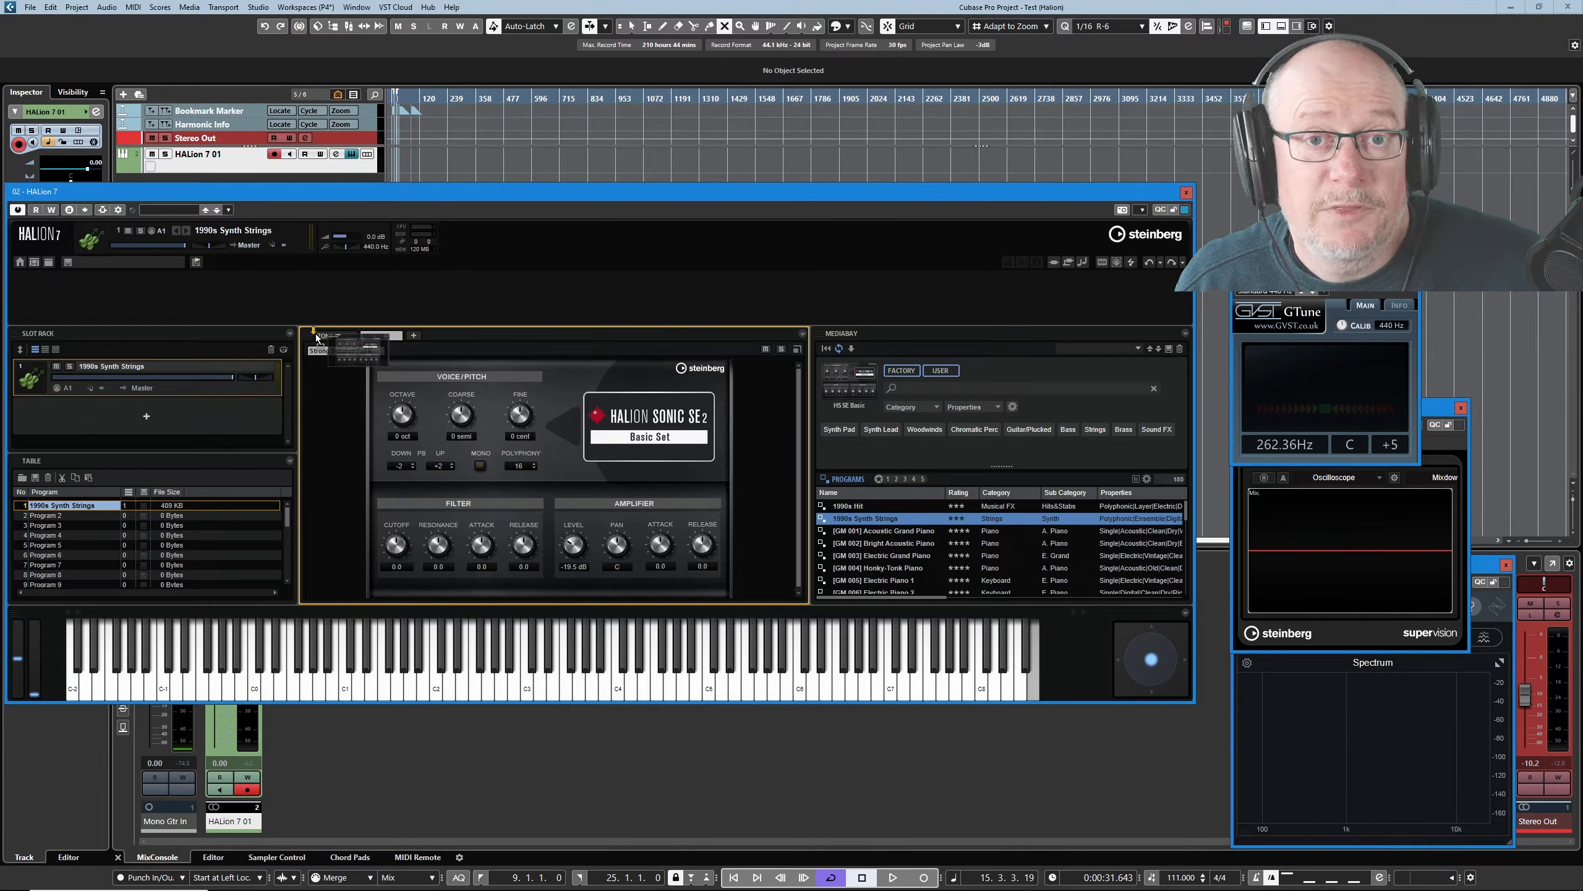
drag(317, 339, 318, 337)
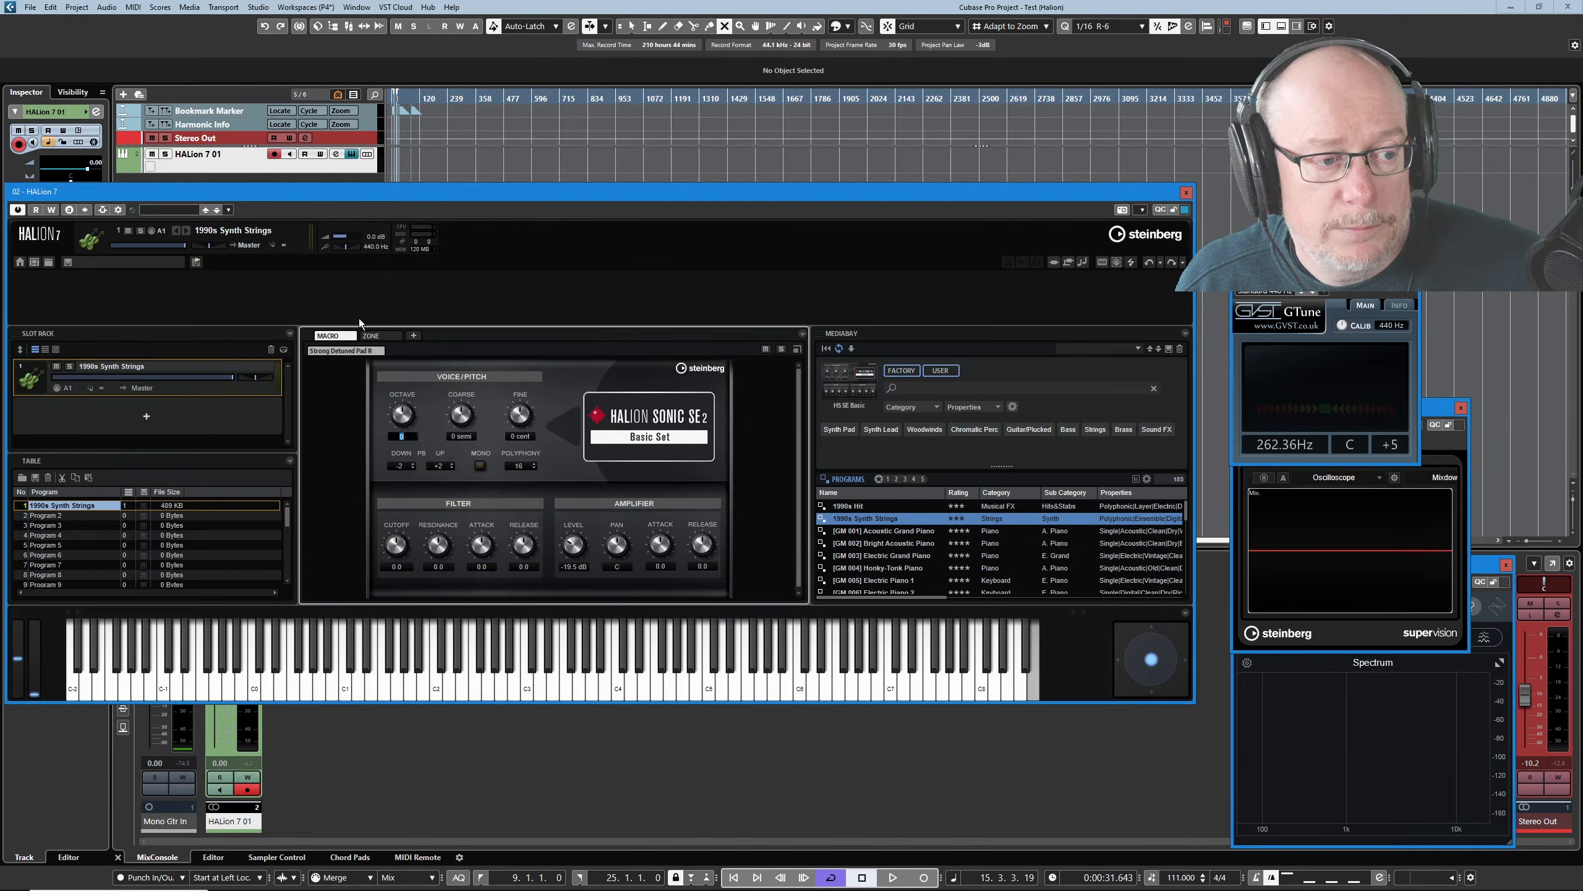
click(376, 335)
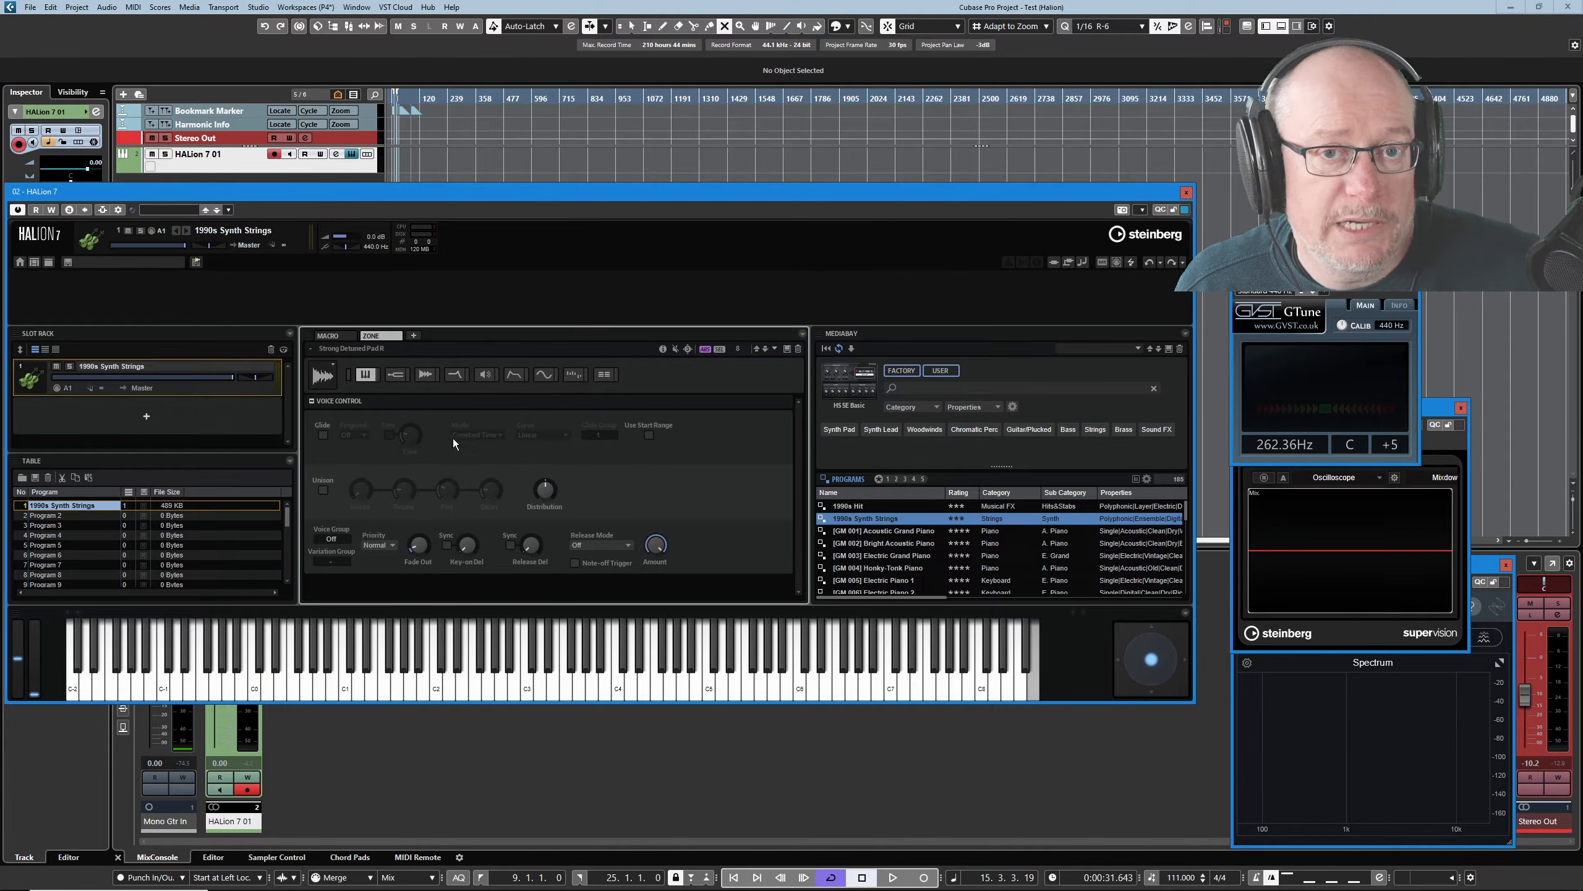
Add a Mixer tab after Zone, and set the mixer to the Depend channel view.
click(411, 339)
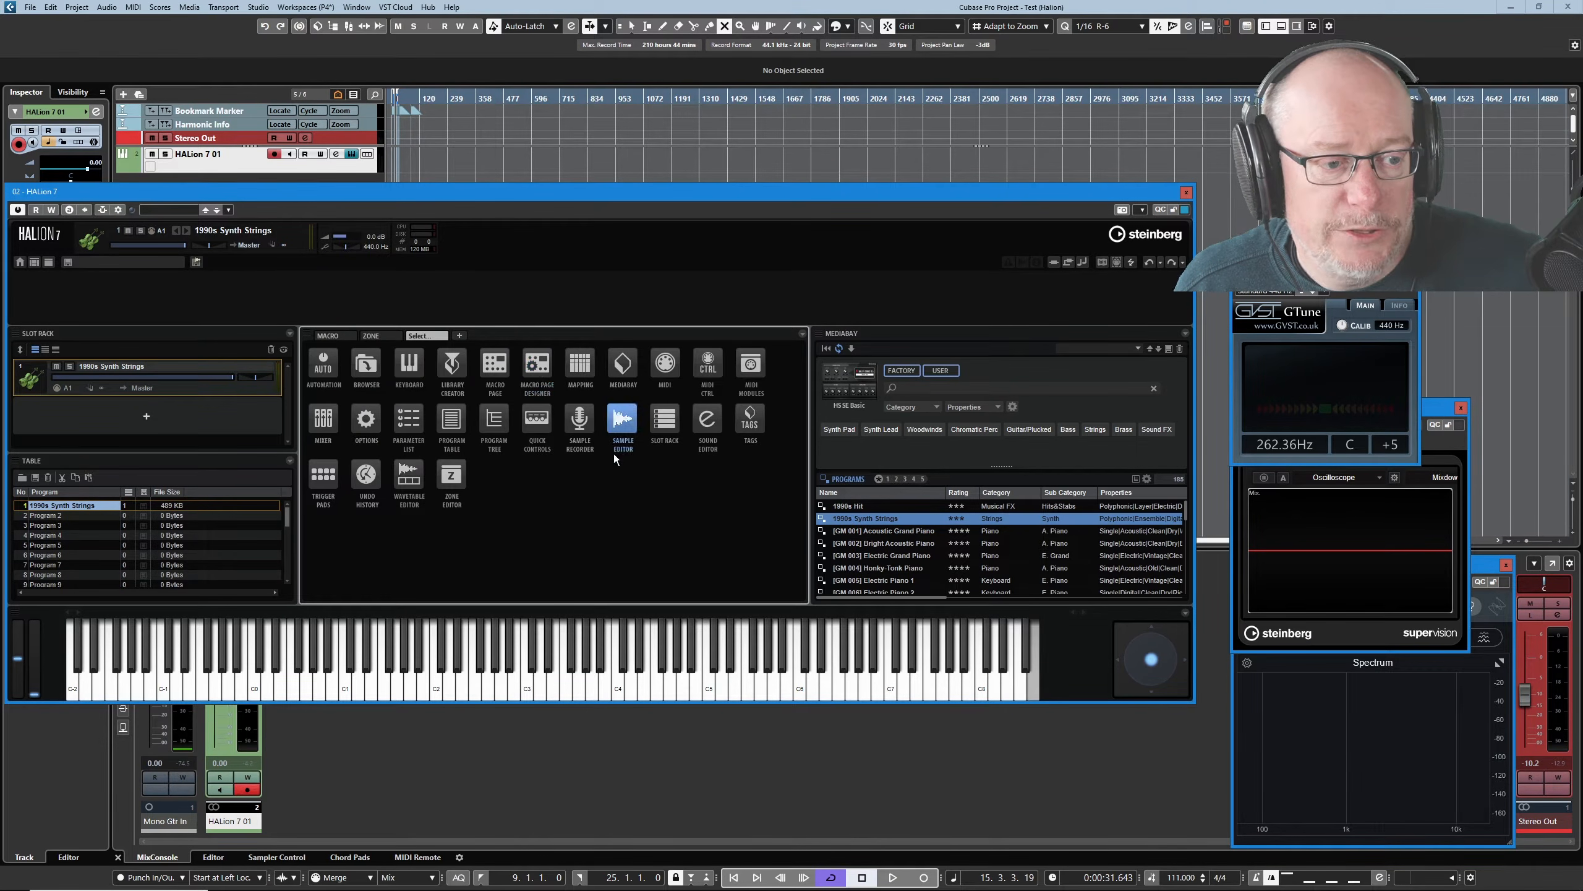
click(322, 415)
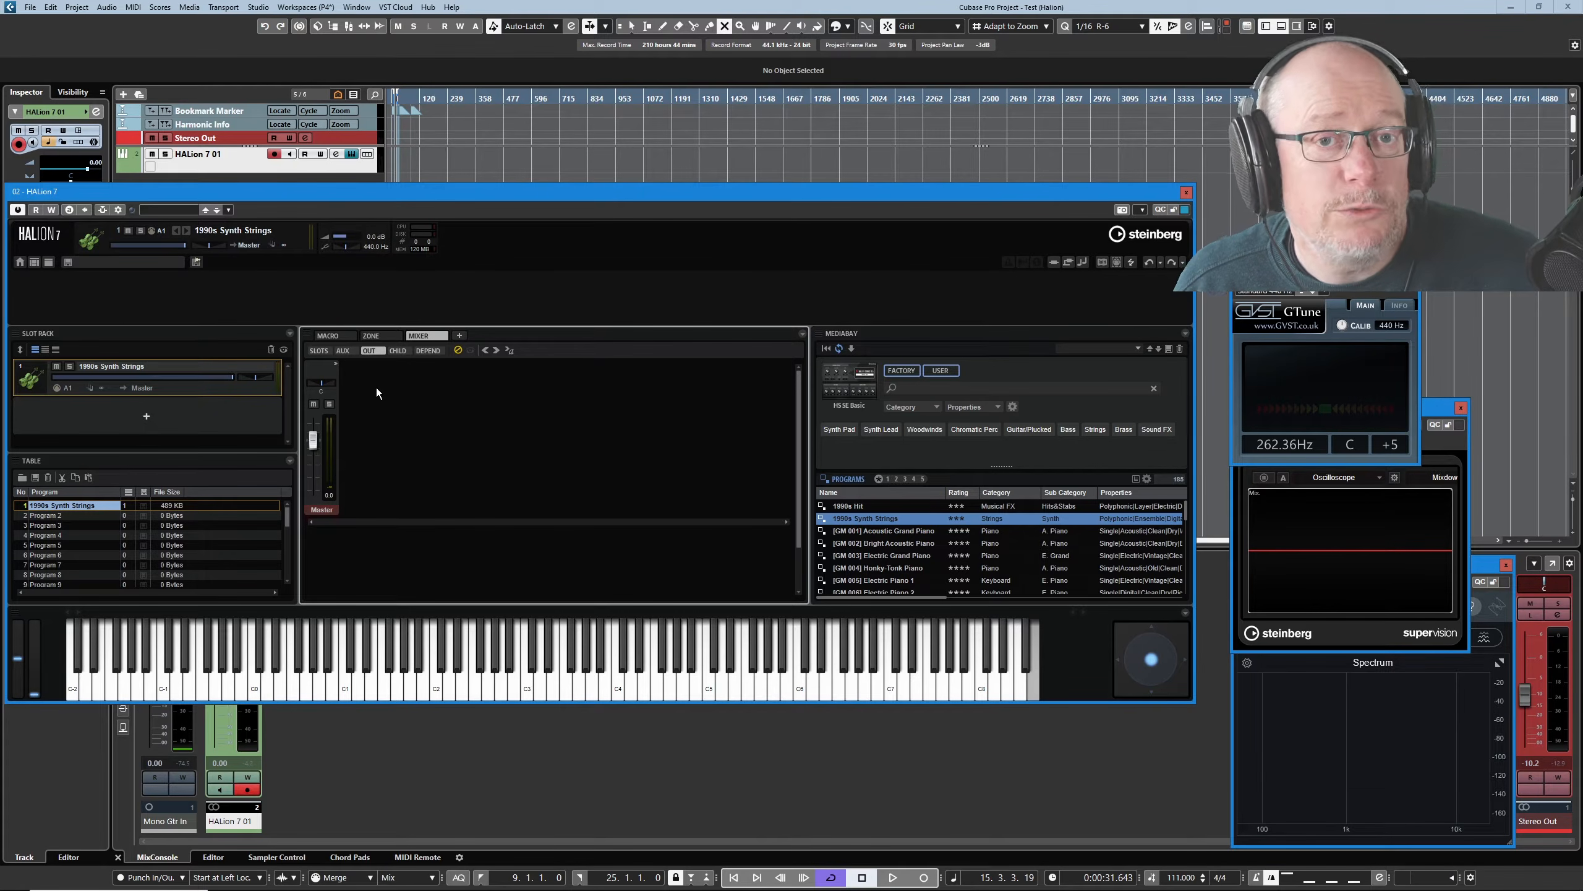
click(428, 351)
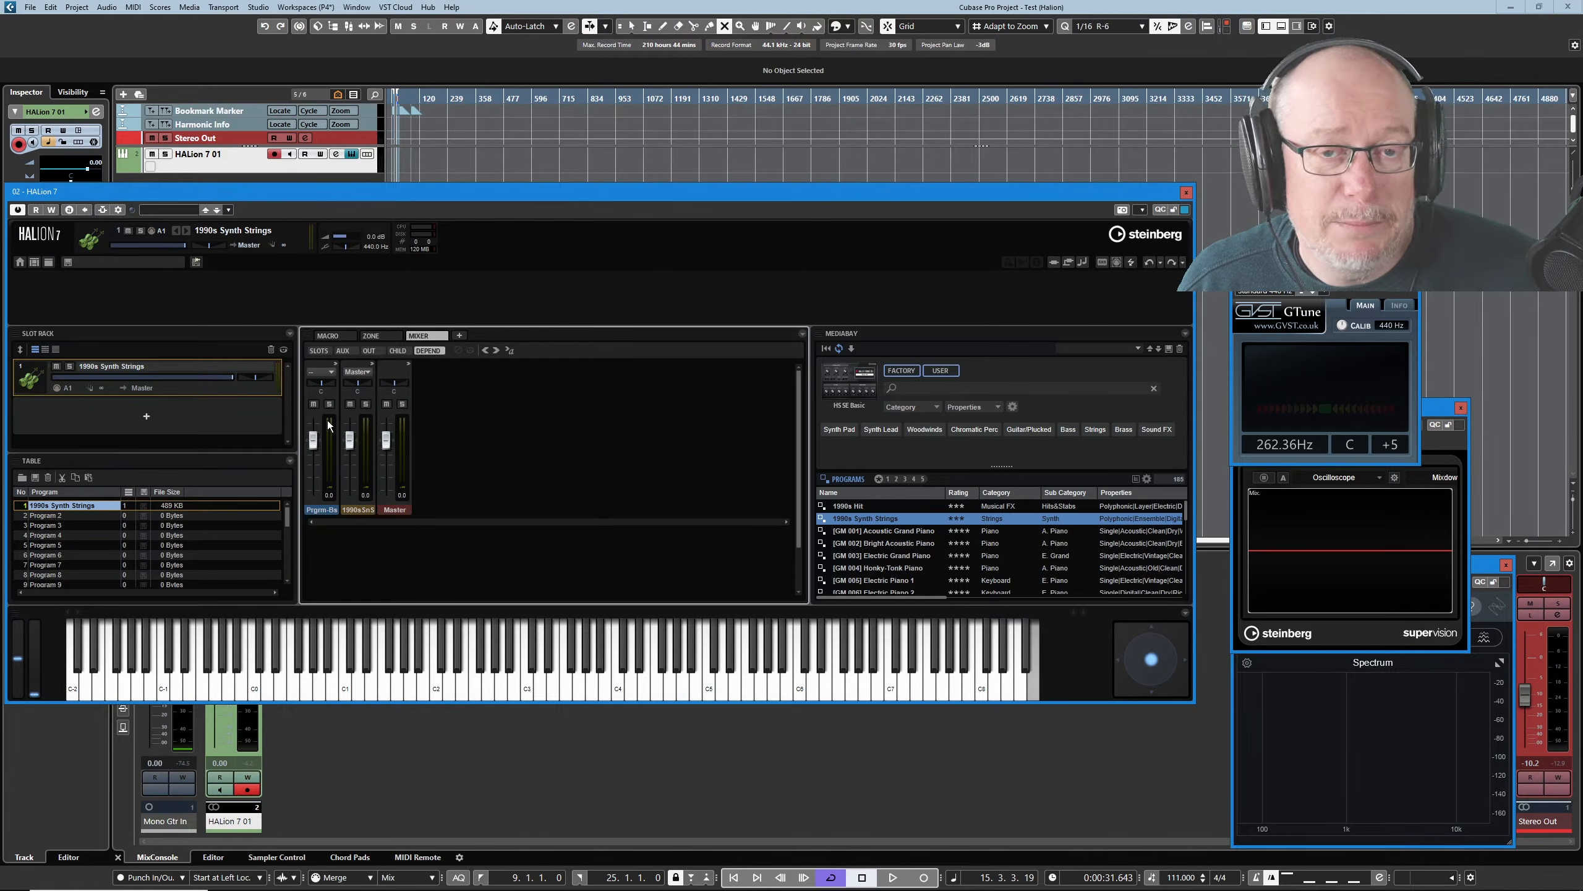
Add two more tabs to the middle frame, one with the Sample Recorder and one with the Options editor.
click(459, 336)
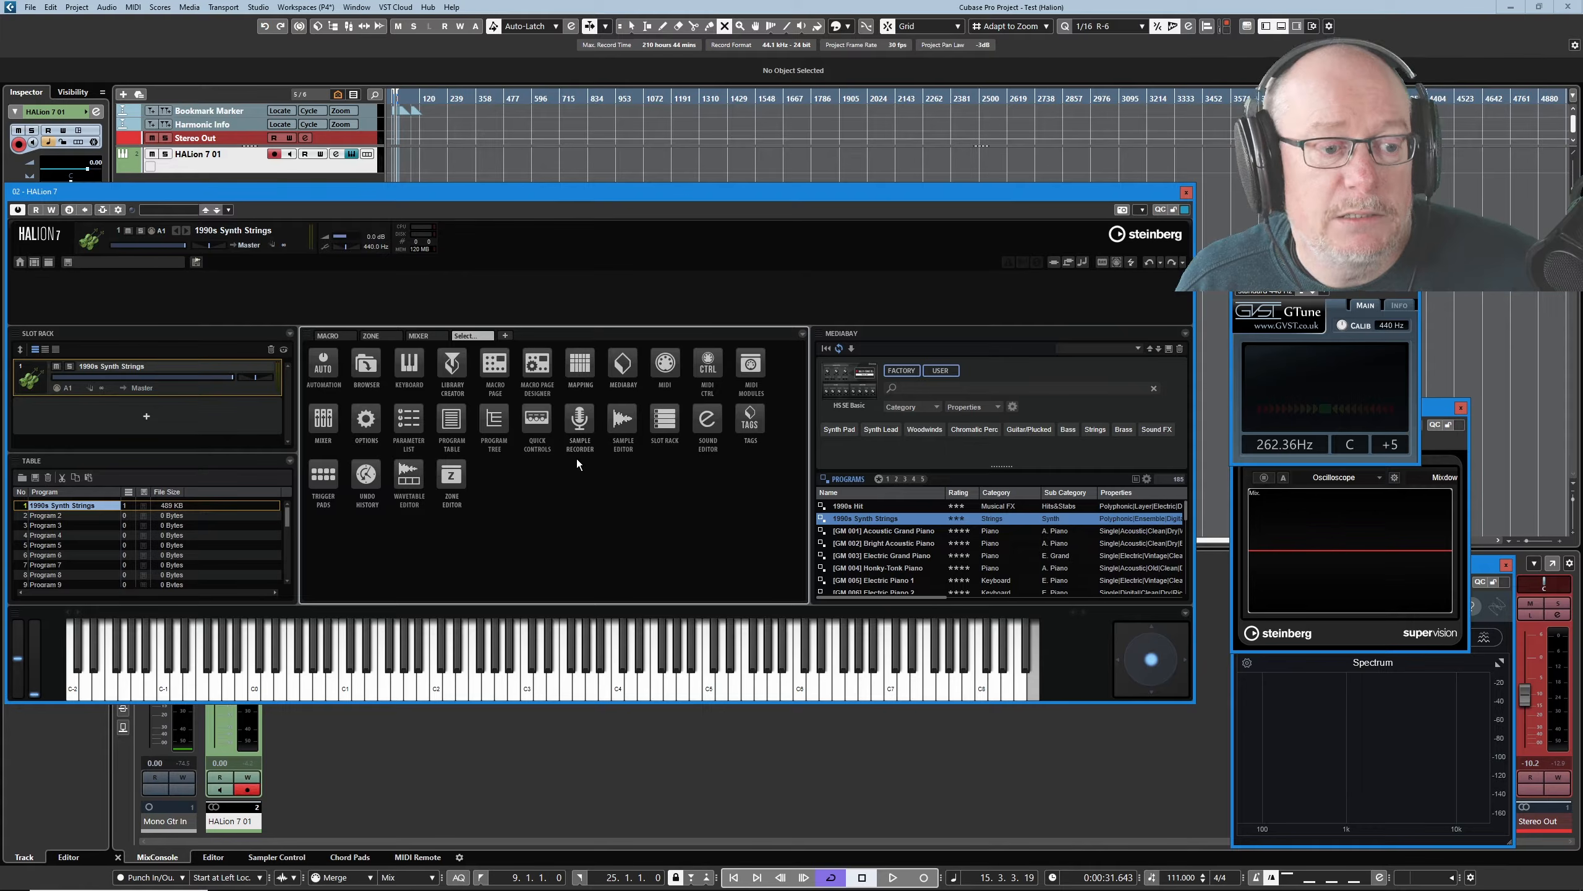
click(577, 420)
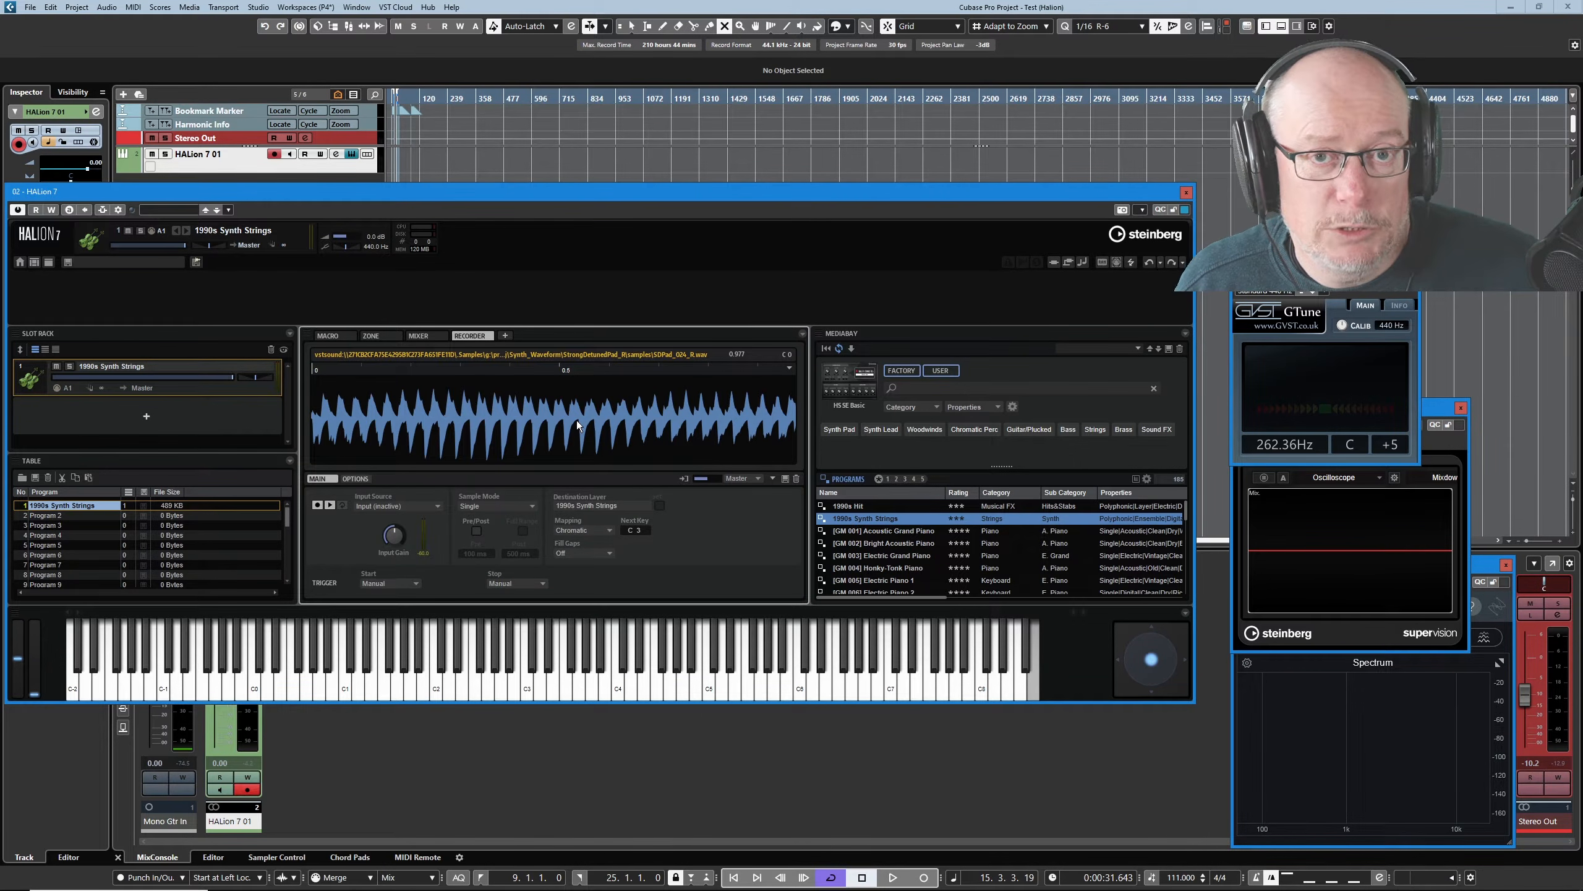
click(505, 337)
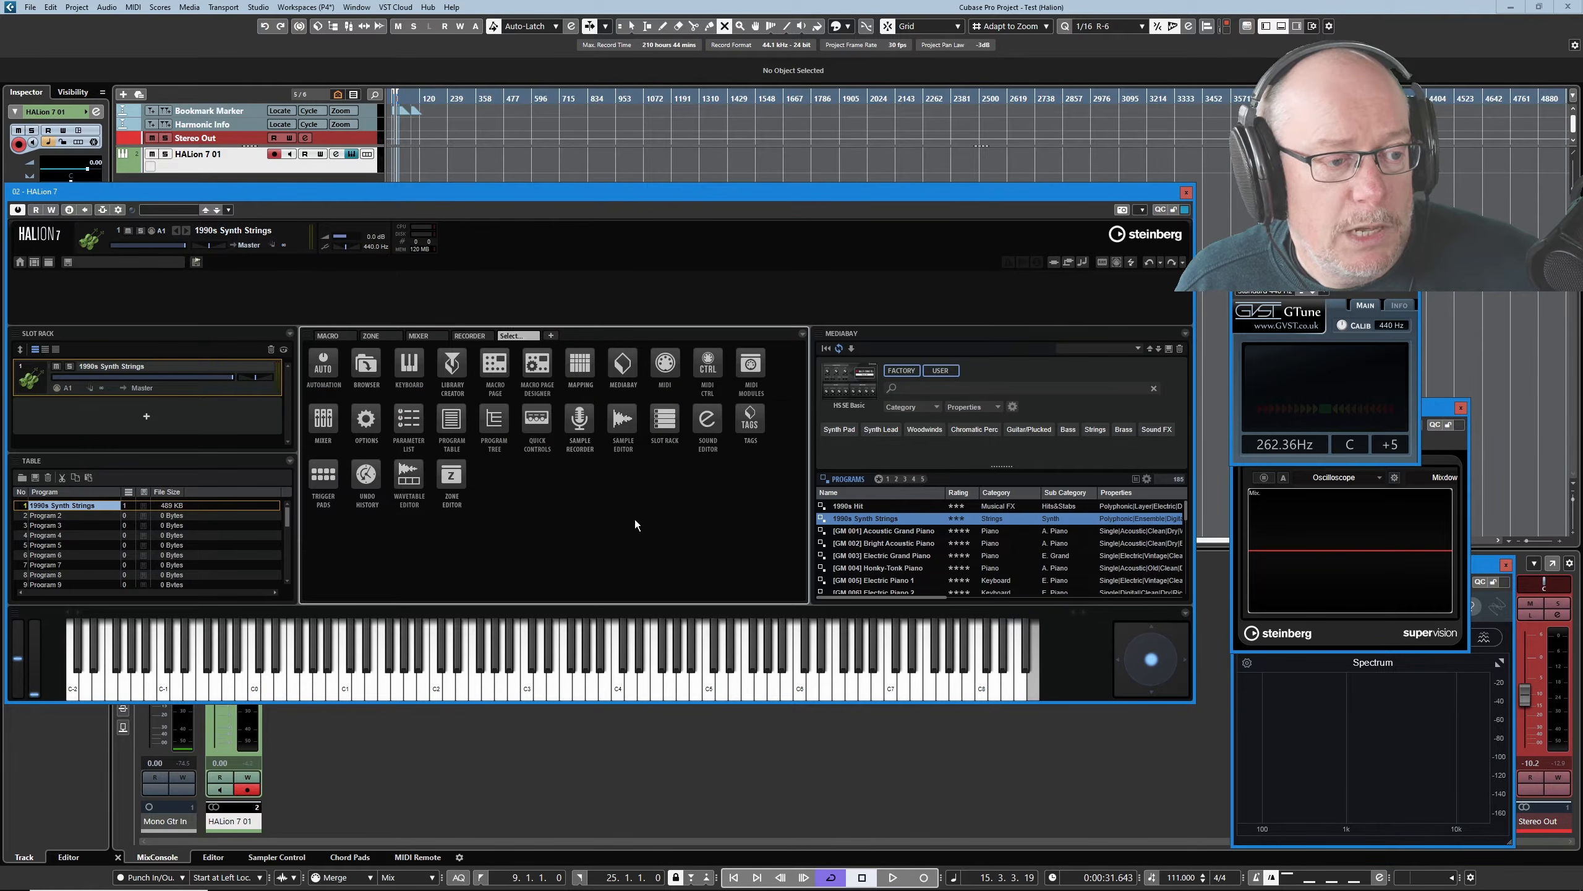
click(368, 420)
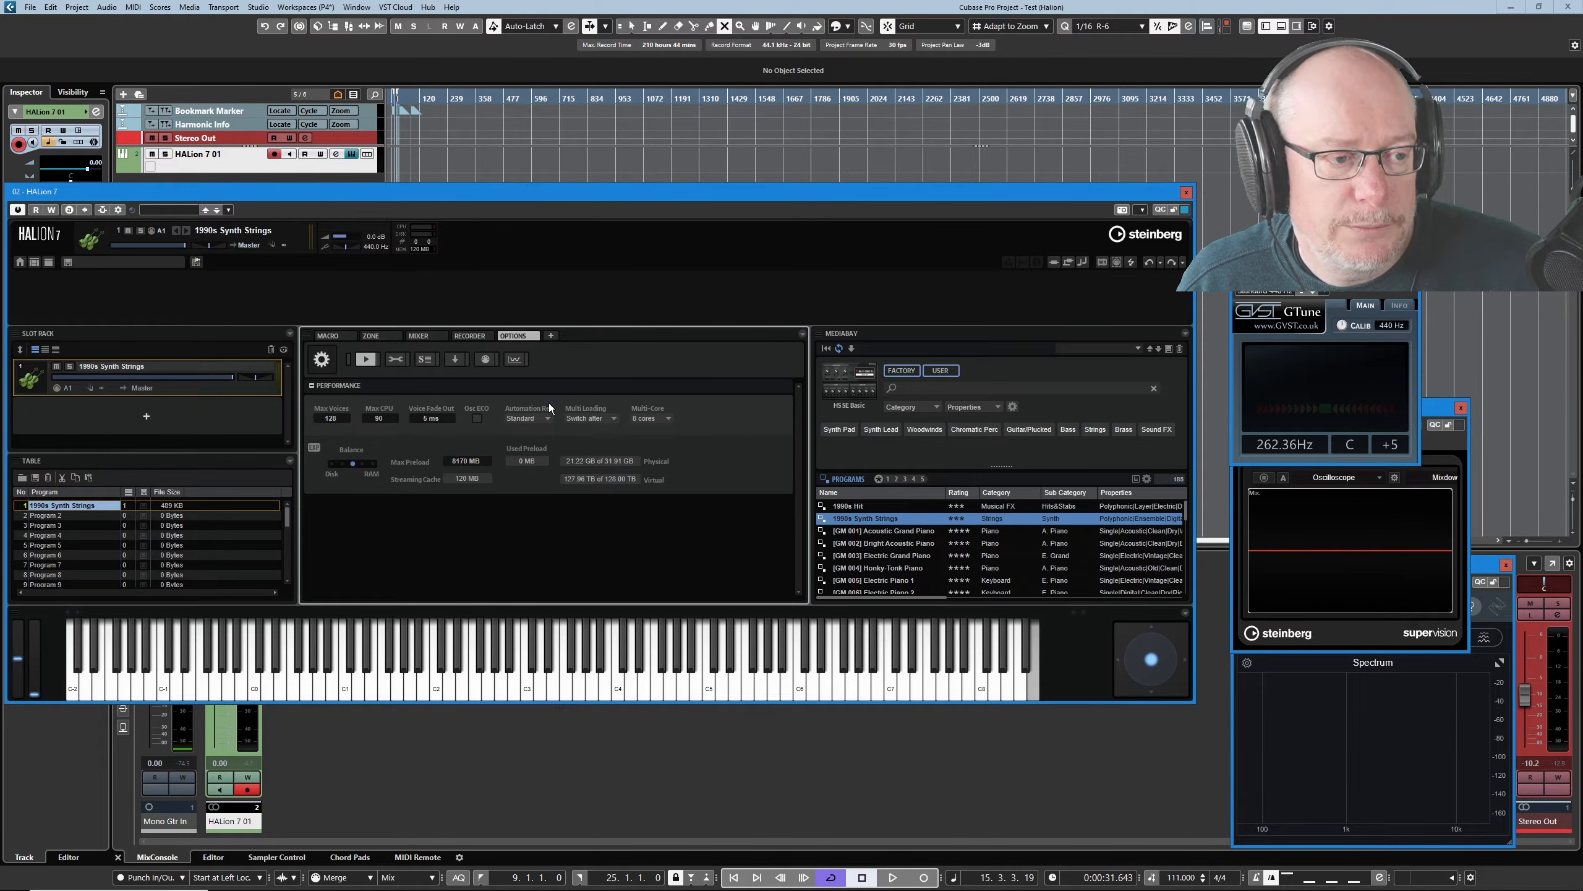
Turn the Zone tab into a multi tab with an additional nested tab, and rename the parent tab EDIT.
click(372, 337)
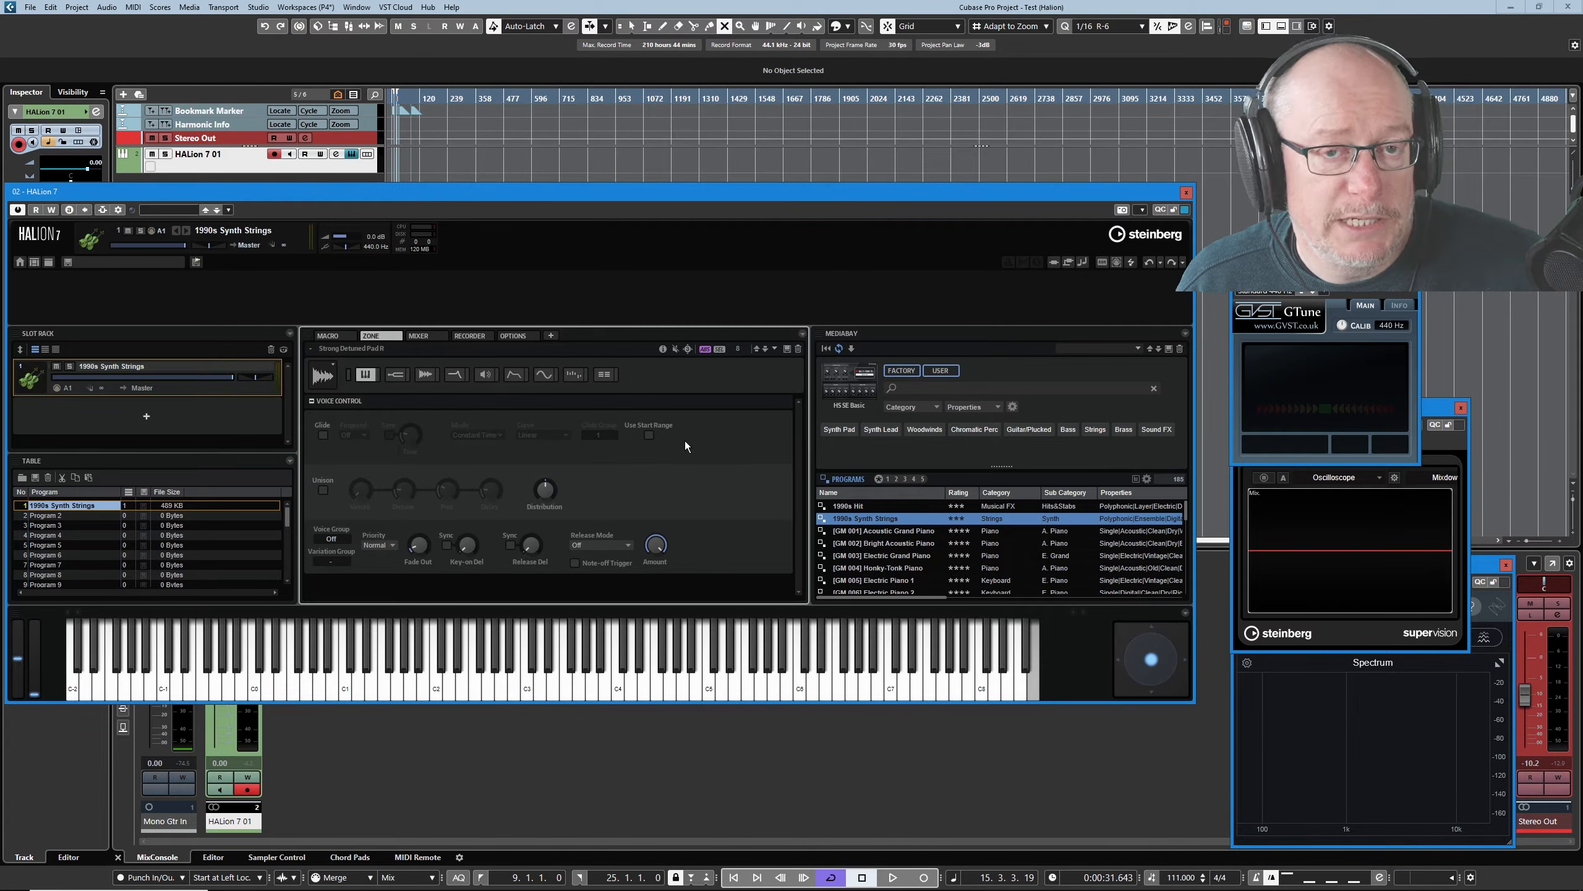
right_click(379, 337)
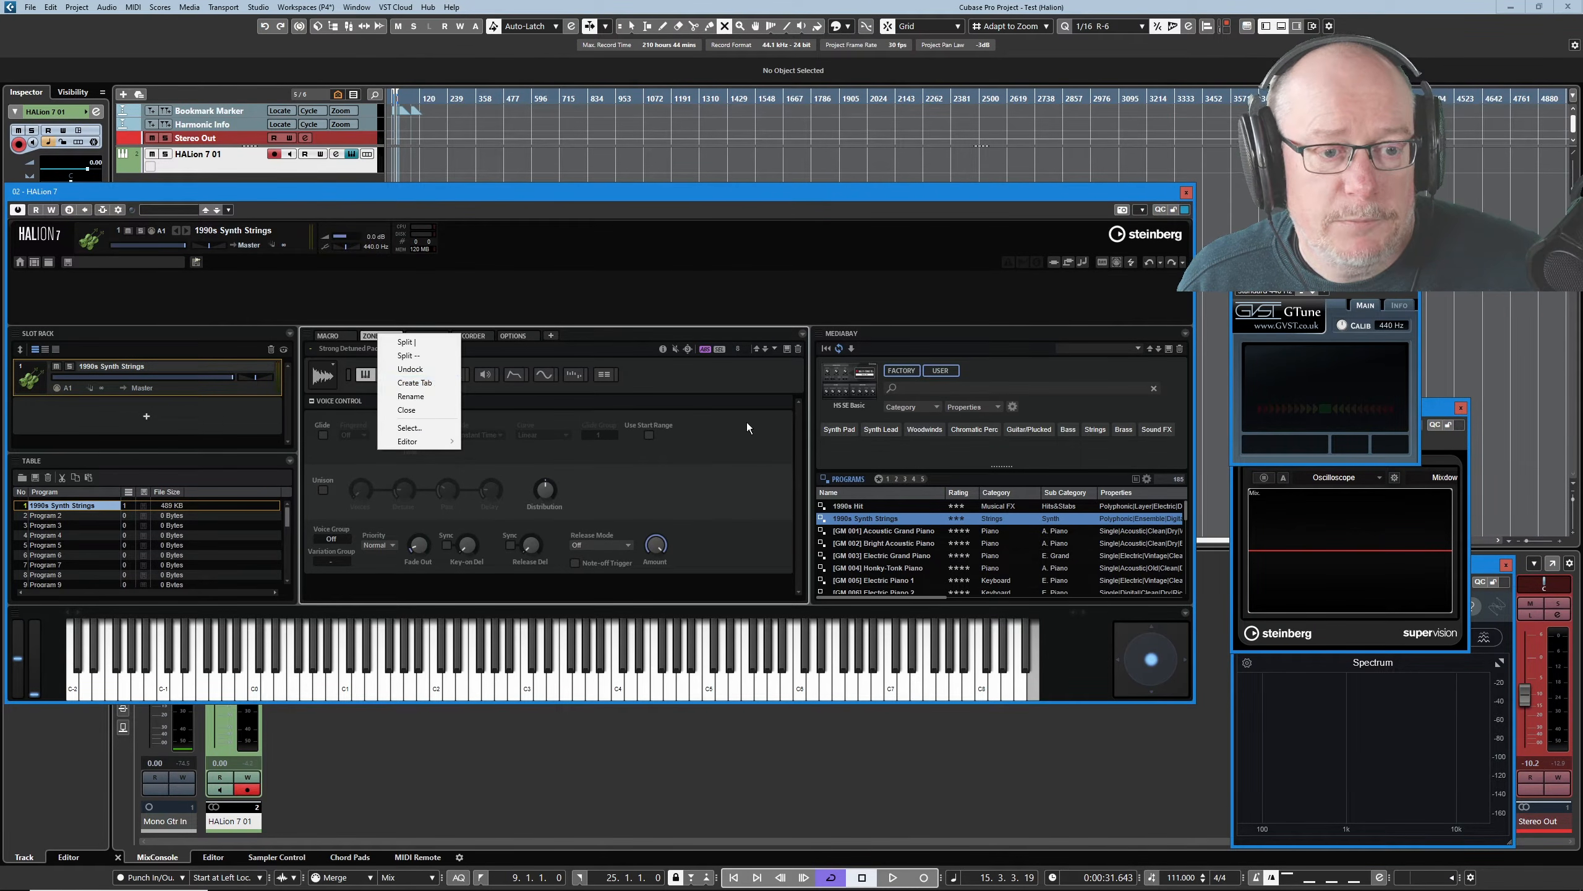
click(416, 383)
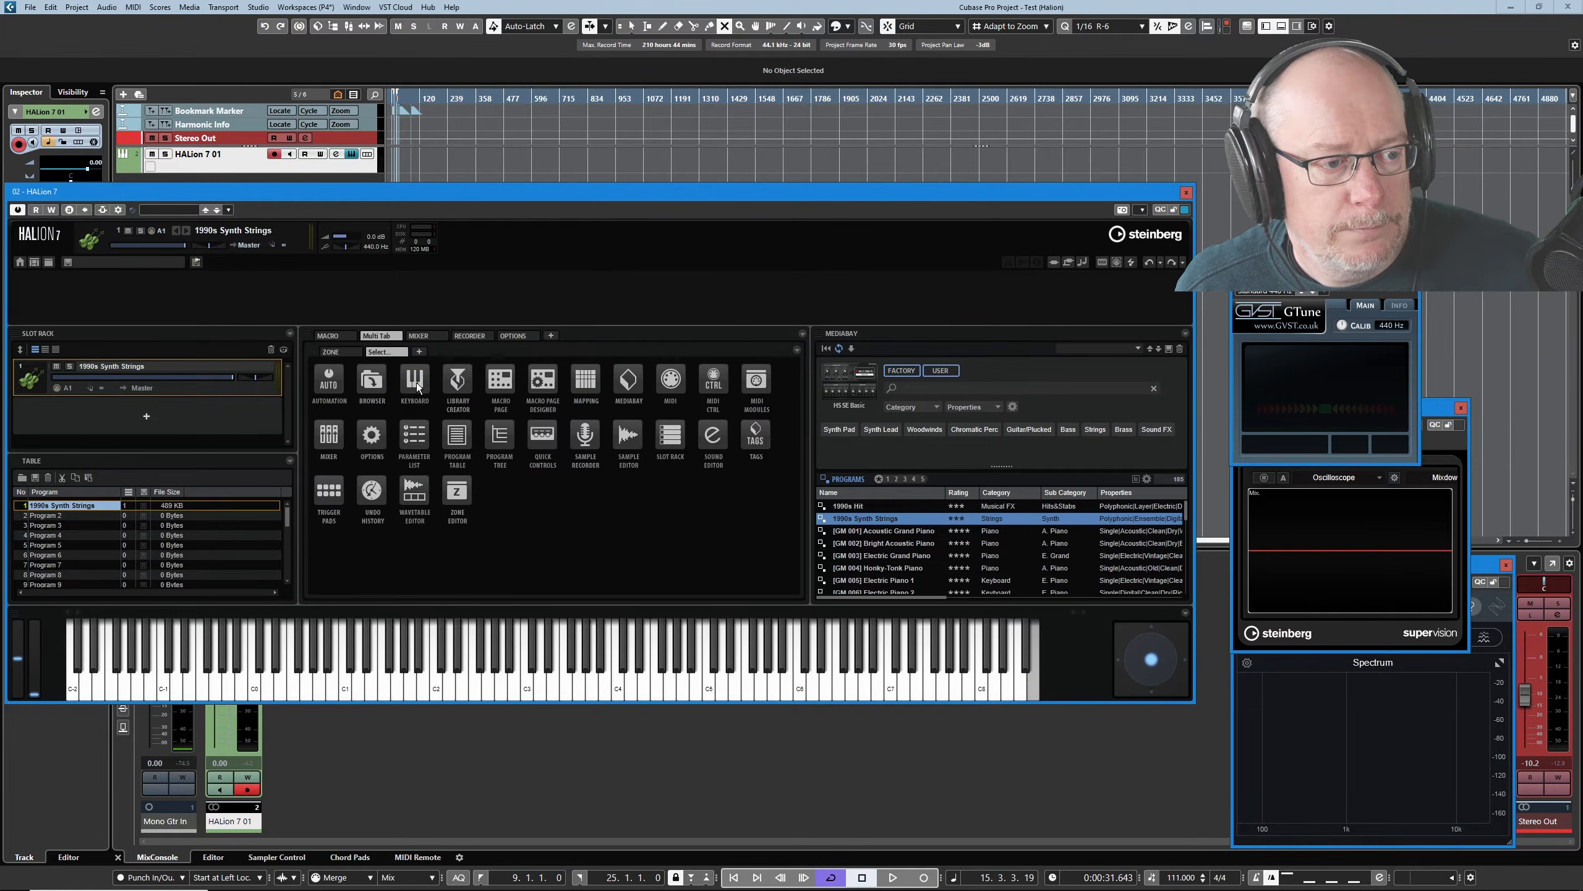
right_click(383, 338)
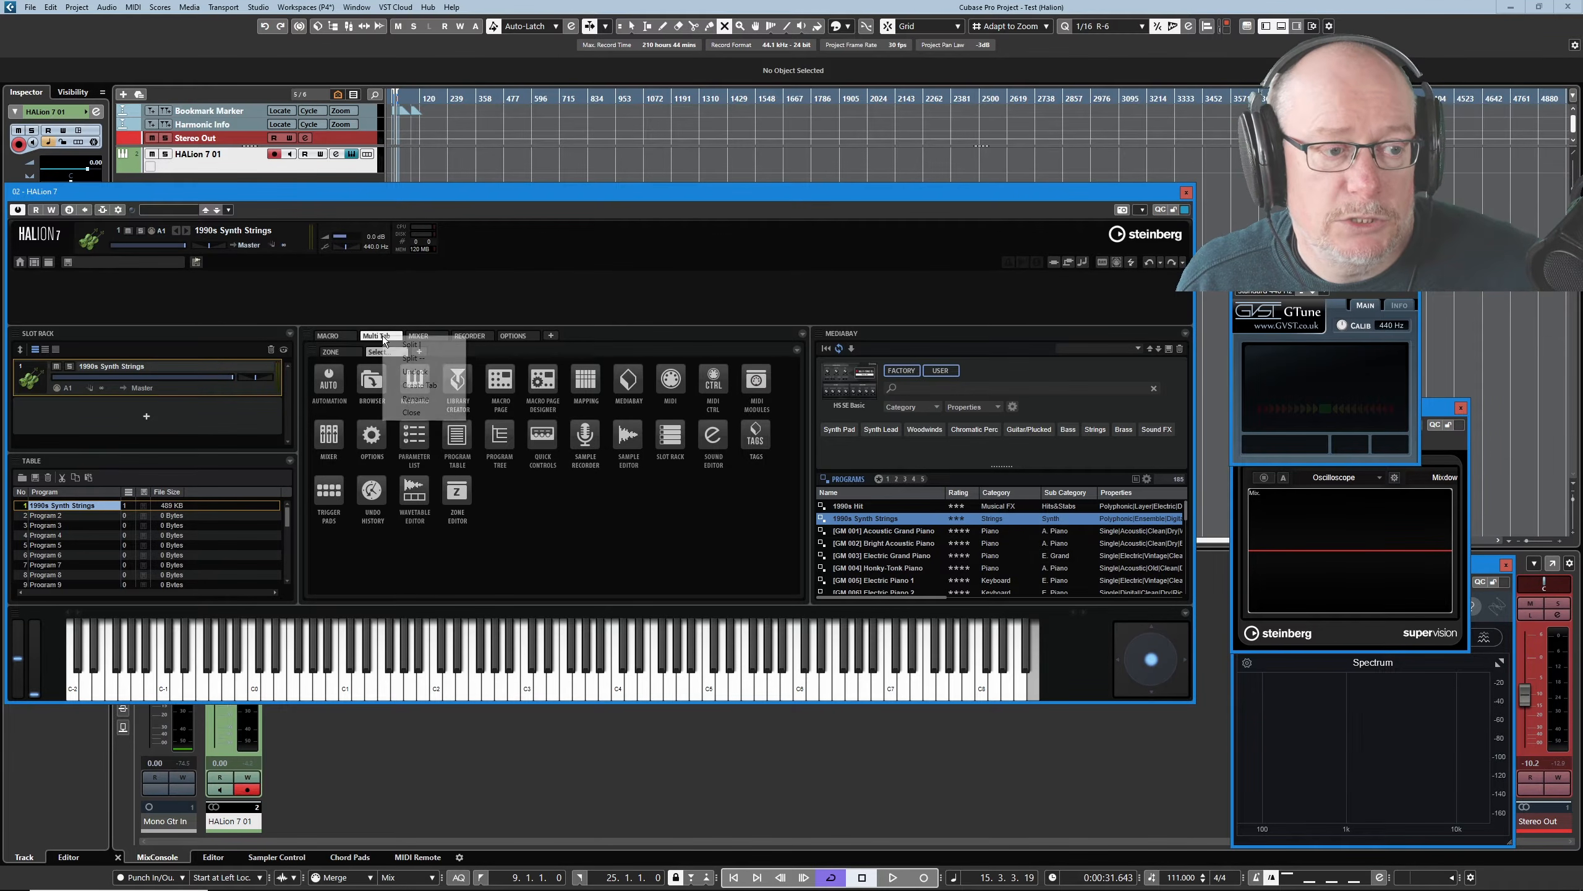
click(404, 388)
text(E)
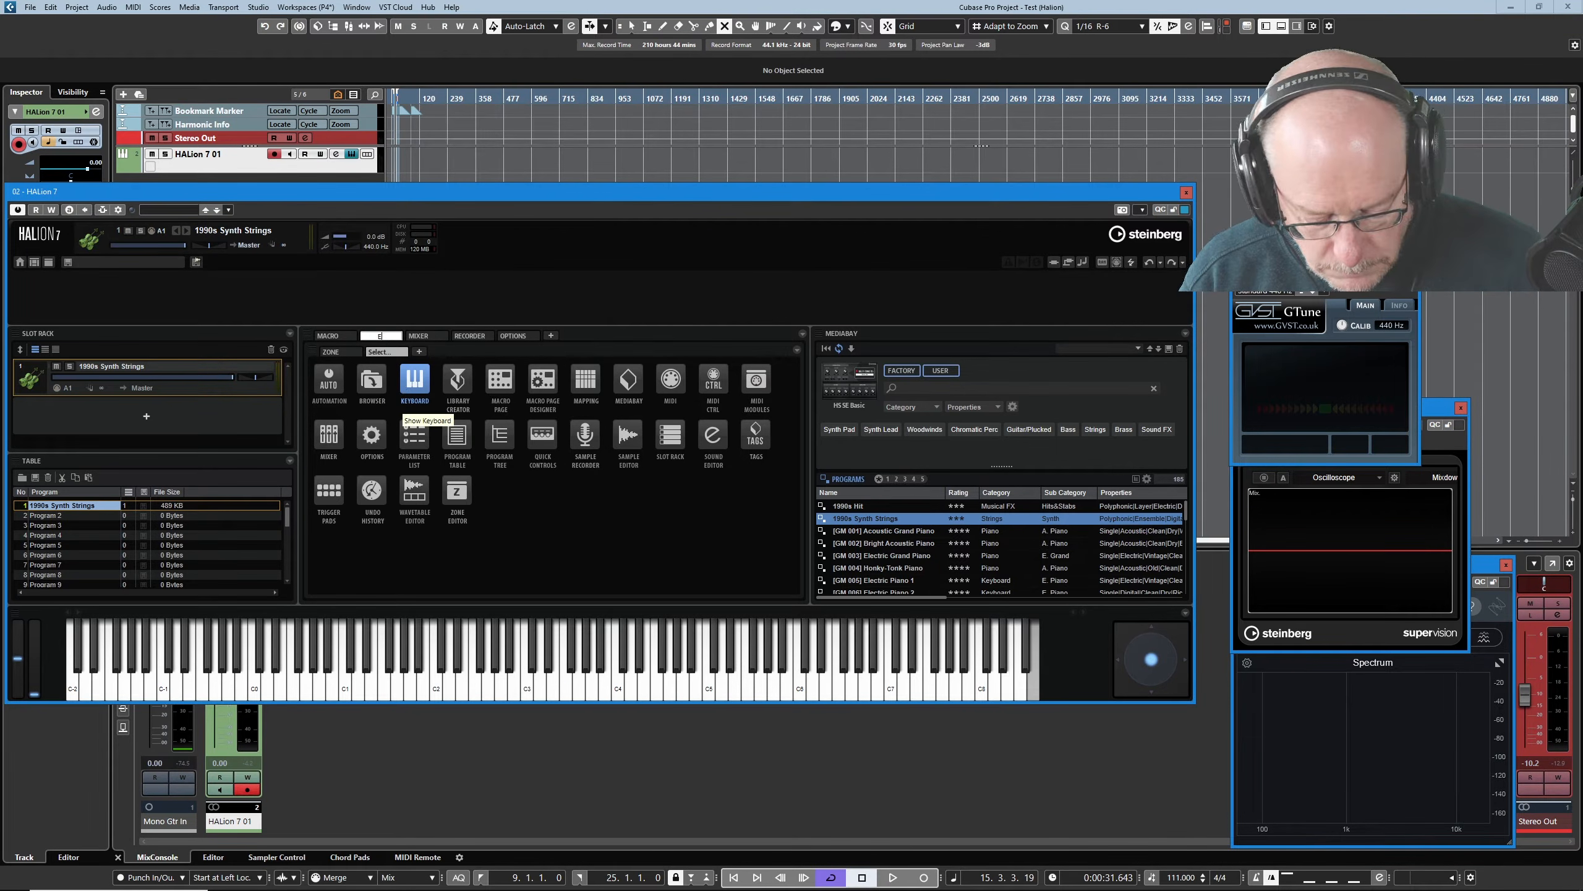
text(DIT)
key(Return)
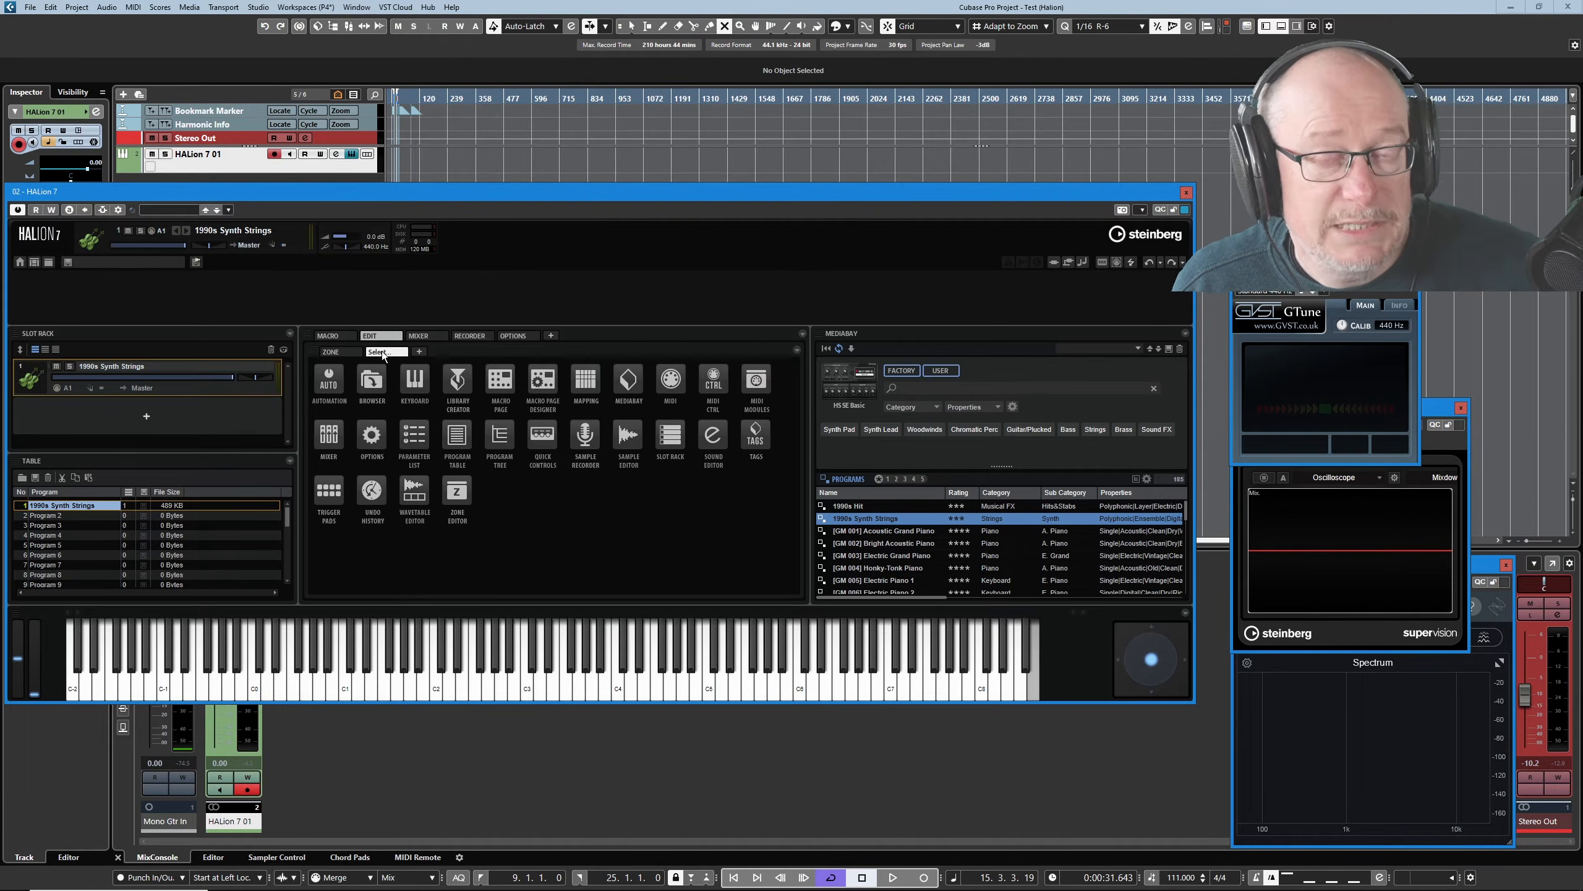
Show the Sound Editor in EDIT's empty nested tab, placed ahead of Zone, and add a nested Sample Editor tab.
click(715, 437)
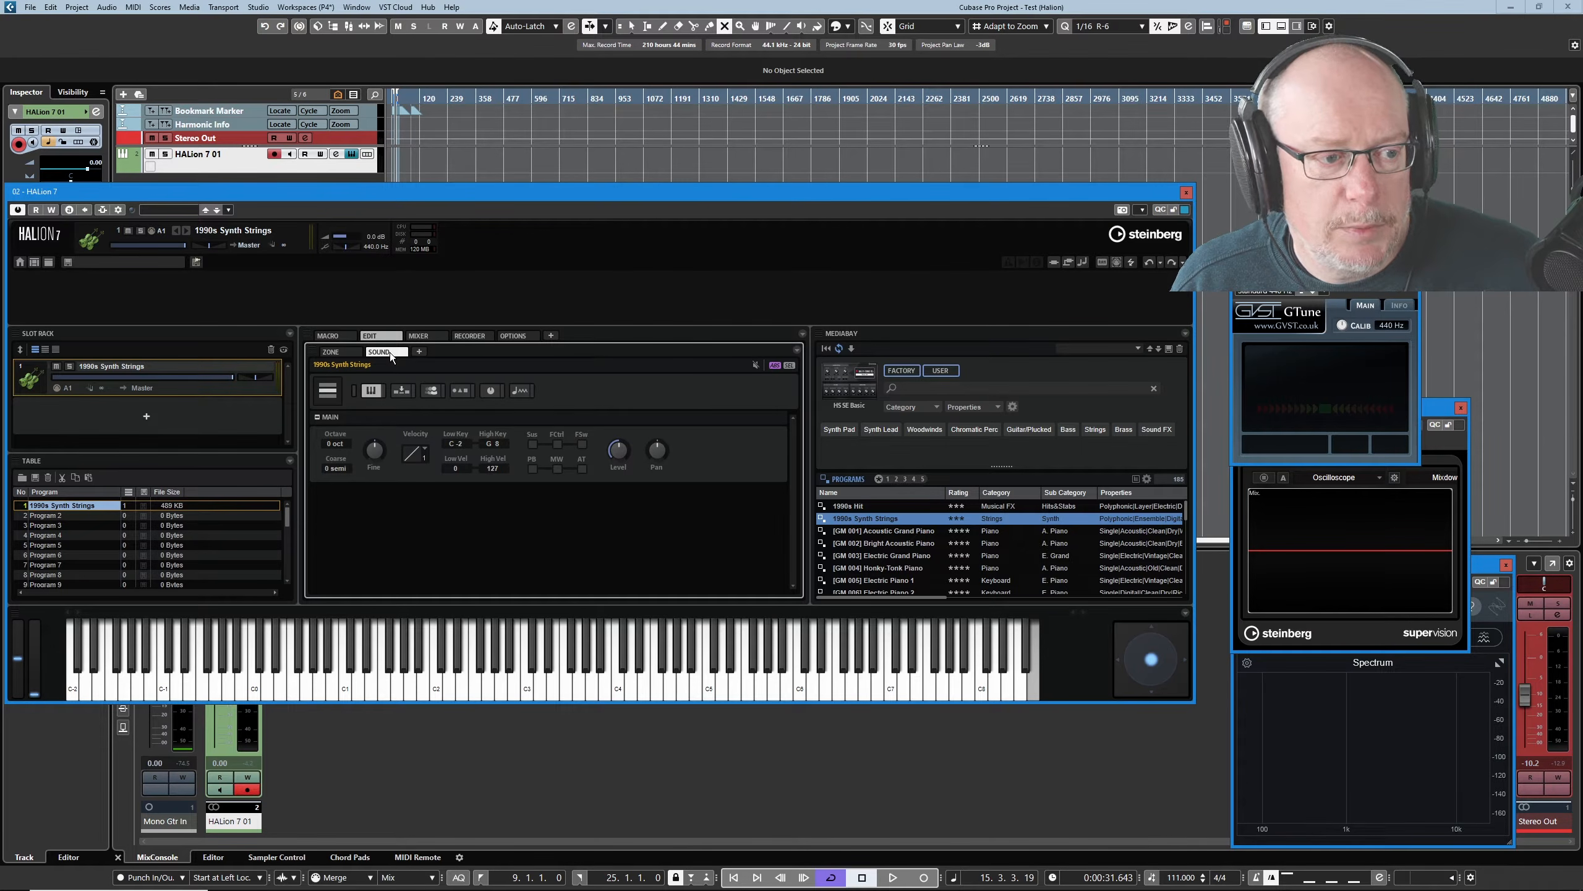
drag(390, 352, 325, 354)
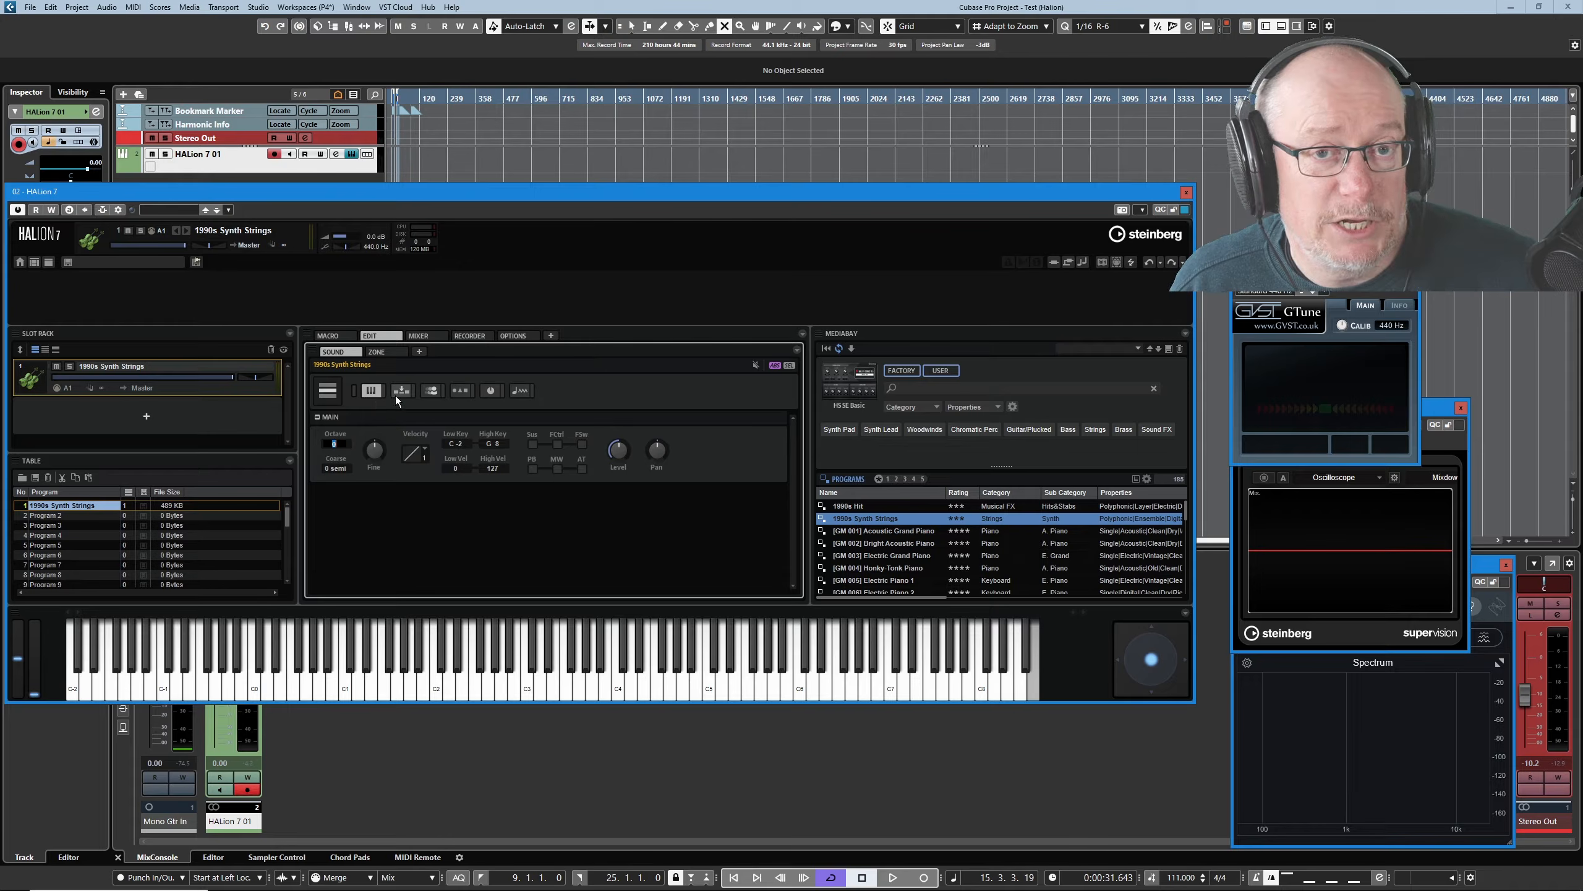
click(419, 352)
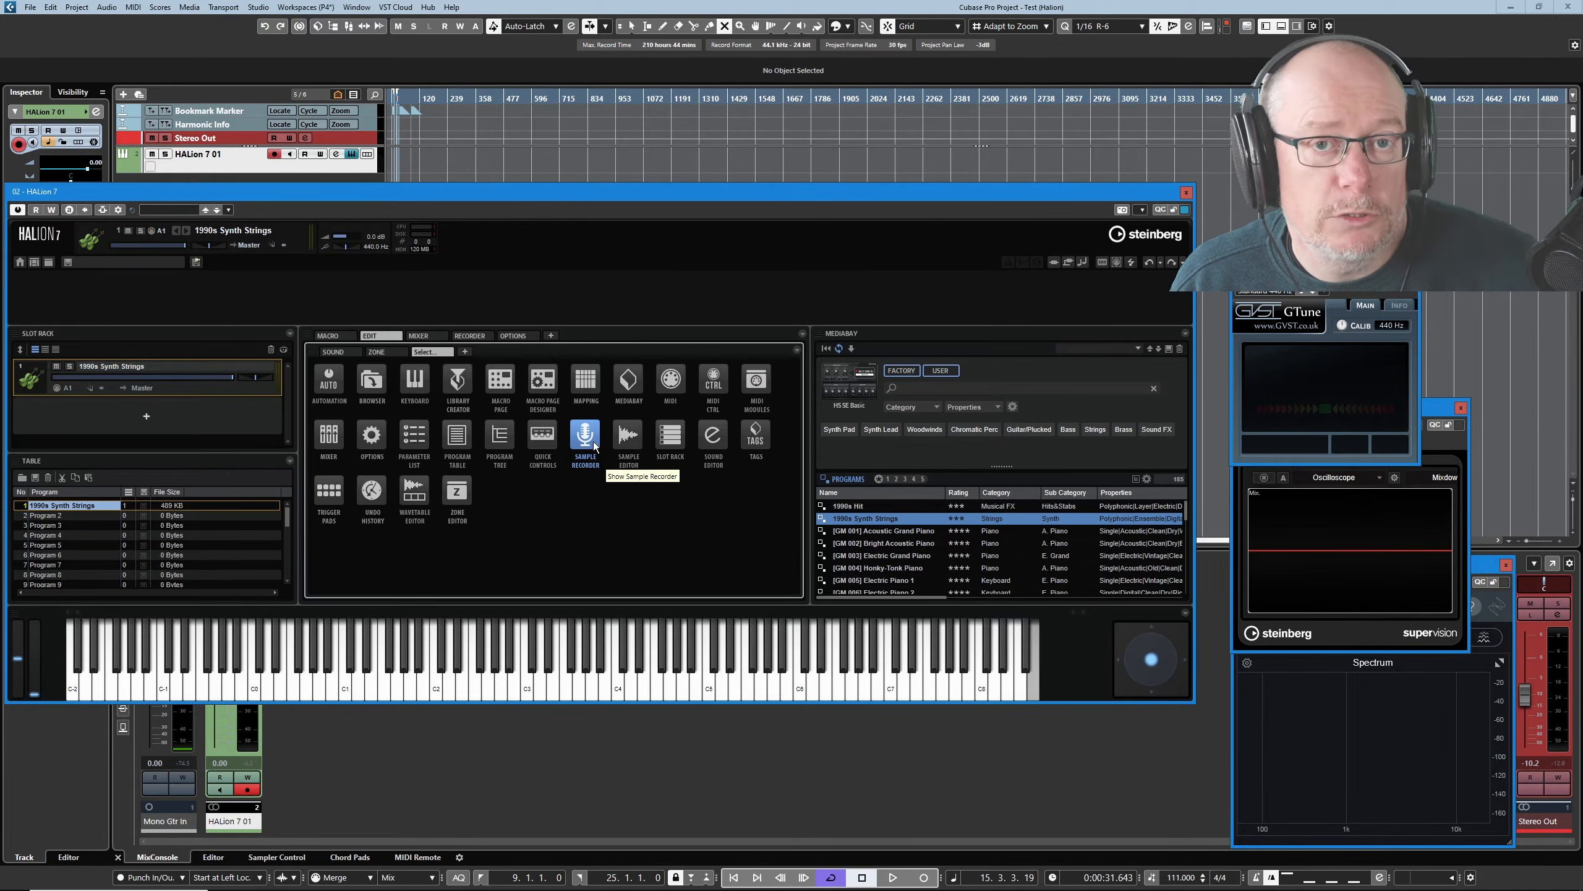
click(628, 436)
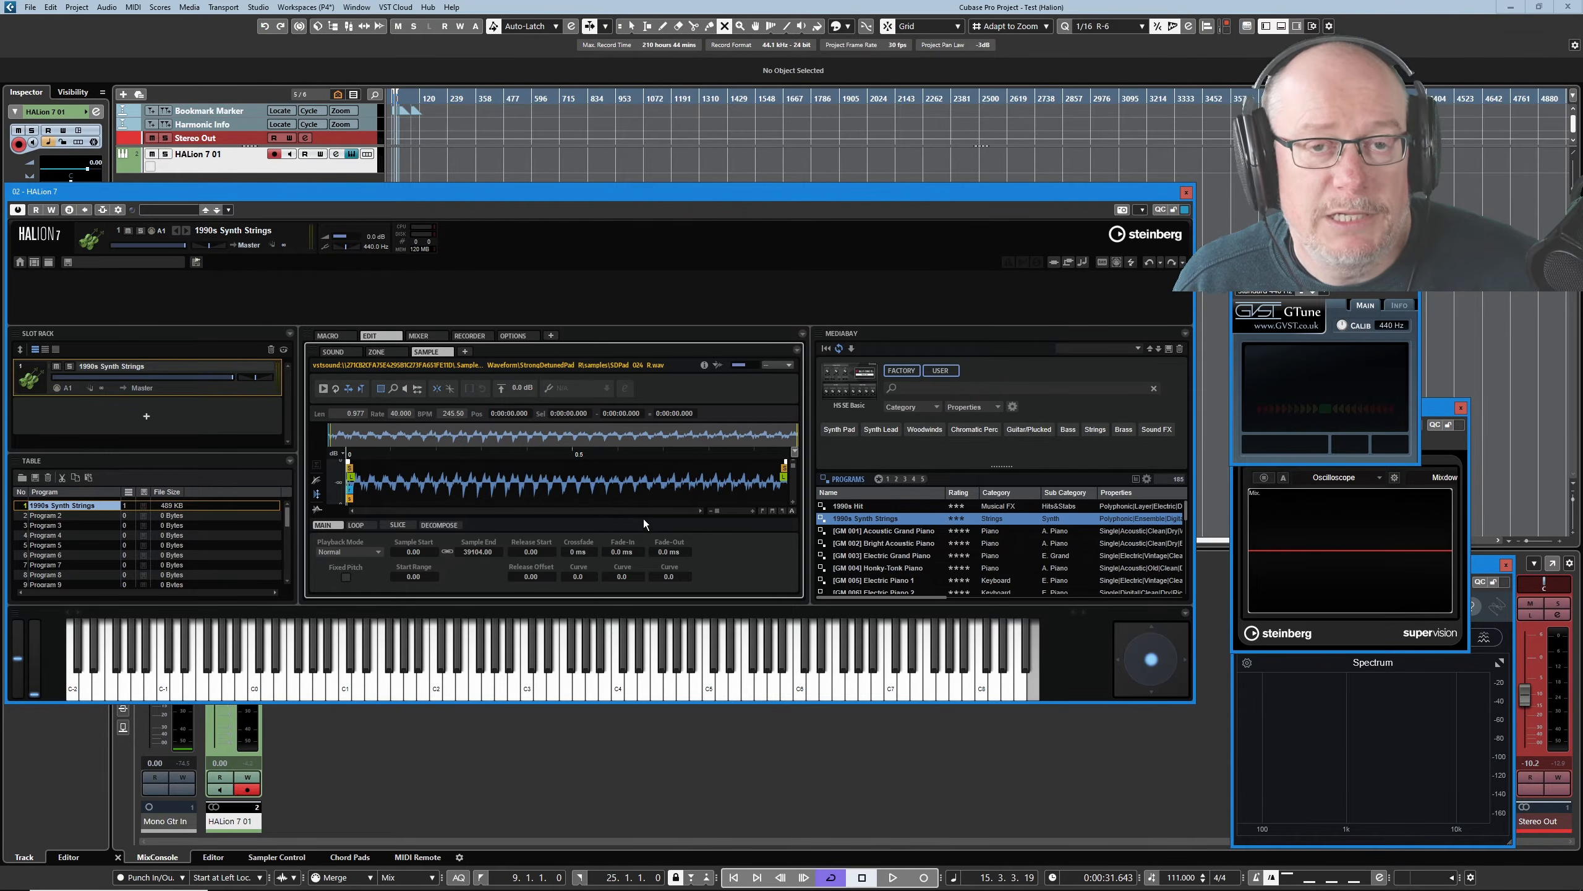
Add nested tabs for the Wavetable Editor and the MIDI Modules inside the EDIT tab.
click(464, 351)
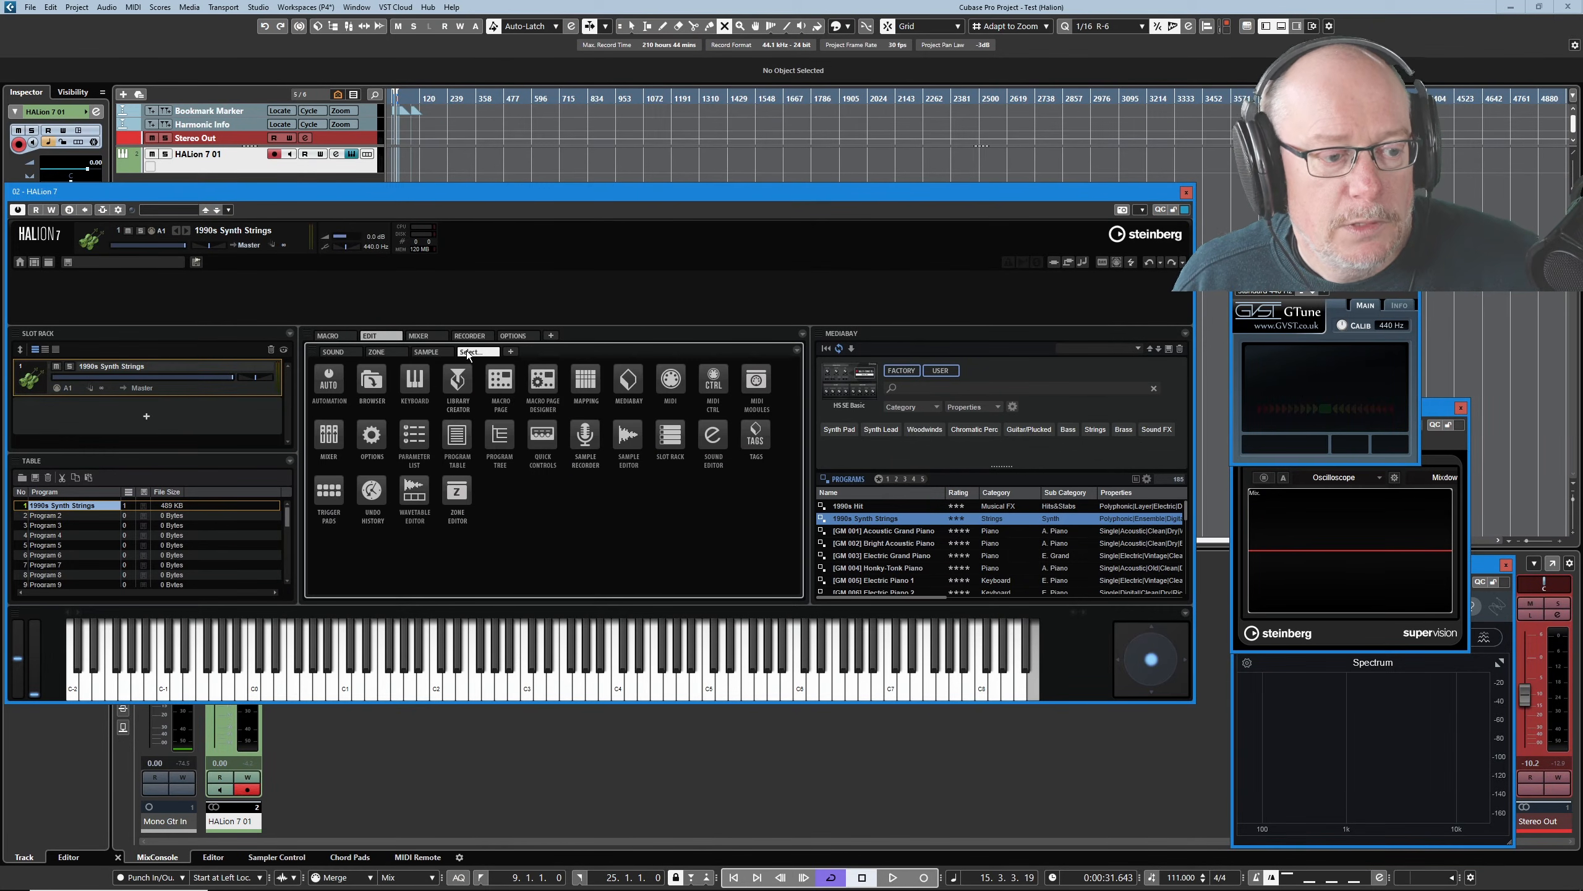
click(416, 484)
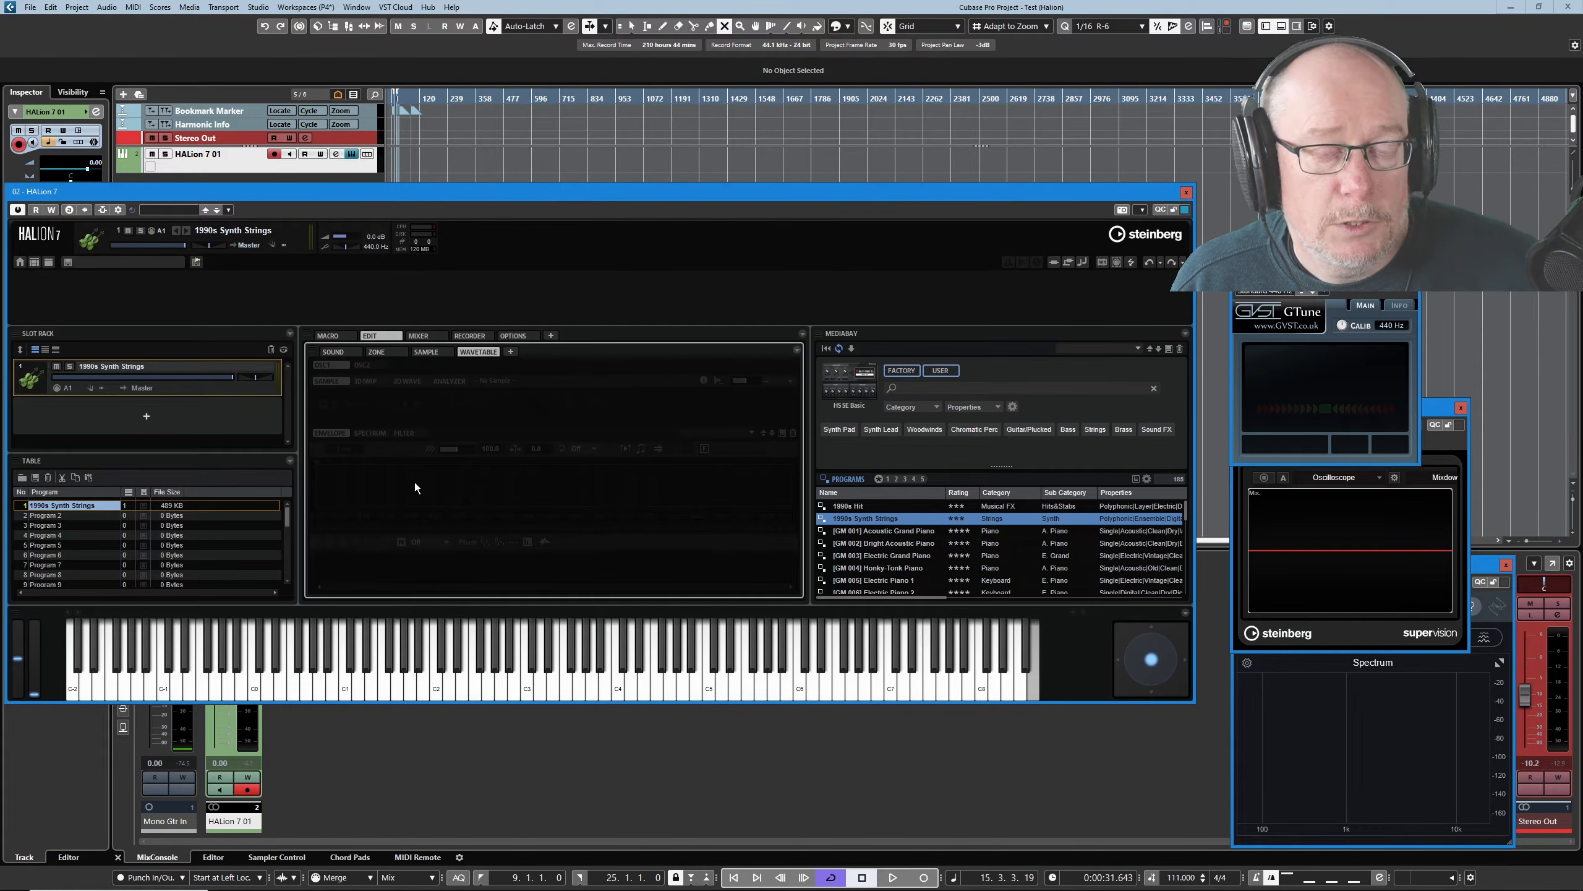
click(510, 352)
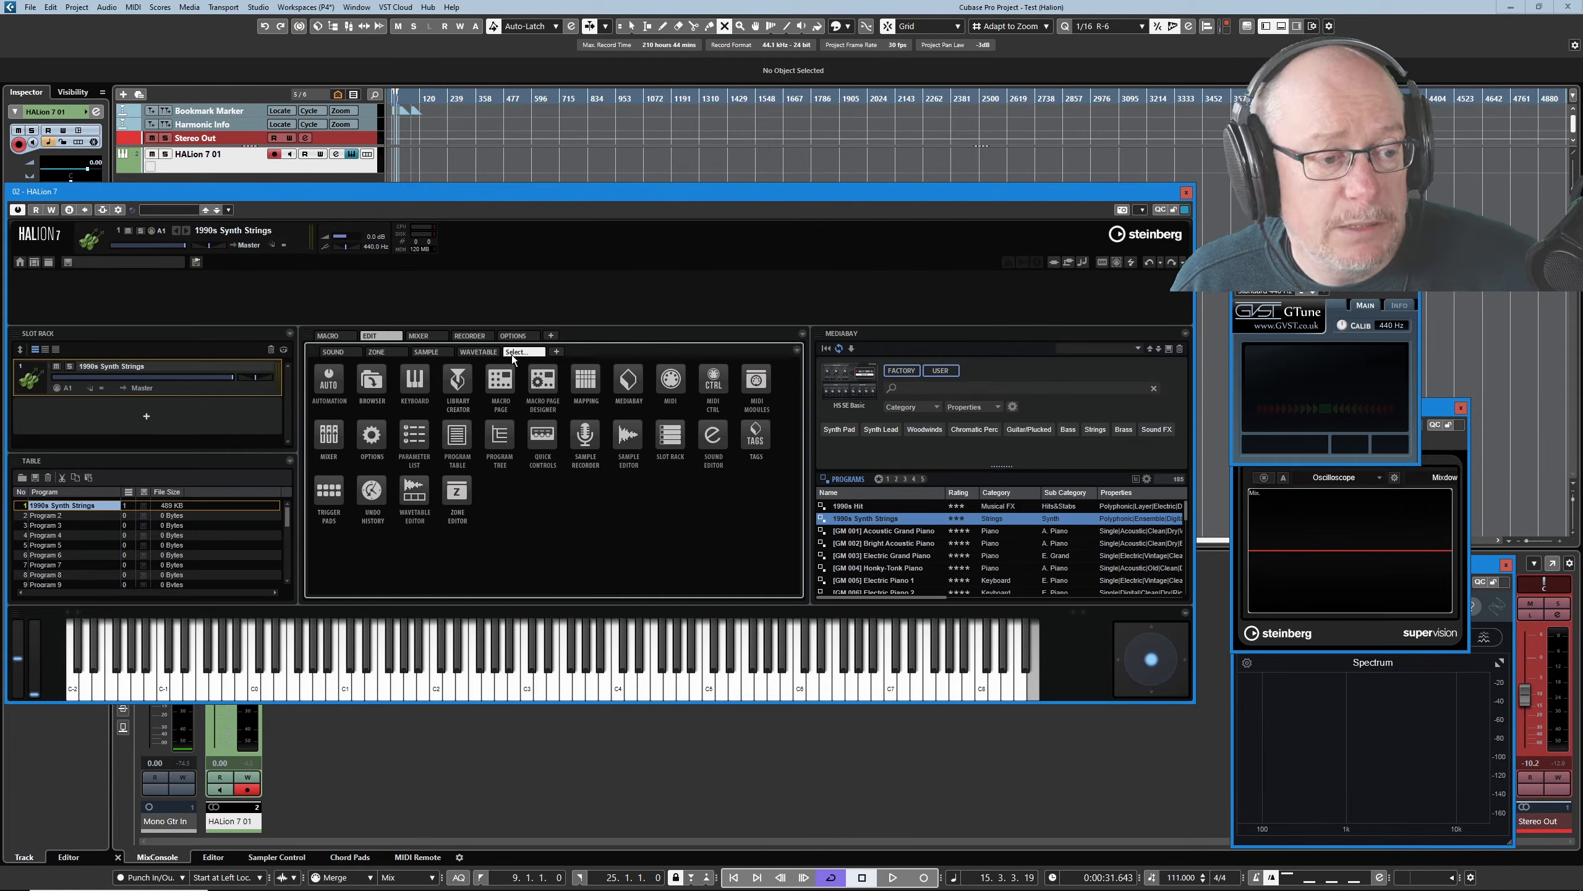
click(757, 380)
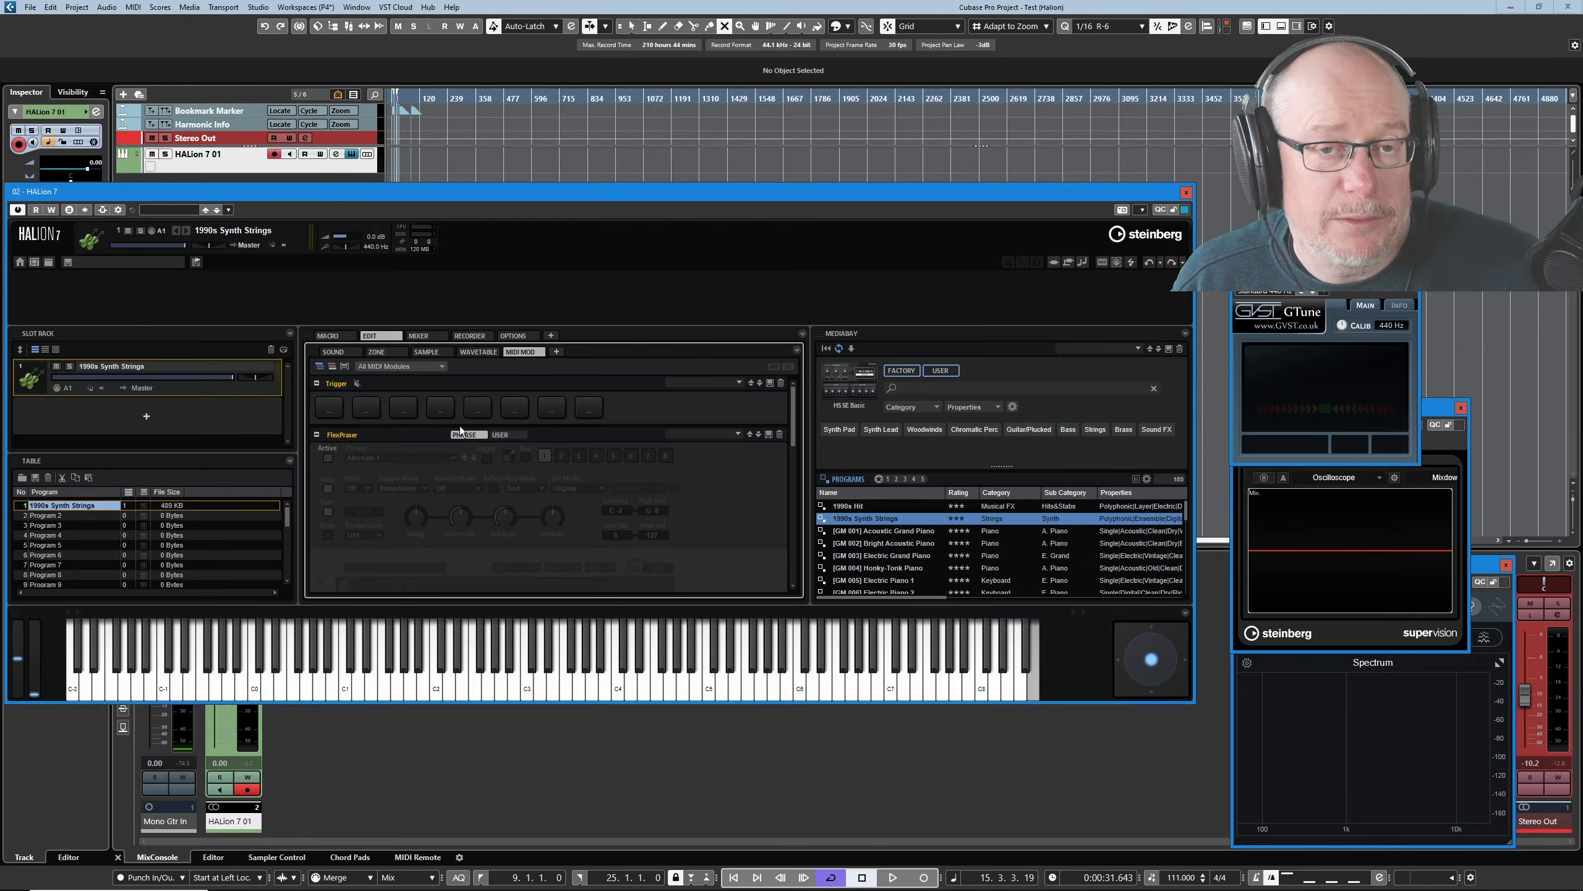
Add a nested MIDI editor tab inside EDIT, and try a high key of A3 on slot 1 before undoing it.
click(559, 352)
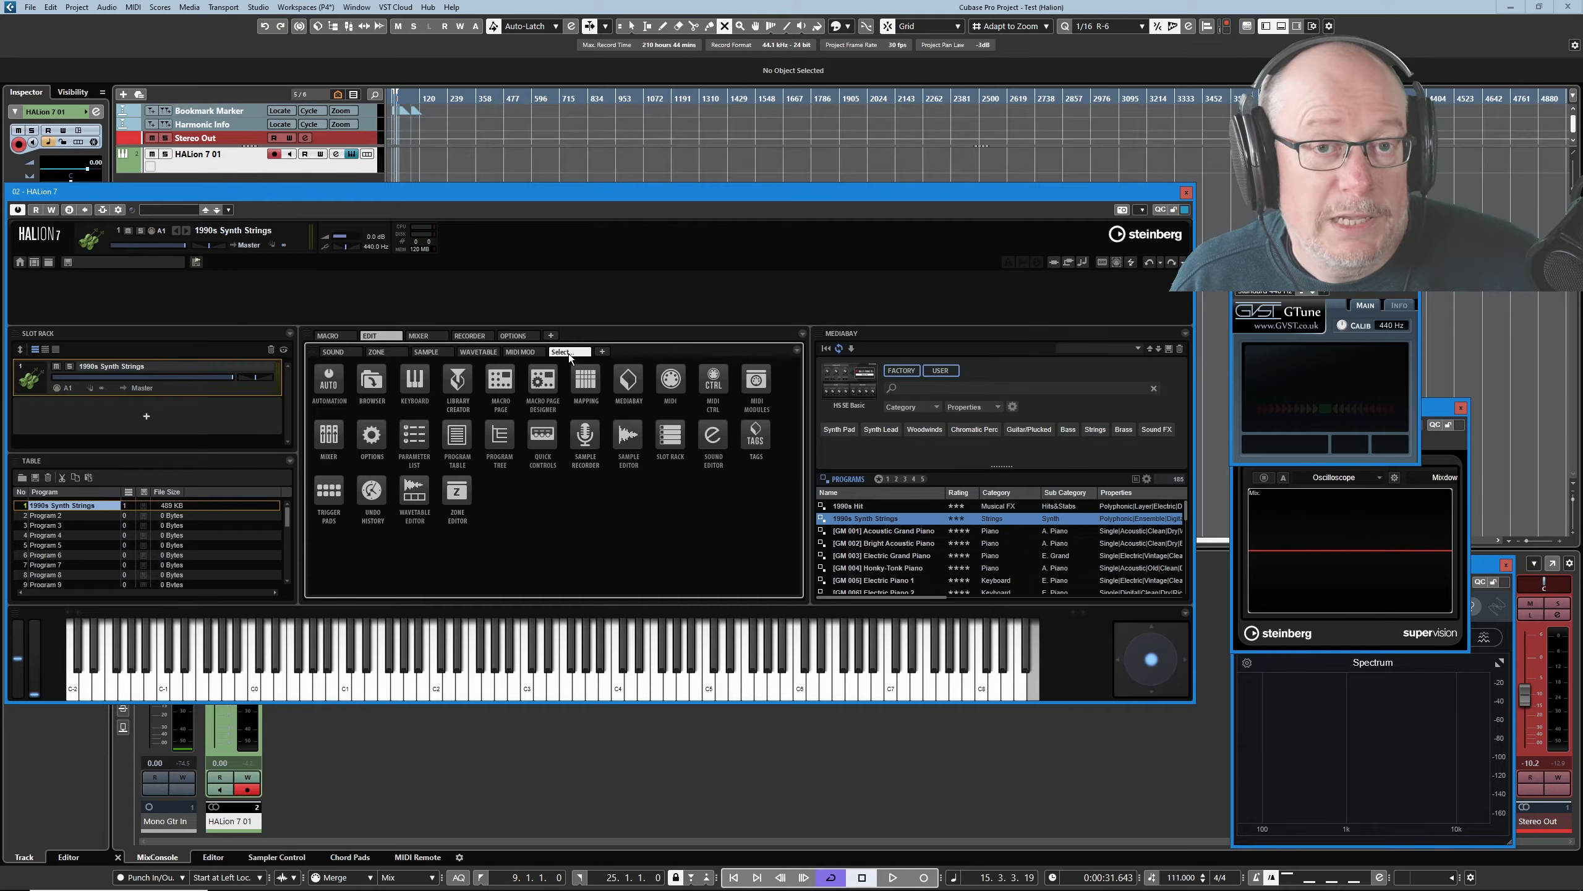
click(668, 380)
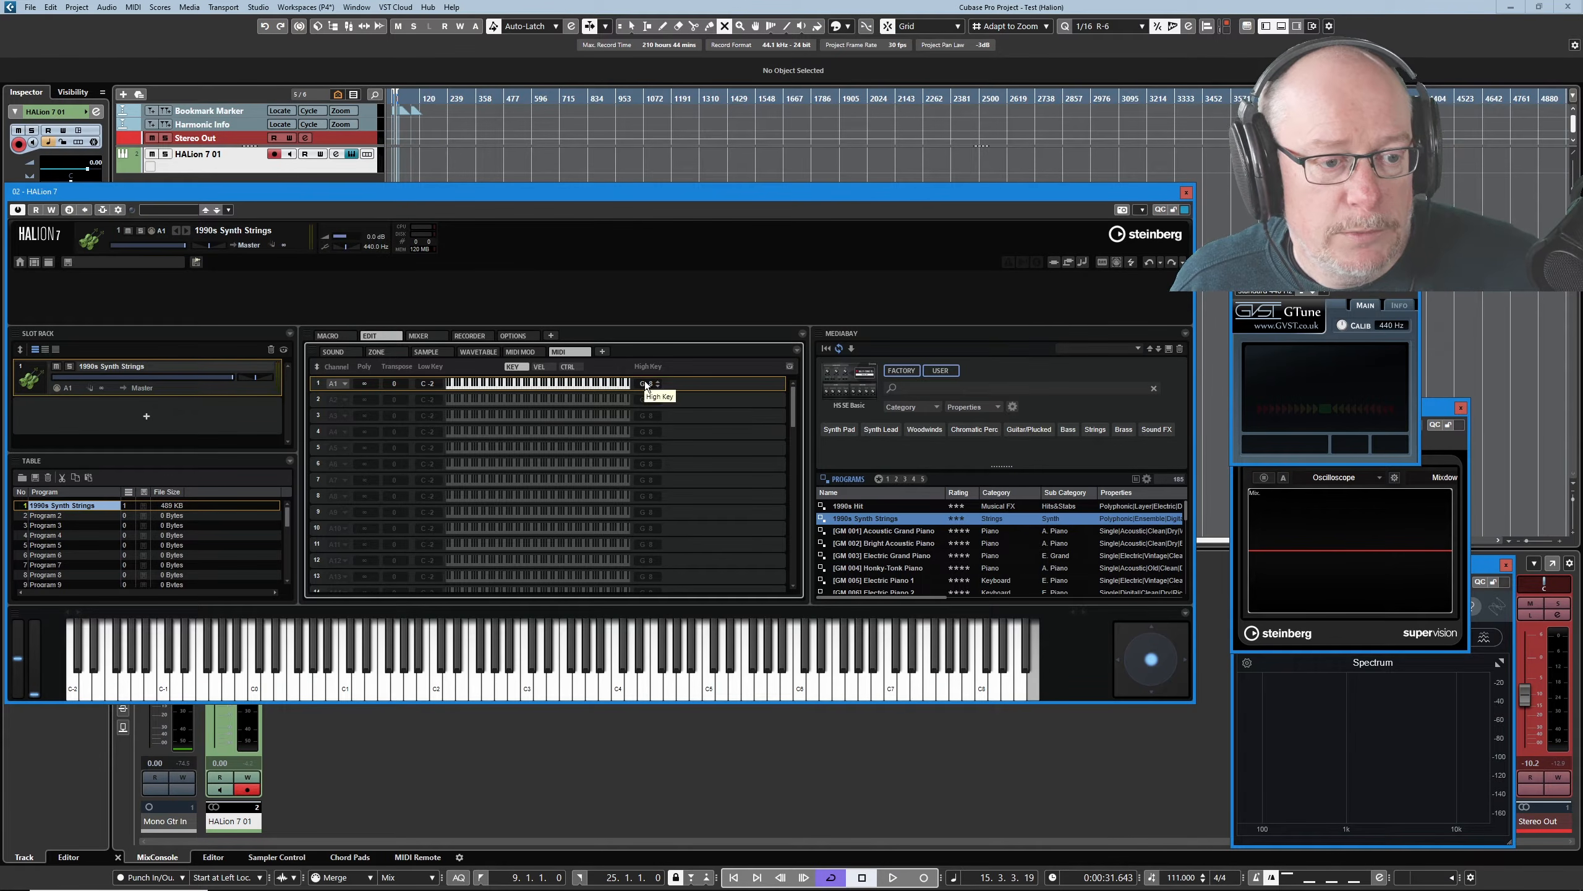
drag(644, 382, 643, 489)
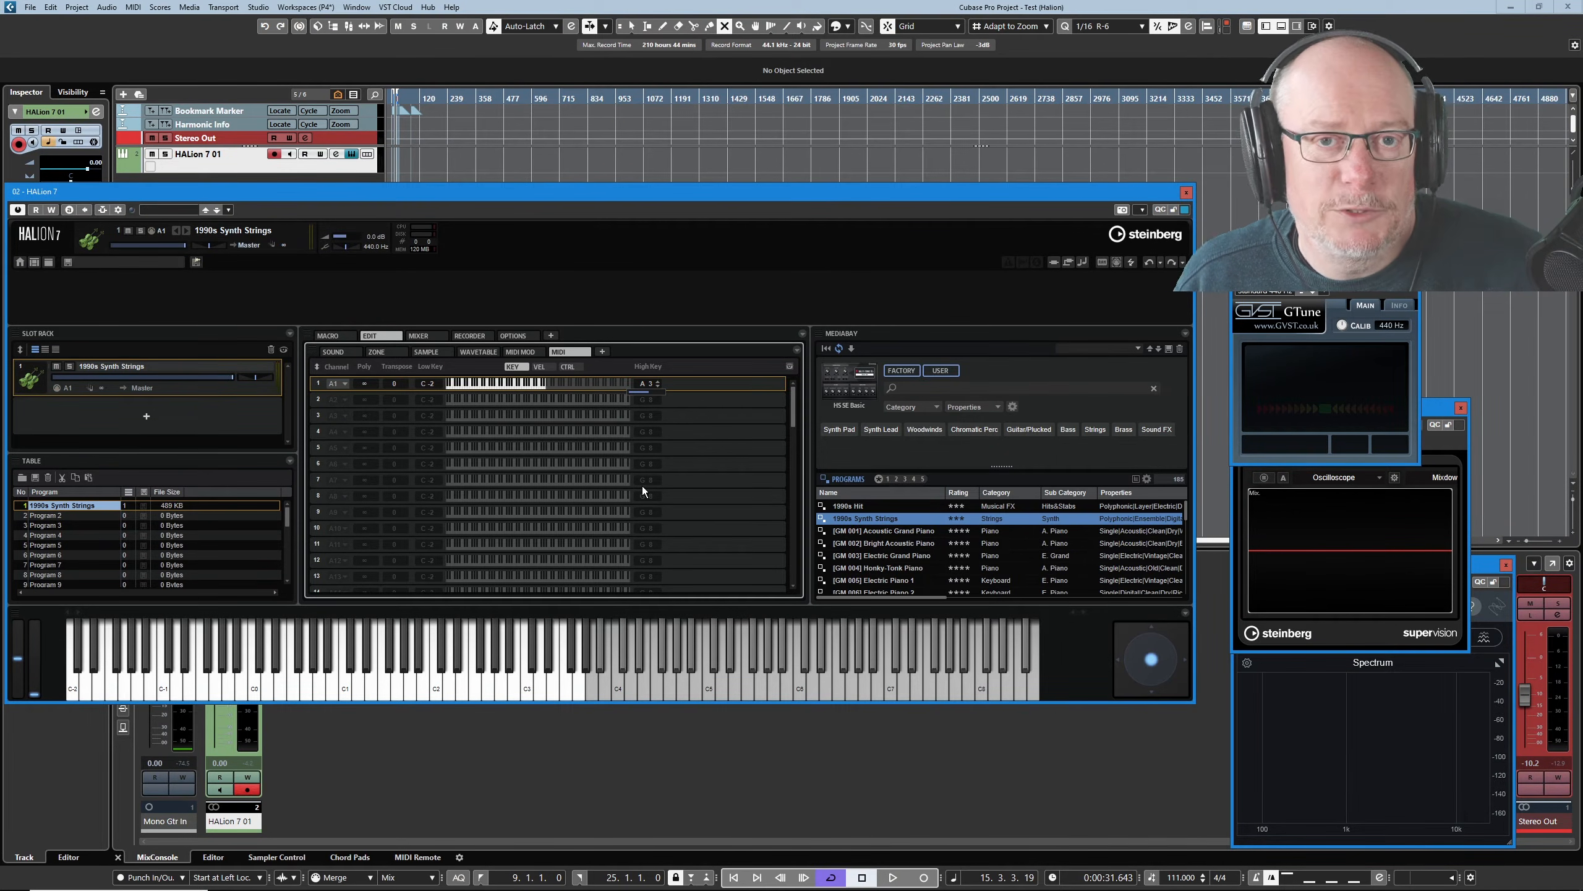
key(ctrl+z)
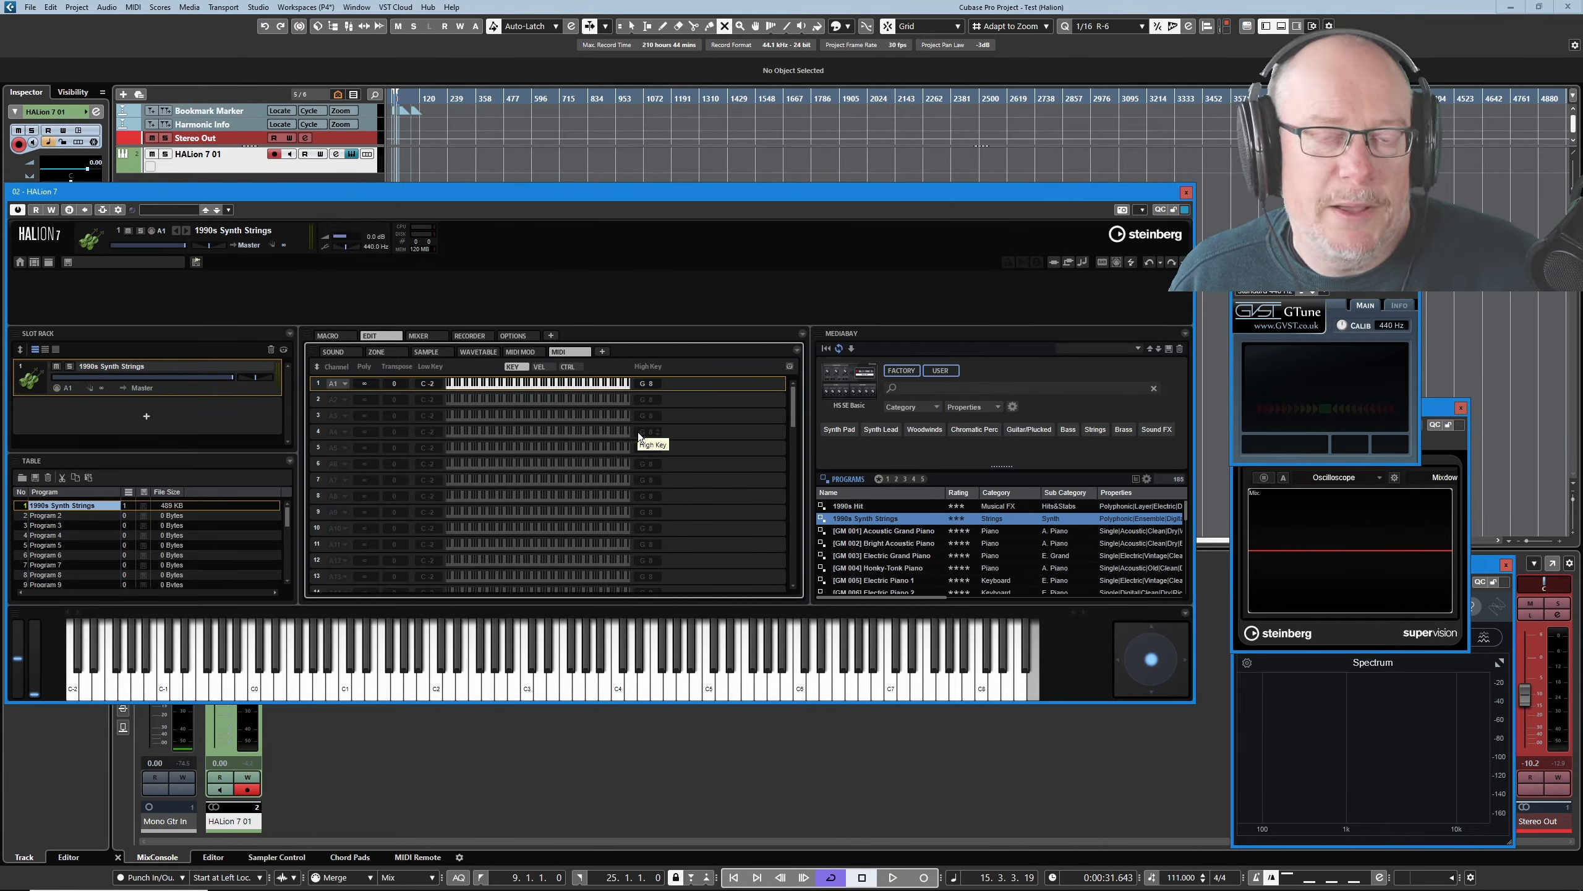
Add a nested tab with the Automation editor after the MIDI tab inside EDIT.
click(601, 353)
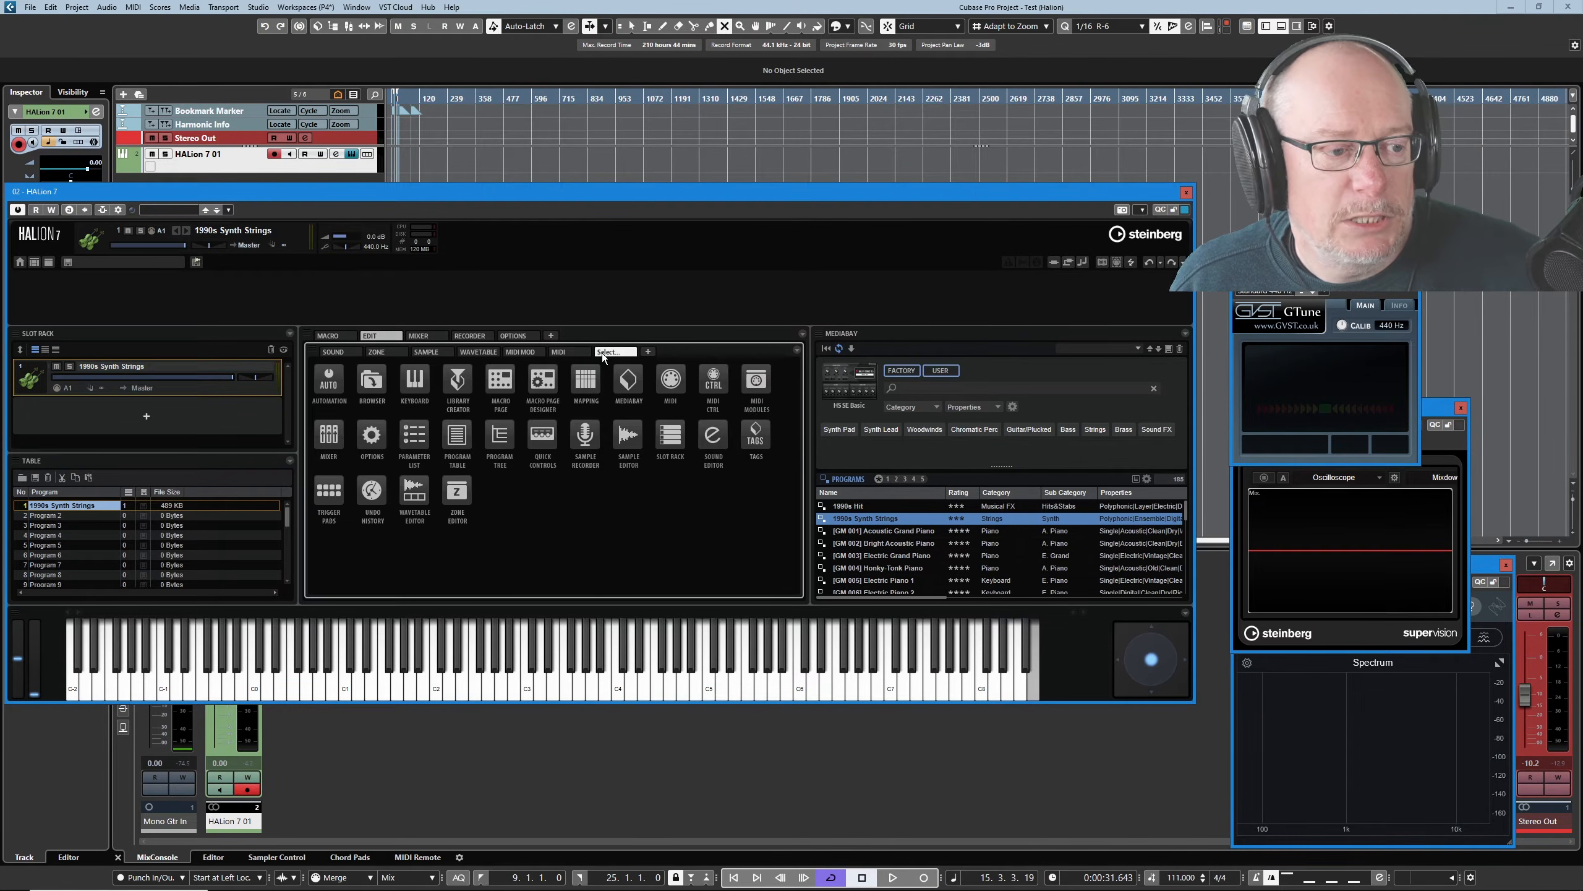
click(325, 375)
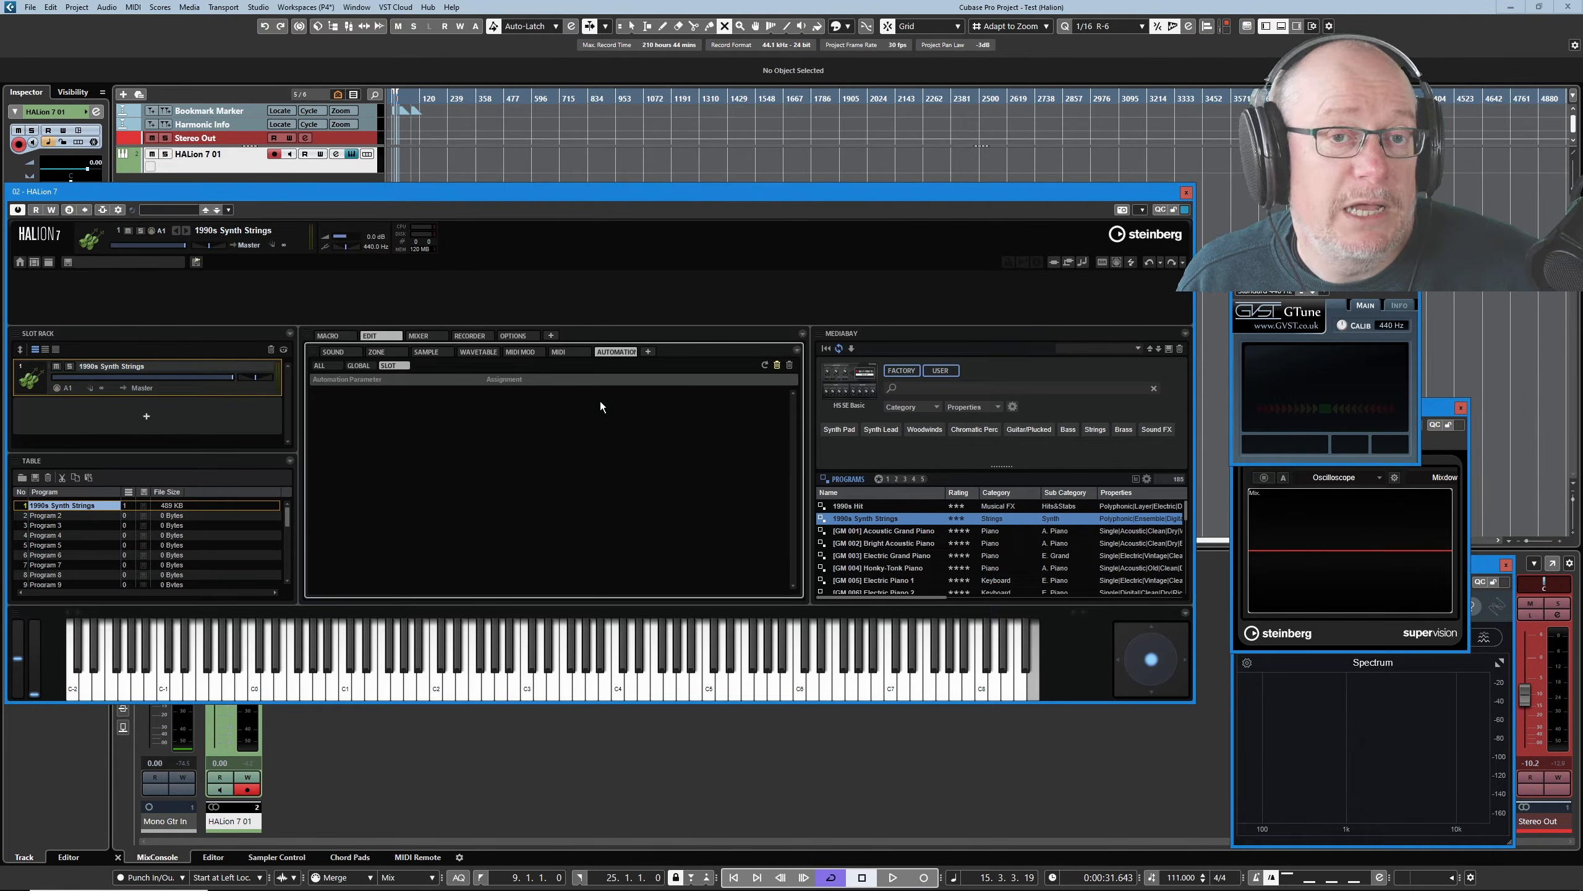
Turn the Automation tab inside EDIT into a set of nested tabs and rename it AUTO/CC.
right_click(610, 358)
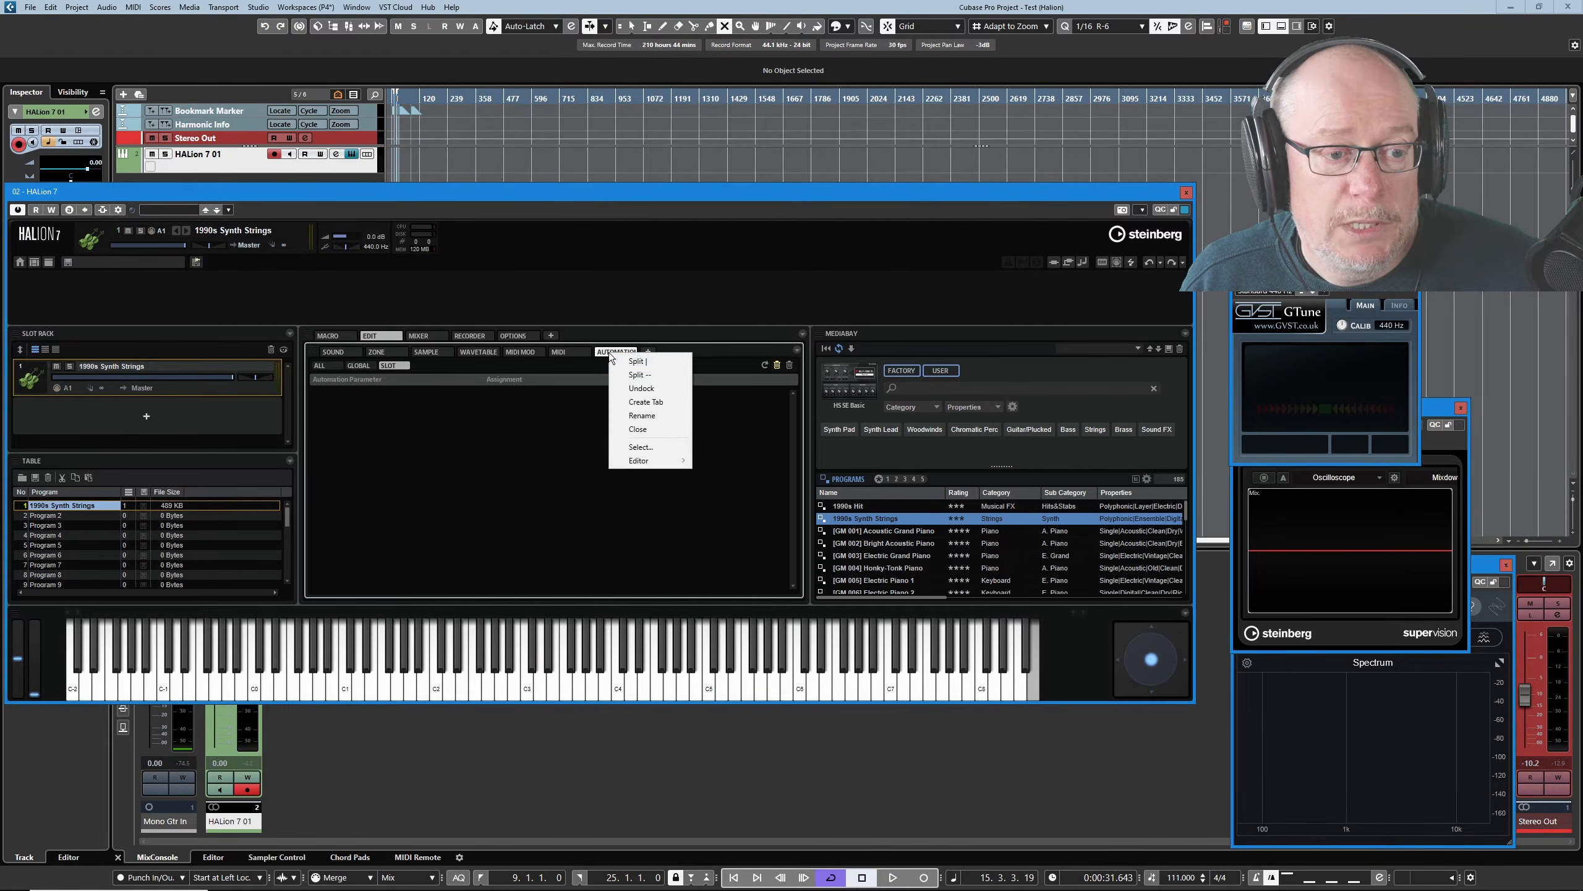
click(646, 406)
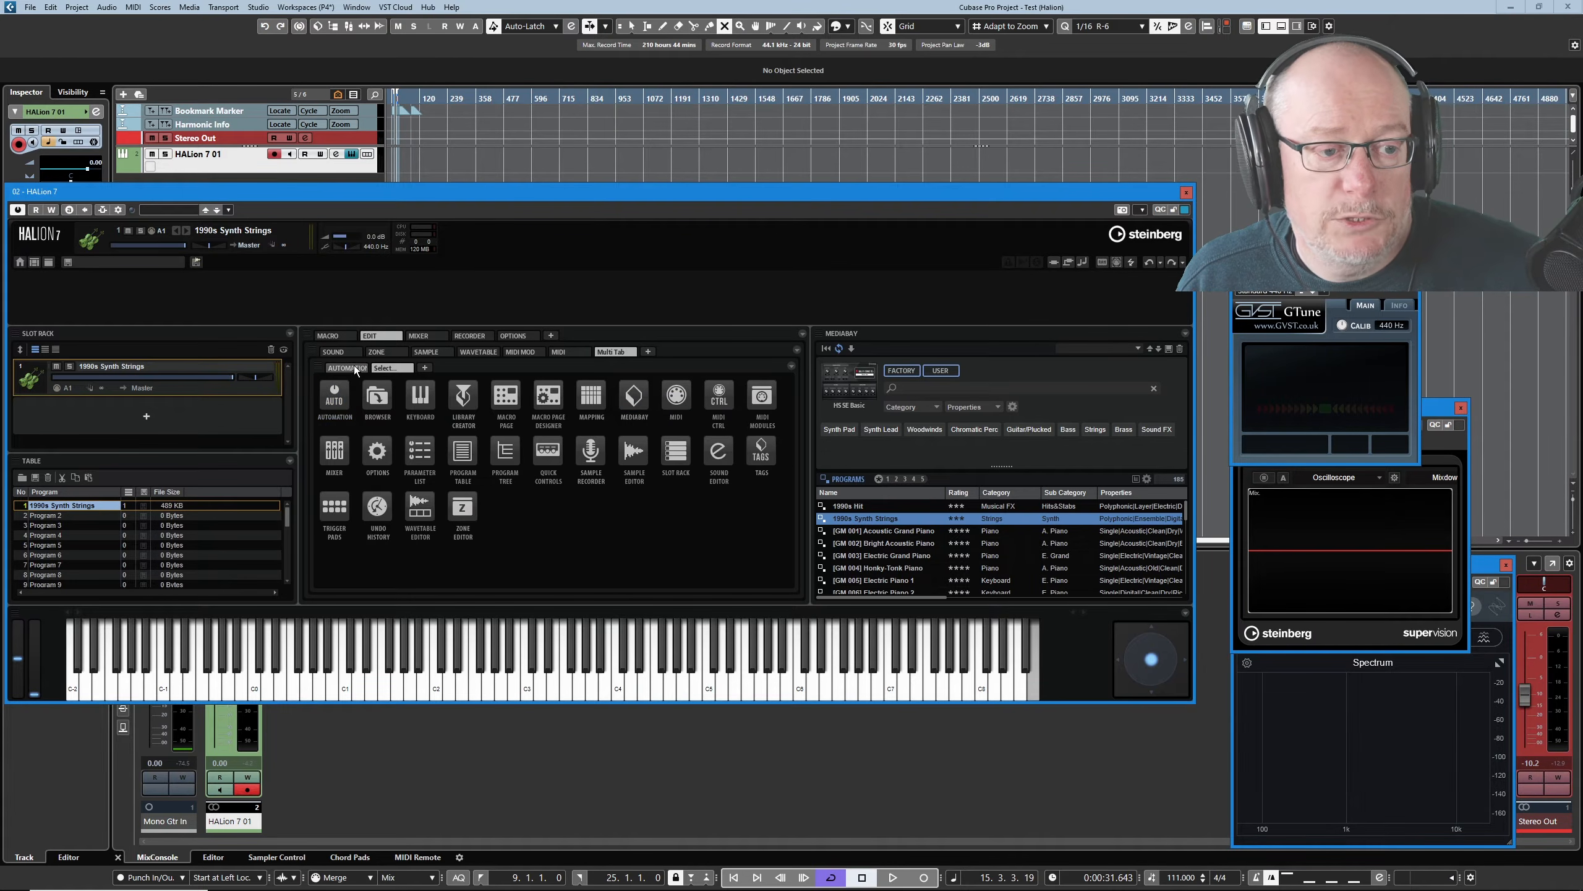
right_click(609, 354)
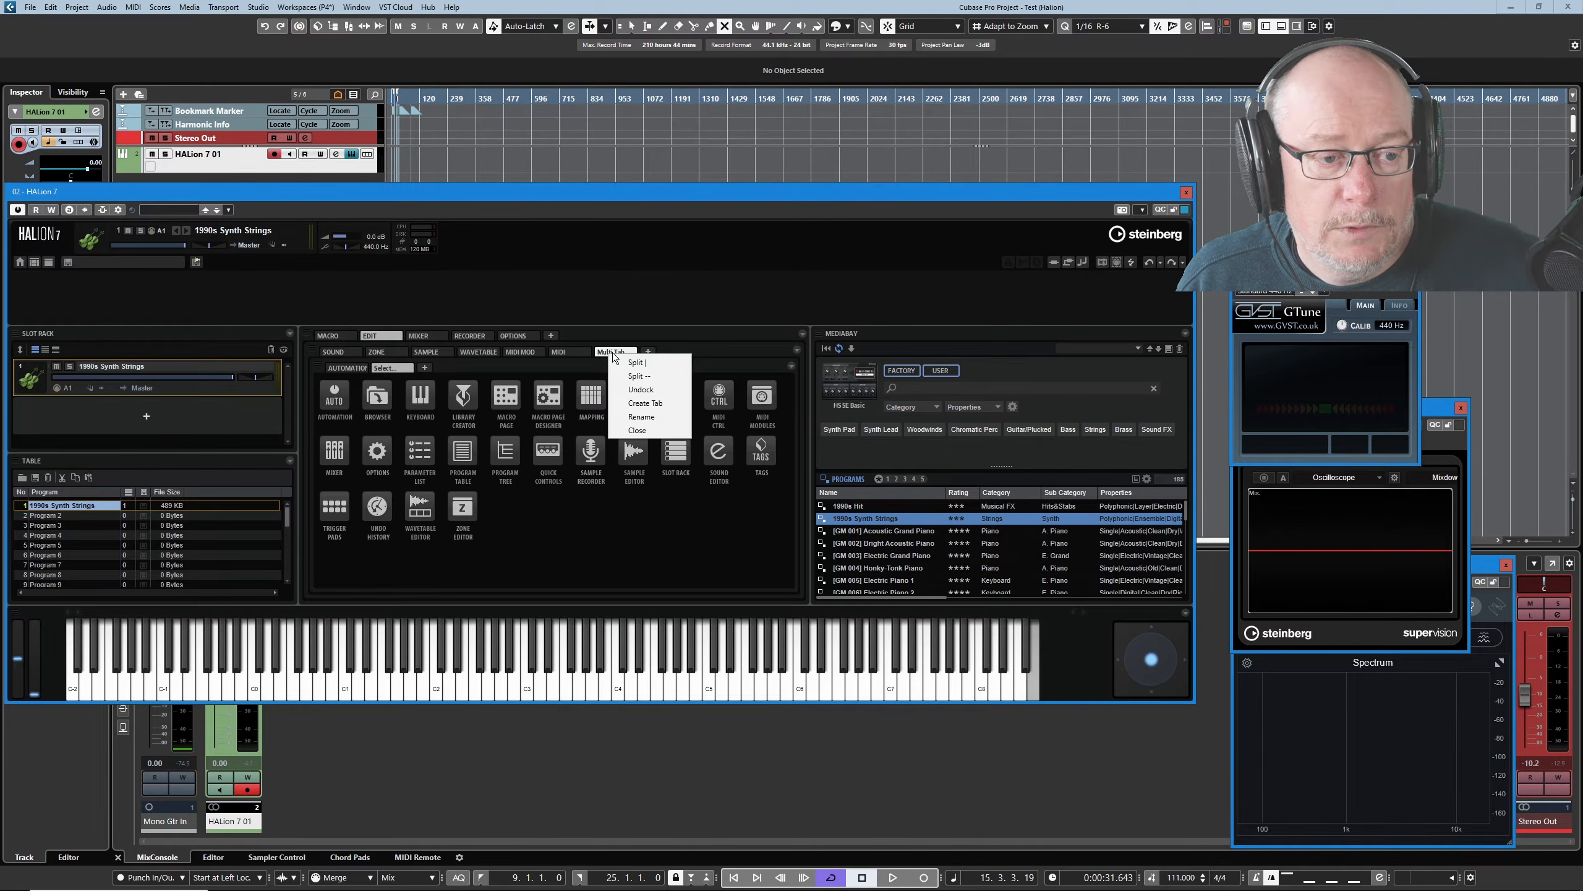
click(642, 418)
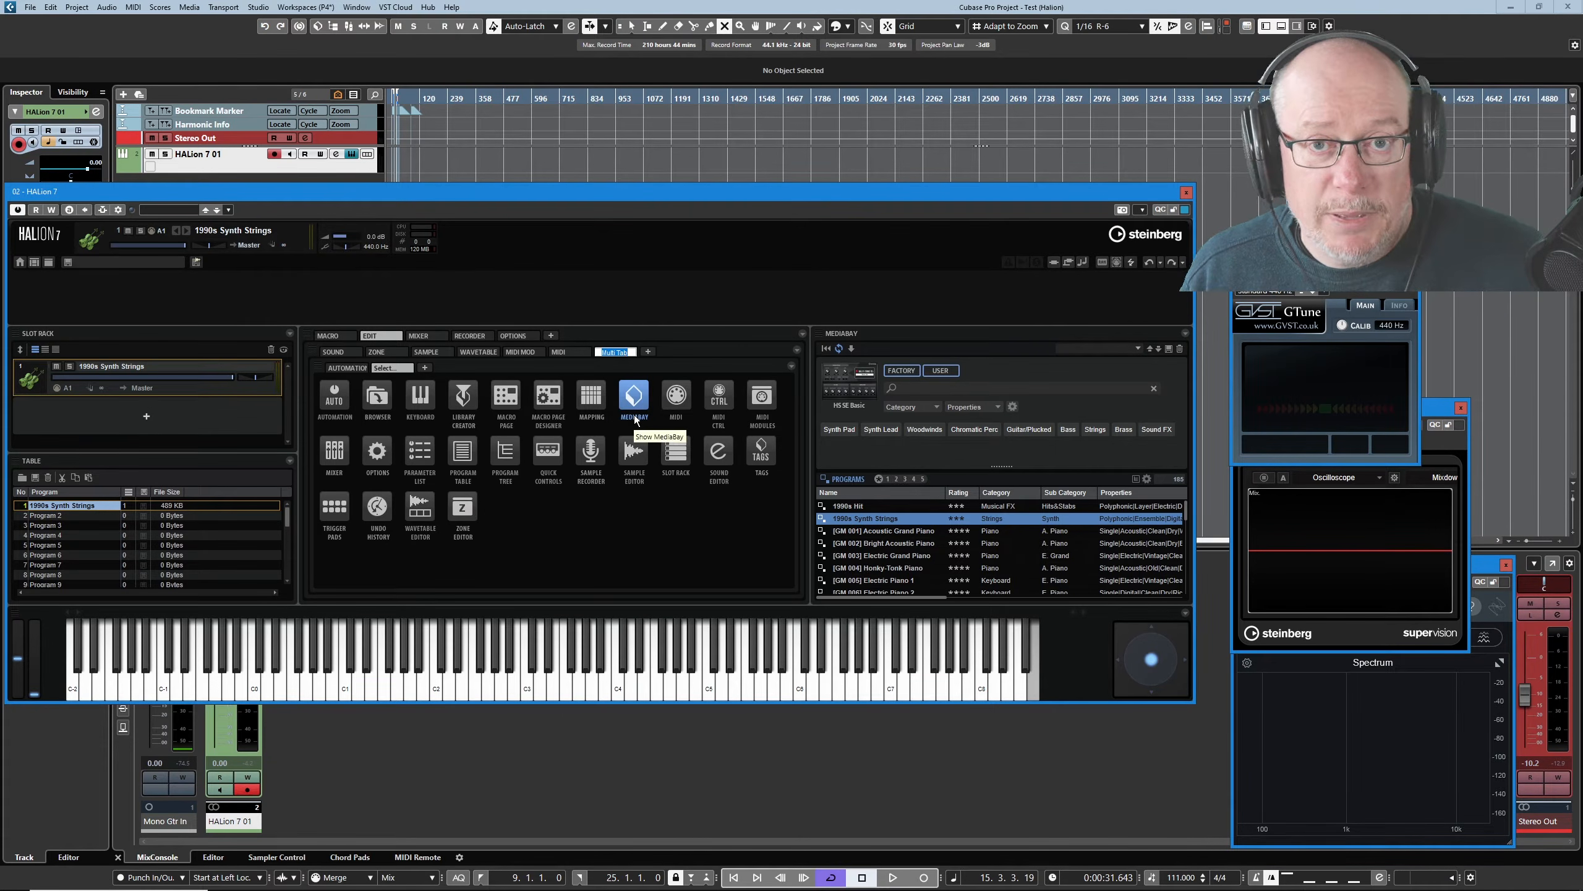
text(AUTO)
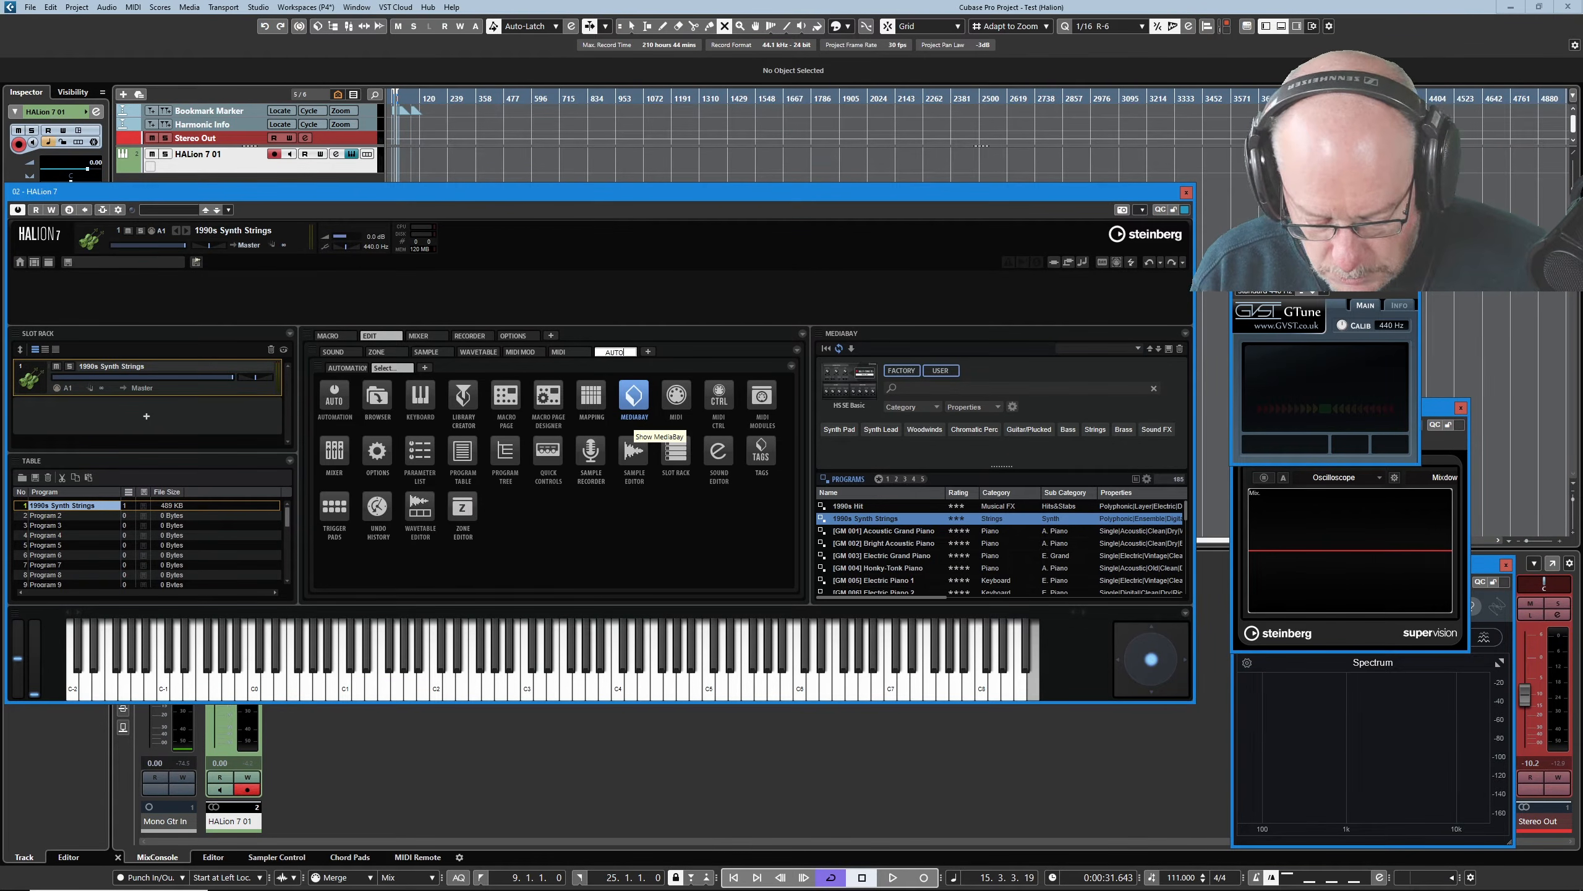
text(/)
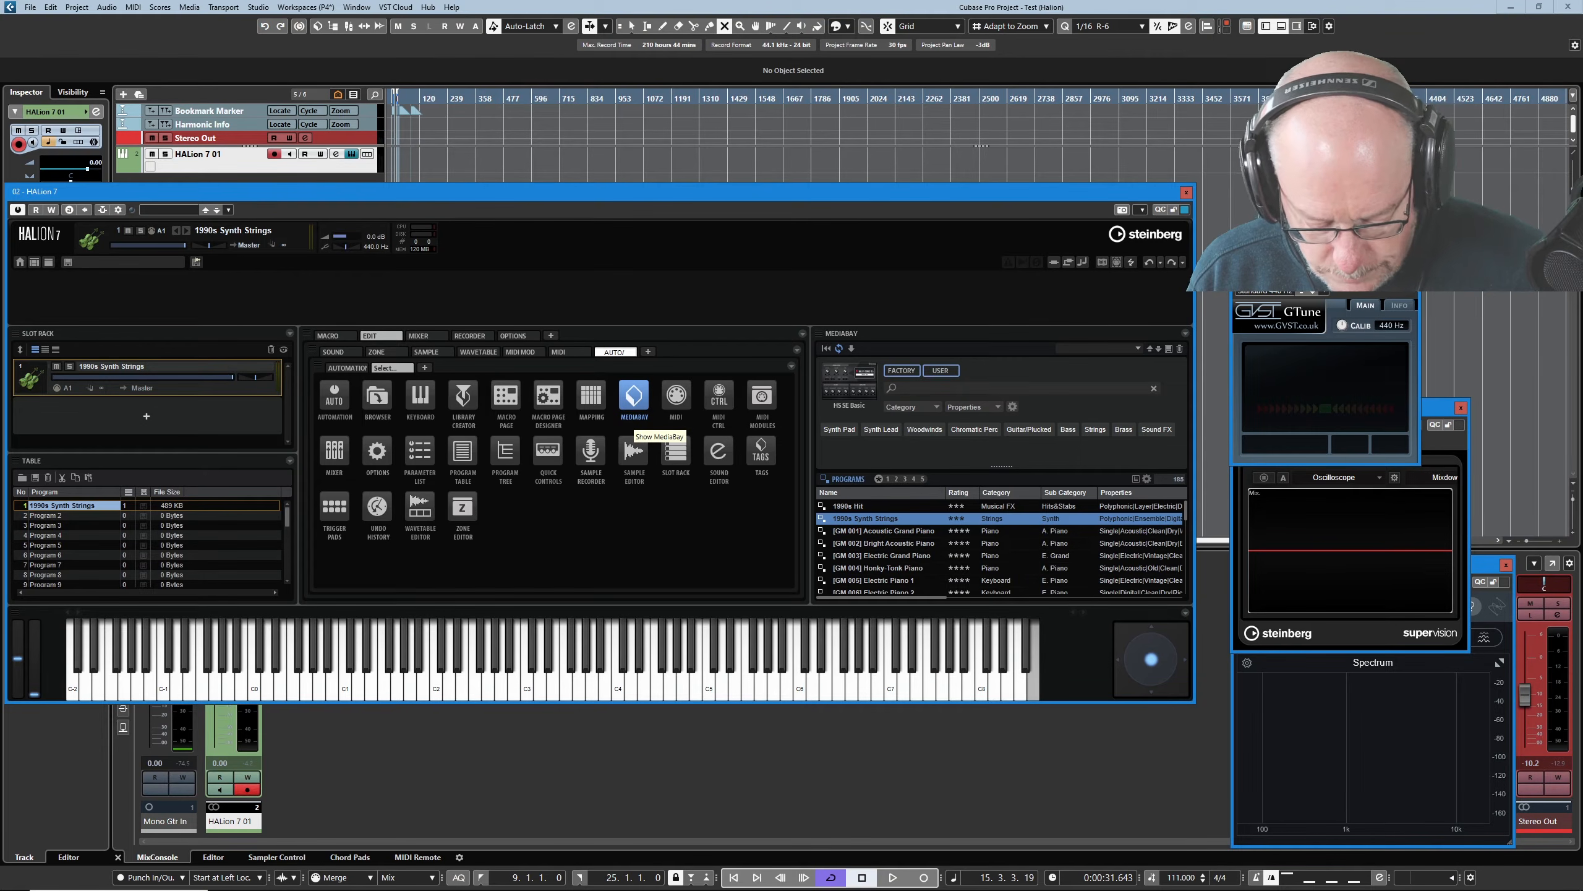
text(CC)
key(Return)
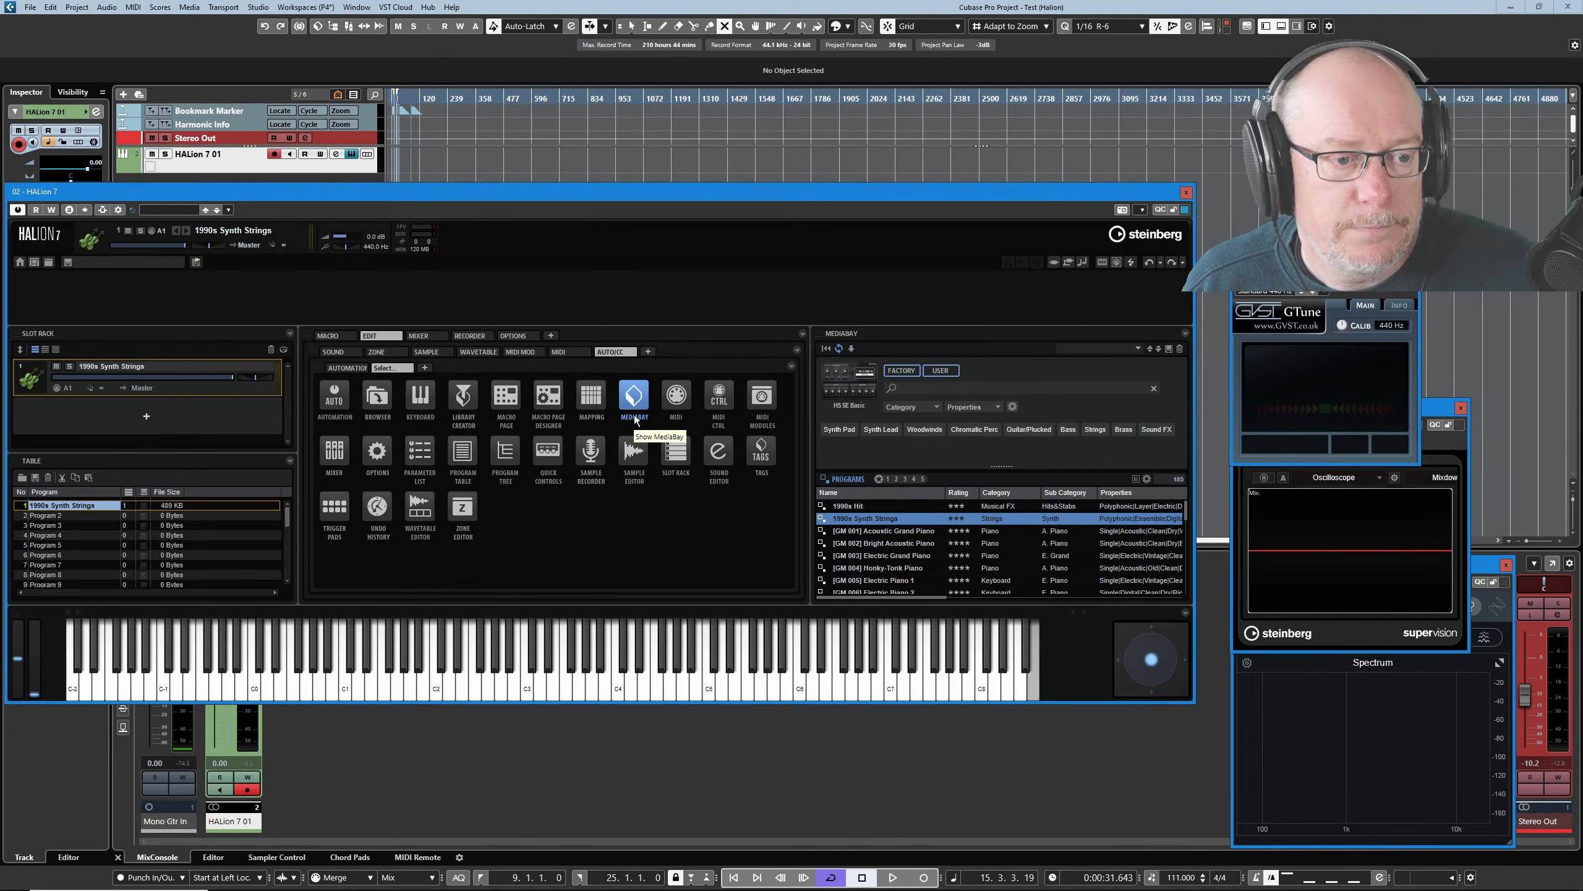
Show the MIDI controller editor in AUTO/CC's empty nested tab and switch between it and Automation.
click(726, 397)
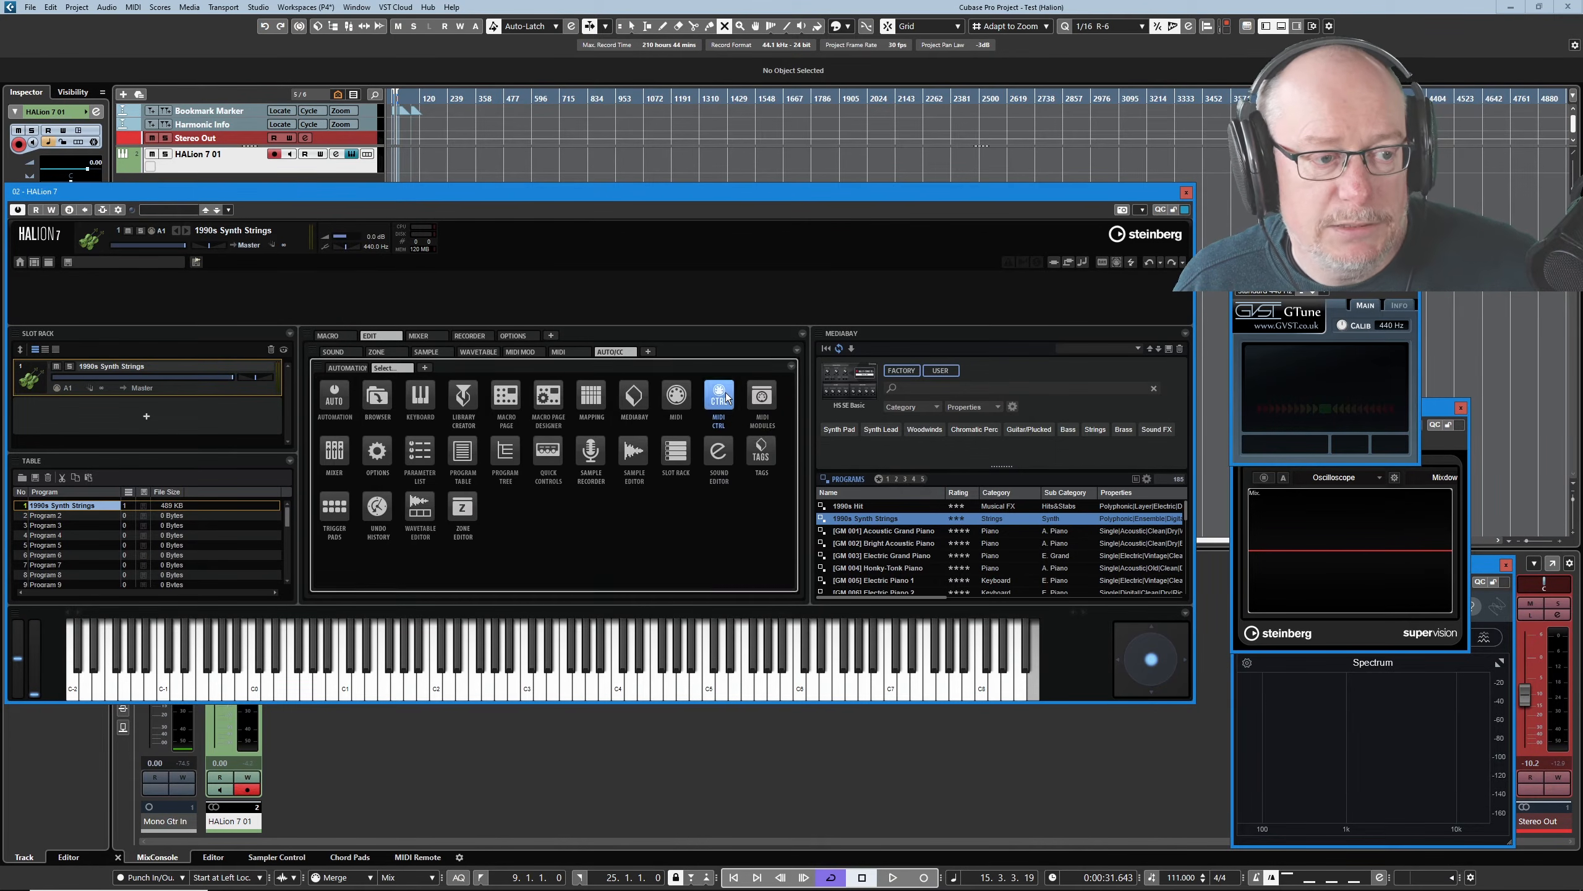
click(353, 372)
click(388, 369)
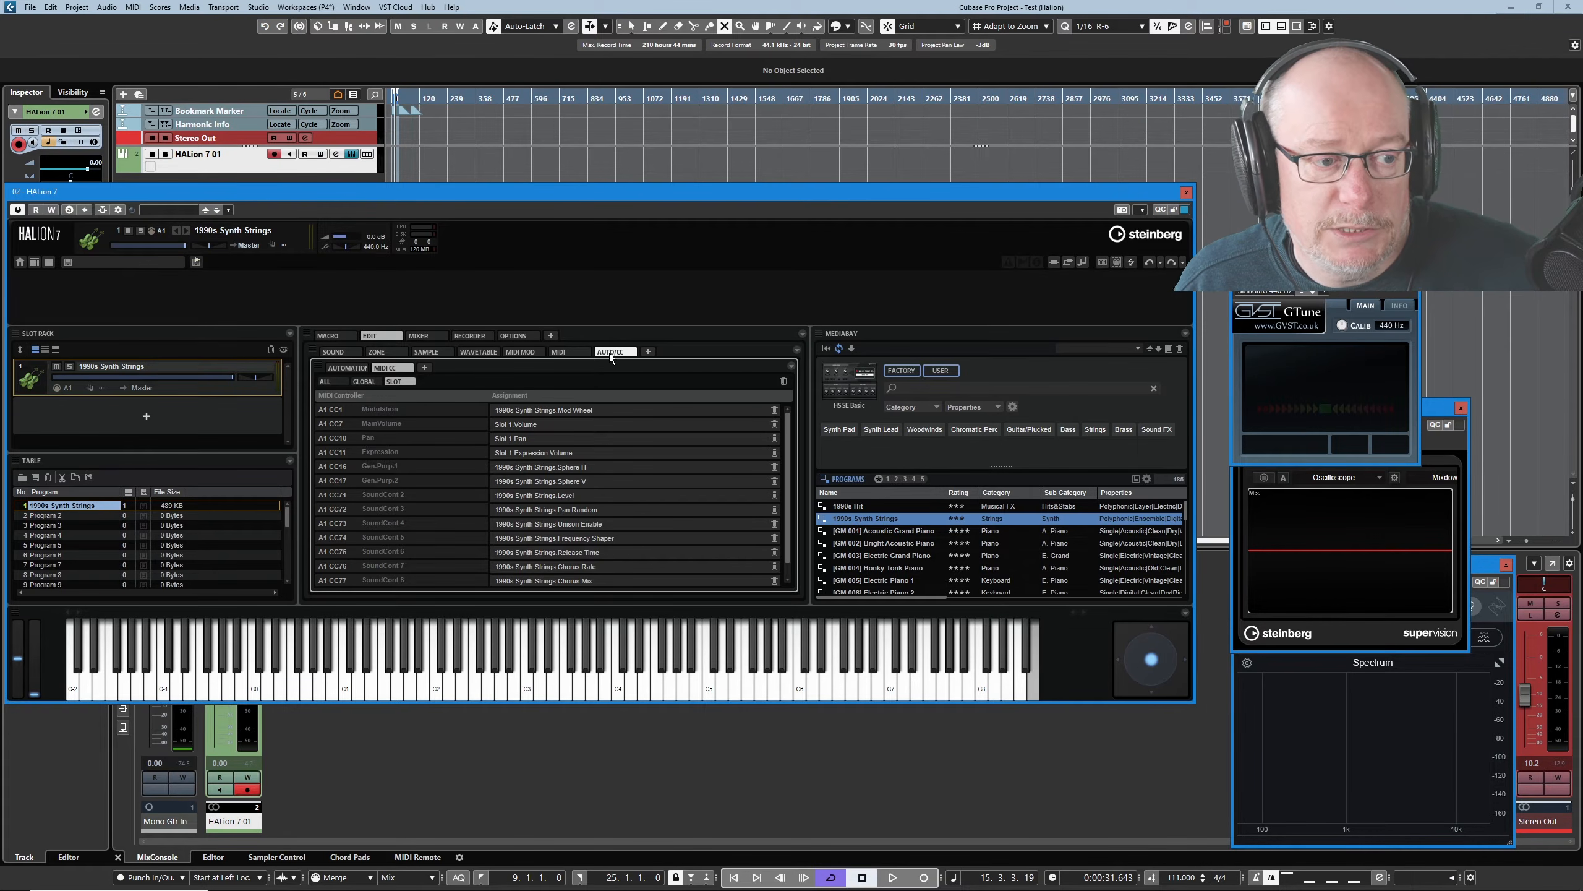
click(353, 369)
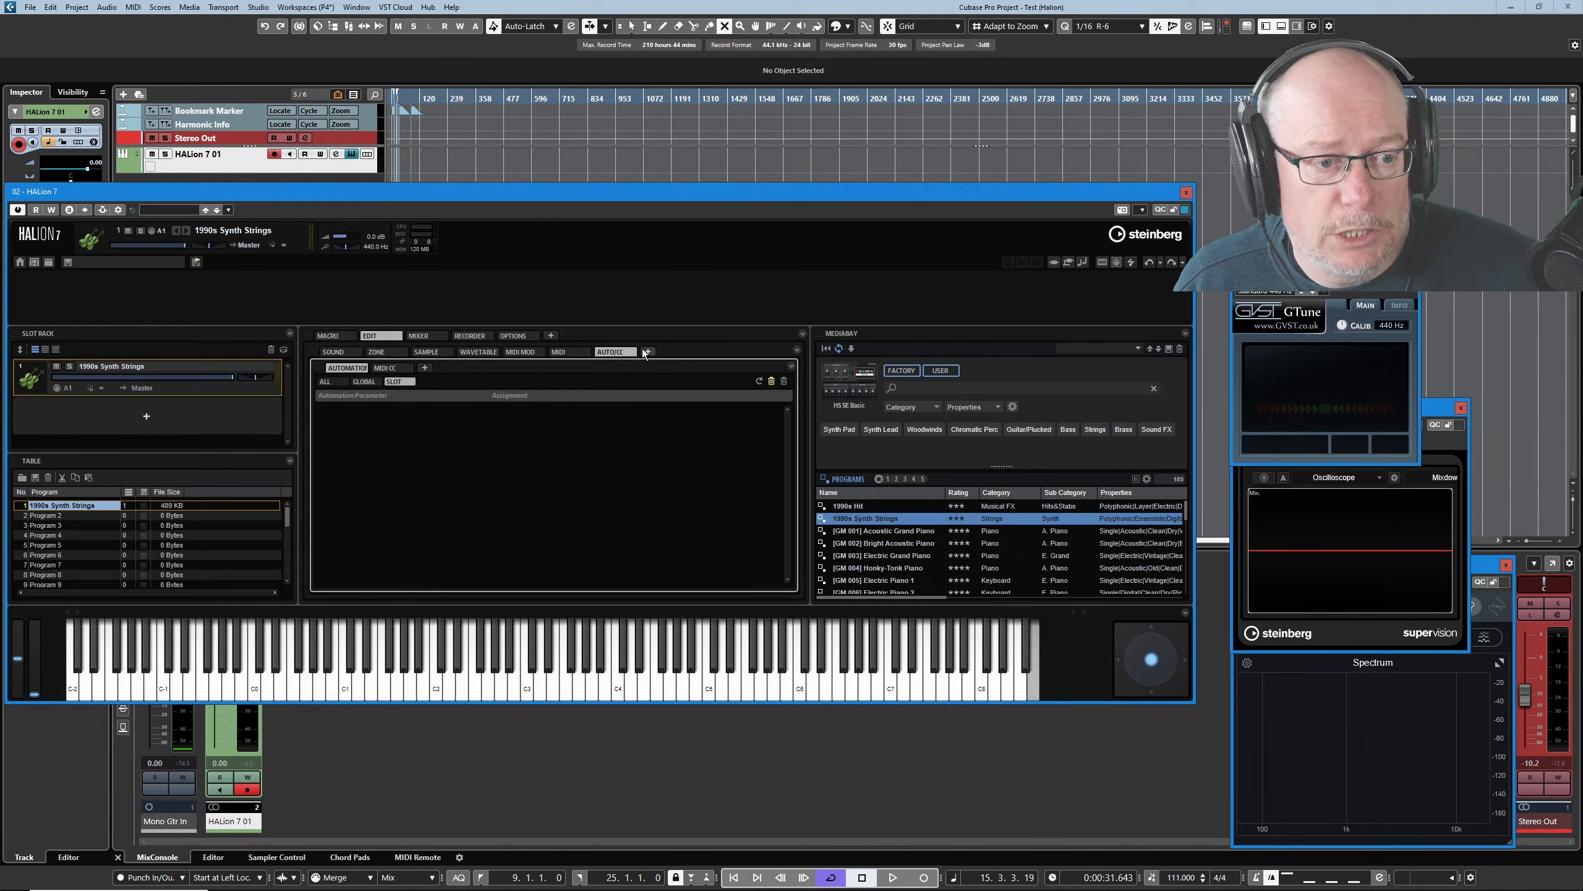
Add a nested tab with the Mapping editor after AUTO/CC and audition two keys on its keyboard.
click(648, 353)
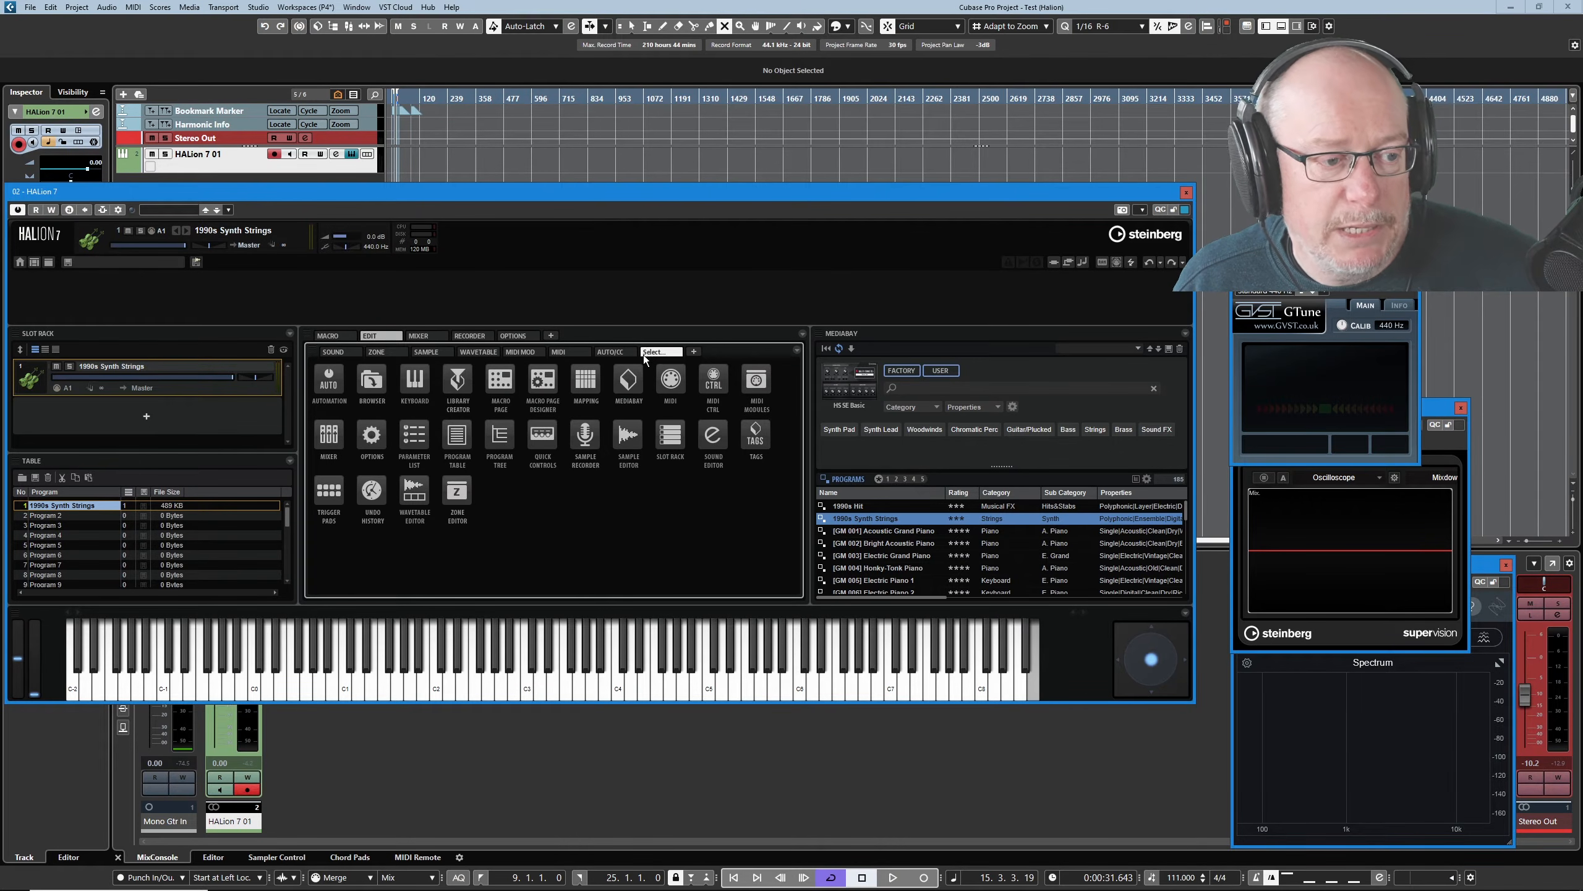
click(586, 379)
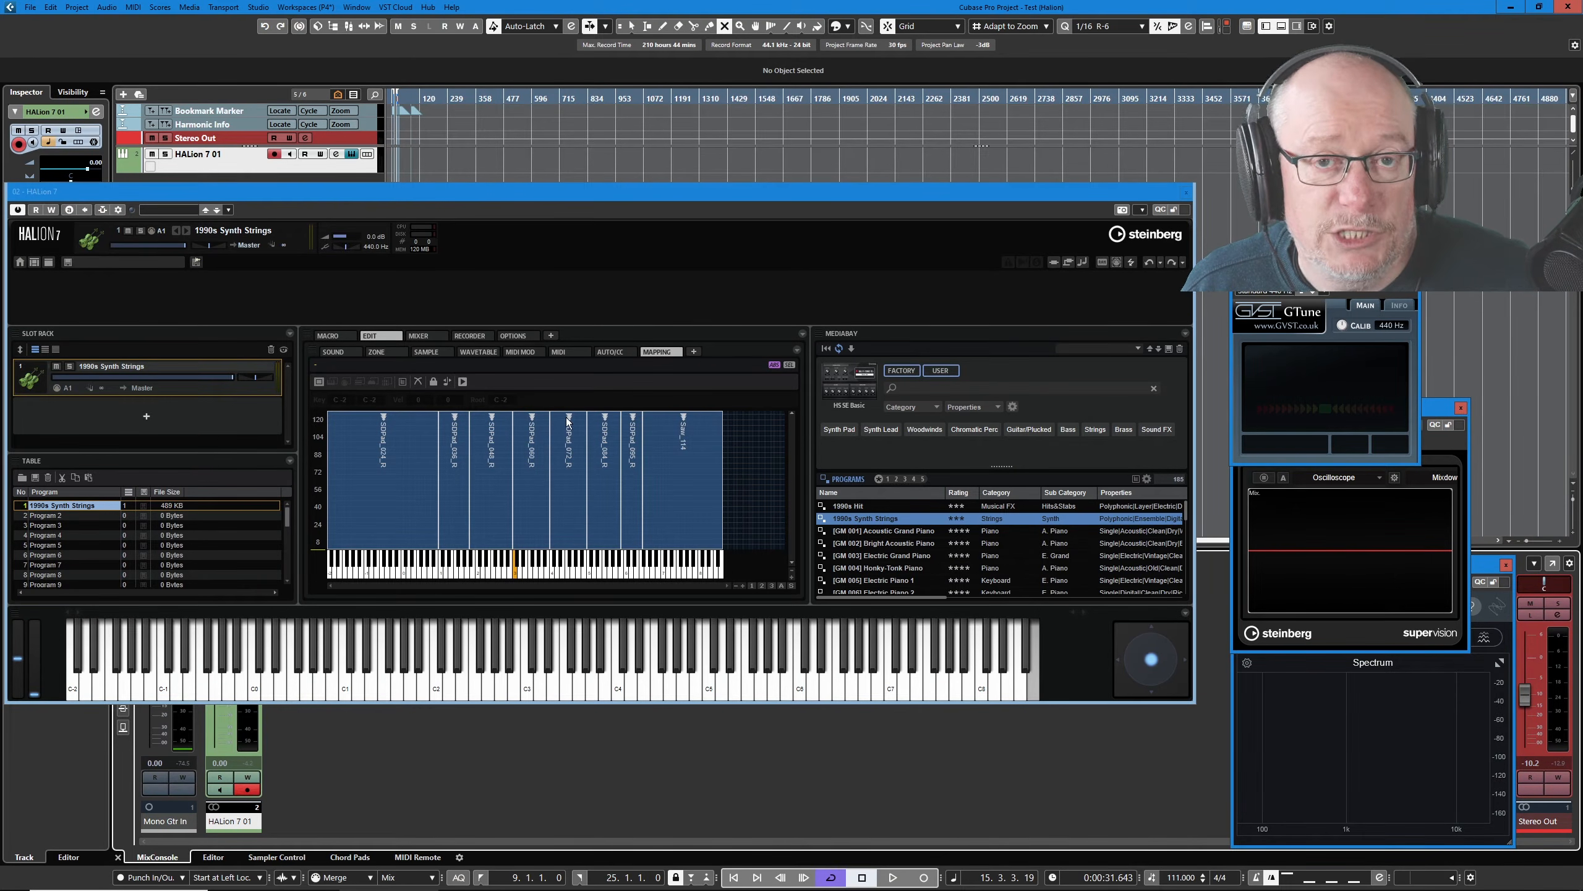
click(571, 564)
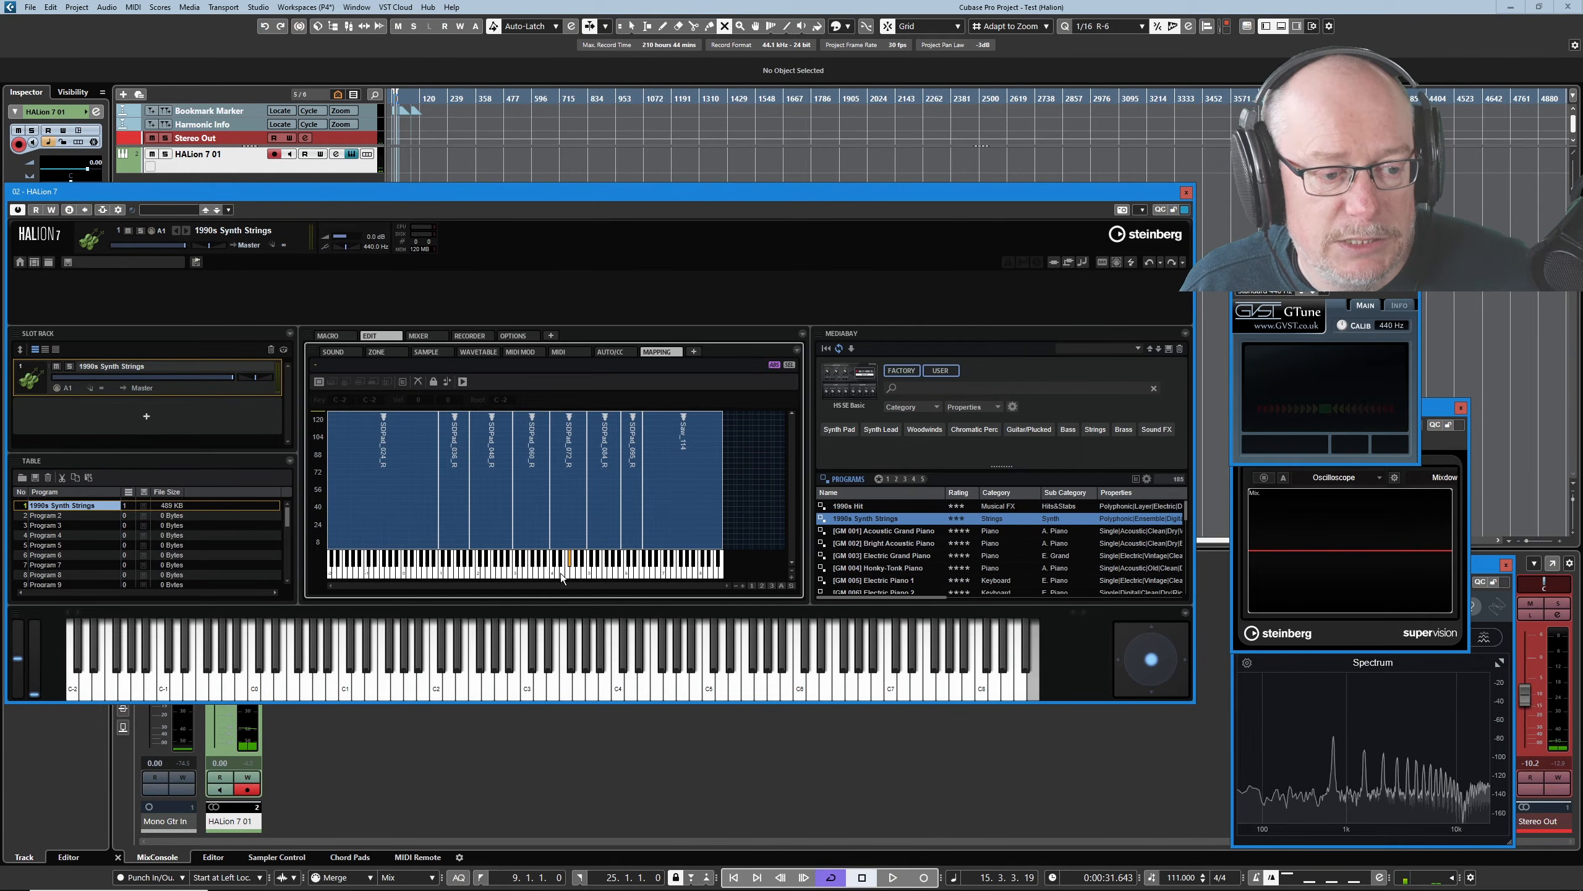
click(561, 574)
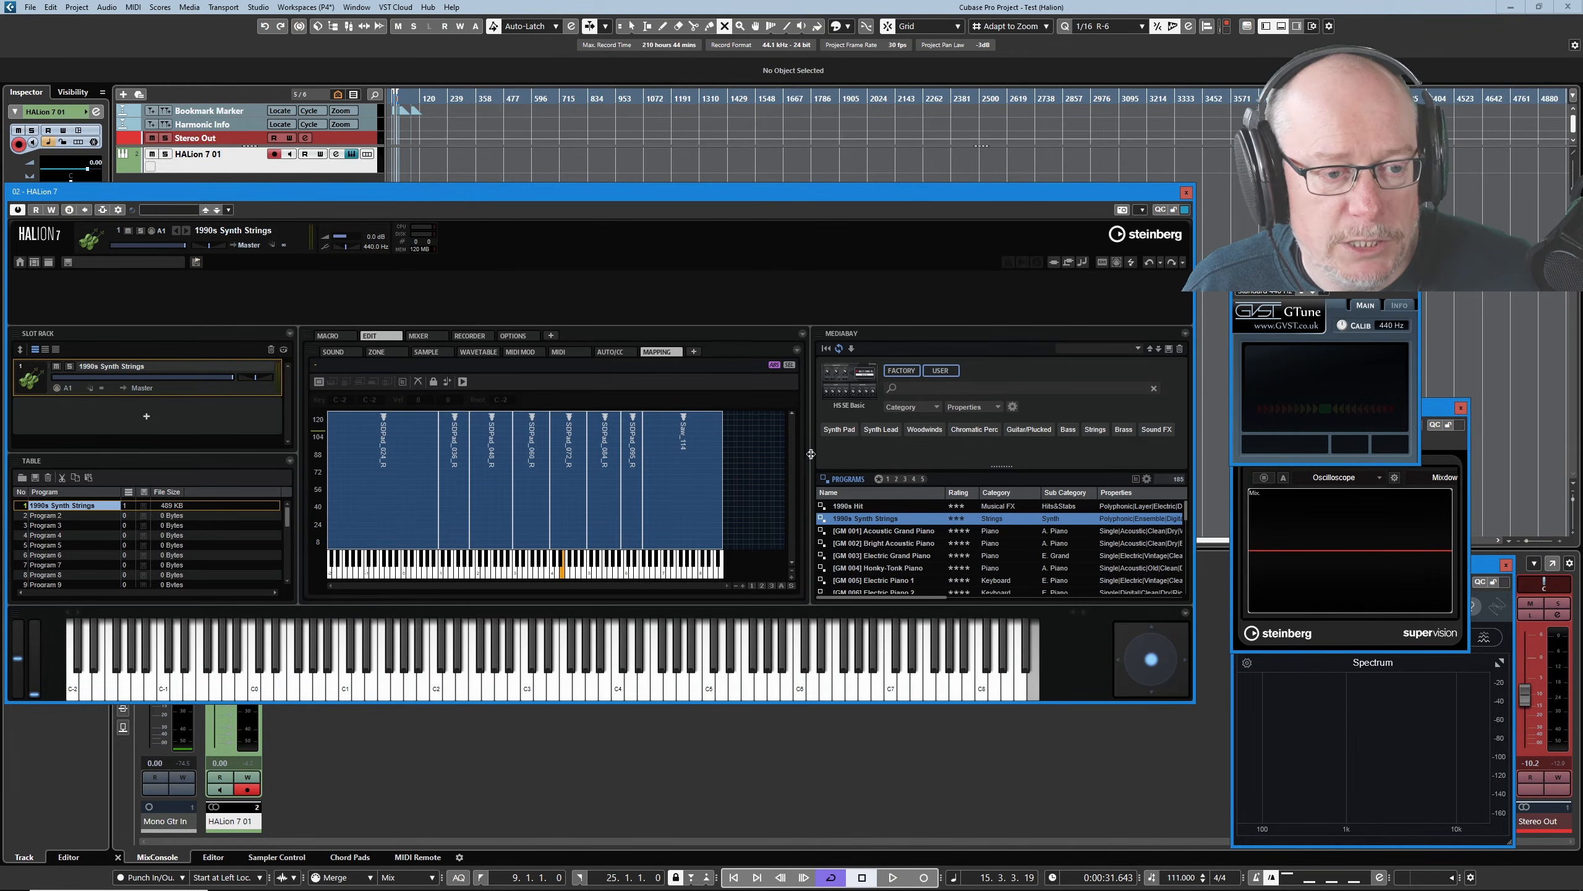
Narrow the frame holding EDIT strongly and scroll through its nested tabs in both directions.
drag(810, 454, 524, 446)
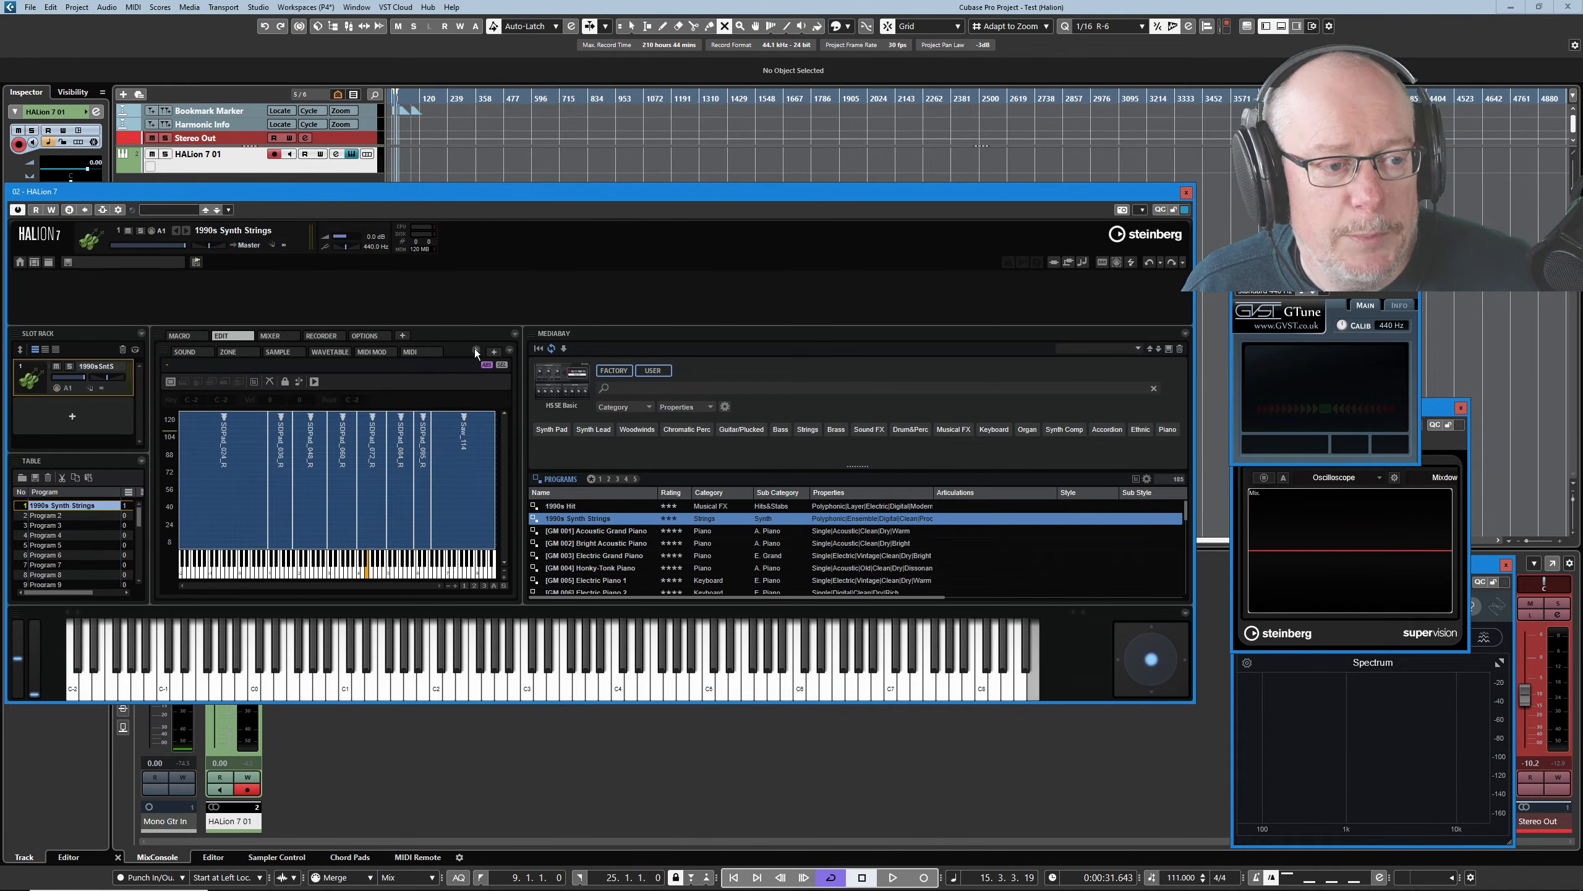
click(476, 352)
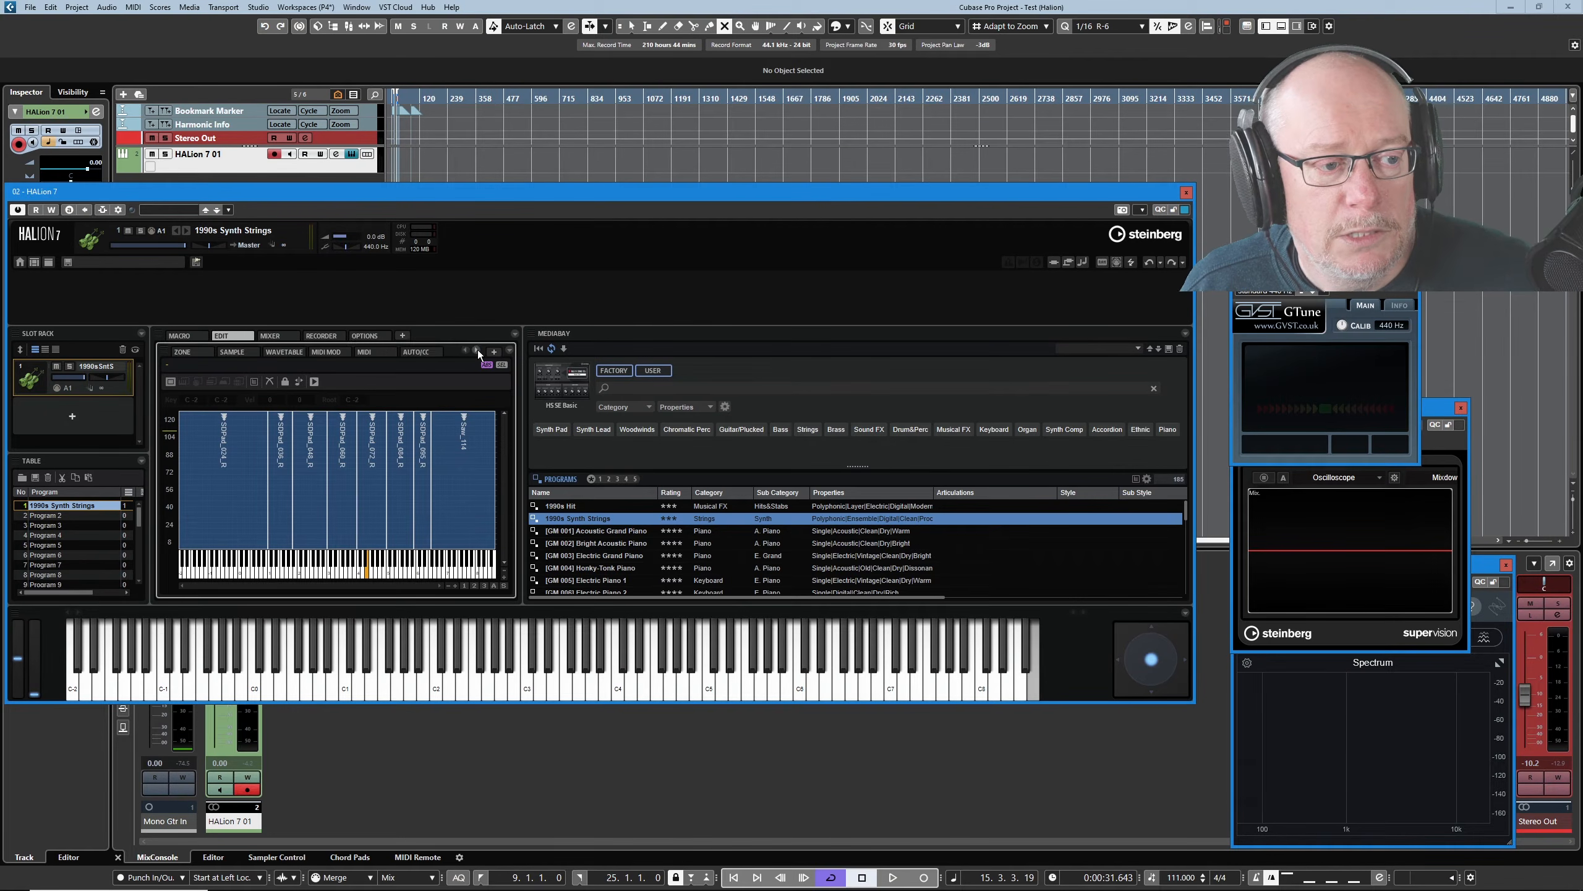
click(477, 351)
click(477, 351)
click(465, 351)
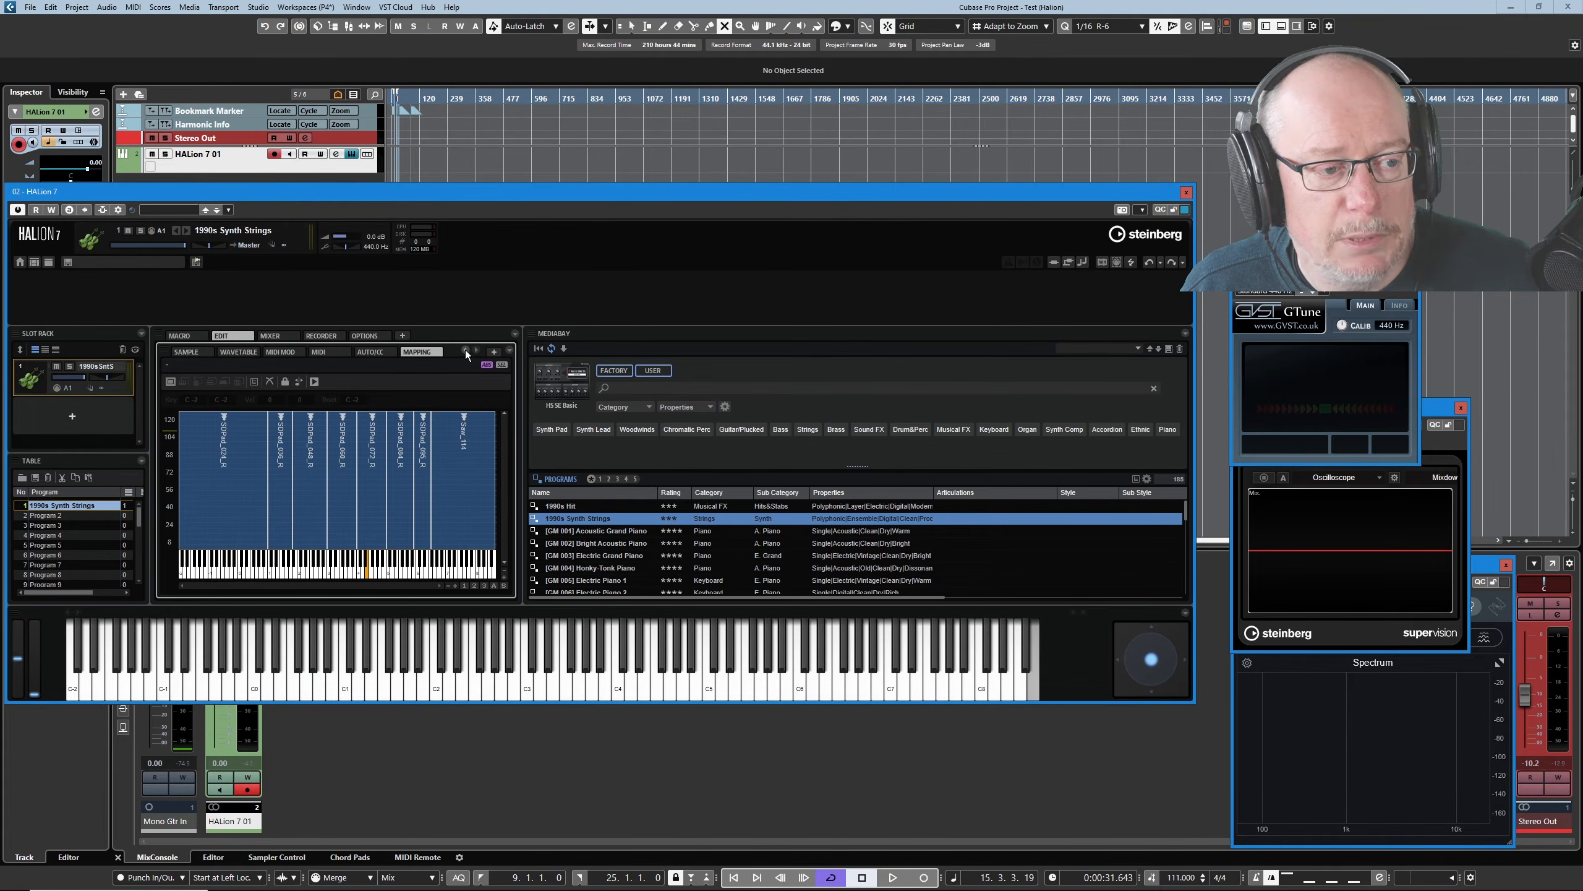
click(465, 351)
click(464, 351)
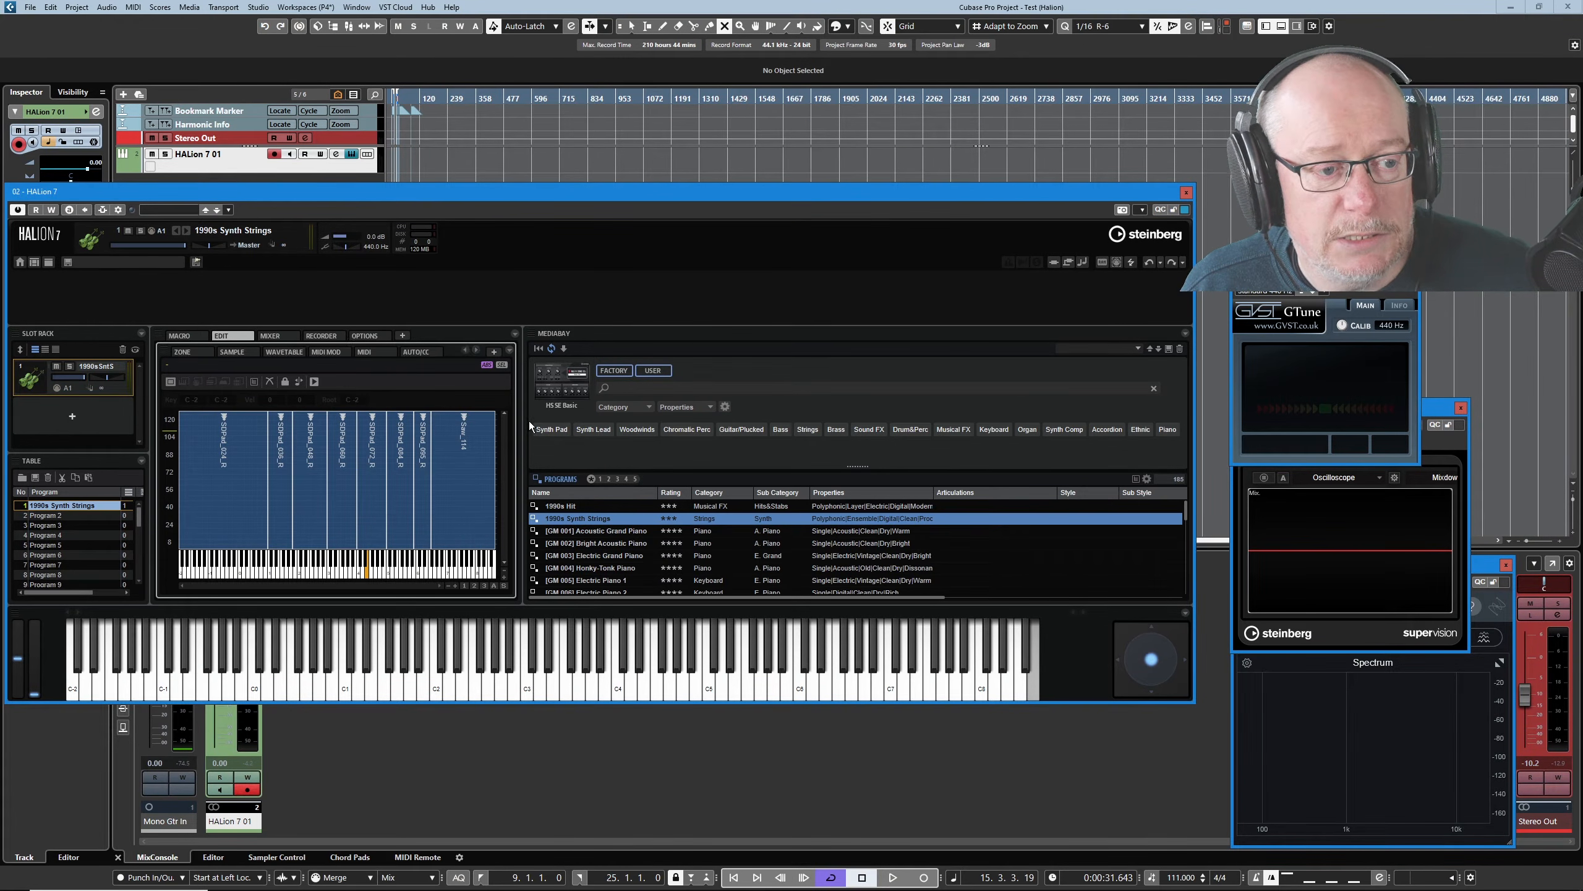
Widen the EDIT frame until all its nested tabs fit, and enlarge the HALion window, mainly in height.
drag(524, 430, 723, 437)
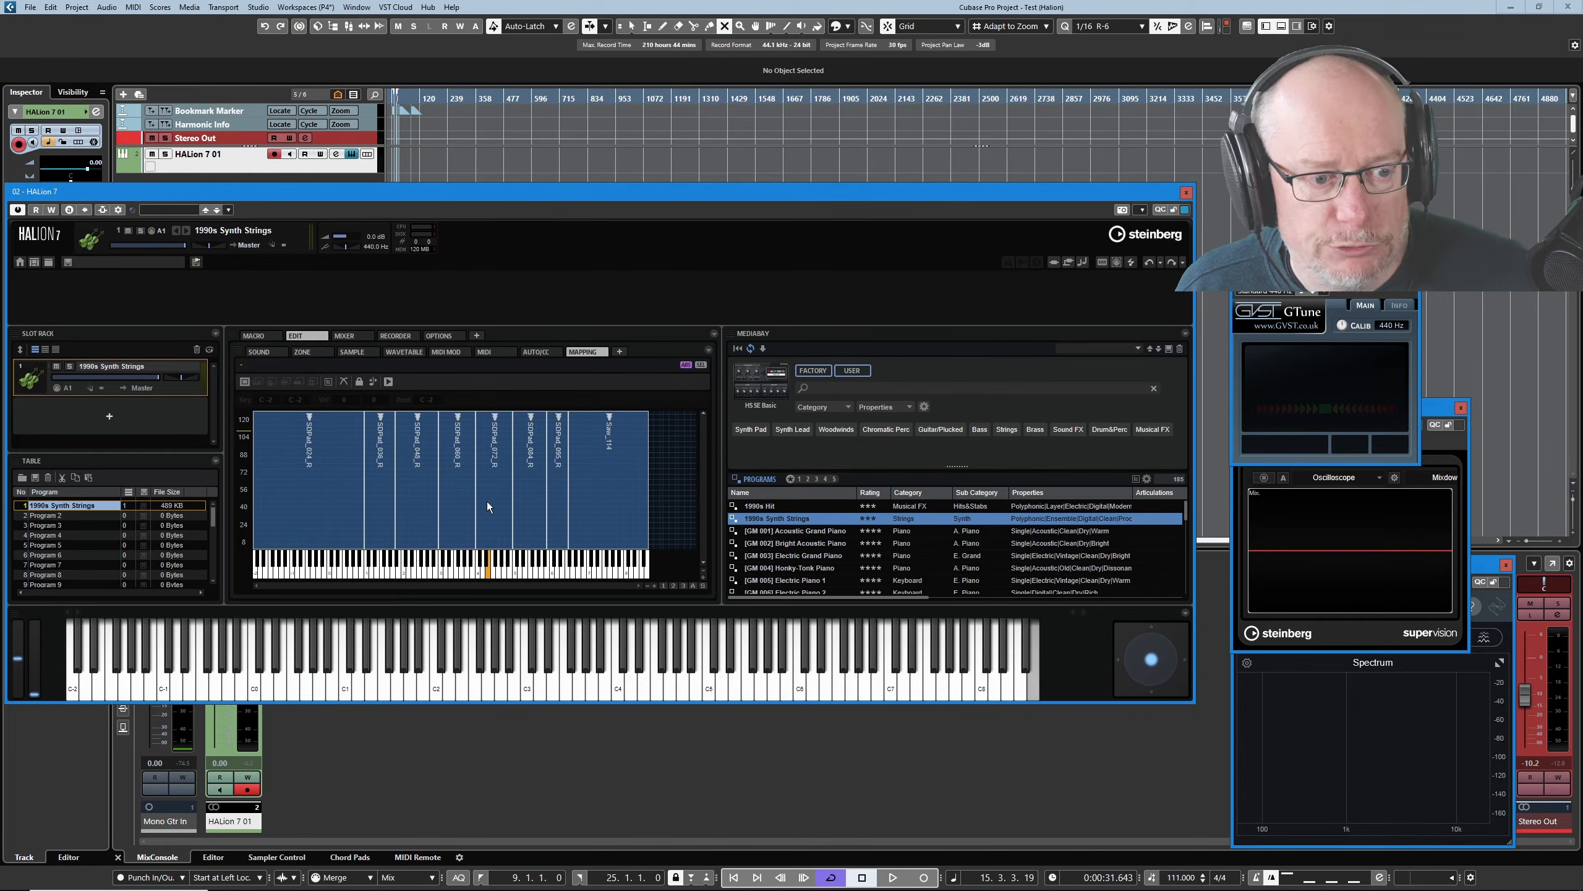
drag(1194, 700, 1228, 847)
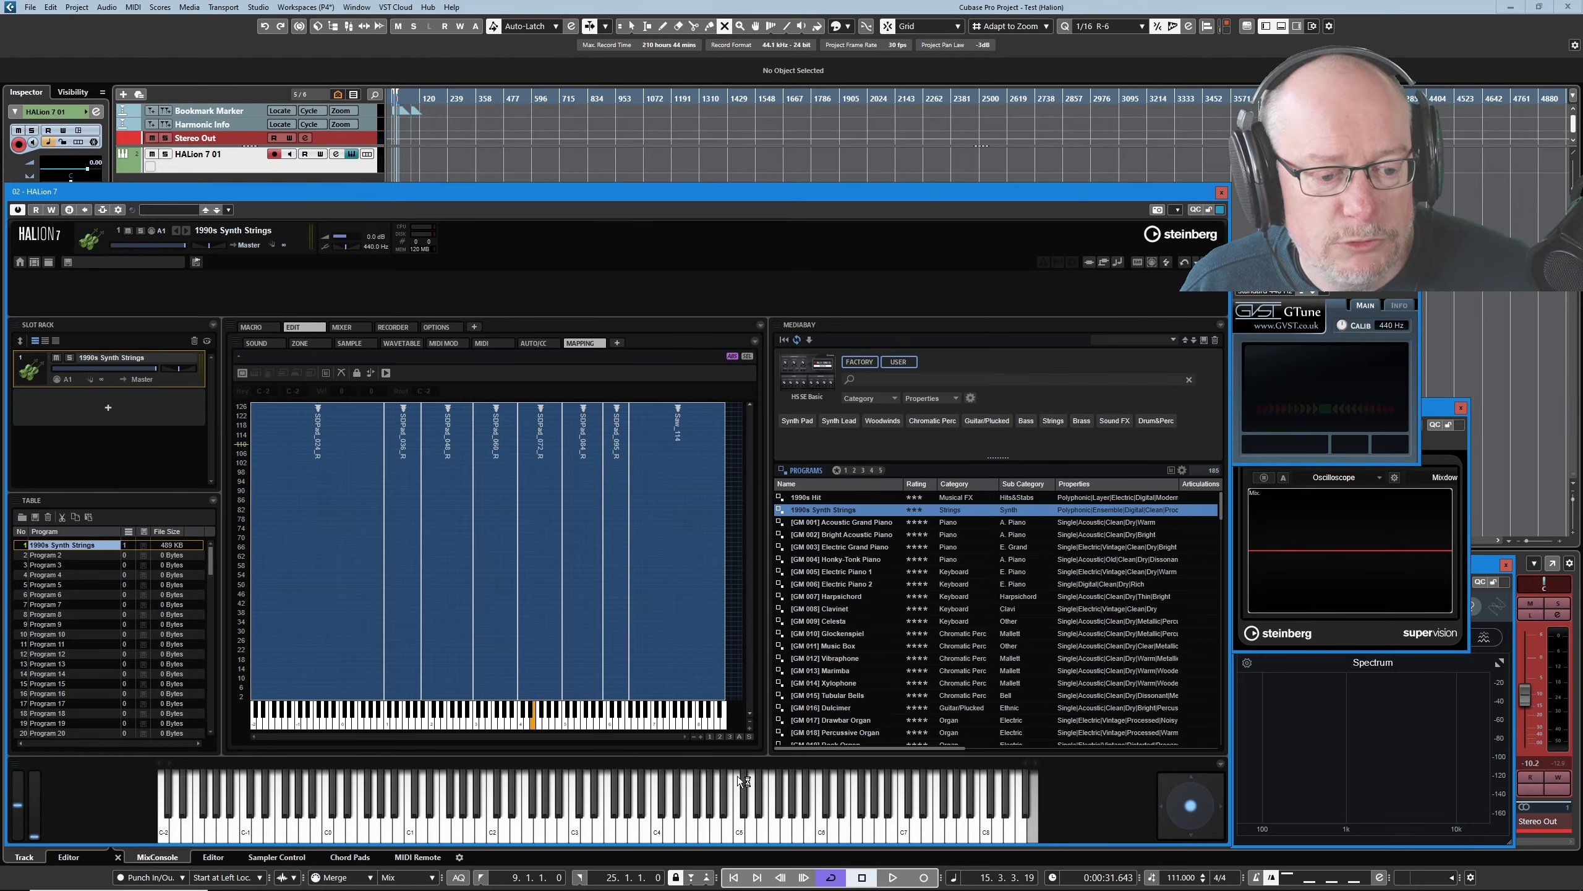
Split the EDIT frame into upper and lower parts, show a low Quick Controls strip below, and extend the main frames upward.
click(761, 324)
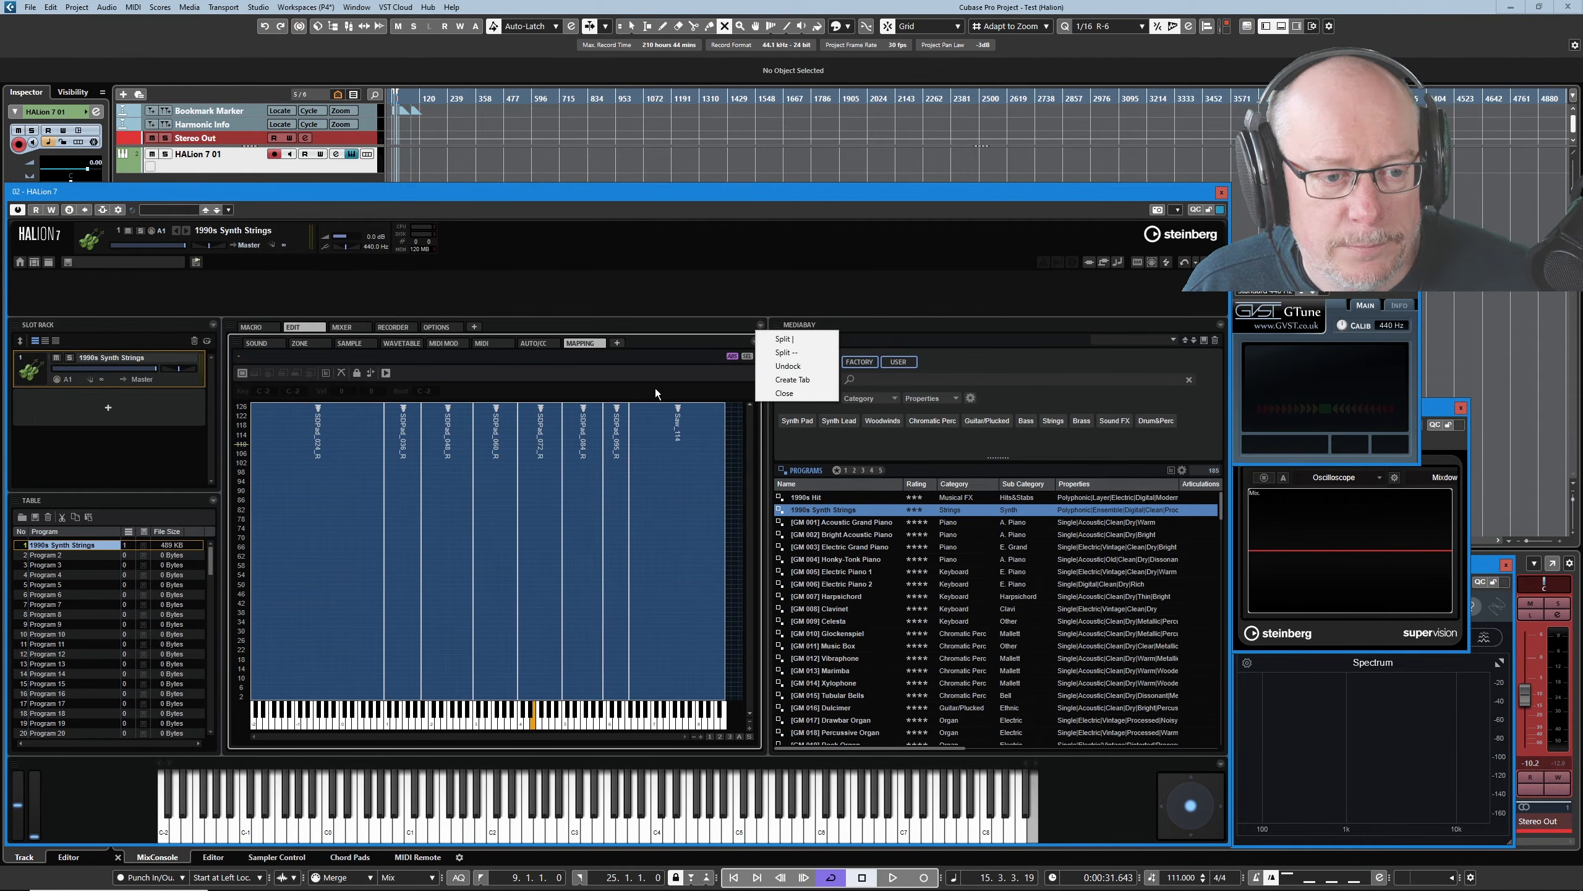
click(787, 353)
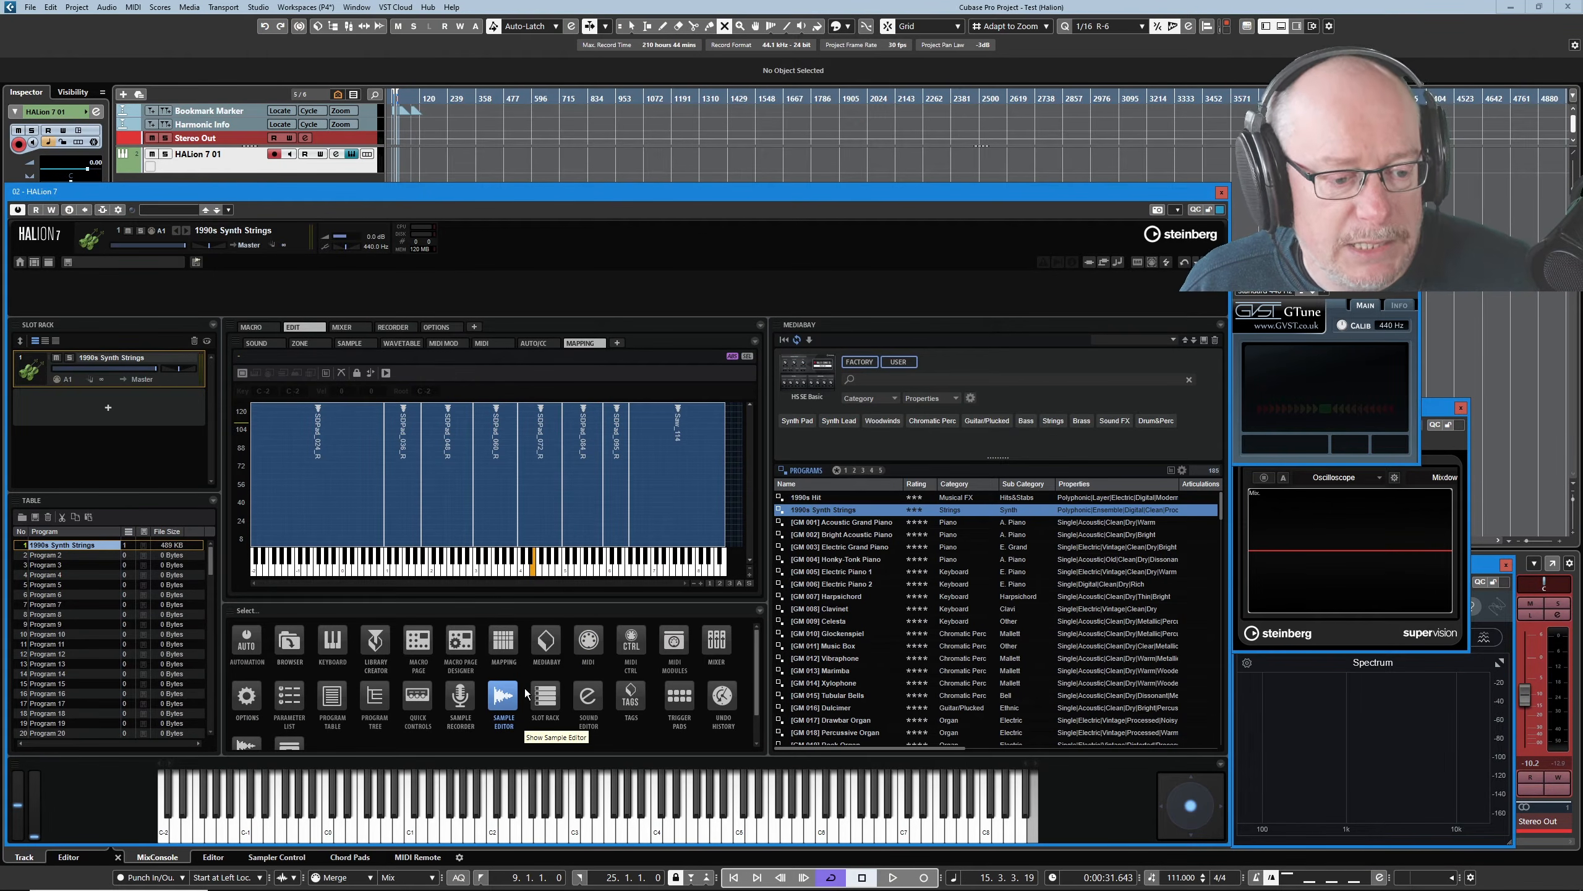
click(428, 697)
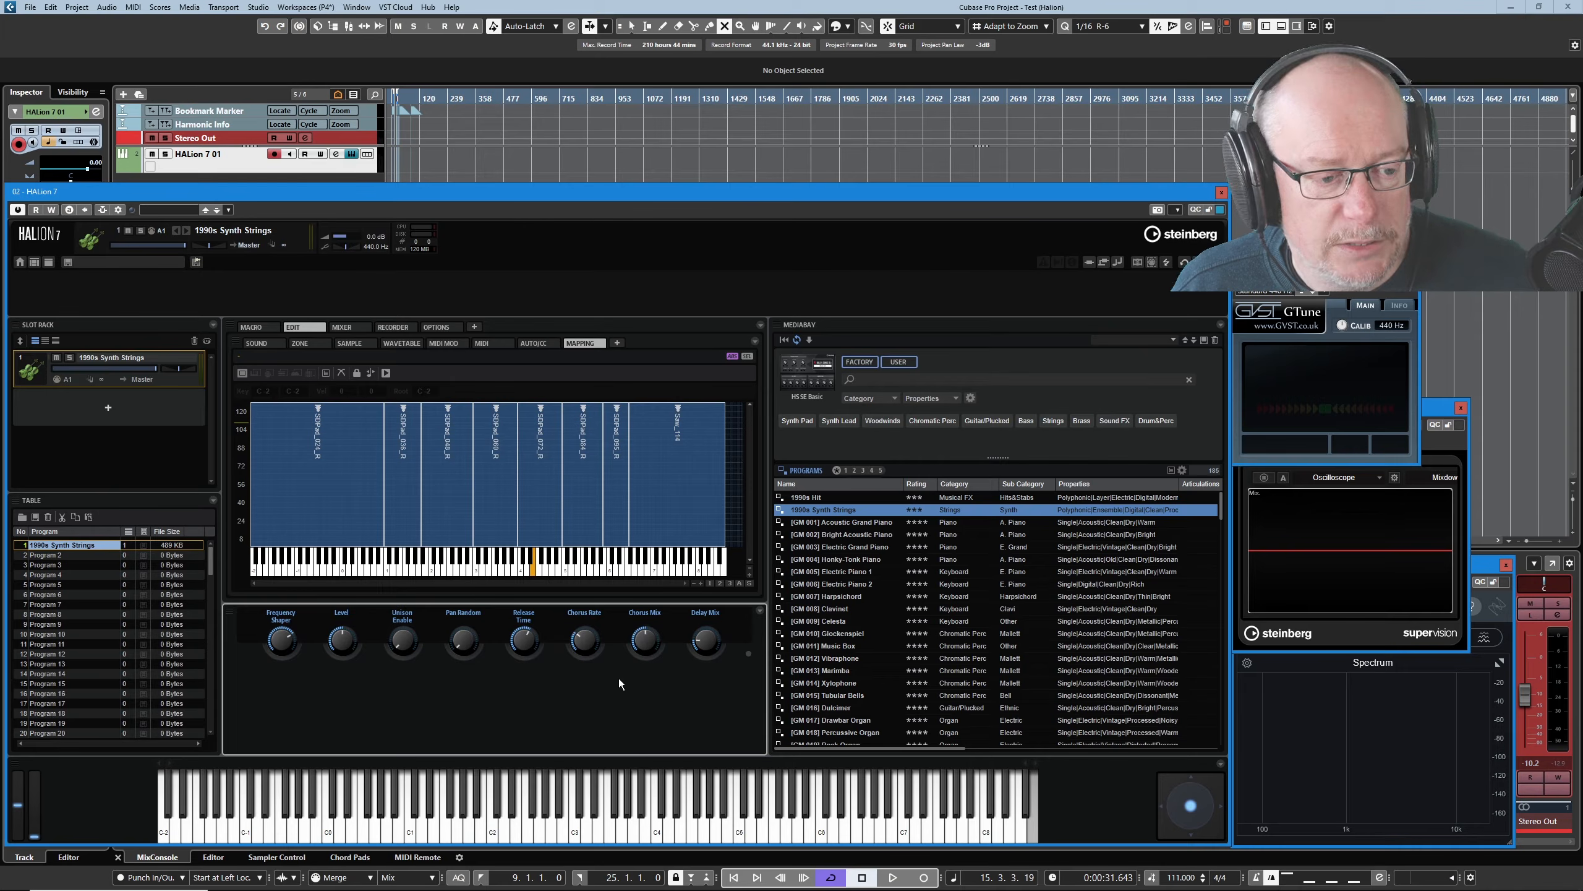
drag(612, 604, 541, 682)
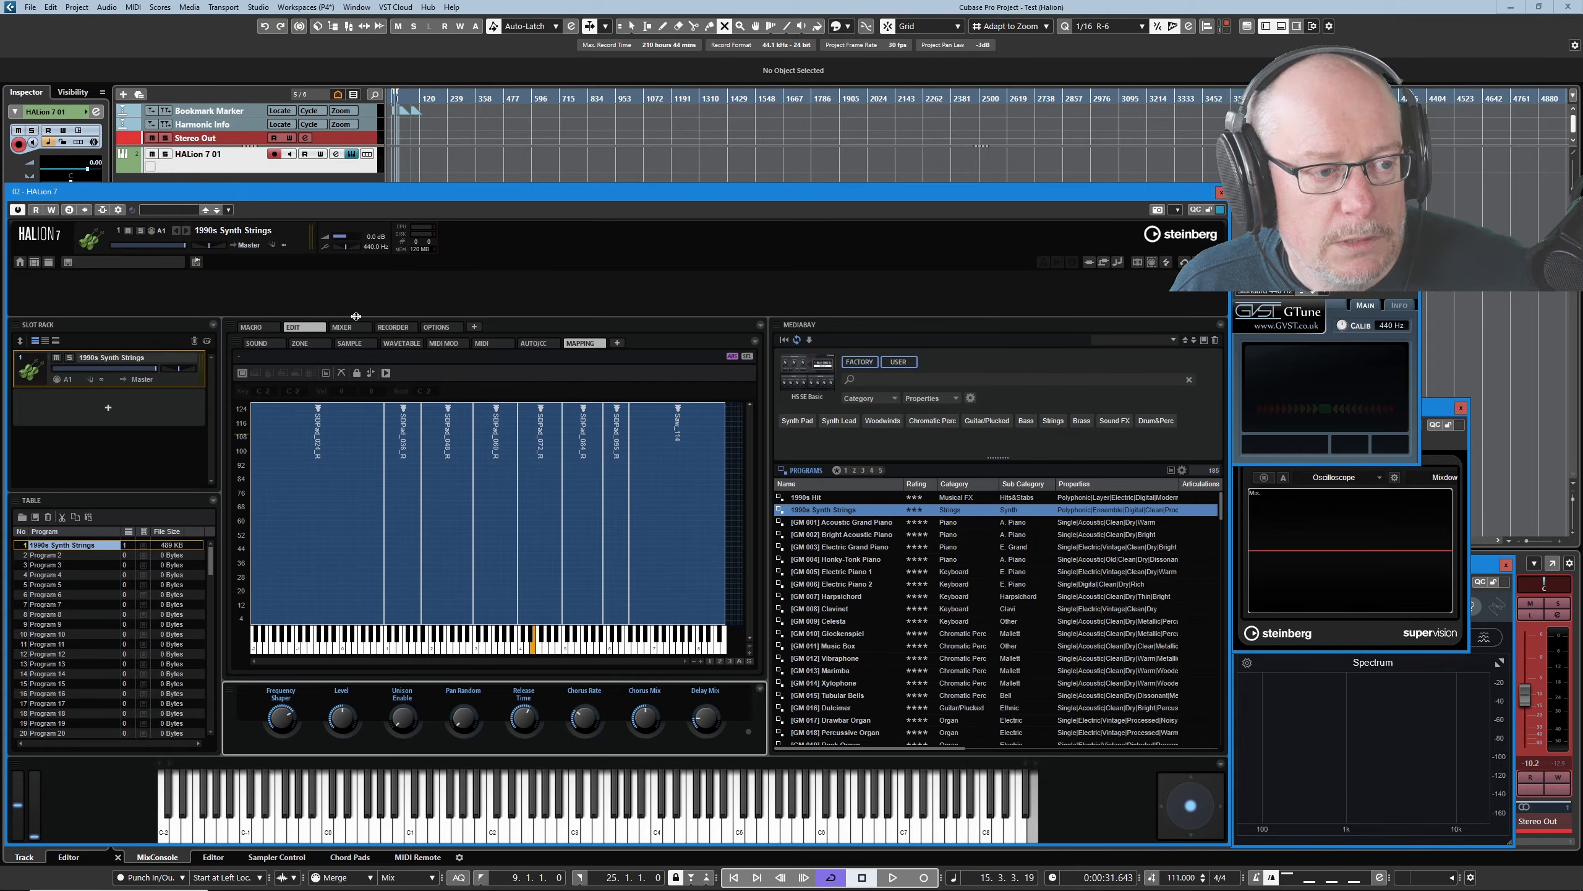
drag(358, 315, 352, 275)
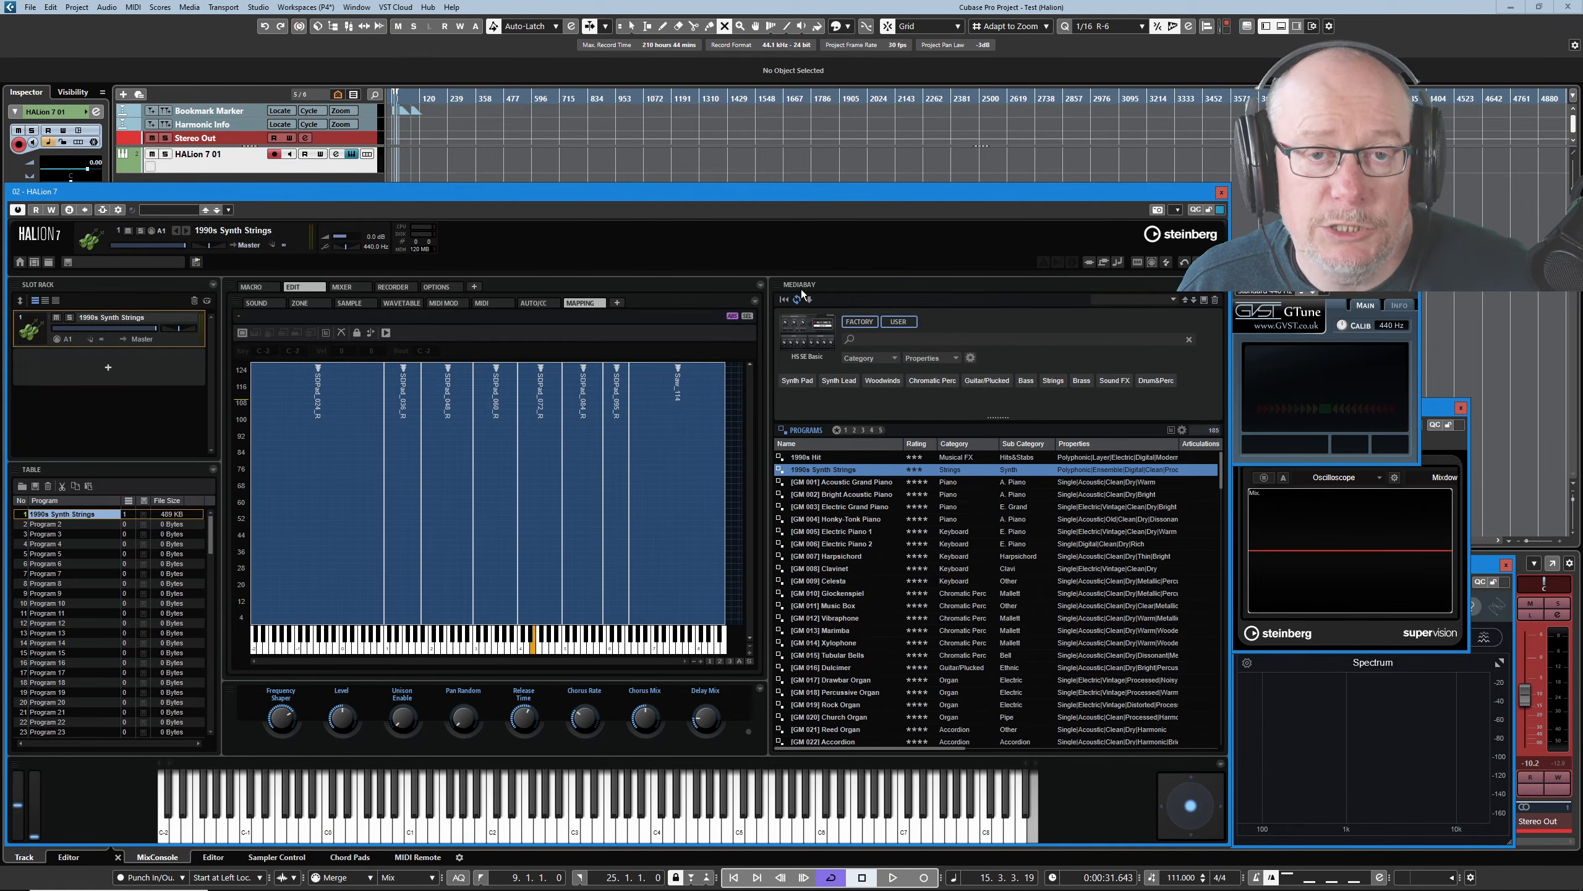
Add a Program Tree tab beside MediaBay, expand the Strong Detuned Pad R layer, and return to MediaBay.
right_click(1220, 293)
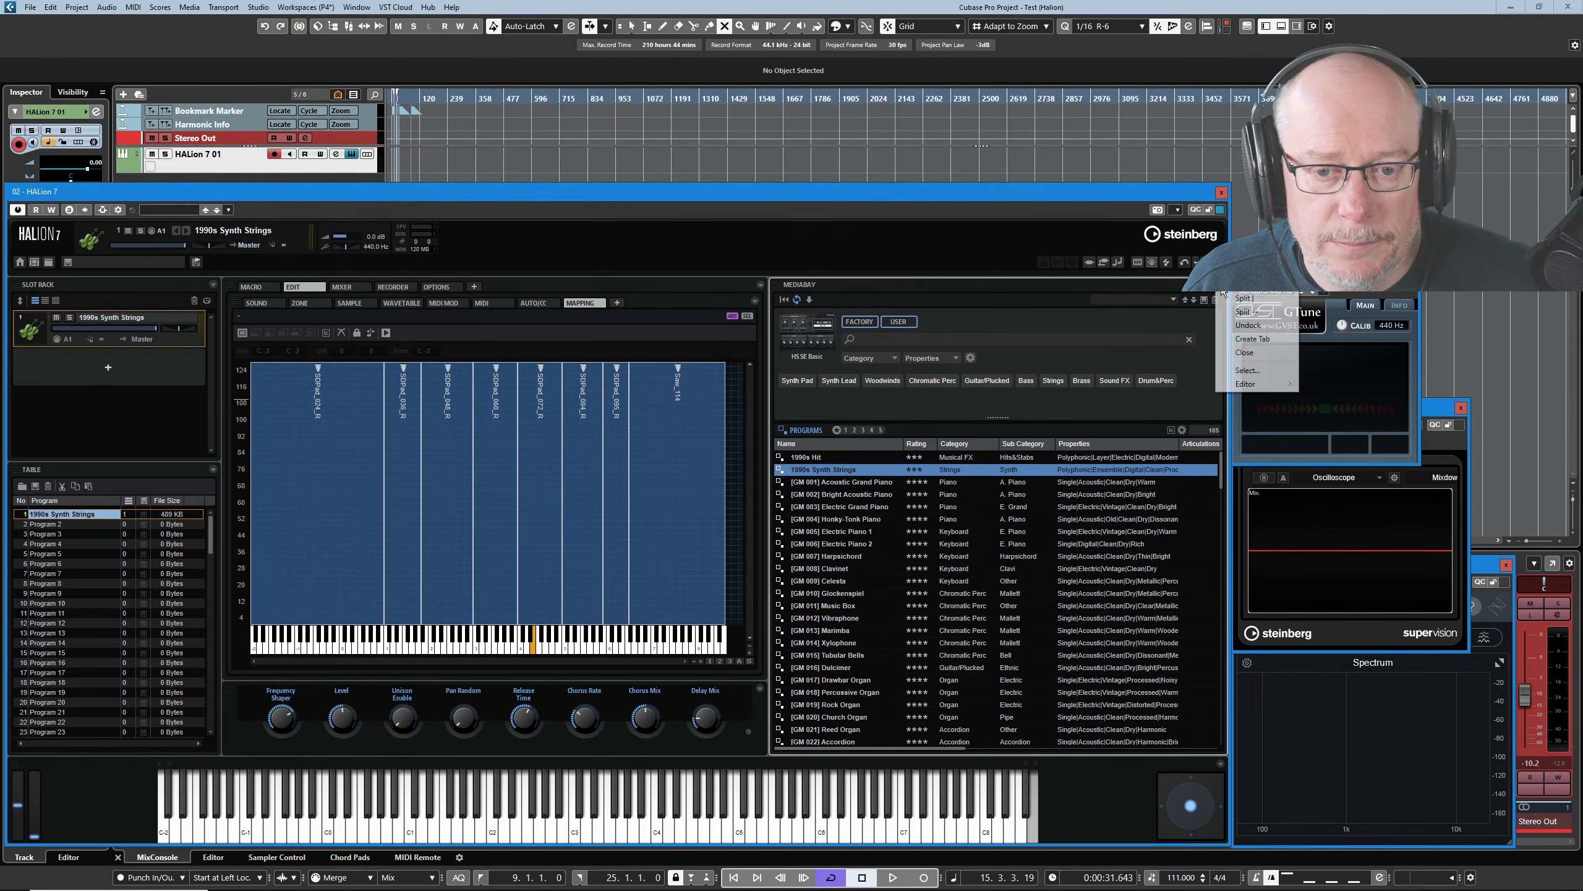
click(1259, 337)
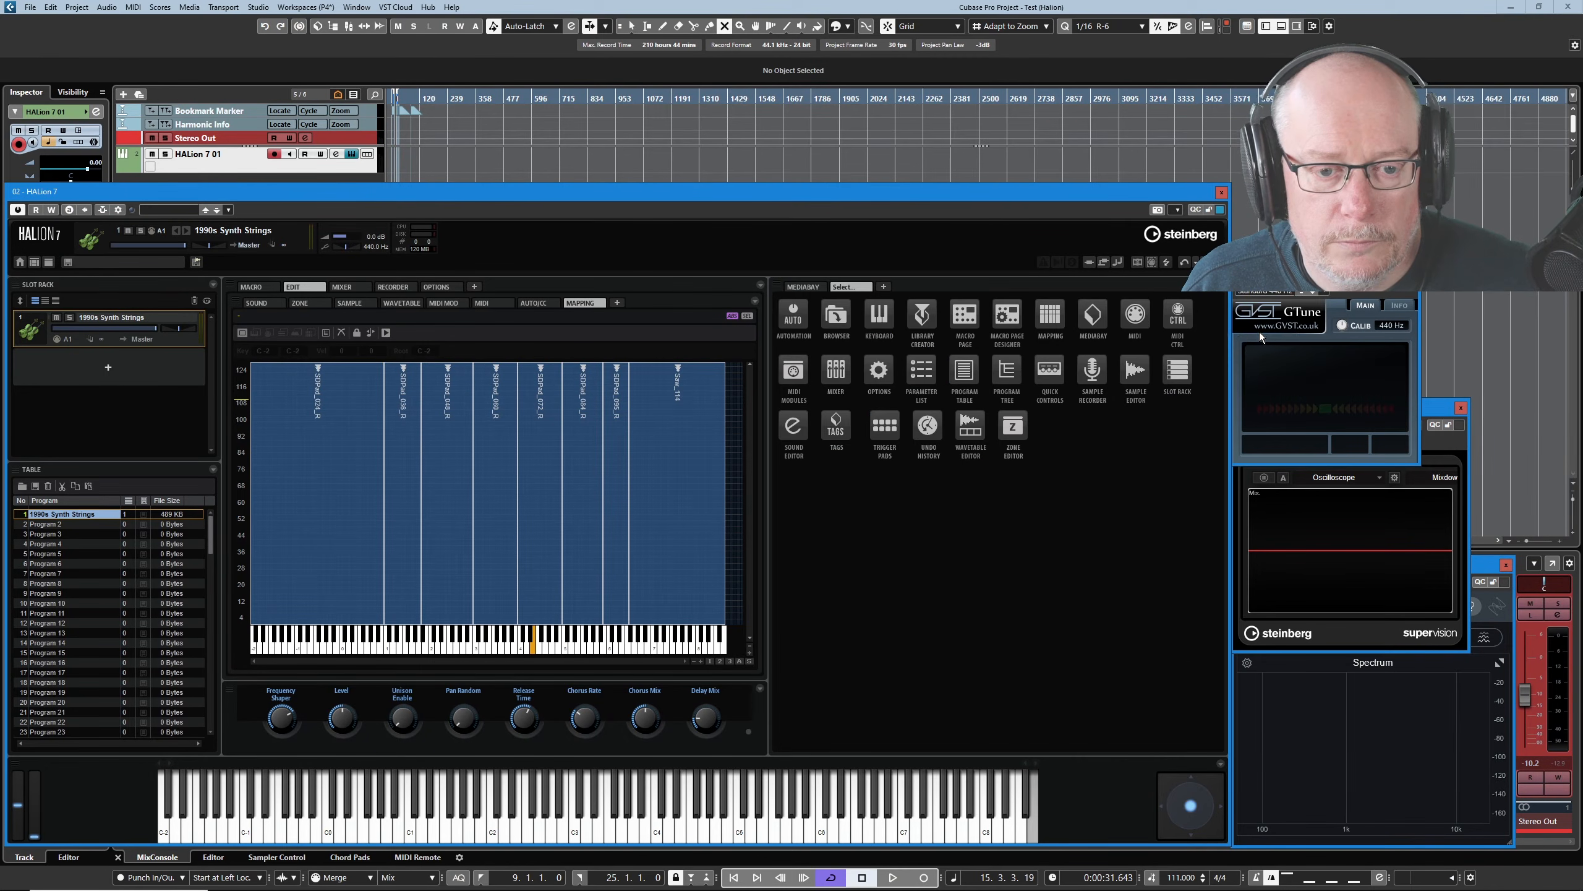
click(1007, 371)
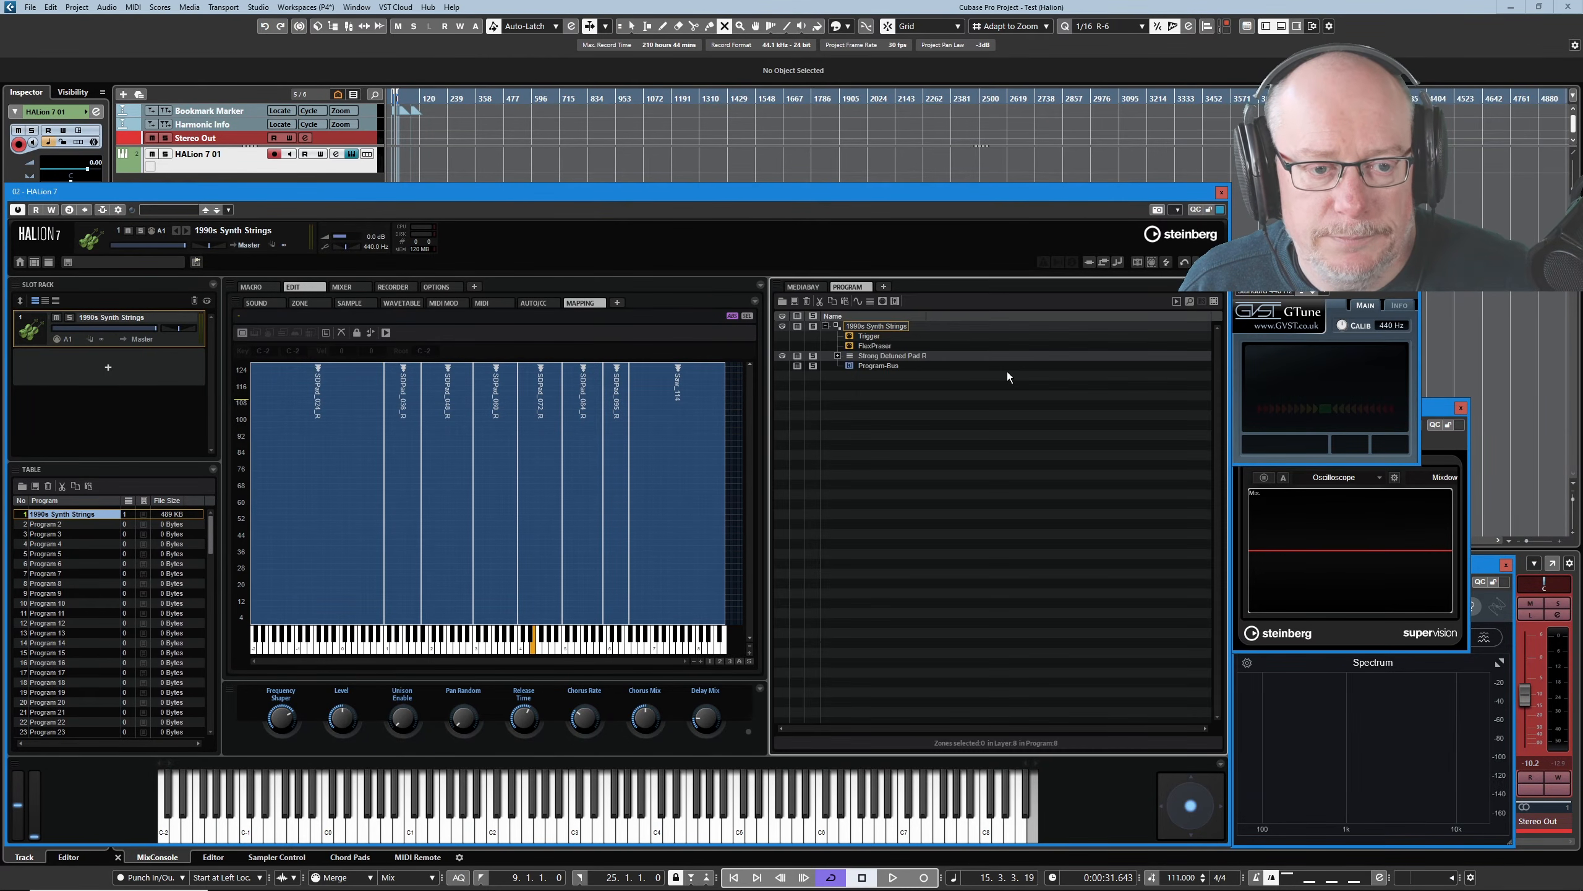
click(837, 355)
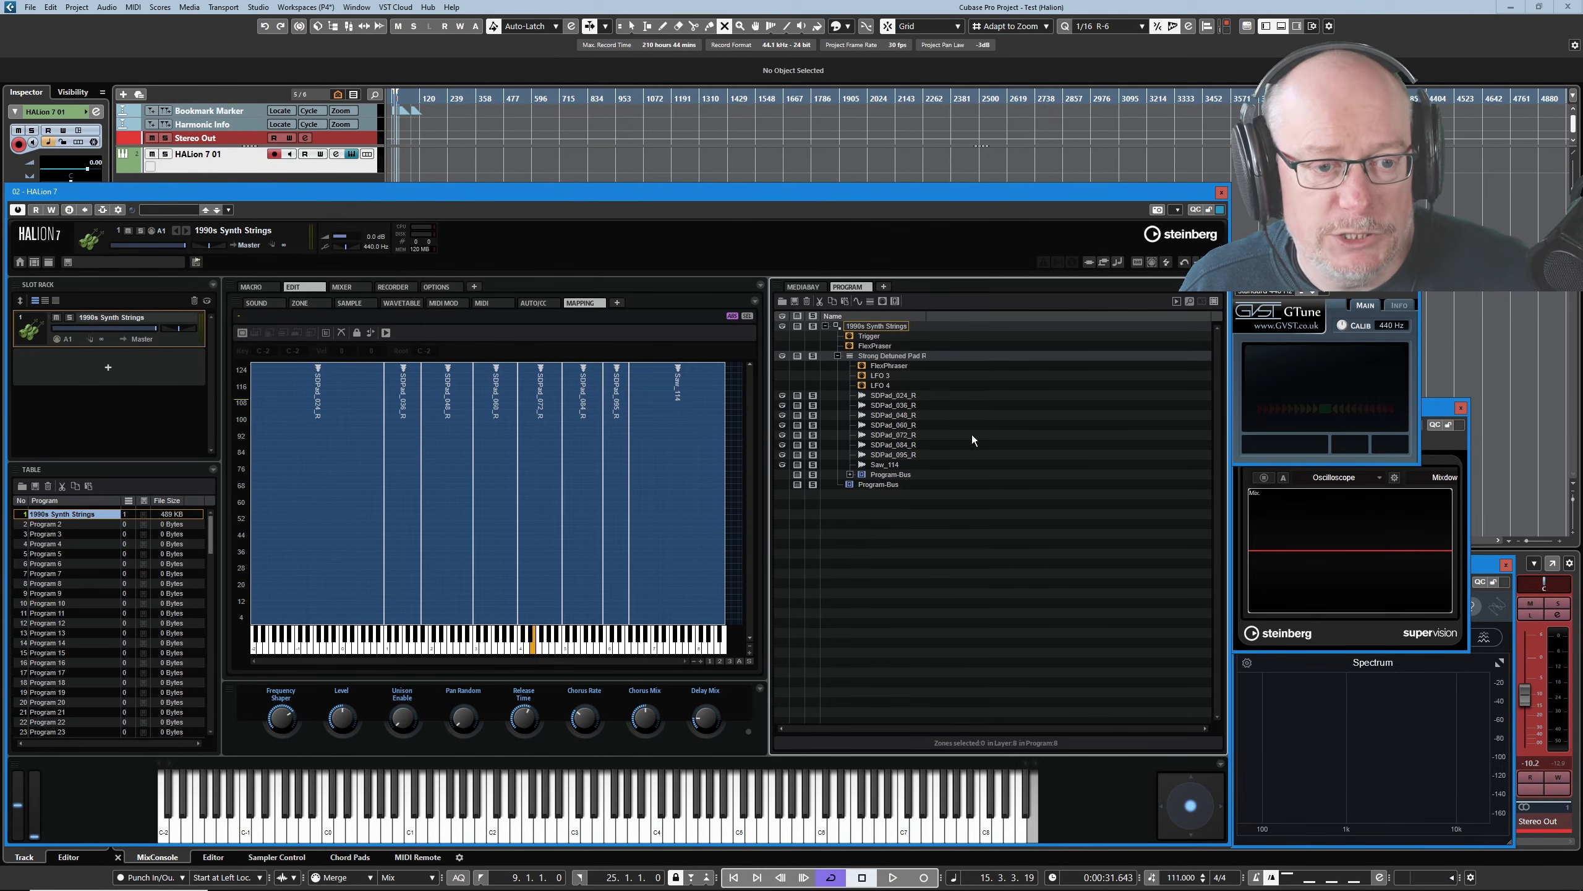
click(804, 287)
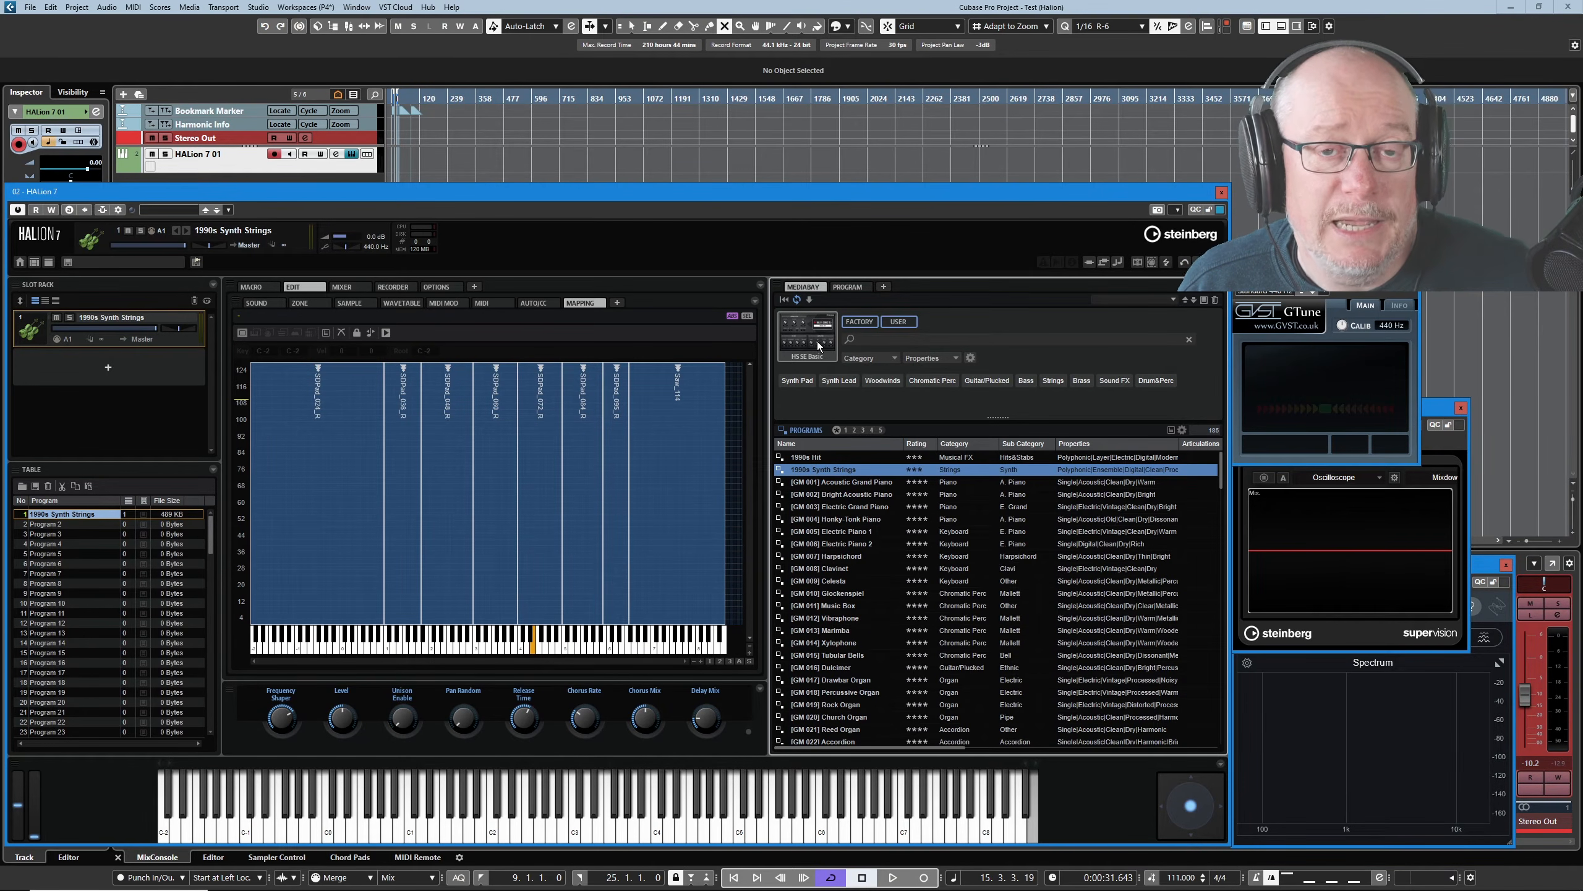
Turn the MediaBay tab into a set of nested tabs and rename the outer tab LOAD.
right_click(798, 287)
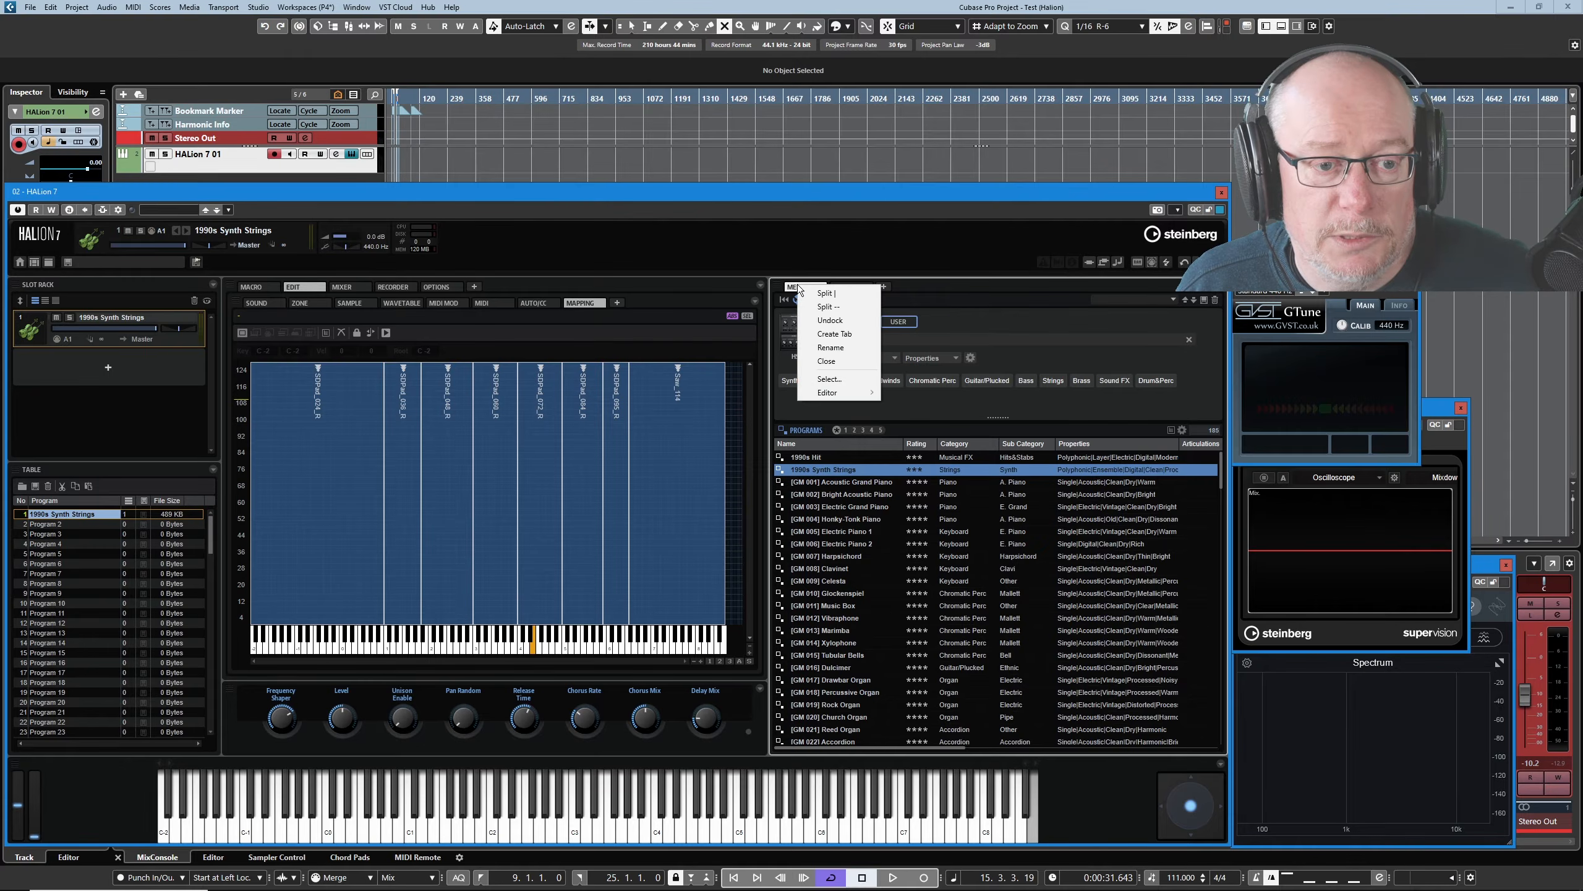
click(835, 335)
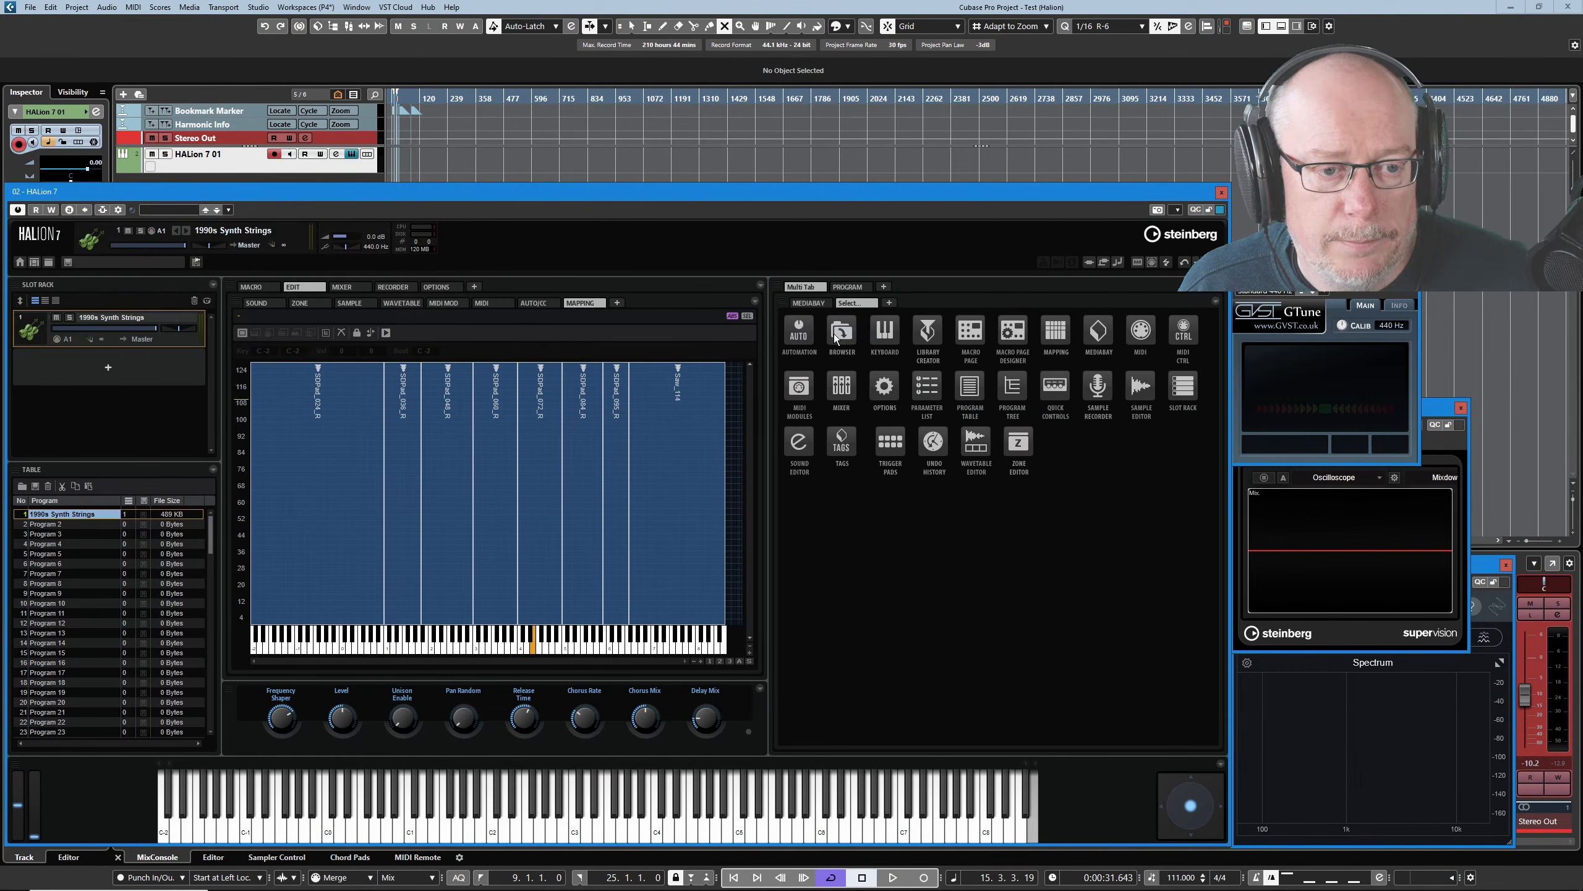
right_click(800, 289)
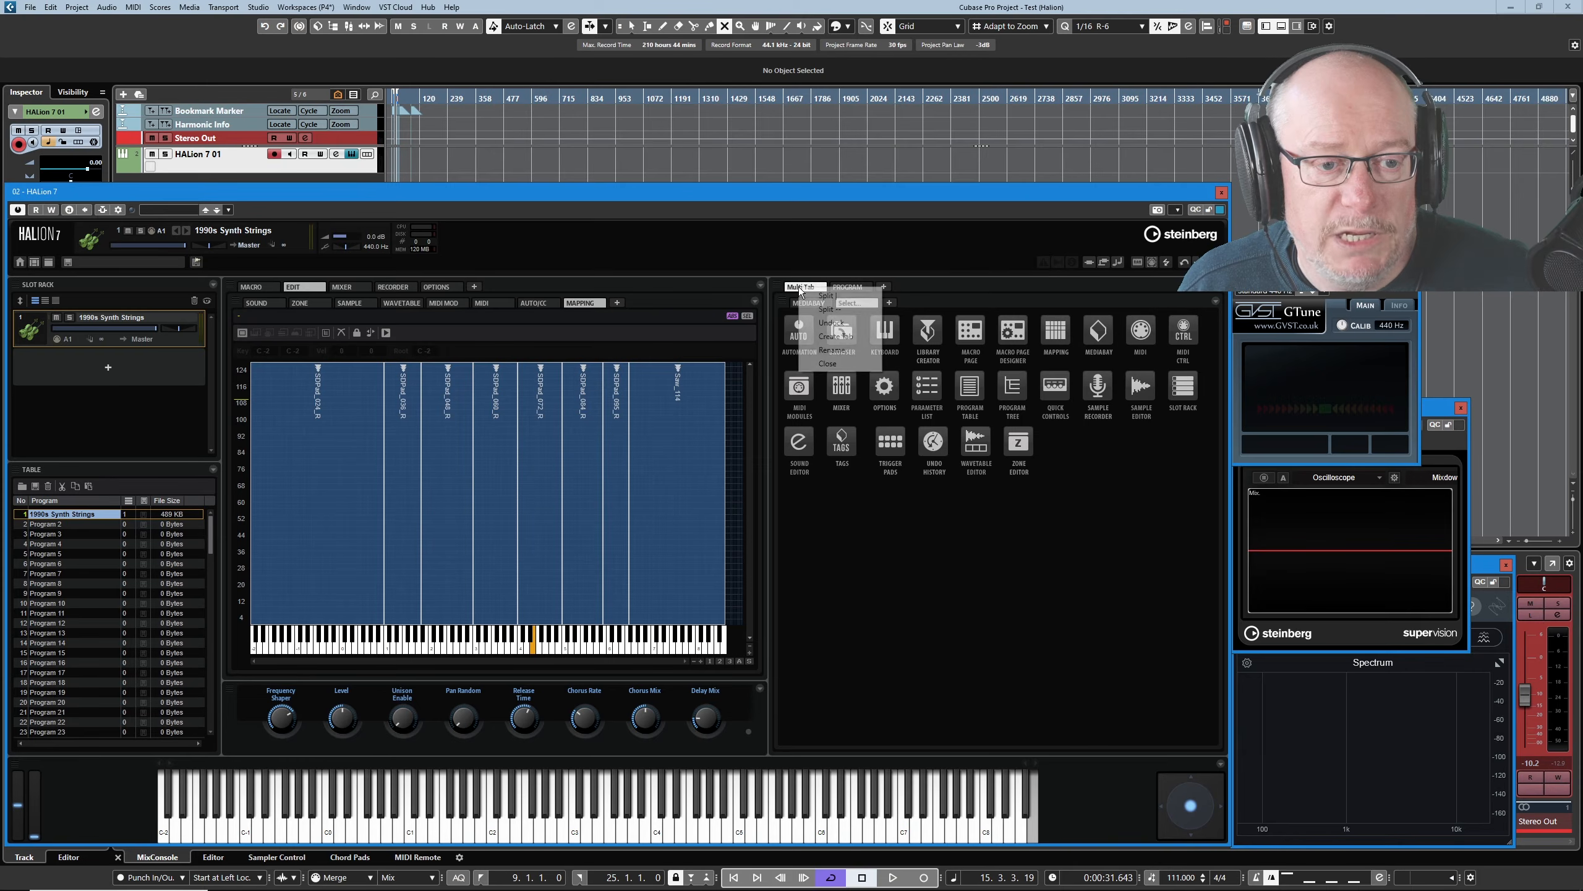
click(836, 349)
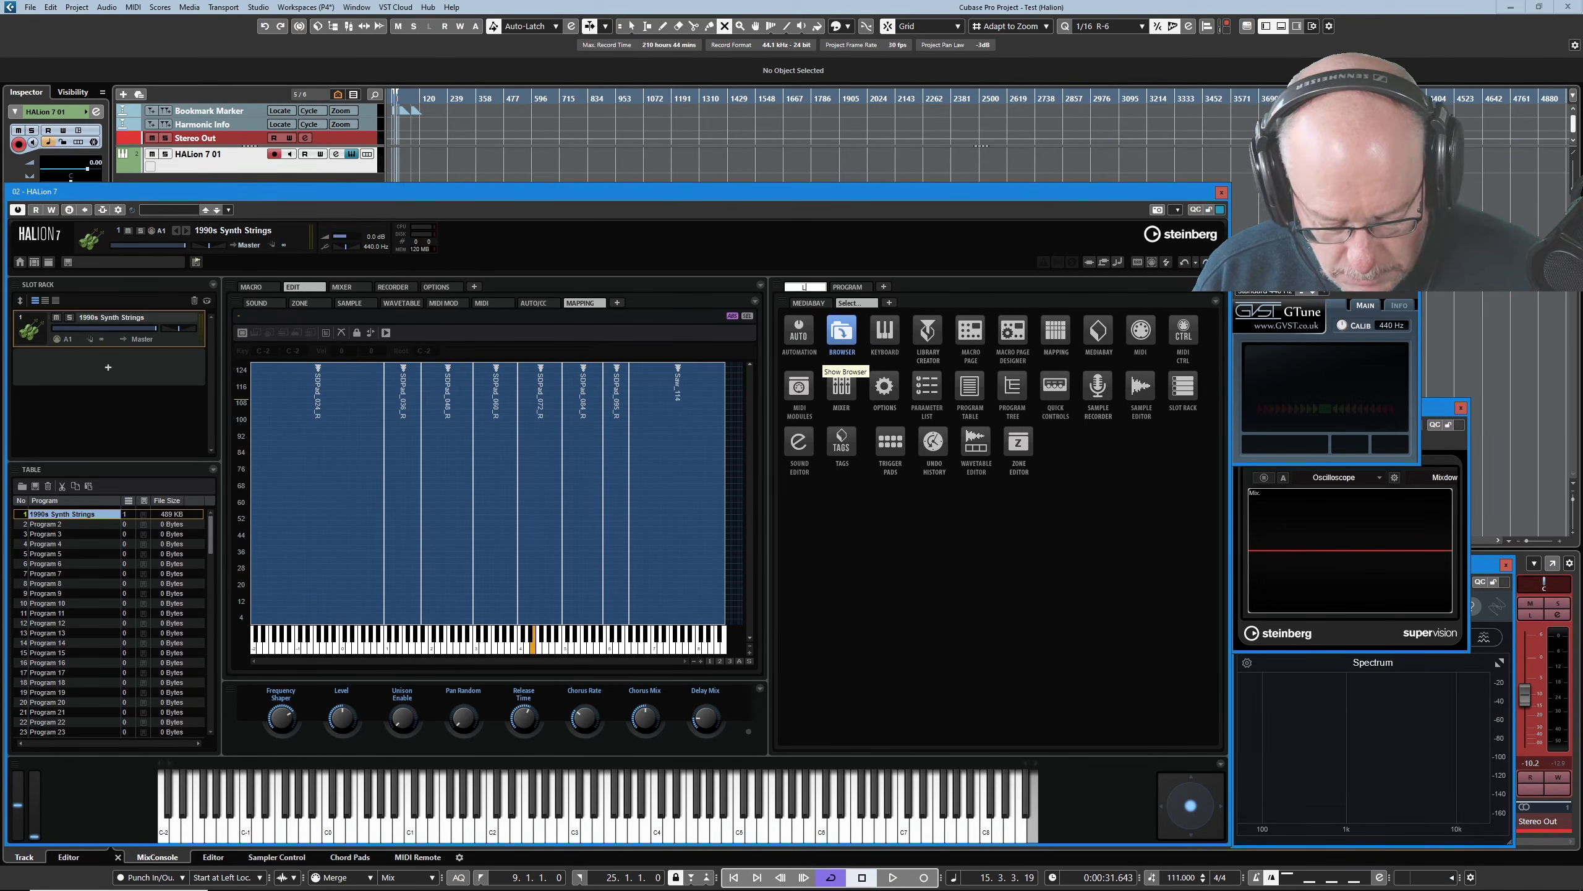
text(Load)
key(Return)
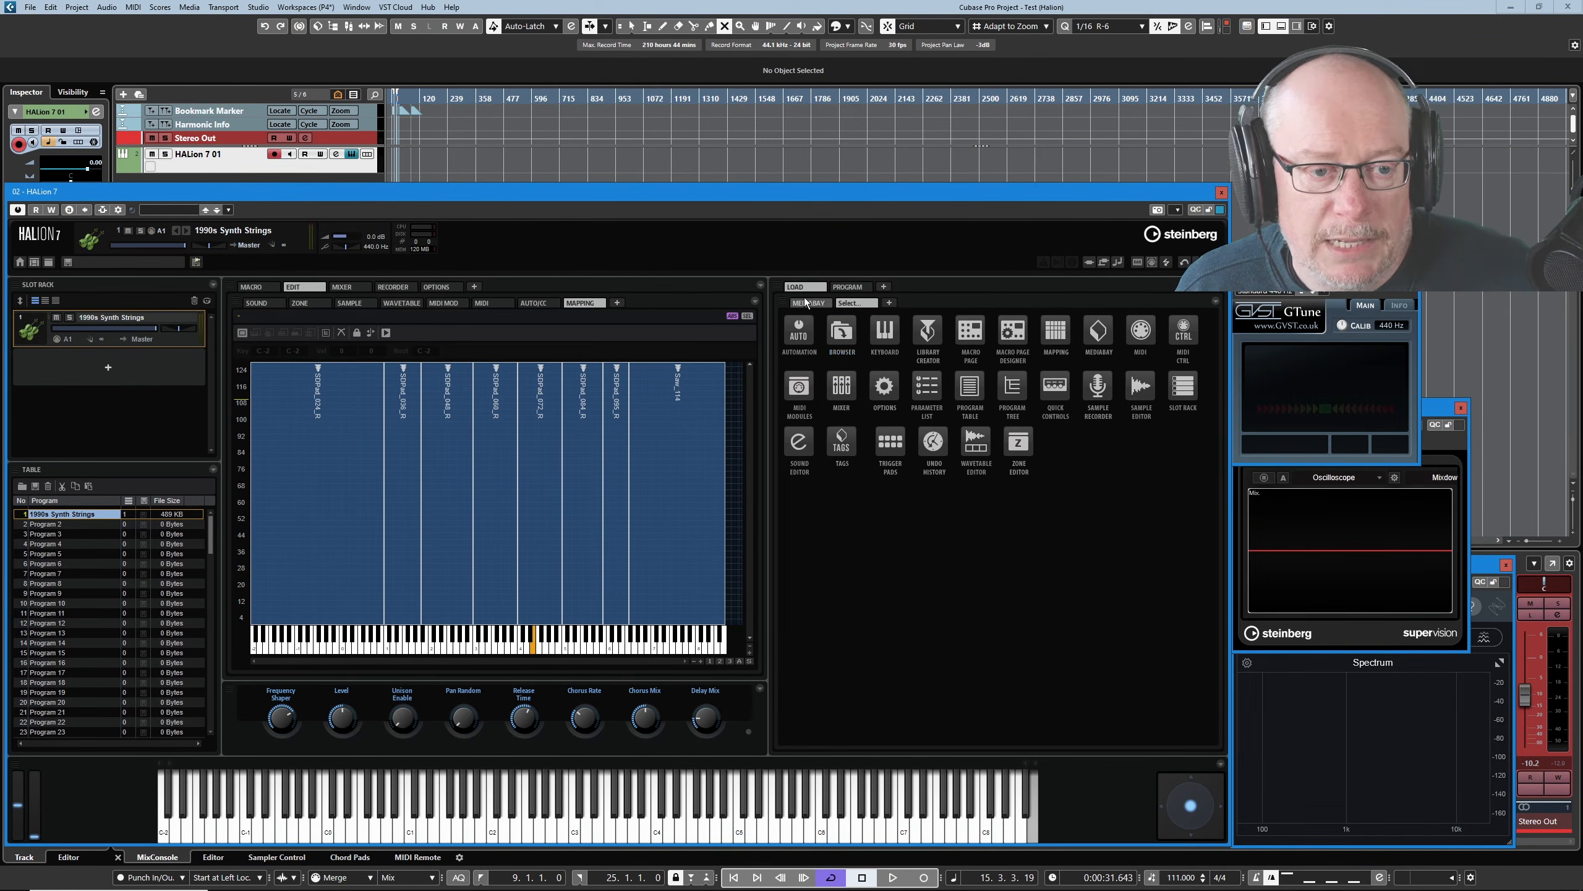
Fill the new nested tab beside MediaBay with the Browser and return to MediaBay.
click(840, 337)
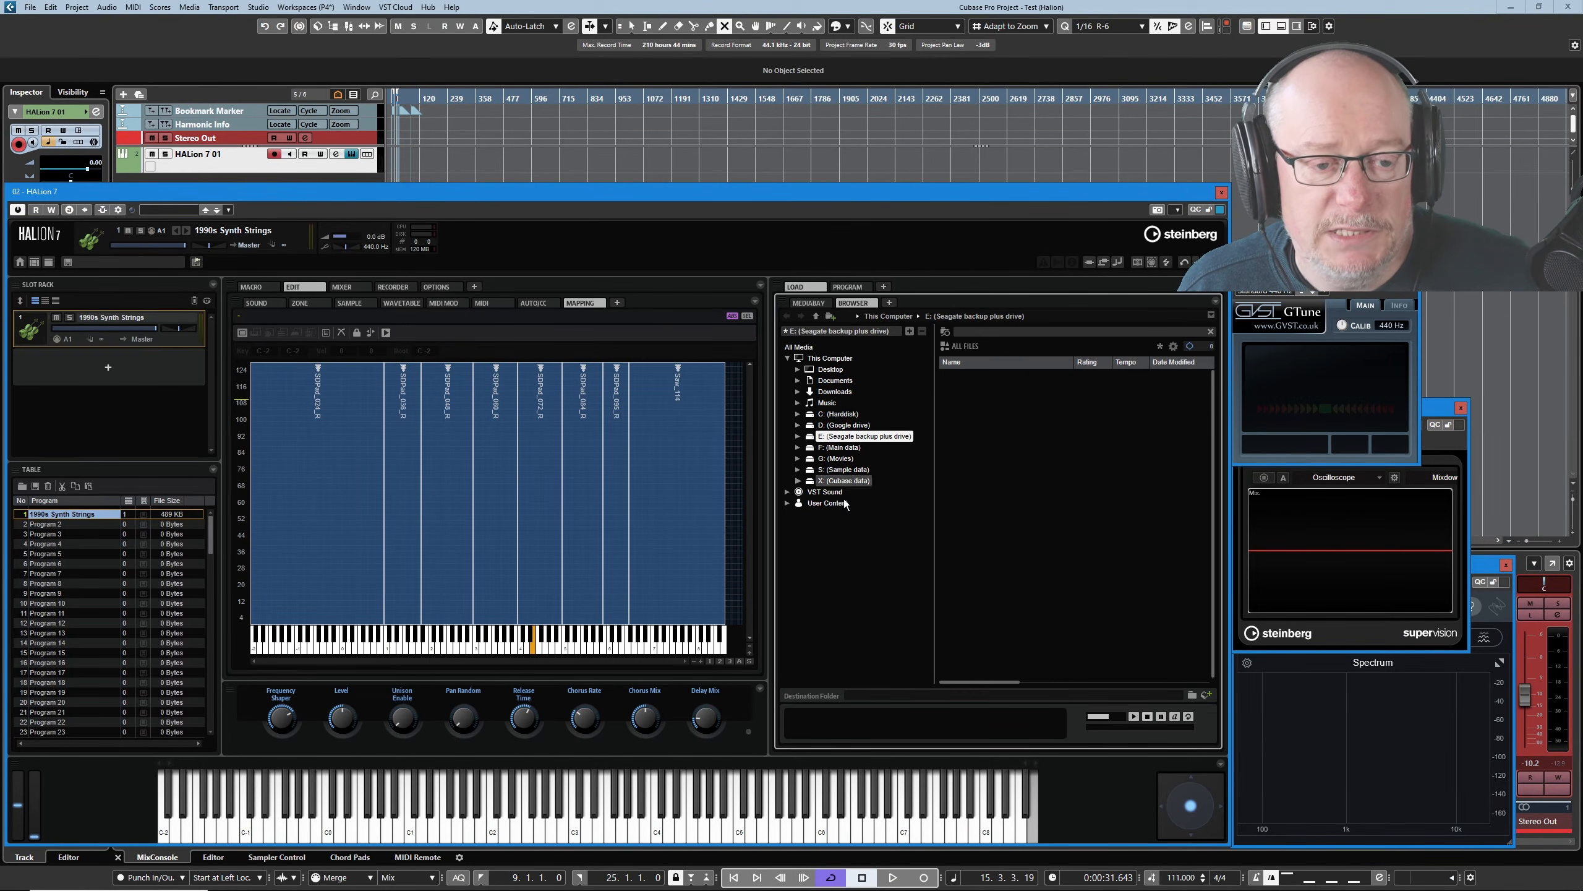
click(798, 302)
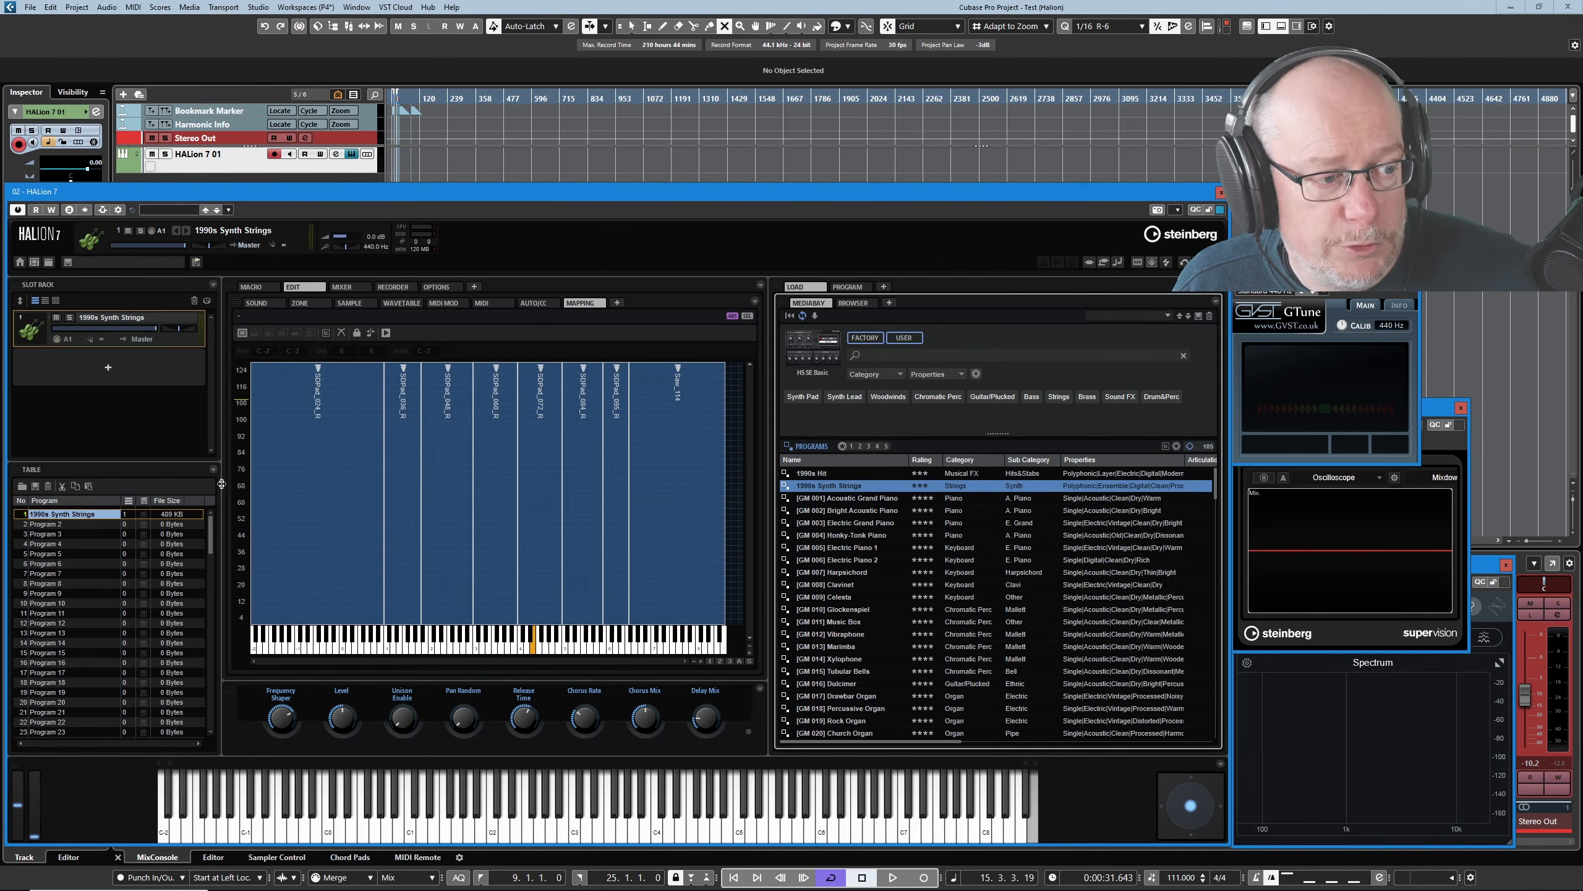
Split the Program Table frame into upper and lower parts, show Trigger Pads below, and adjust the divider between them.
click(213, 469)
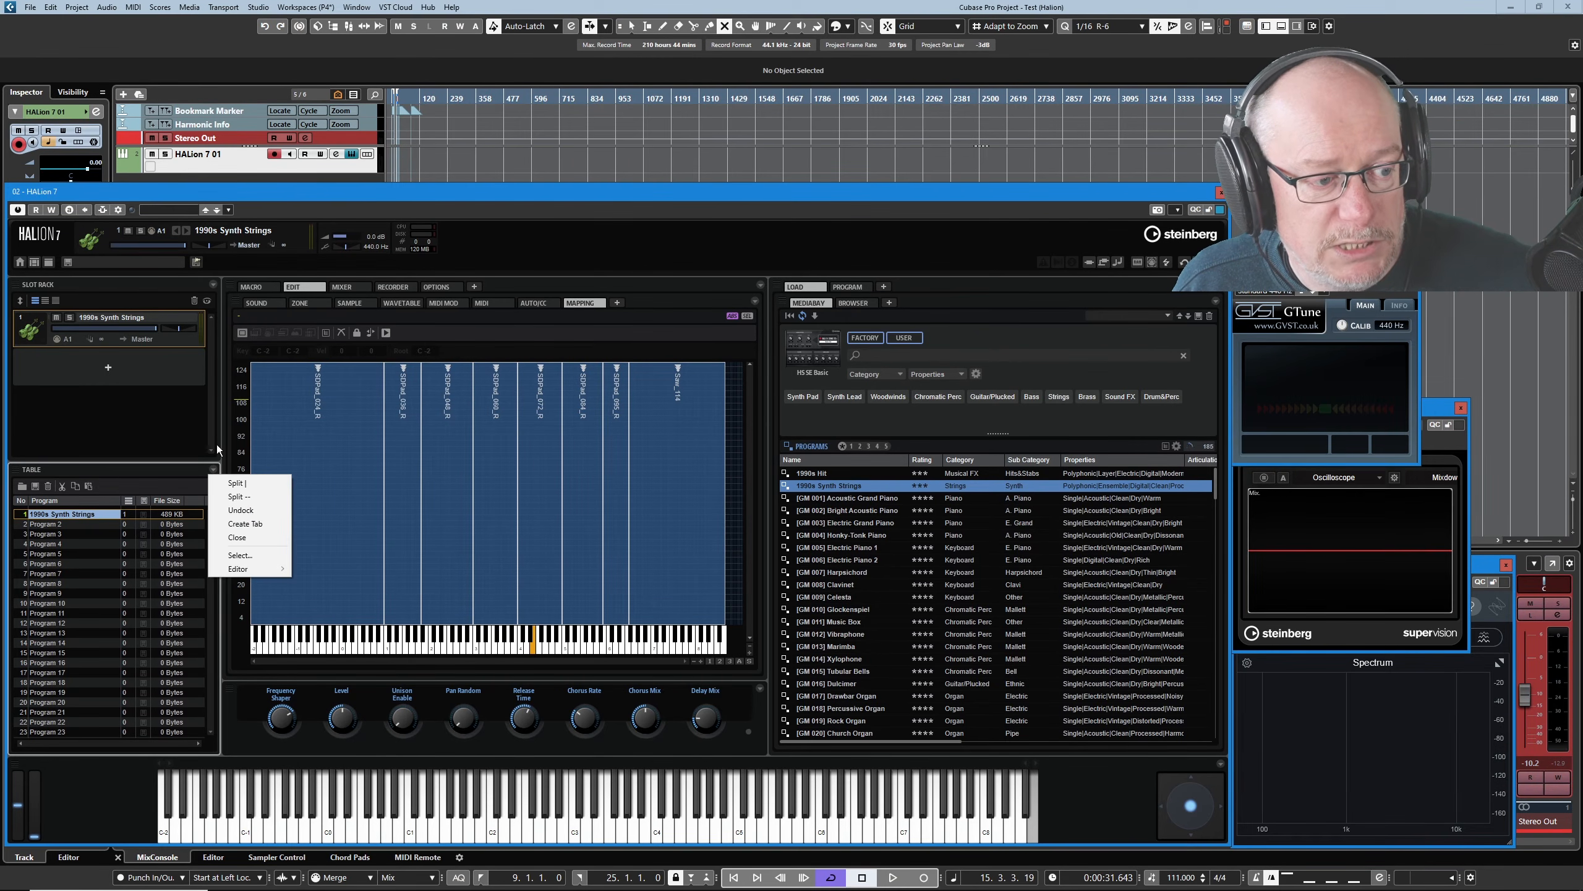
click(249, 497)
scroll(130, 710, down, 3)
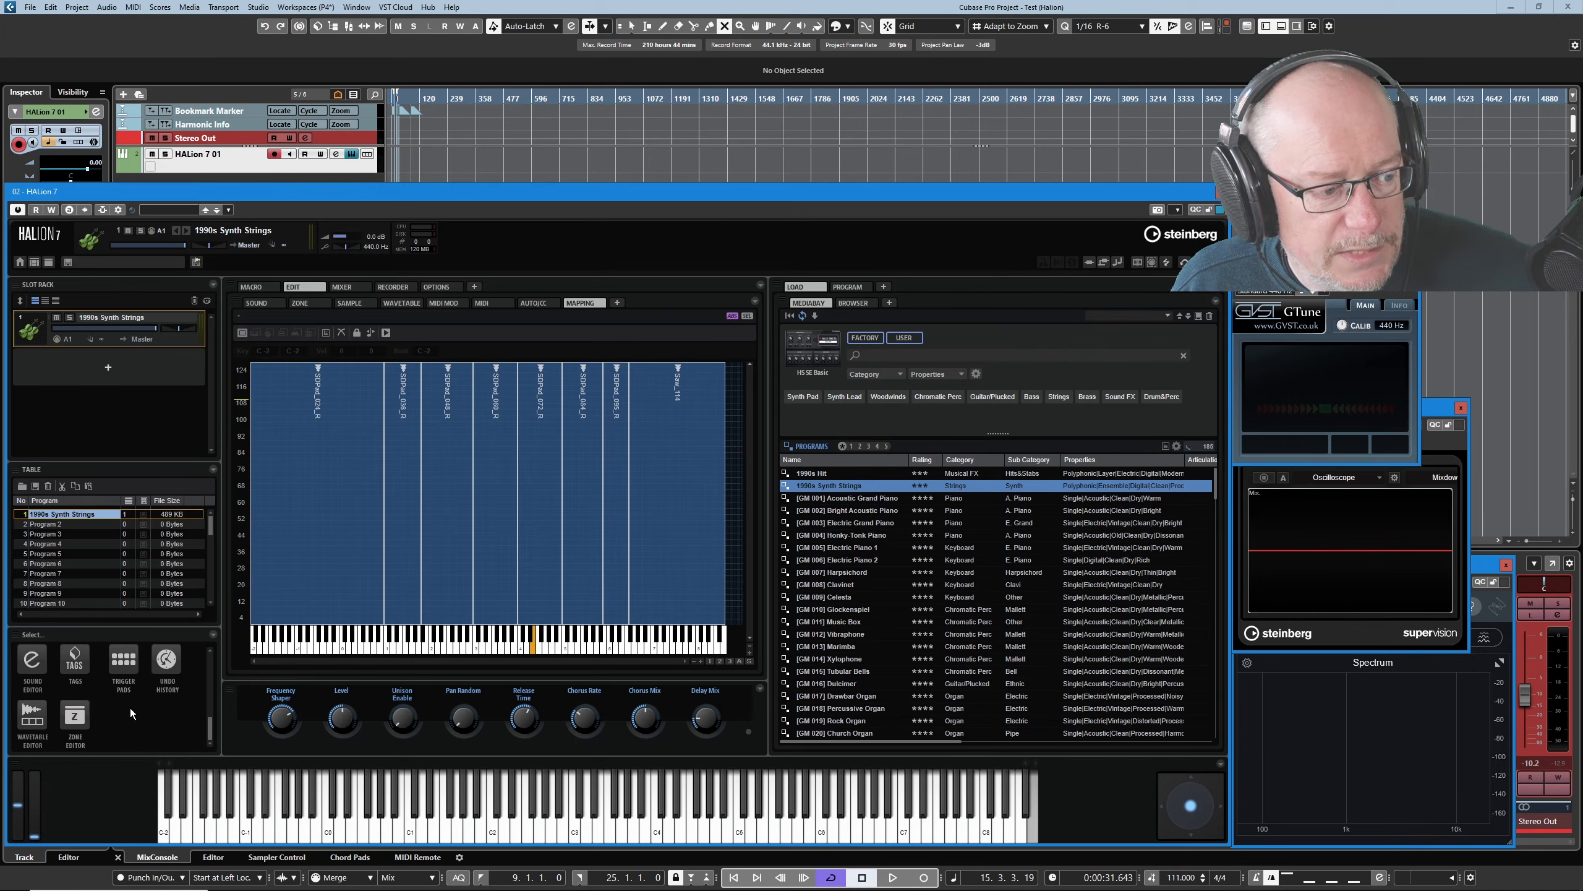
click(123, 669)
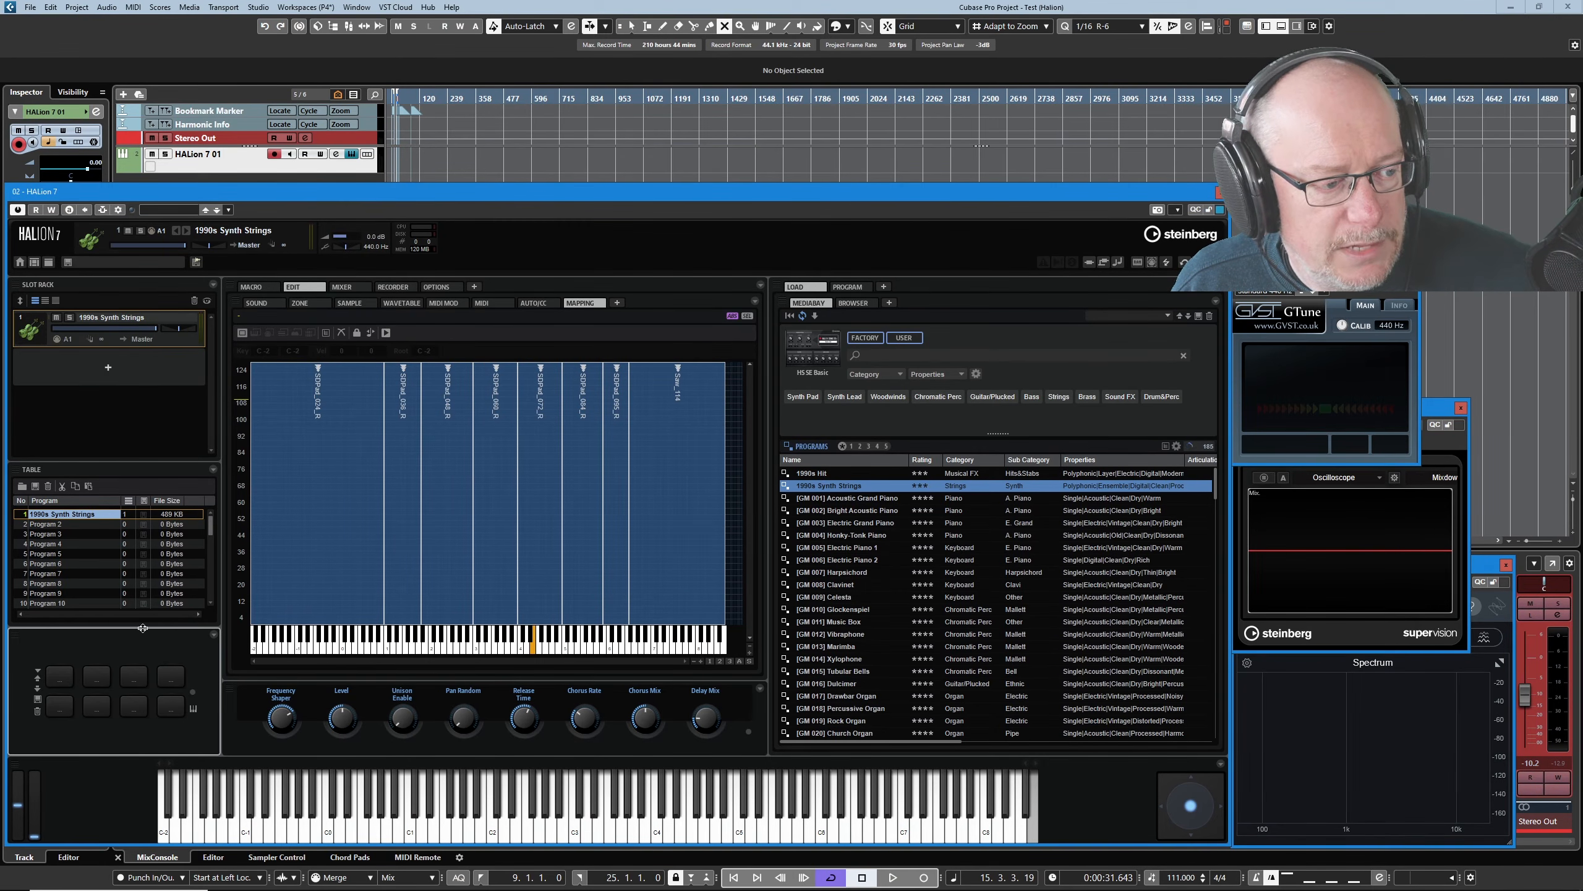
drag(139, 627, 140, 588)
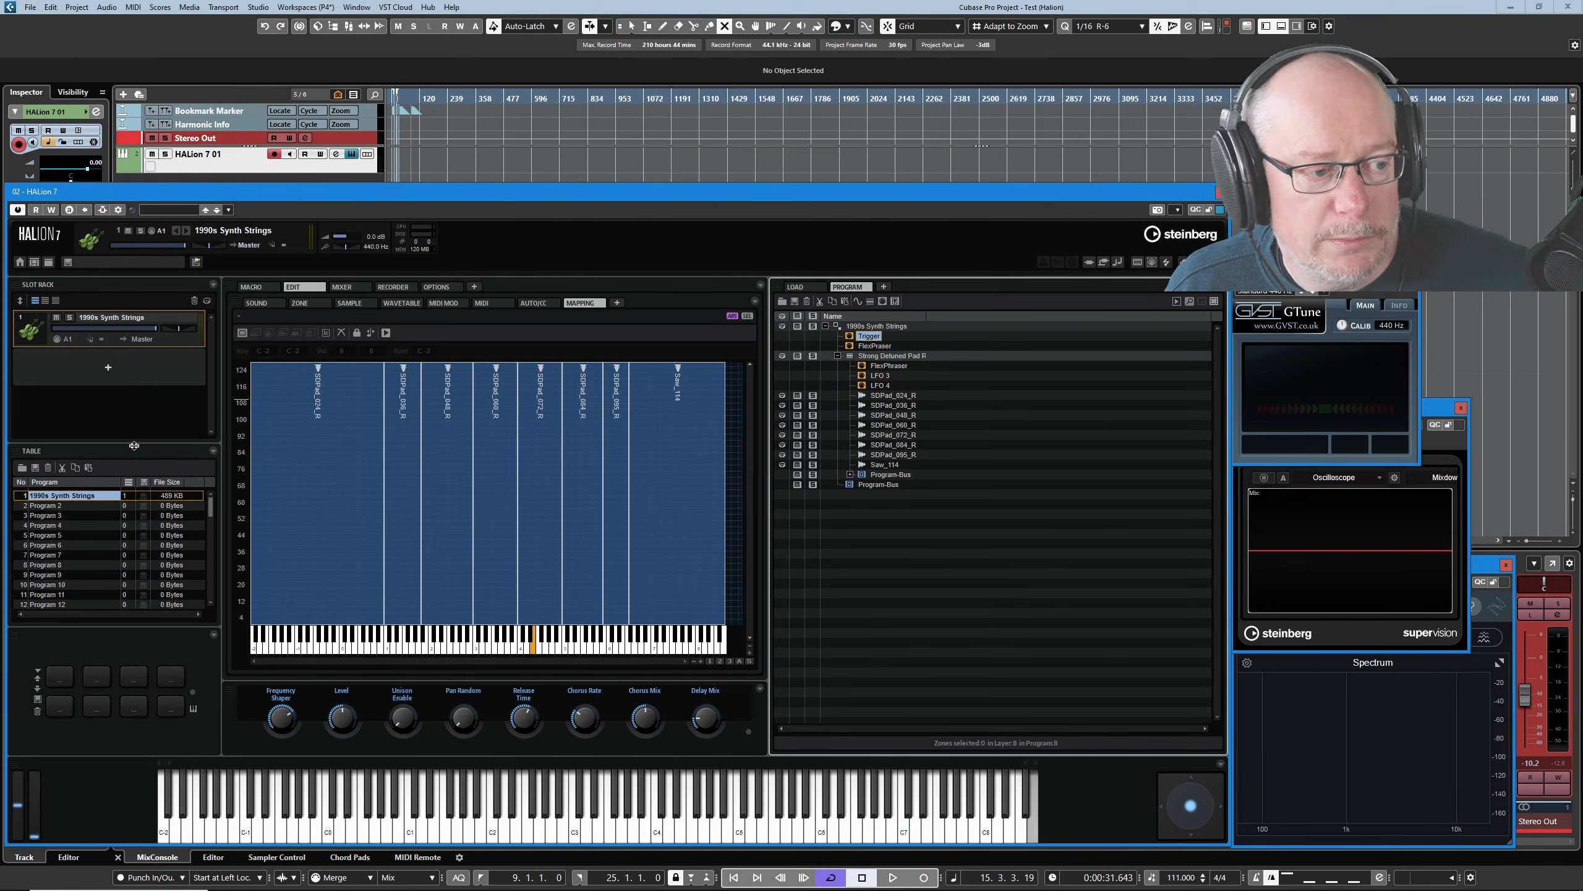
Create a tab beside the Program Table, fill it with Undo History, and look through the recorded actions.
click(214, 448)
click(242, 495)
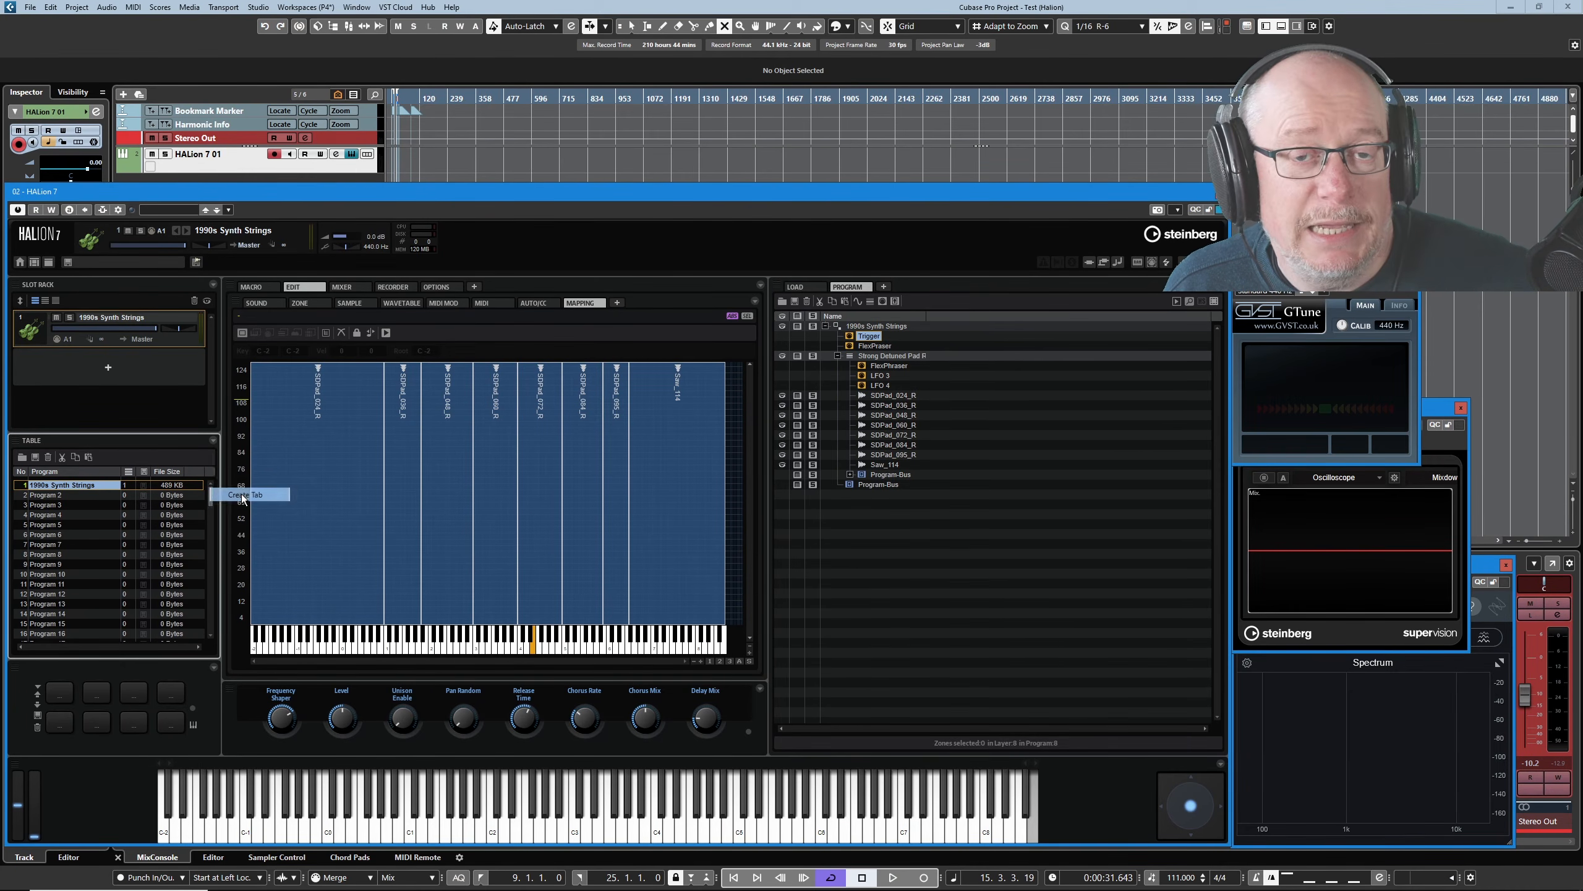
scroll(128, 526, down, 3)
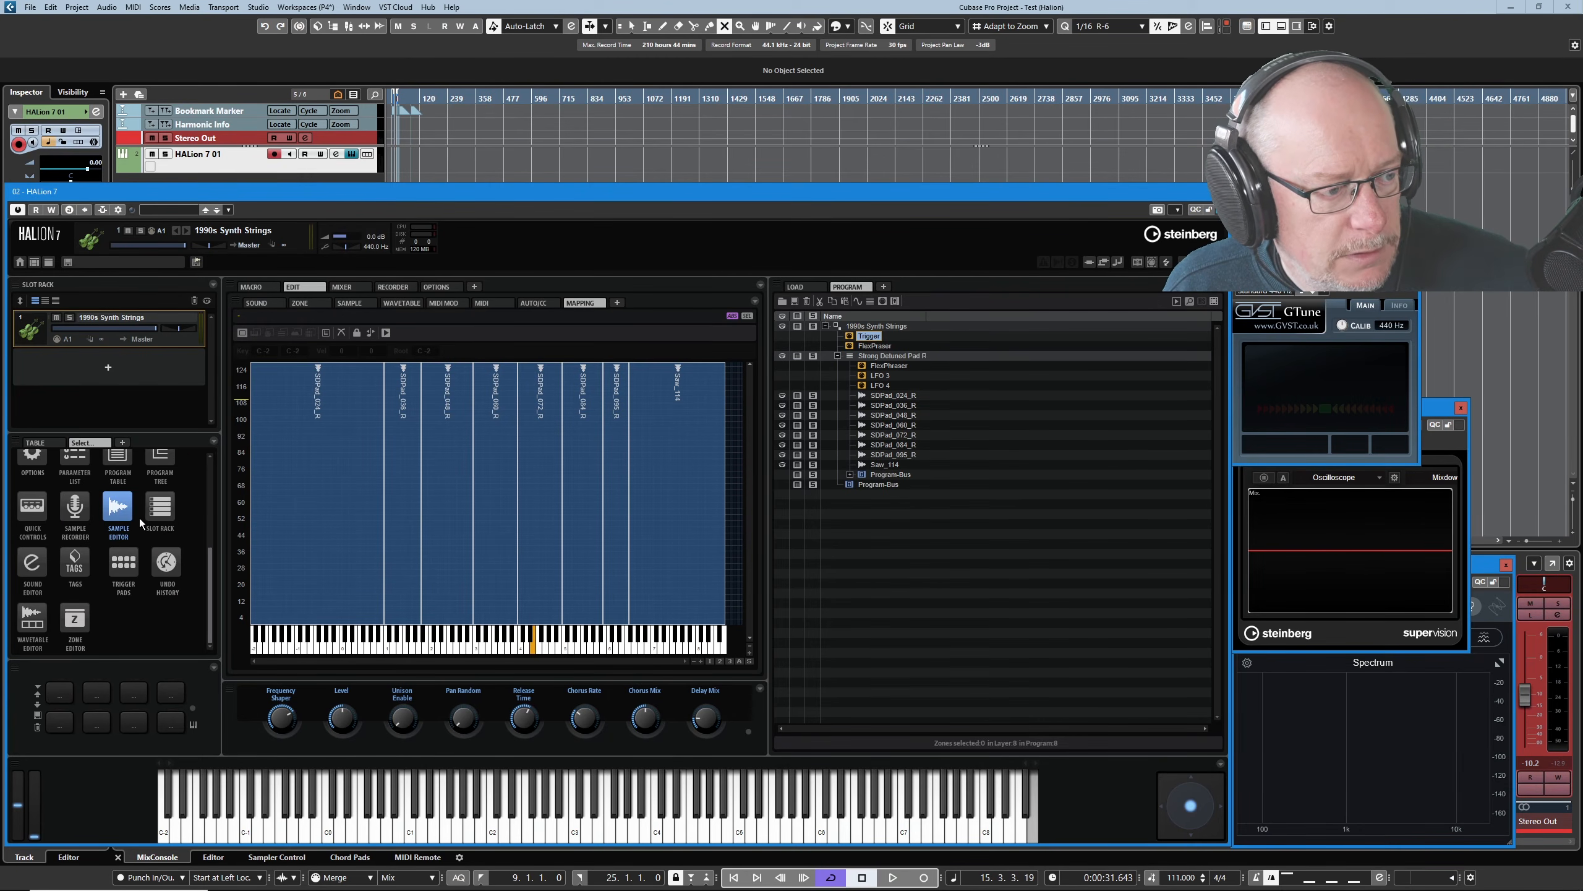
click(164, 568)
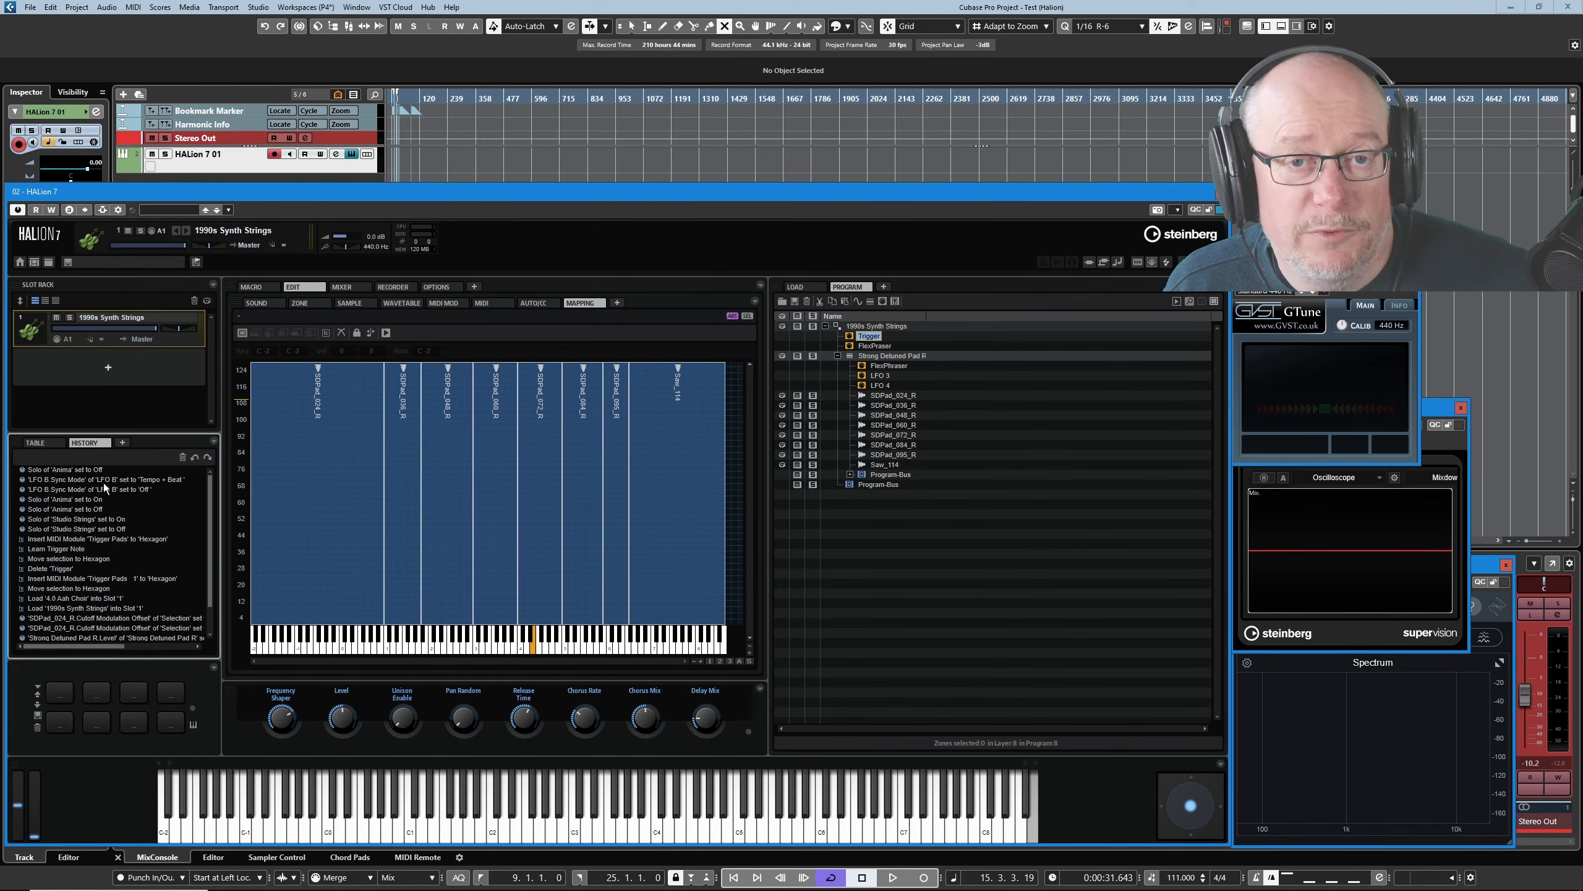
scroll(127, 529, down, 3)
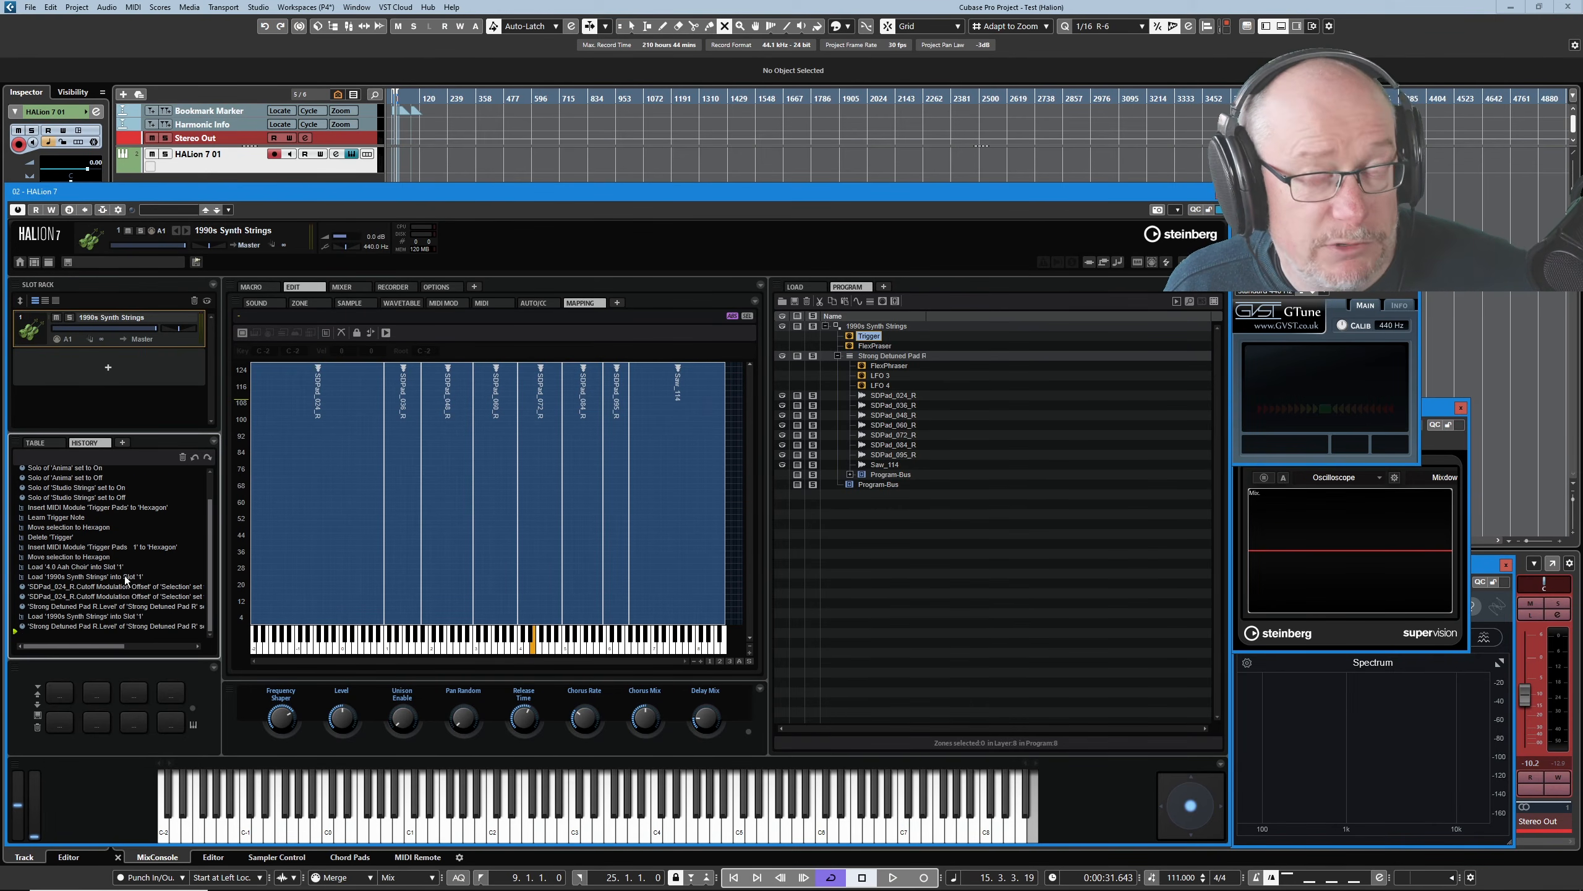
scroll(126, 572, up, 3)
Add a Tags tab beside HISTORY and widen the Slot Rack column.
click(122, 441)
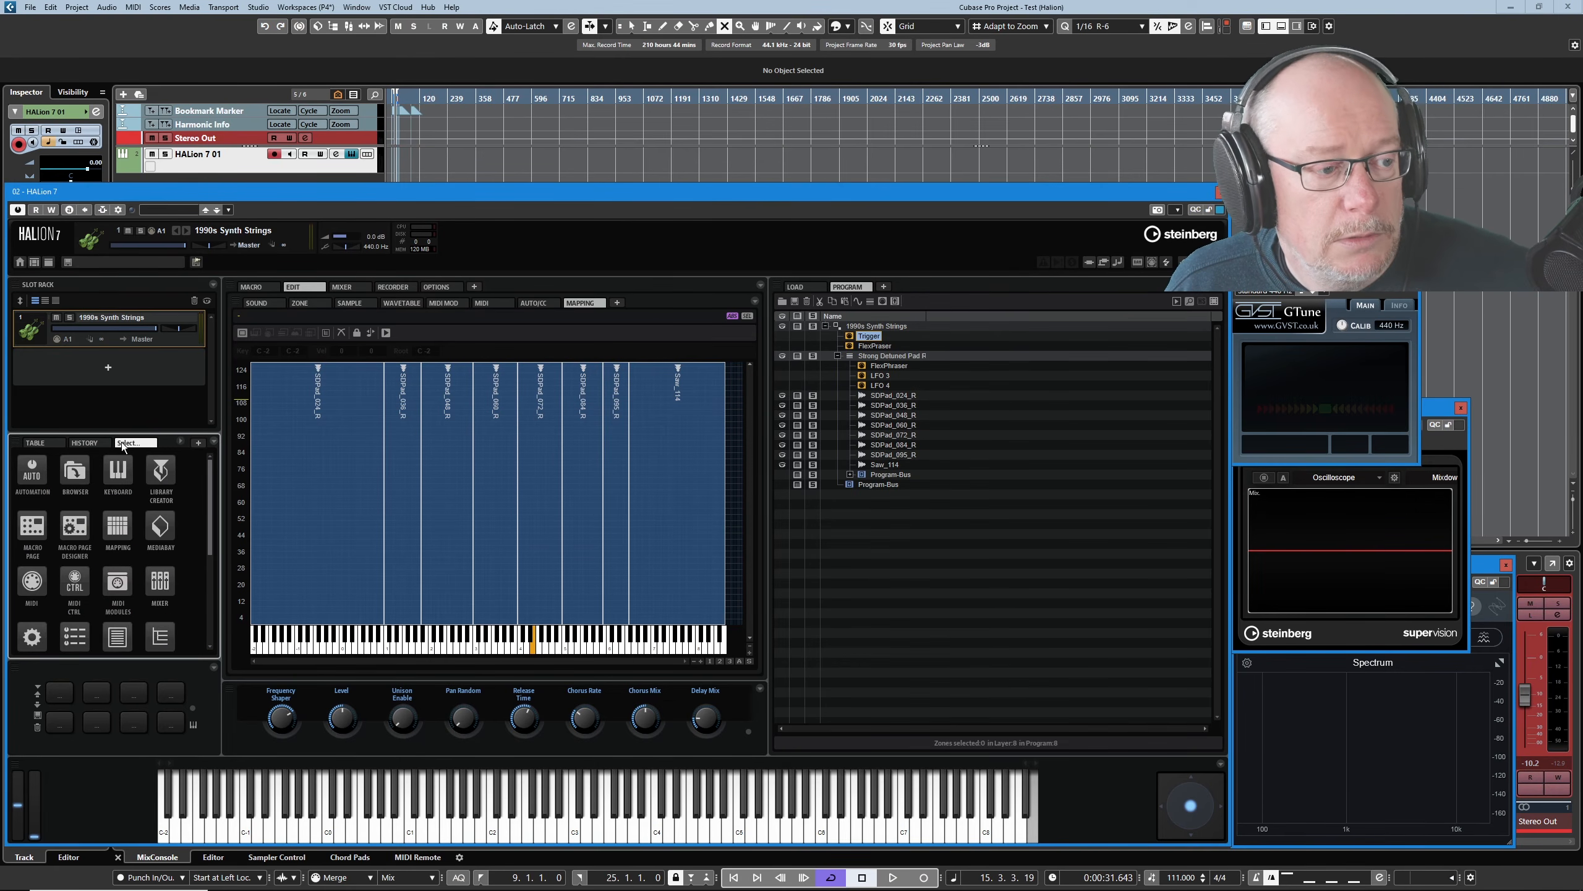
scroll(141, 555, down, 3)
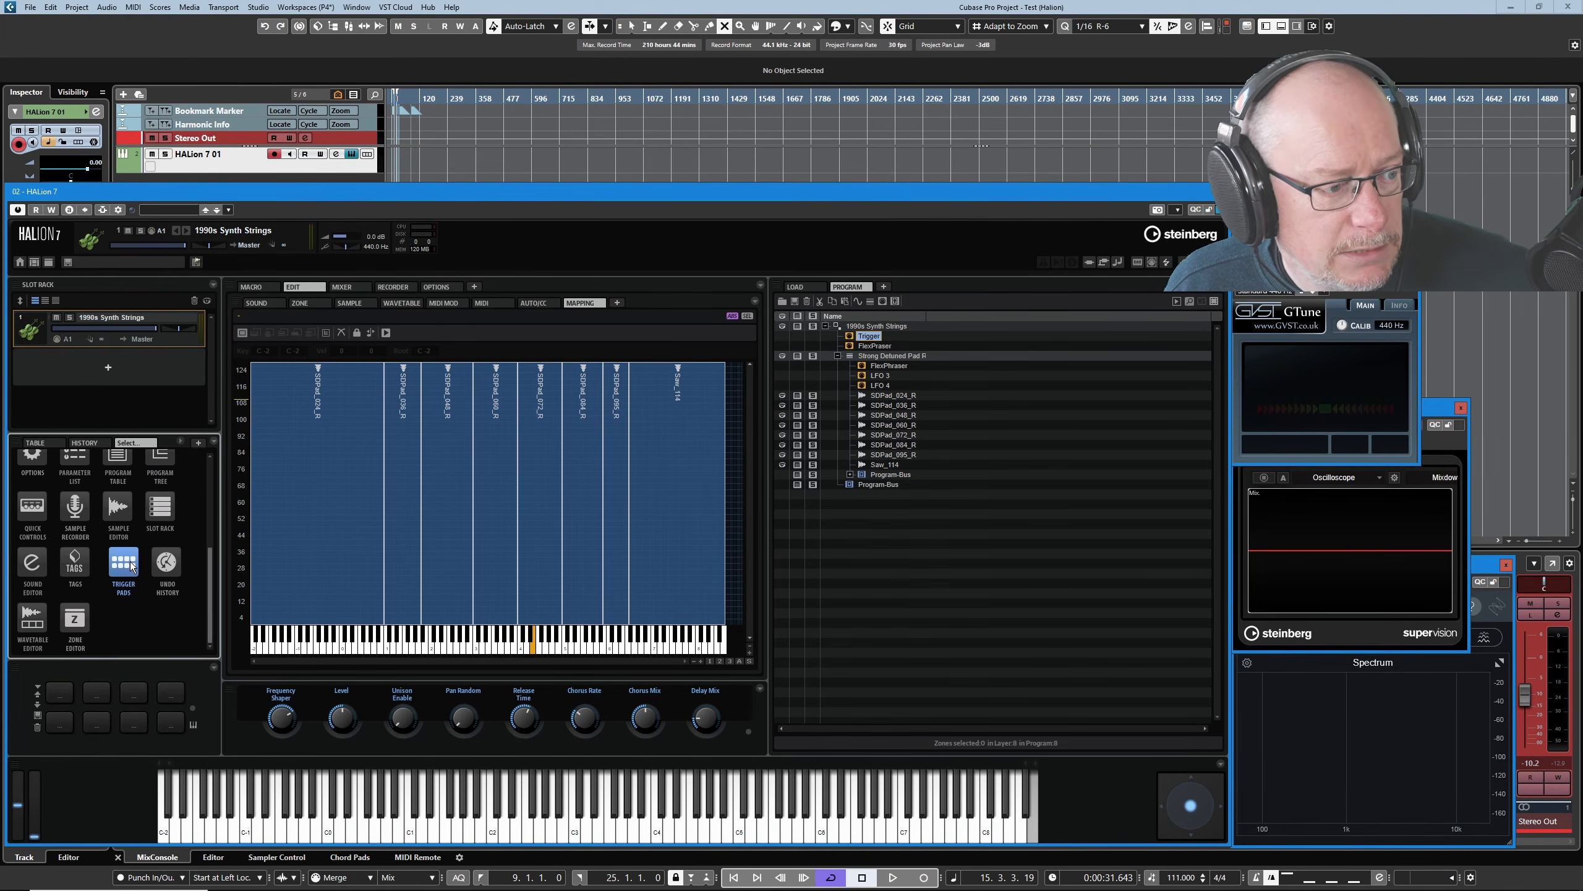
click(75, 561)
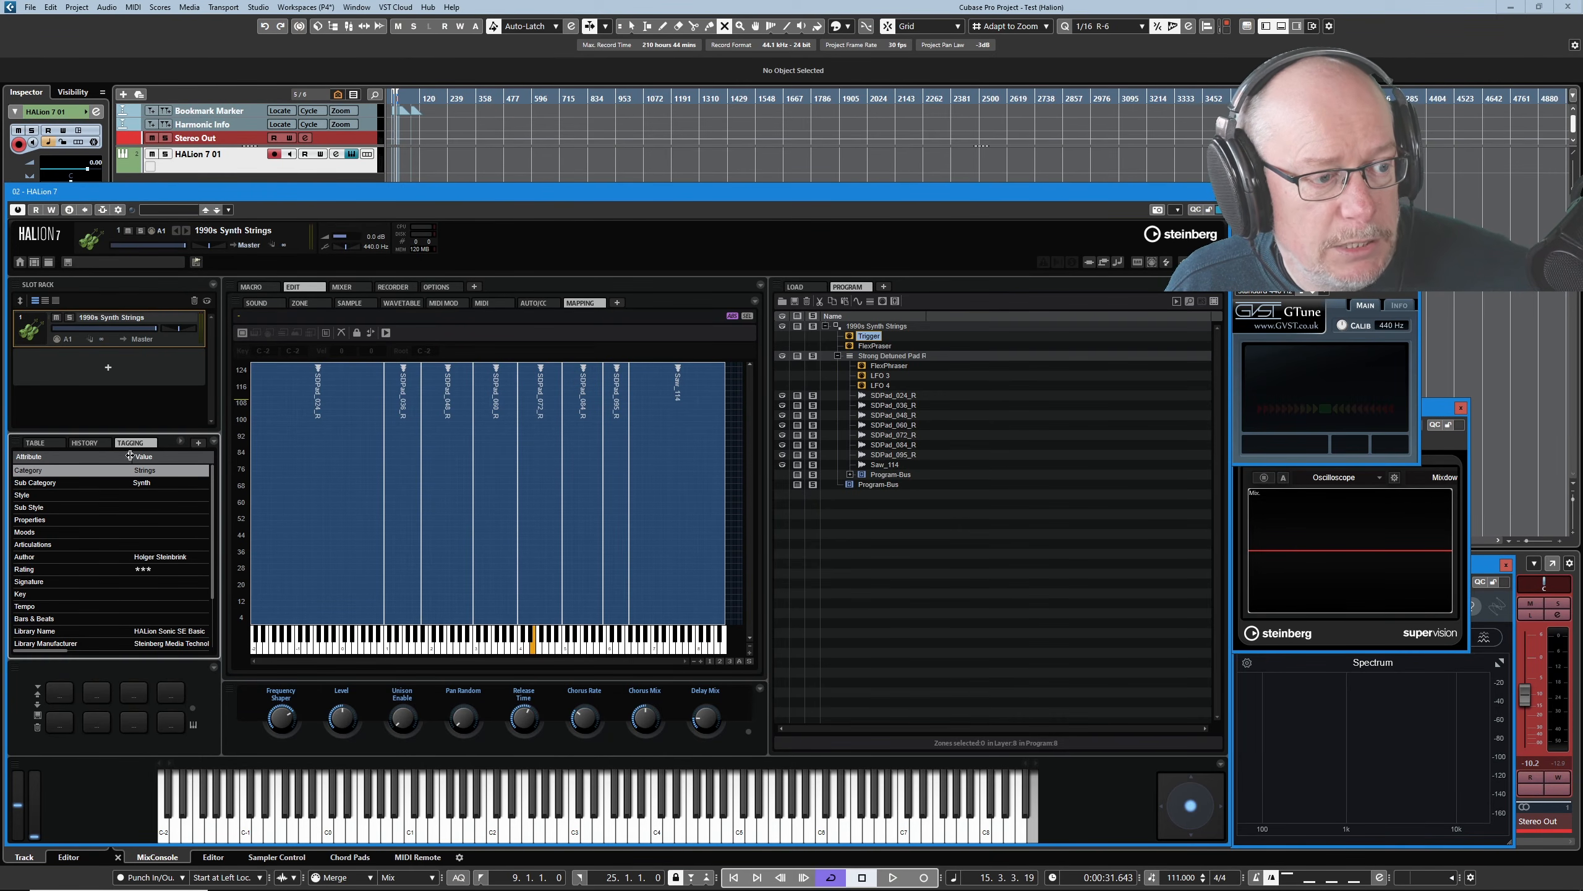
drag(226, 506, 267, 506)
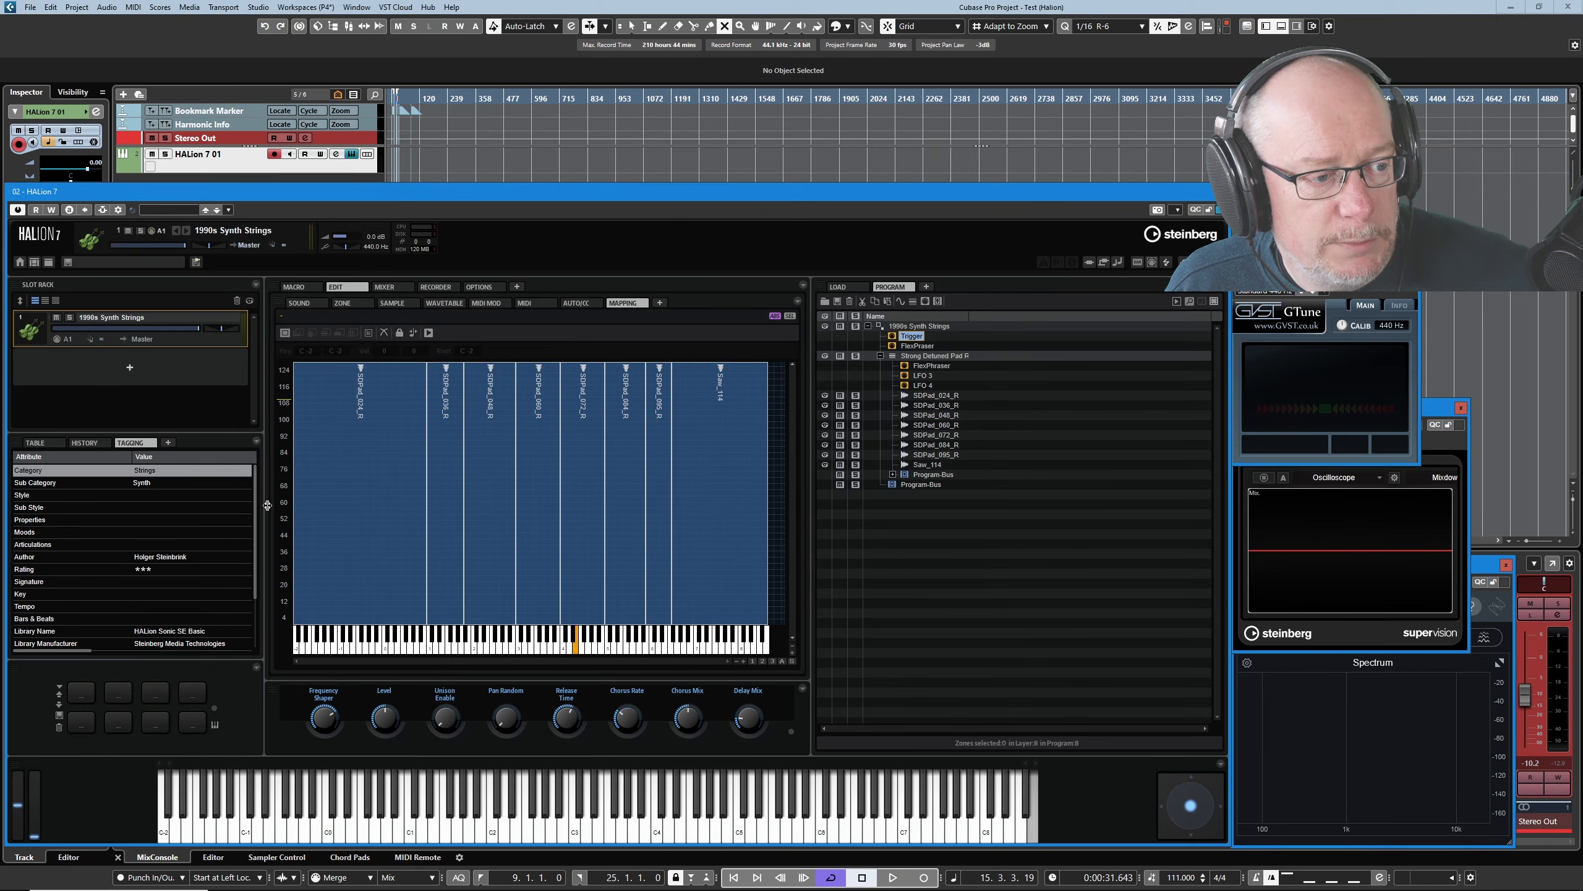
Add a Parameter List tab beside TAGGING and show the parameters of zone SDPad_036_R and the layer's FlexPhraser in it.
click(167, 442)
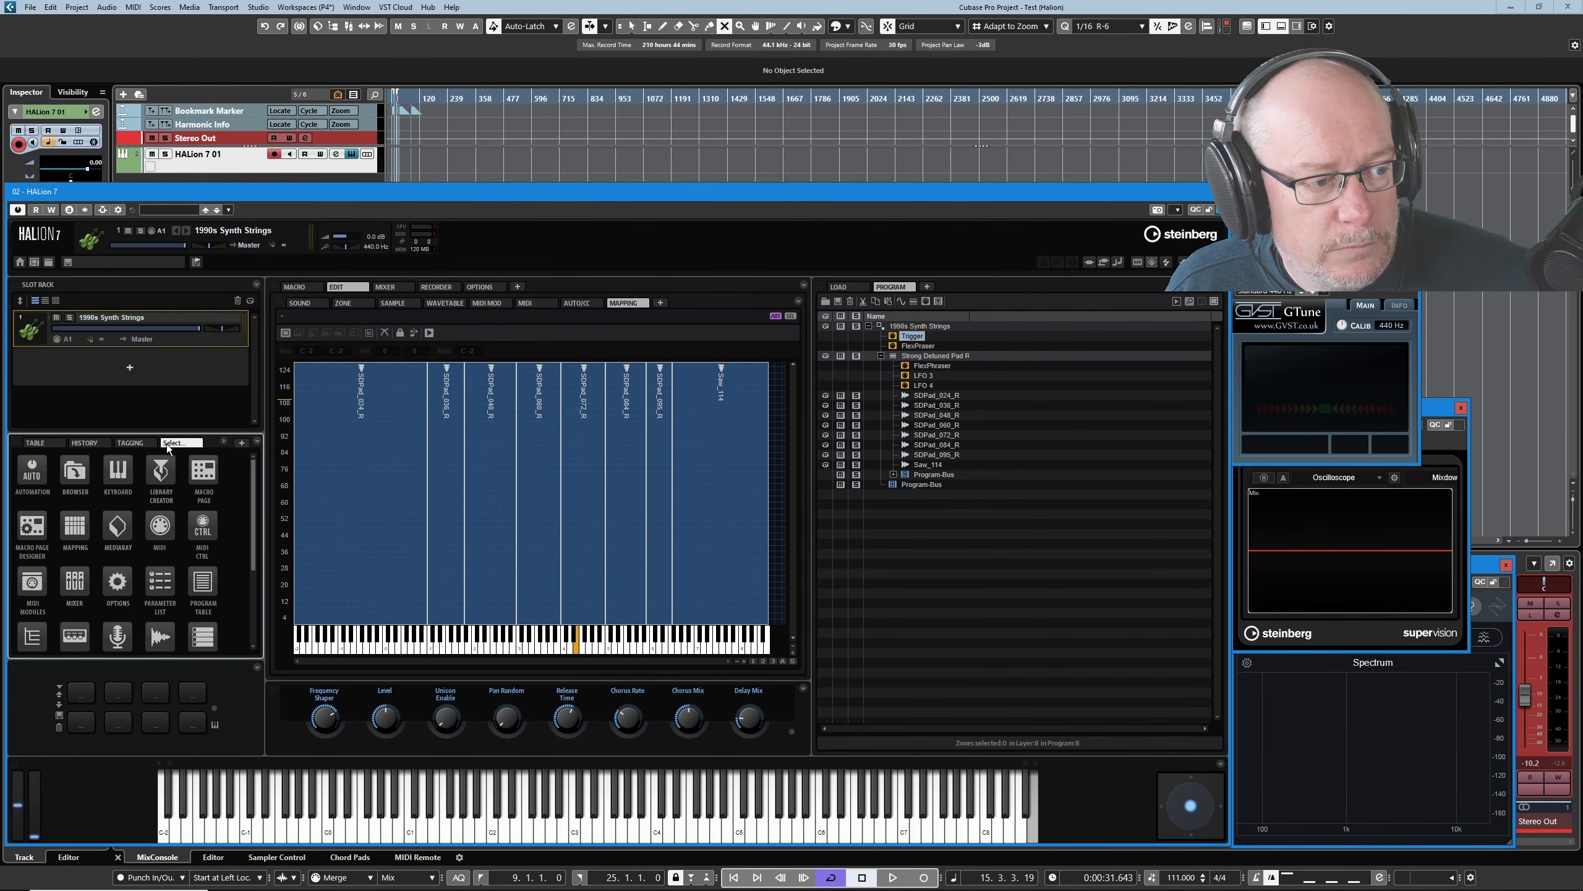
click(159, 590)
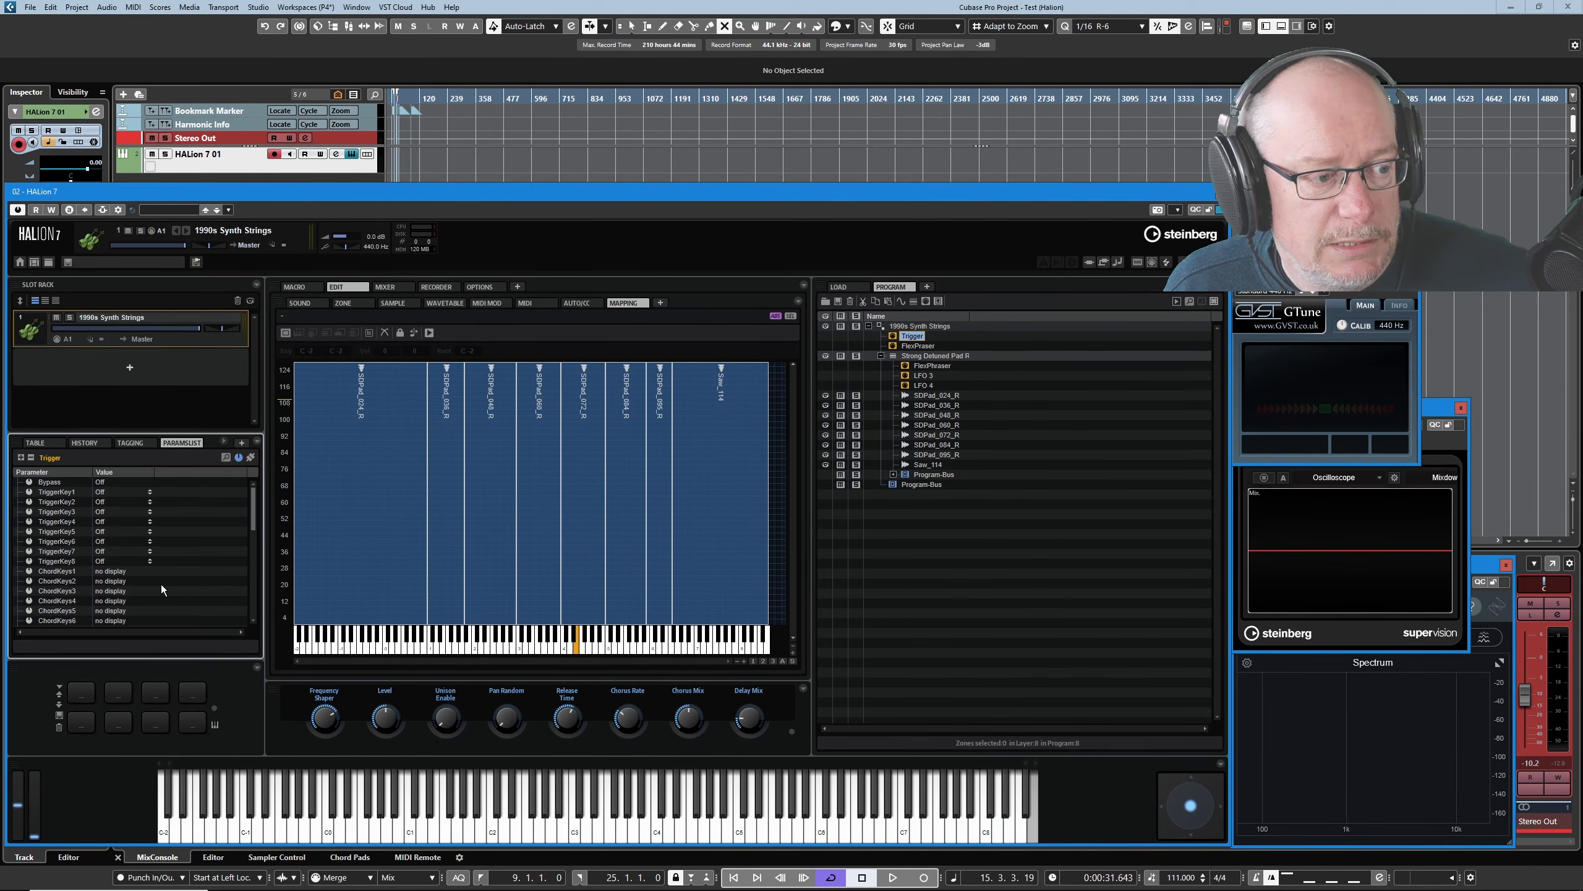
click(944, 425)
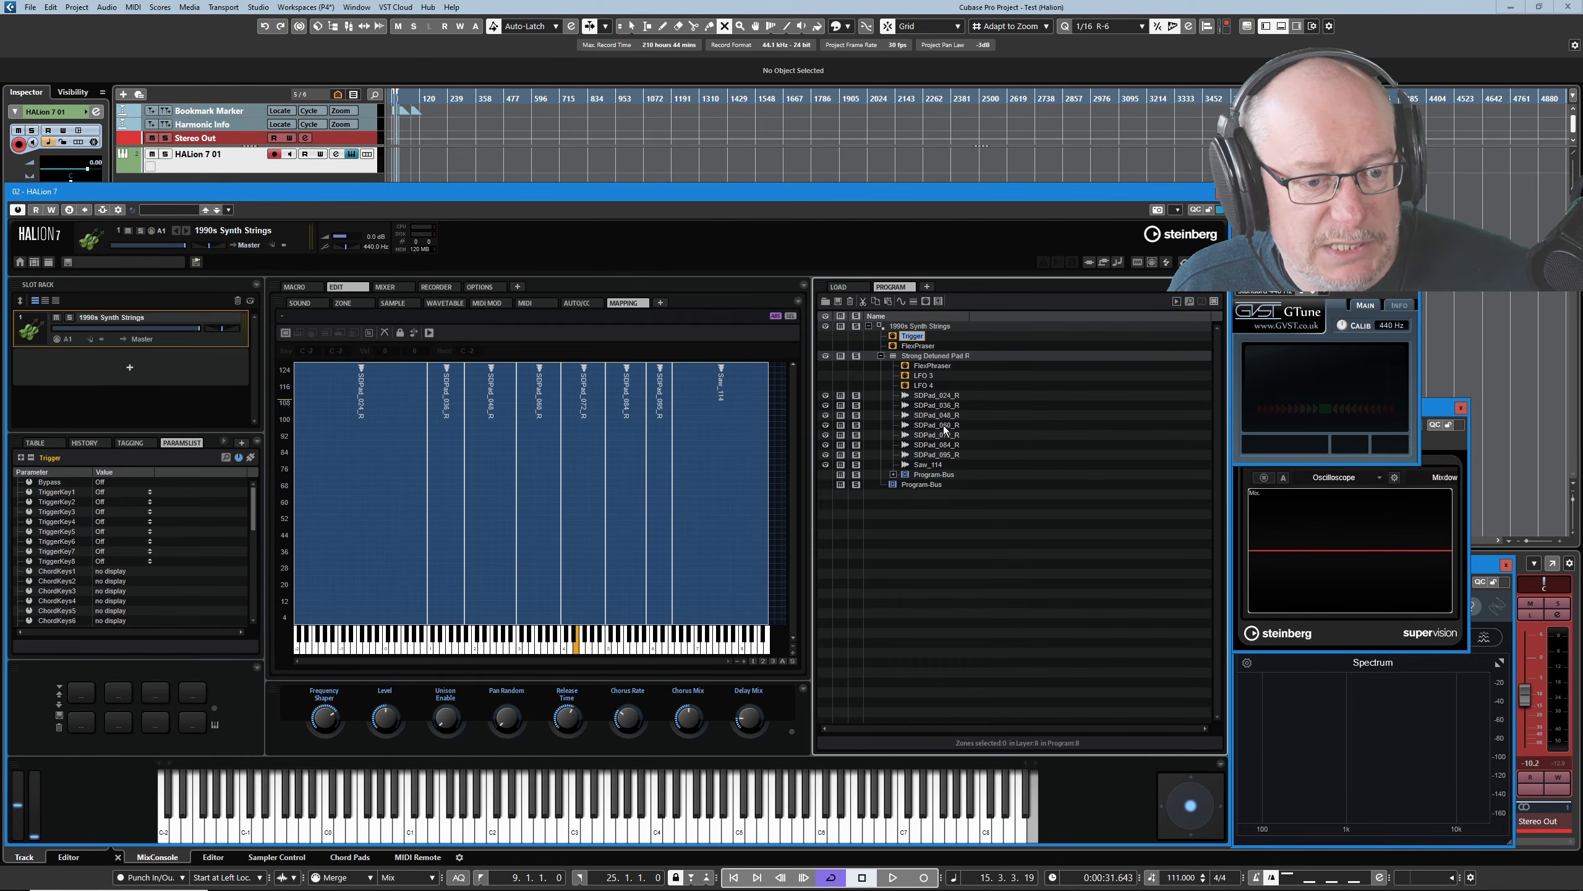
click(945, 406)
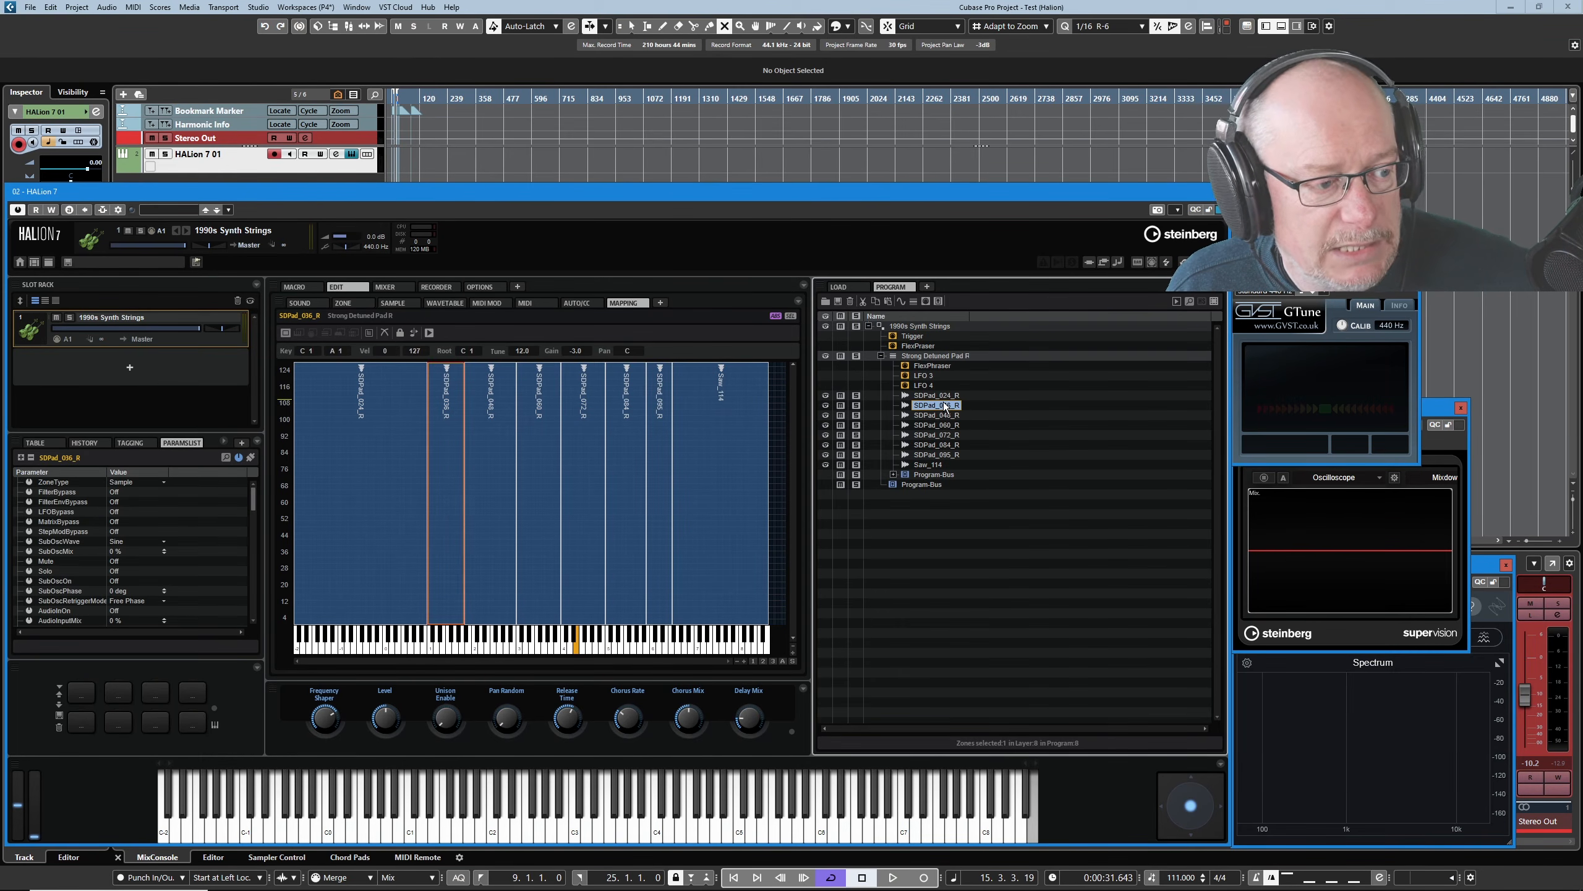
click(944, 366)
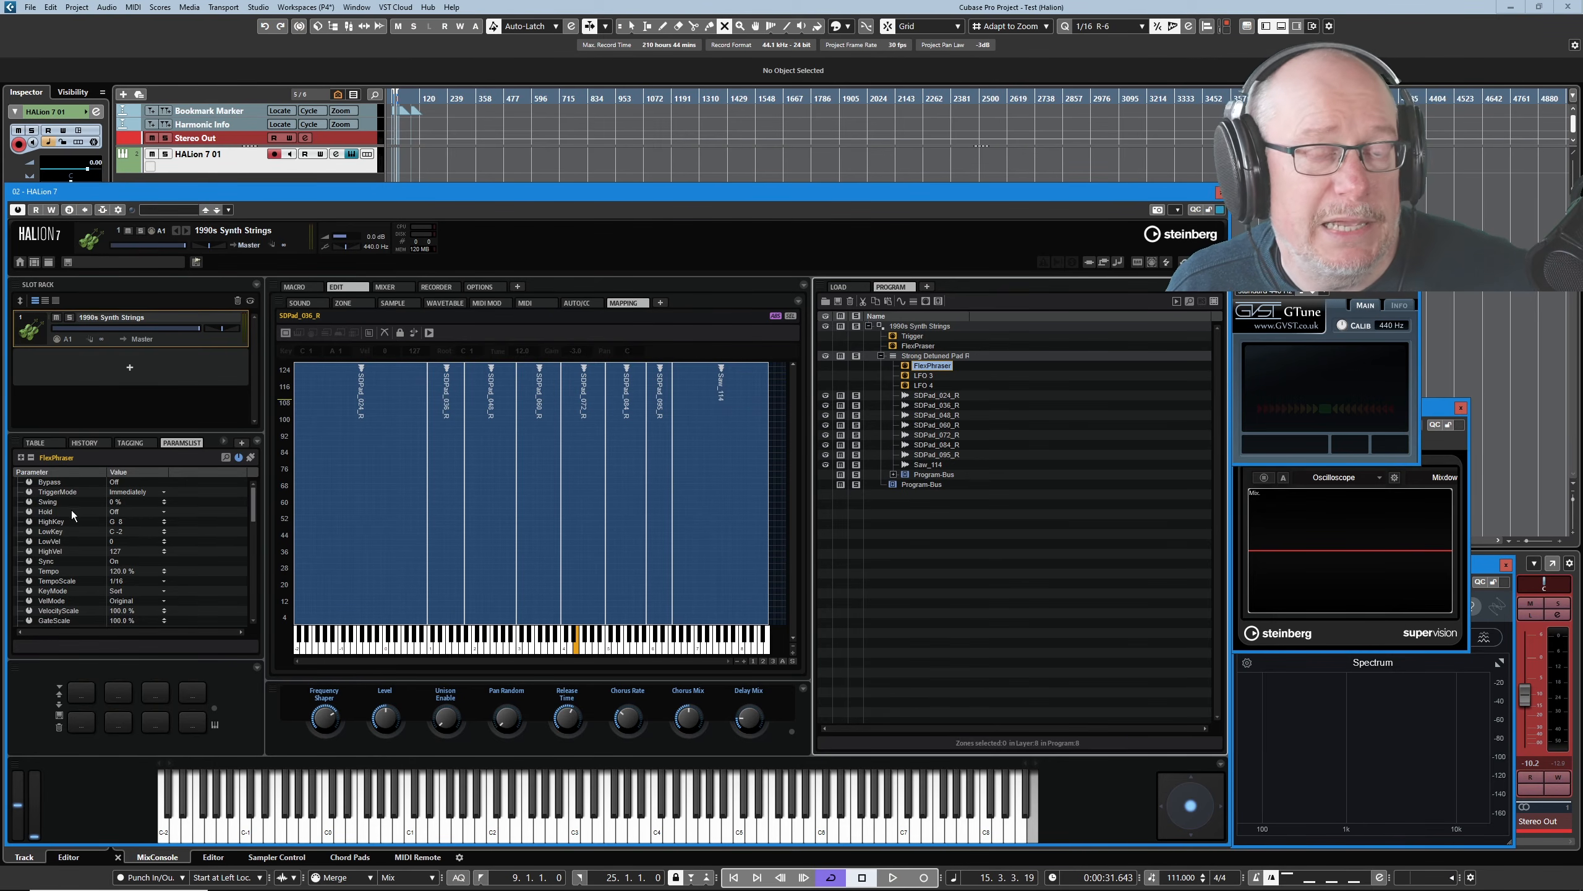
Rename the PARAMLIST tab as PARAMS.
right_click(178, 444)
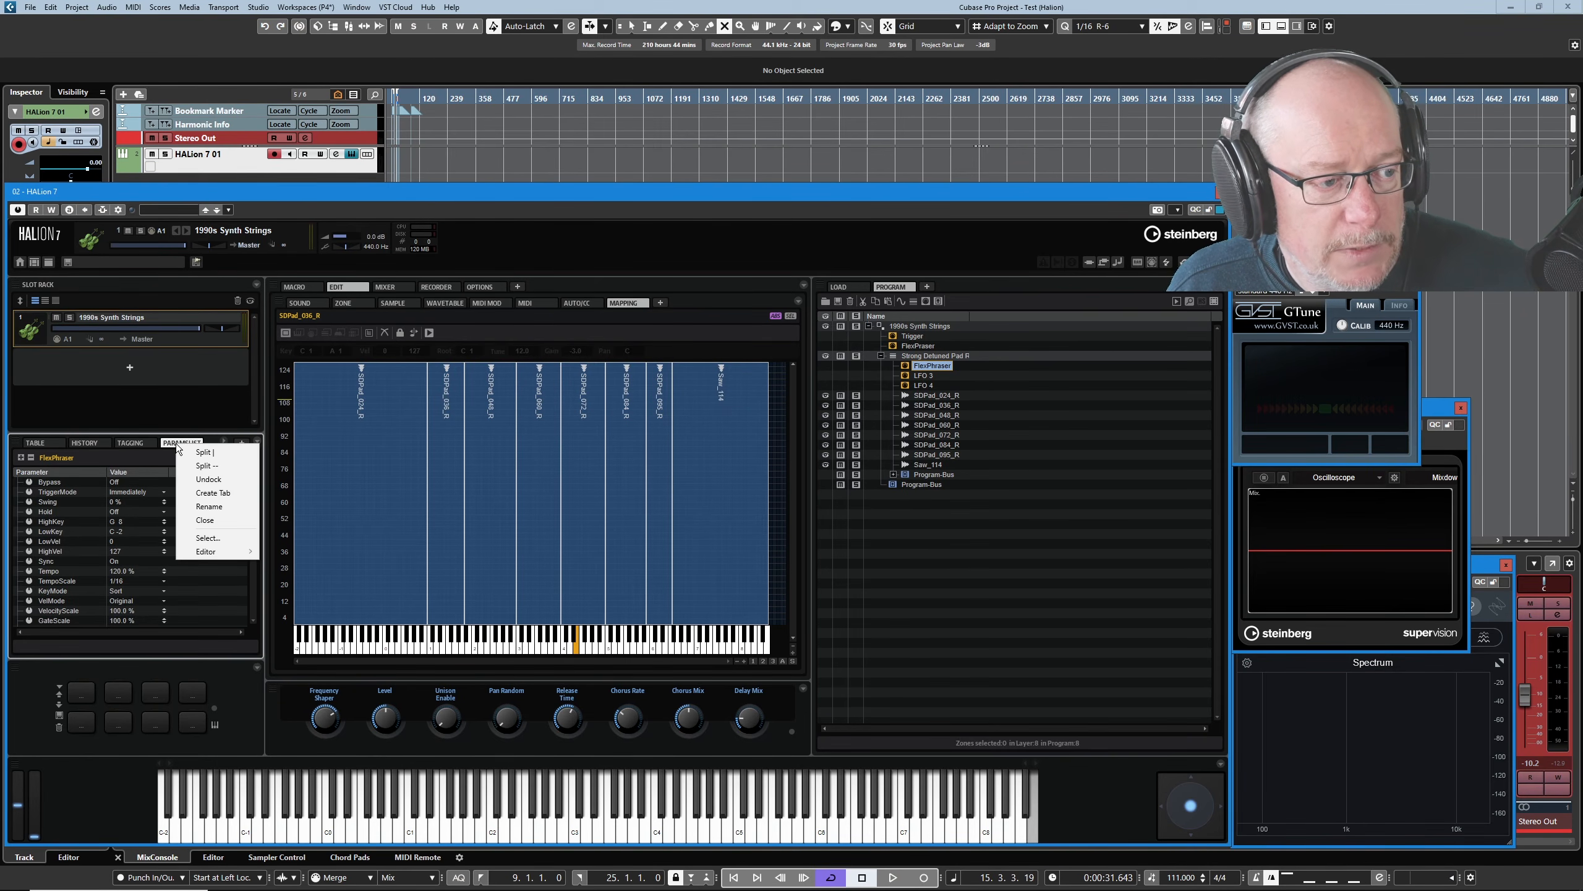
click(212, 506)
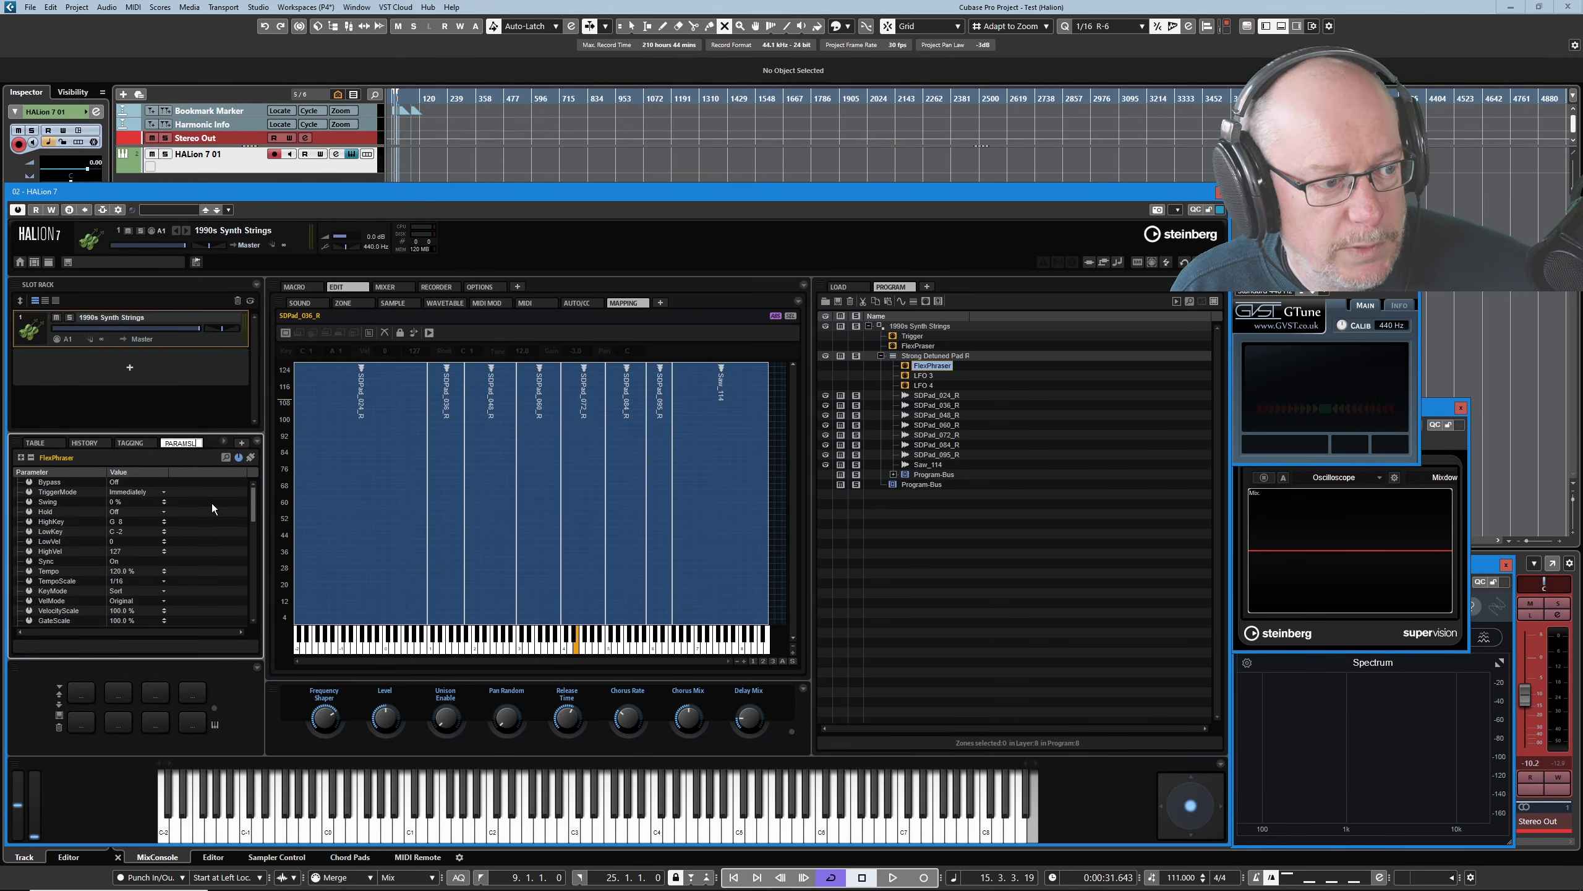
key(BackSpace)
key(Return)
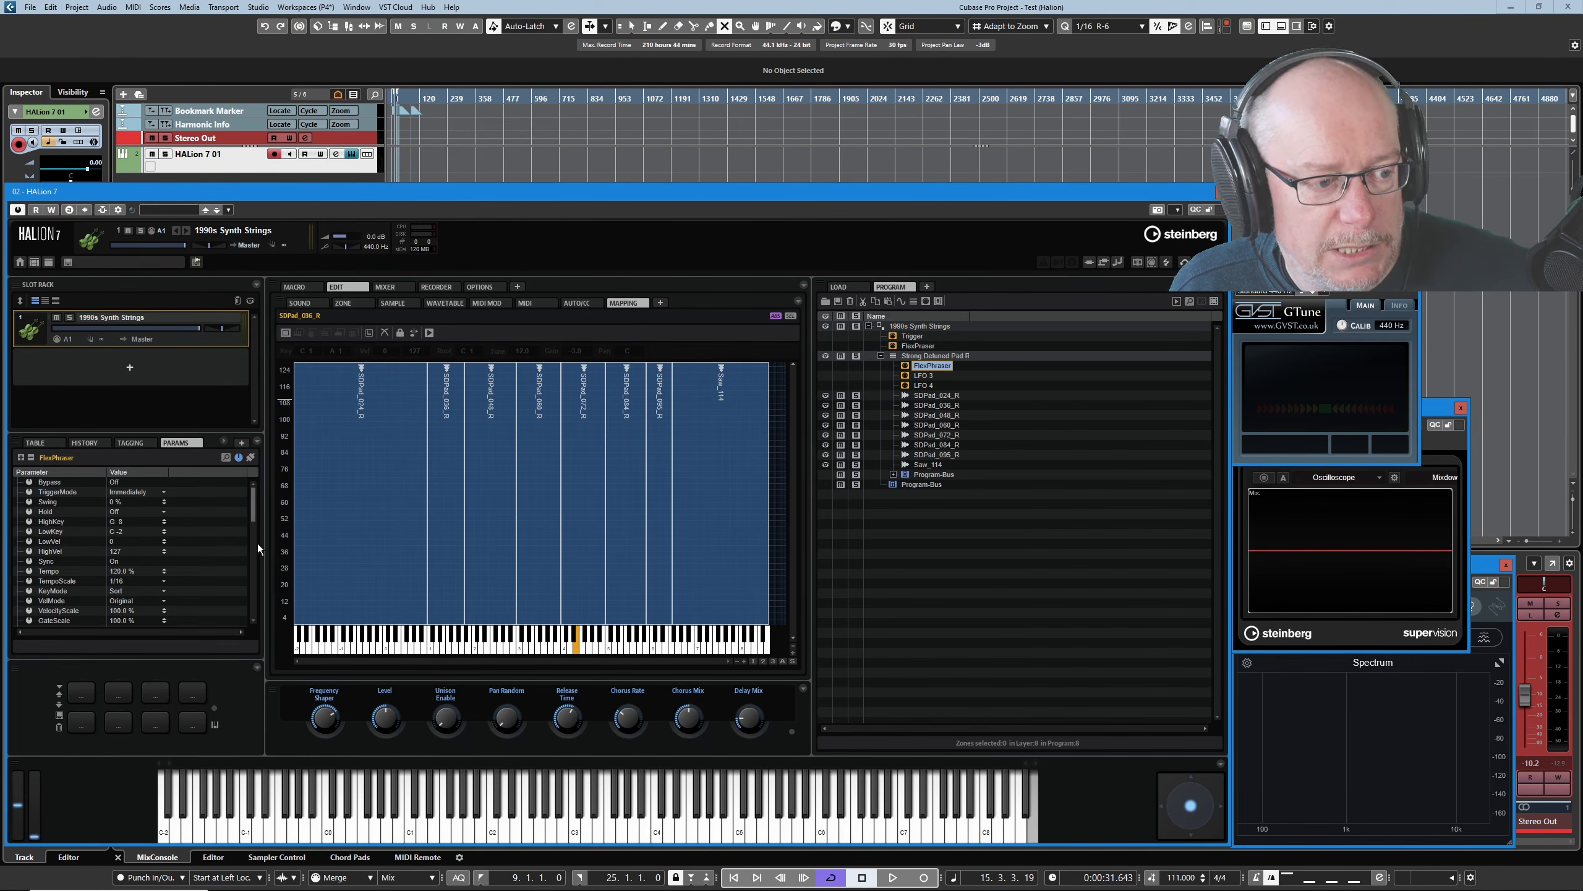
Narrow the HALion window and rebalance the heights of the Slot Rack, PARAMS and Trigger Pads frames.
mouse_move(261, 543)
mouse_down()
mouse_move(240, 541)
mouse_move(260, 540)
mouse_up()
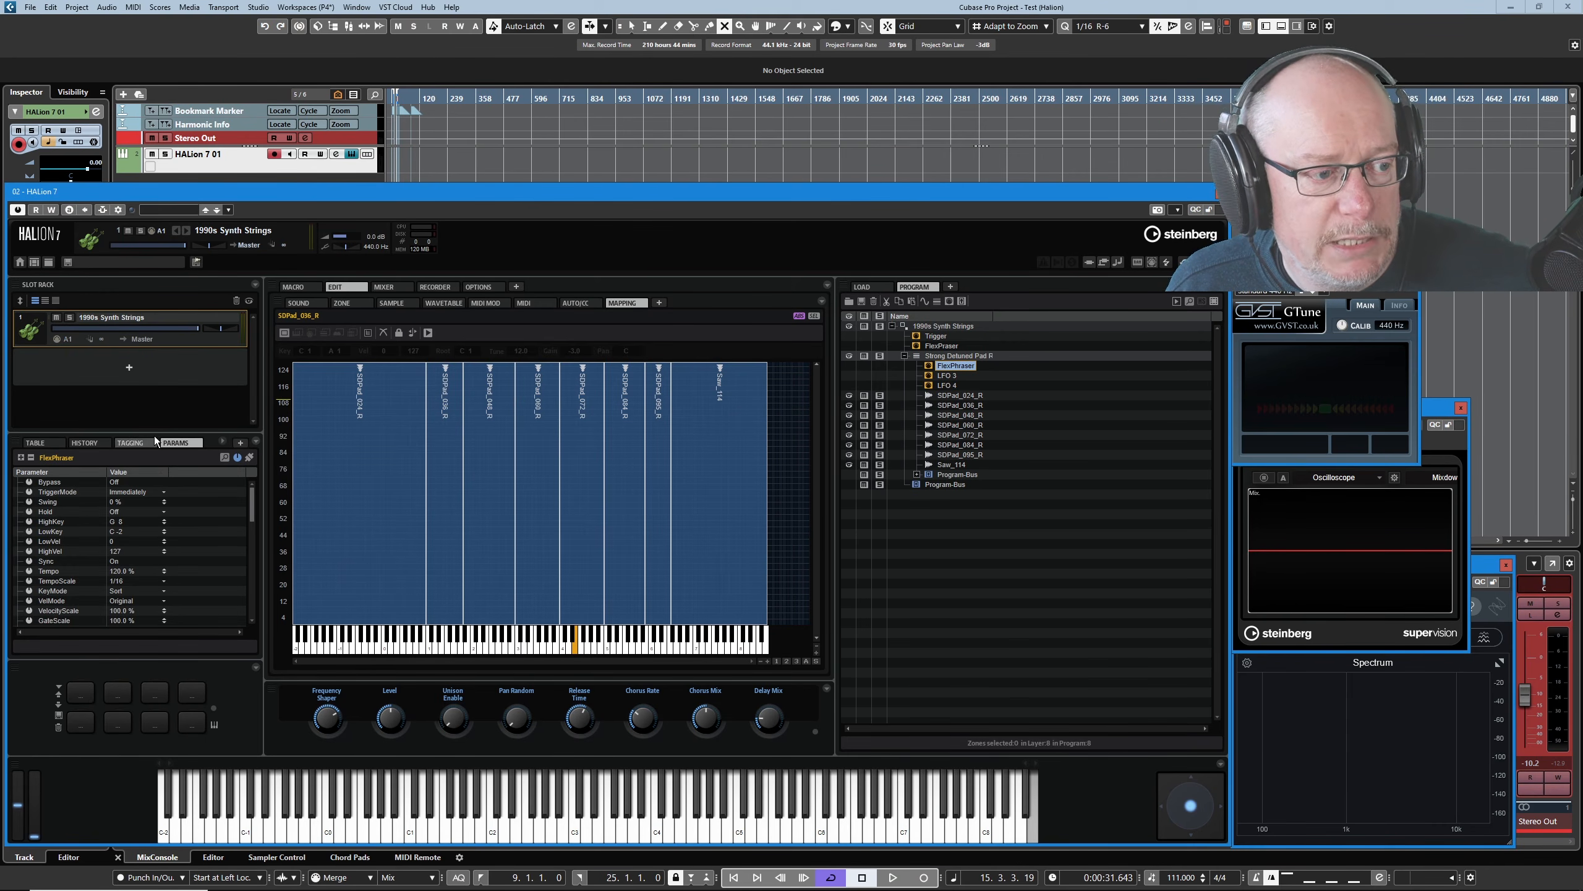
mouse_move(156, 436)
mouse_down()
mouse_move(152, 522)
mouse_move(149, 389)
mouse_move(147, 437)
mouse_up()
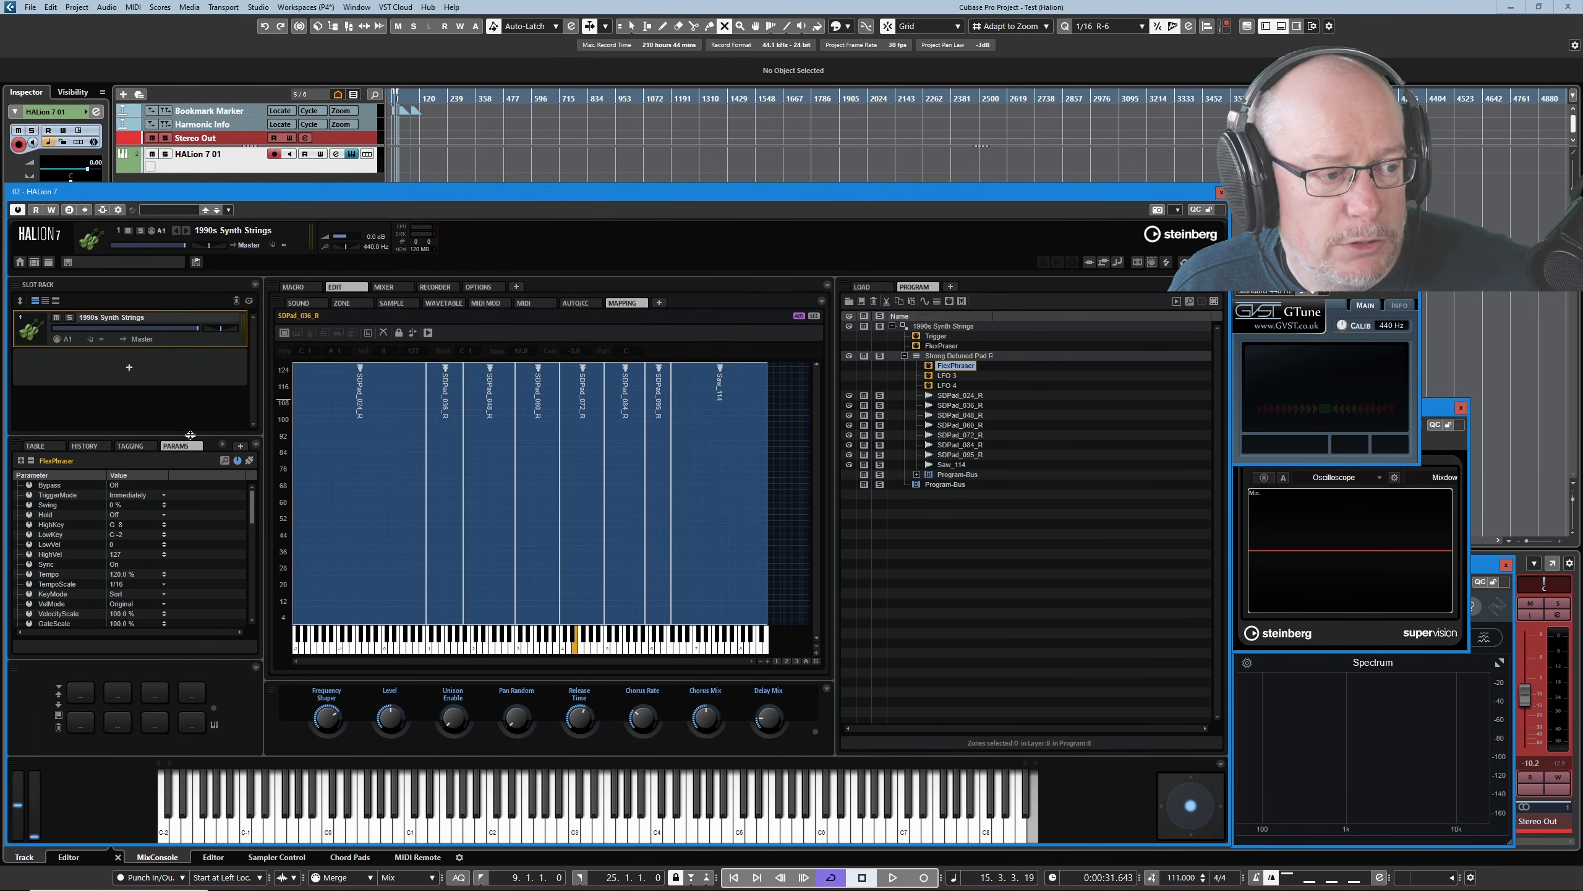
drag(190, 435, 140, 423)
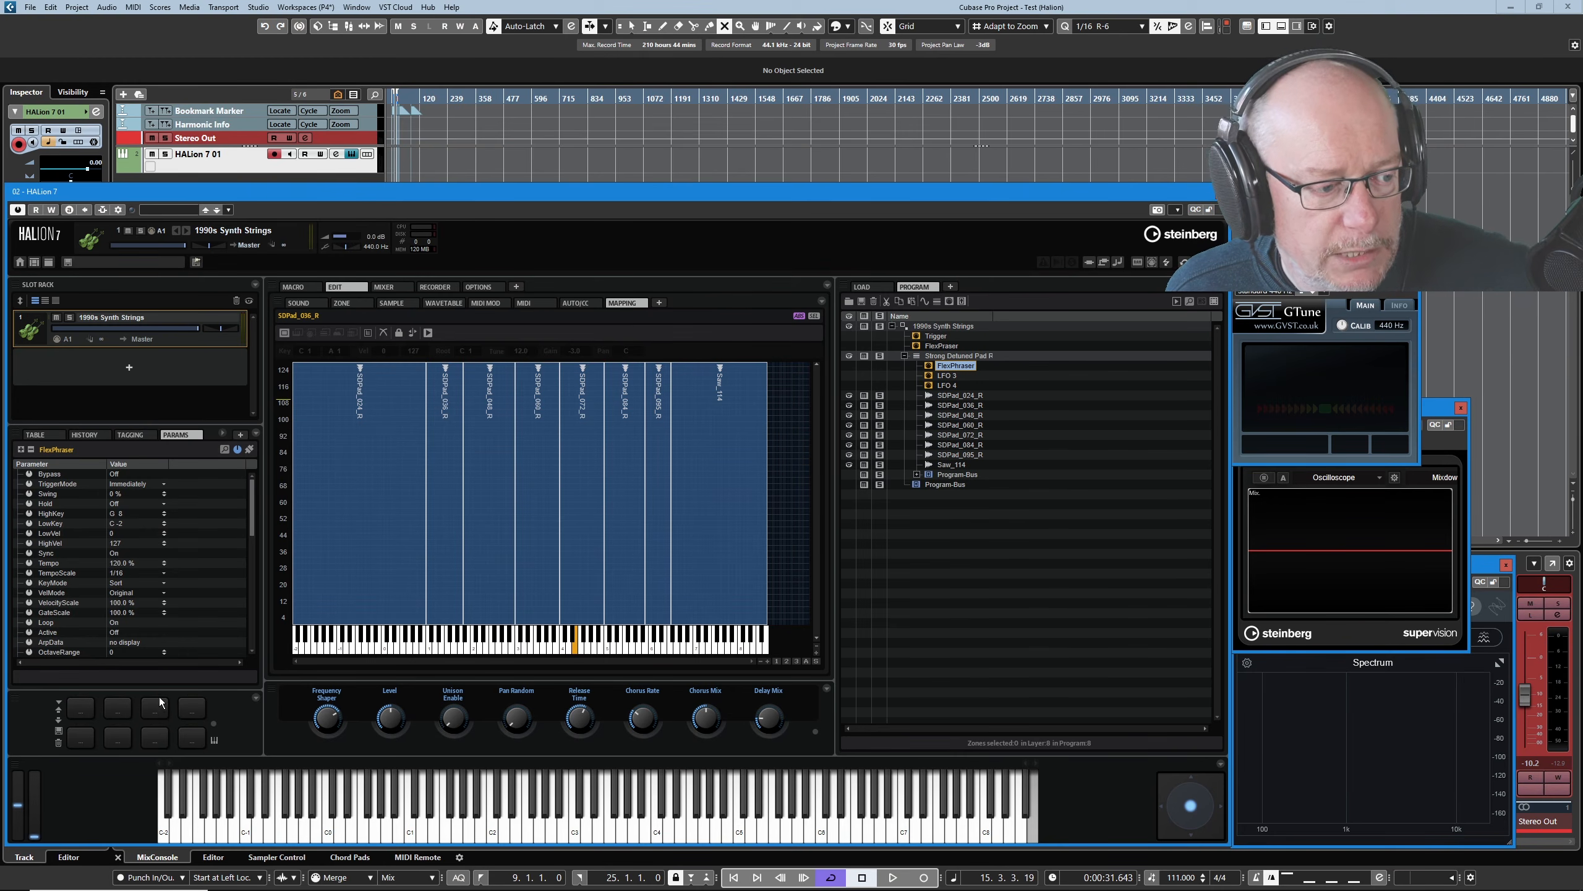
drag(161, 692, 123, 706)
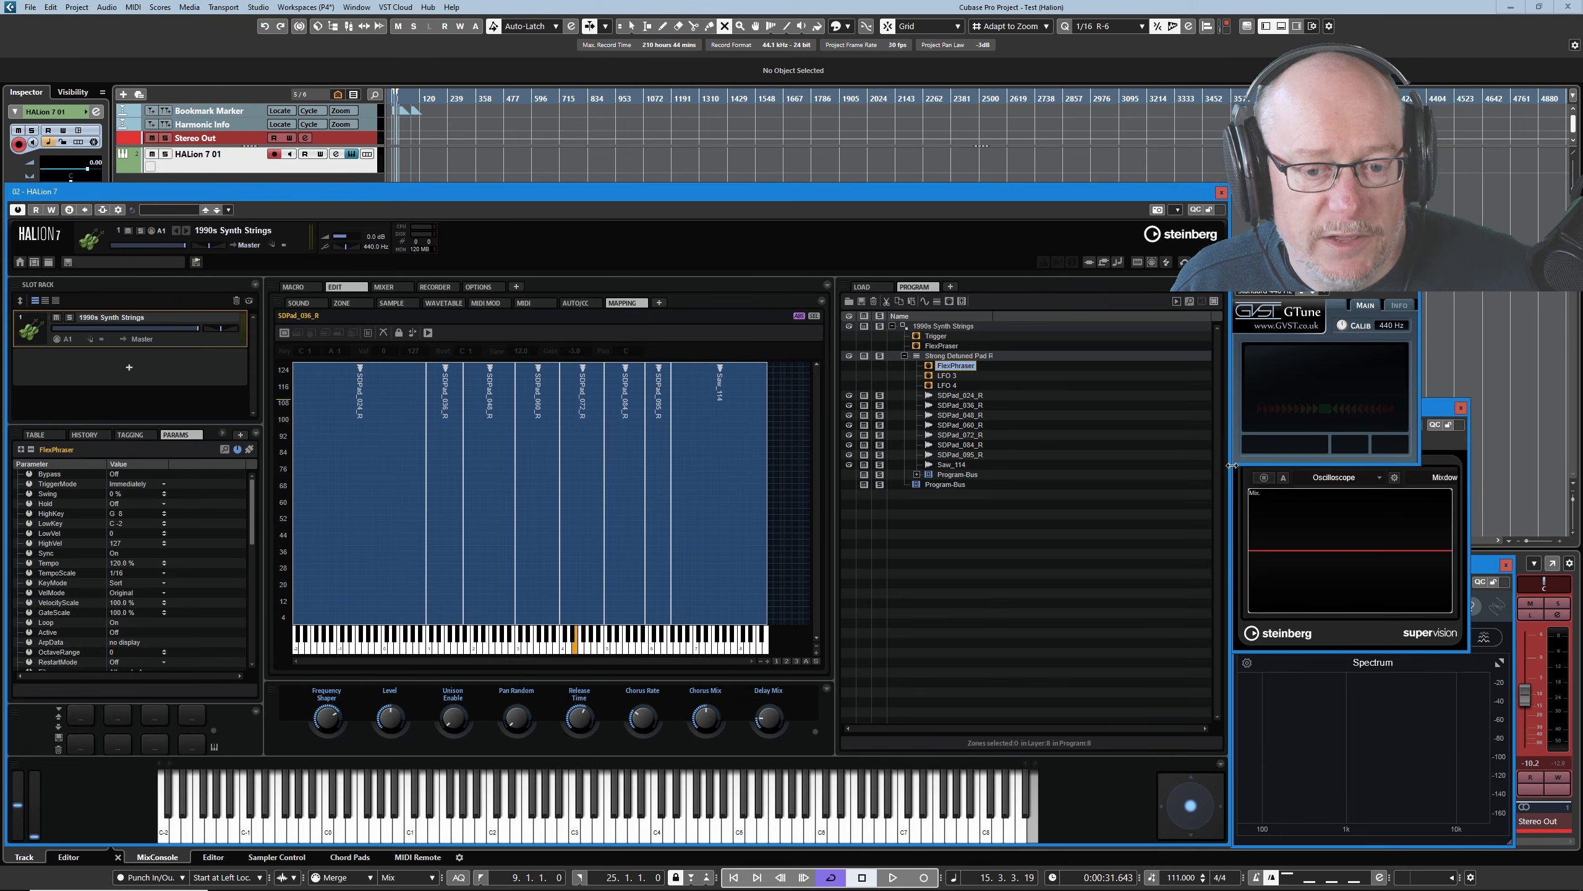
drag(1232, 465, 1149, 640)
mouse_move(262, 580)
mouse_down()
mouse_move(369, 581)
mouse_move(264, 582)
mouse_up()
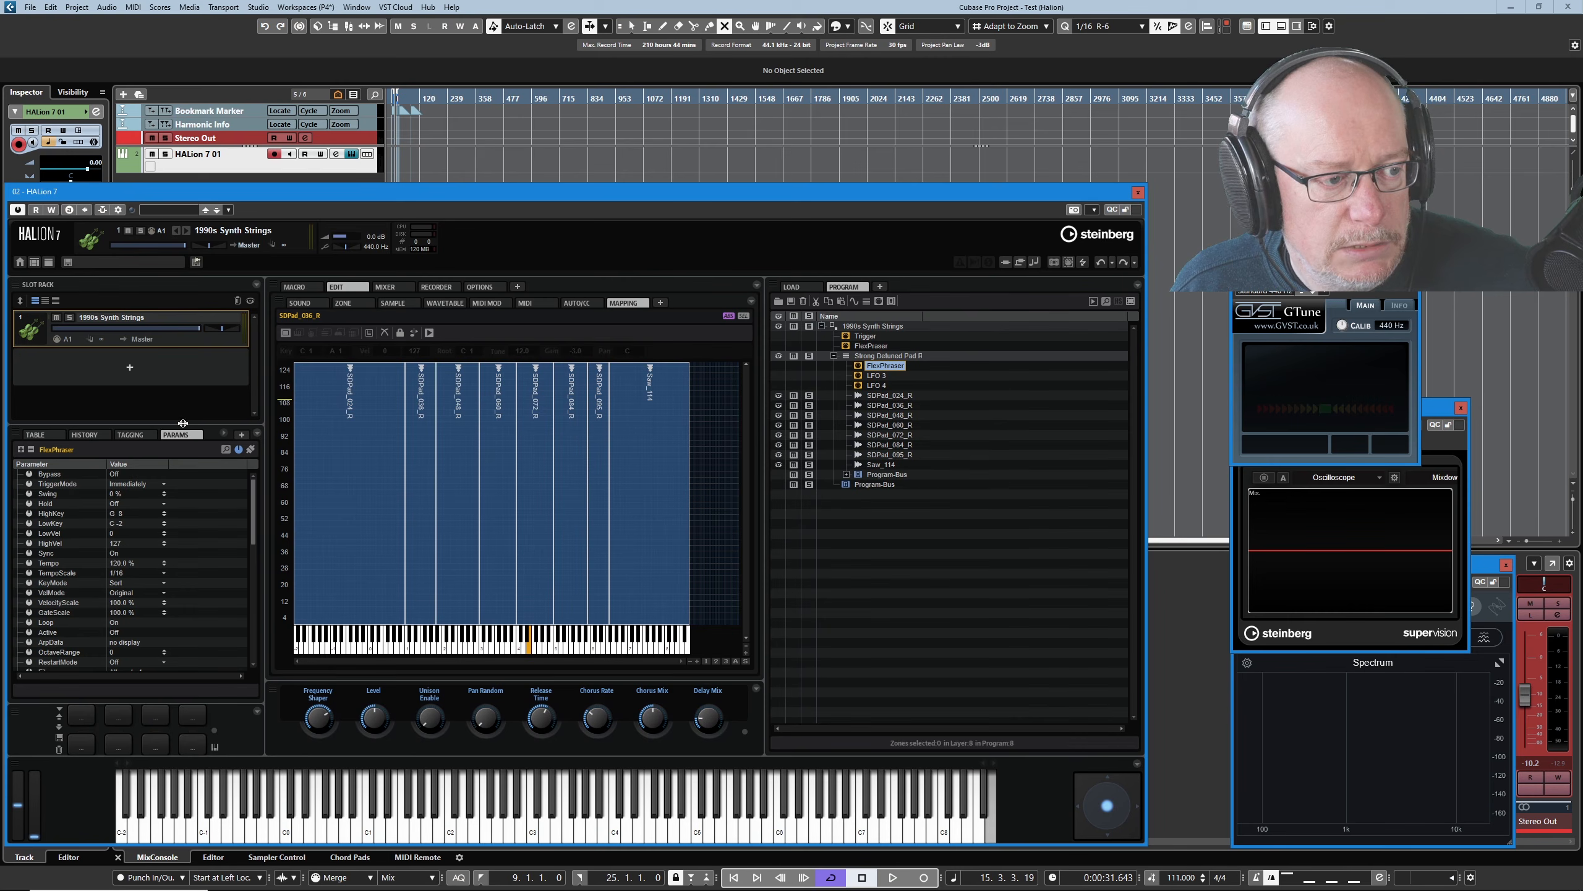
drag(182, 423, 182, 456)
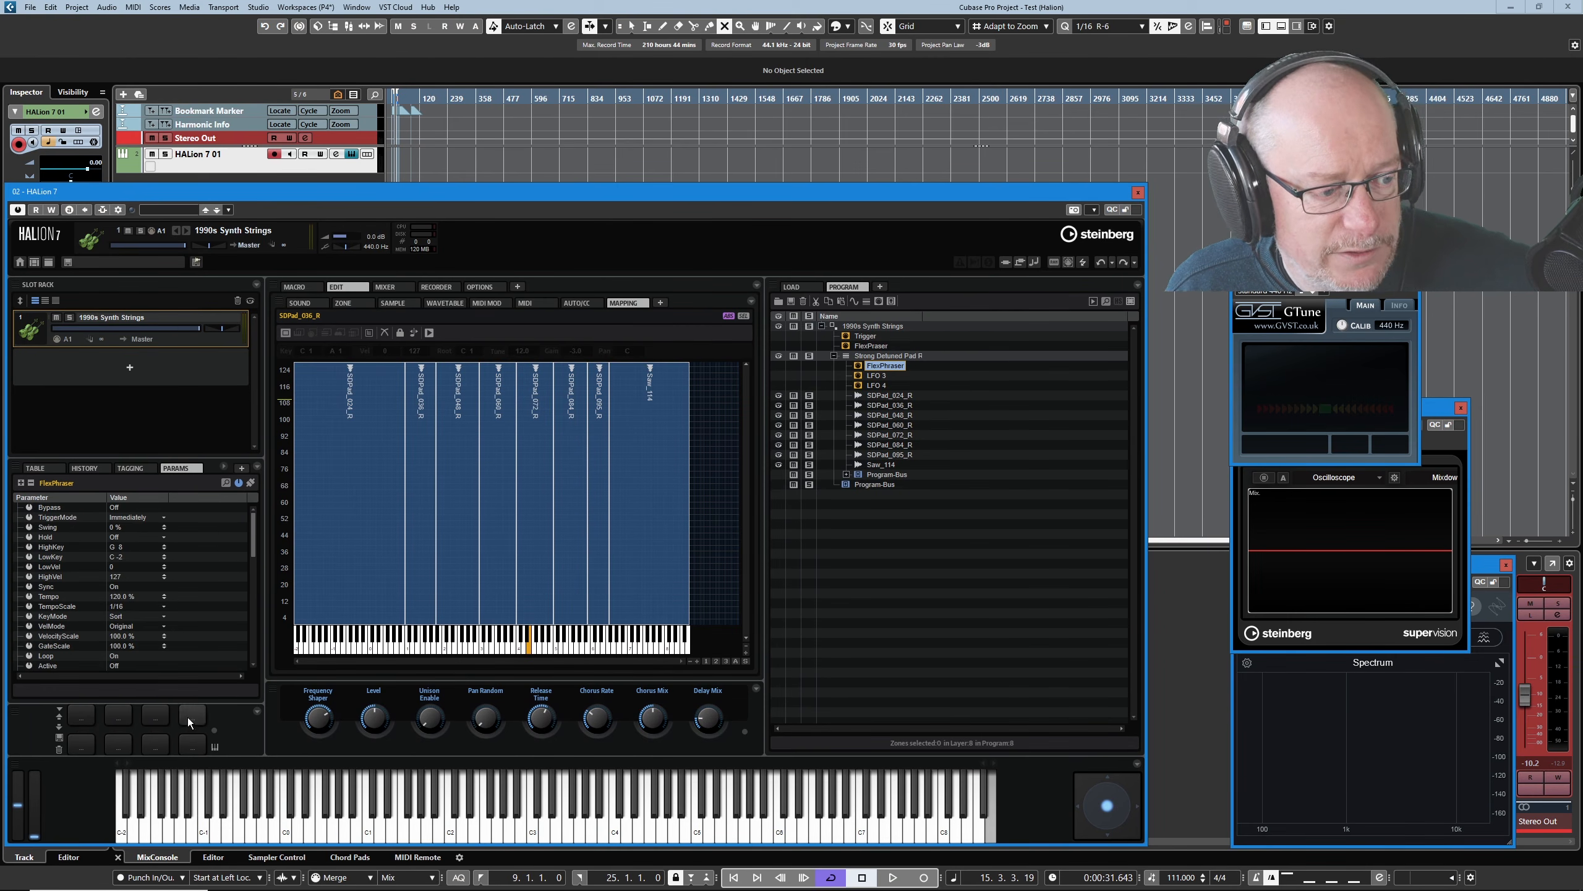
drag(187, 700, 175, 663)
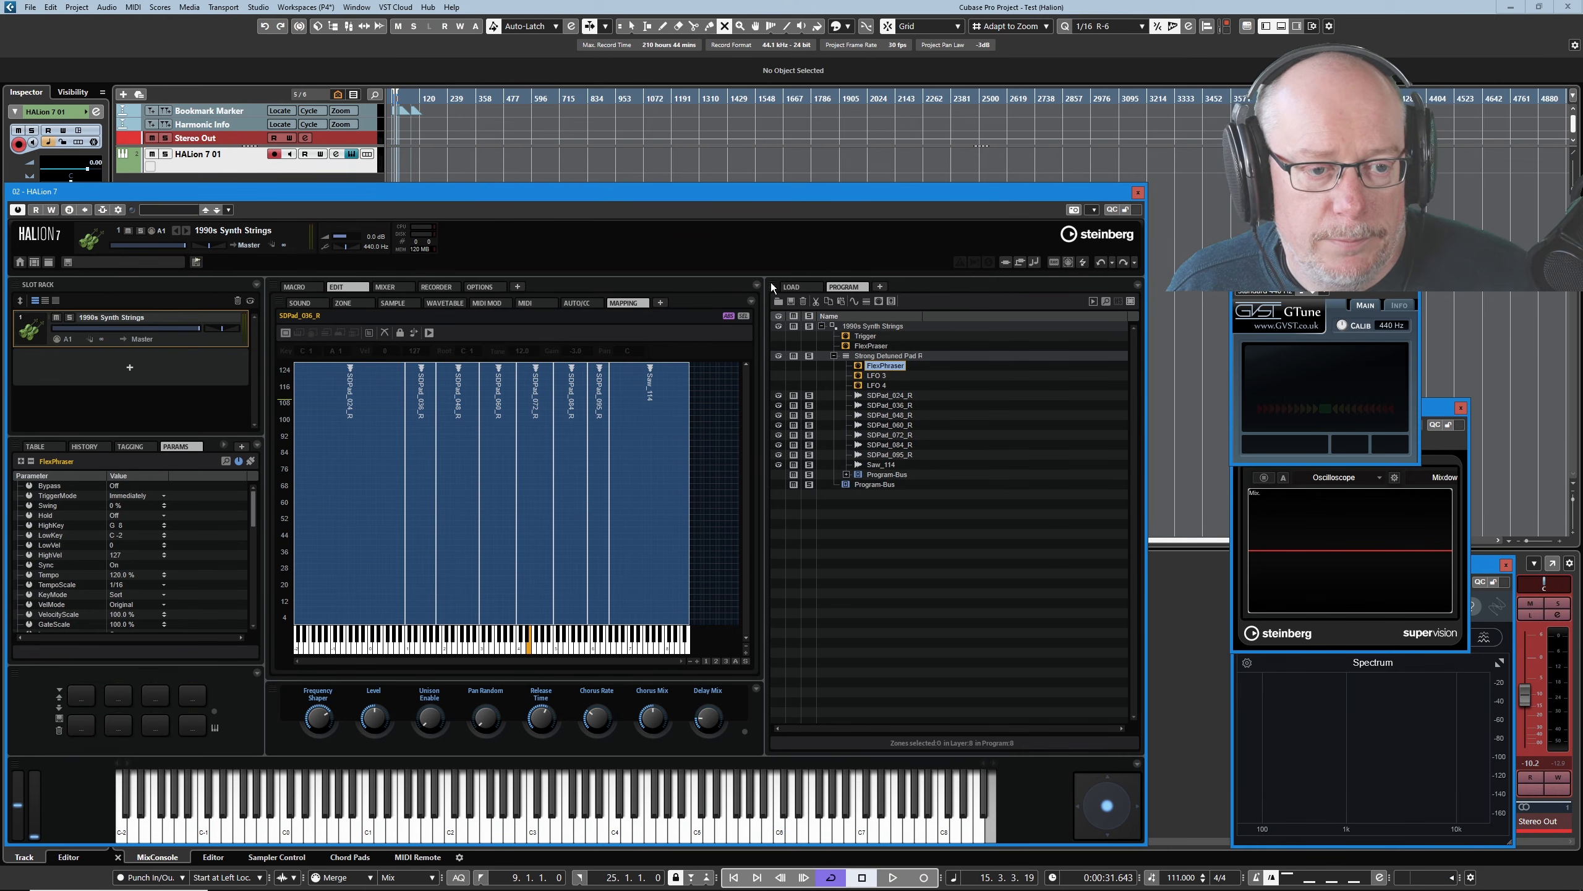
Place the LOAD and PROGRAM tabs in a full-height frame beside the whole layout, close the original frame, and narrow the window.
drag(773, 285, 1142, 435)
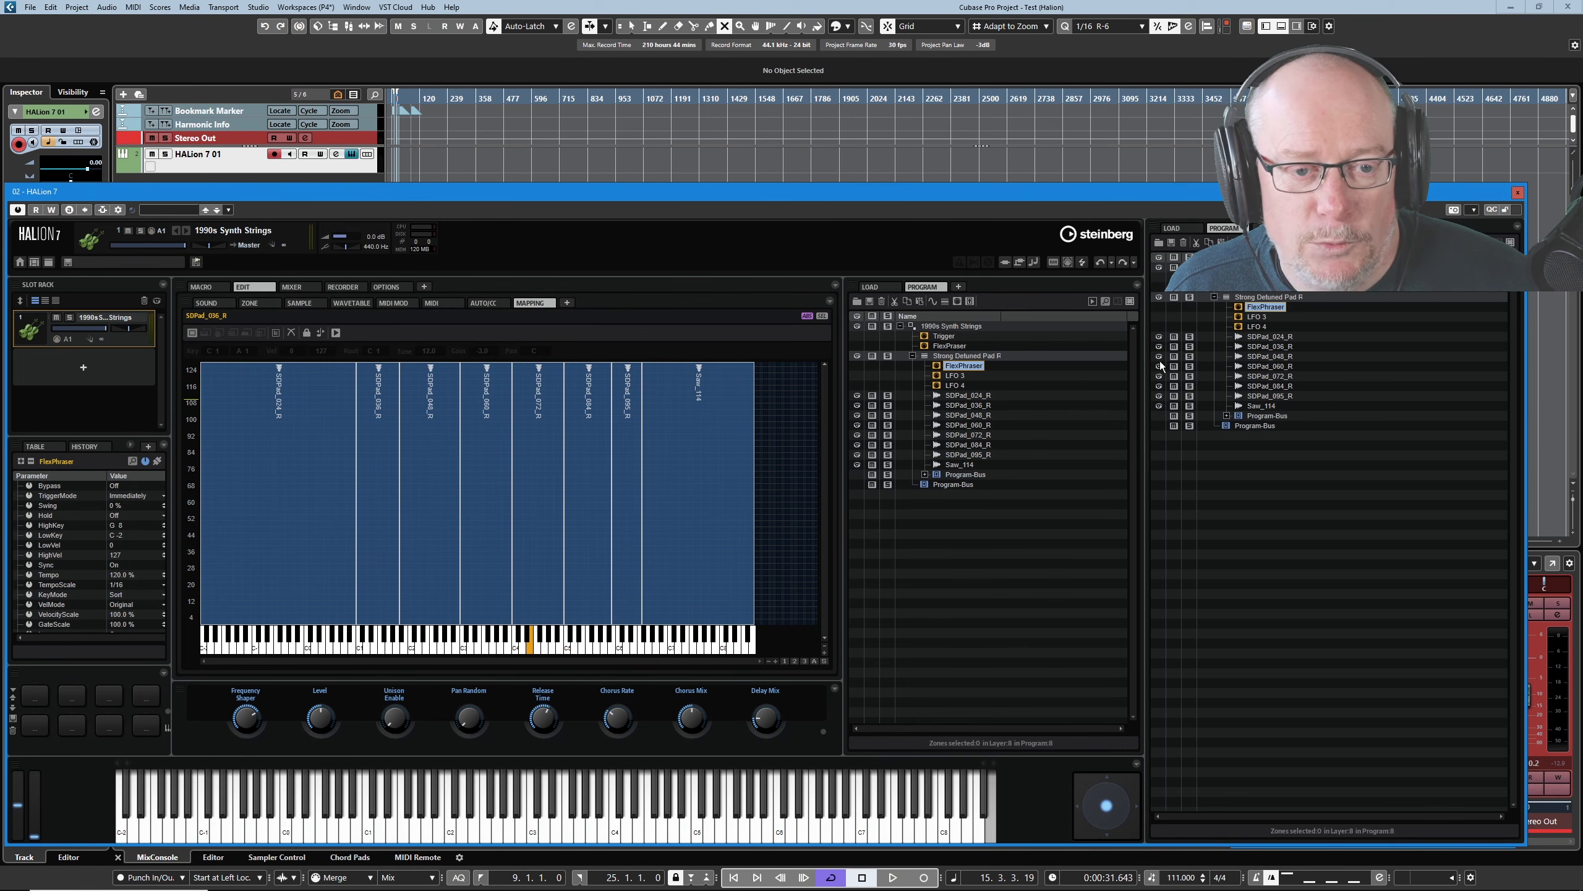
click(1138, 284)
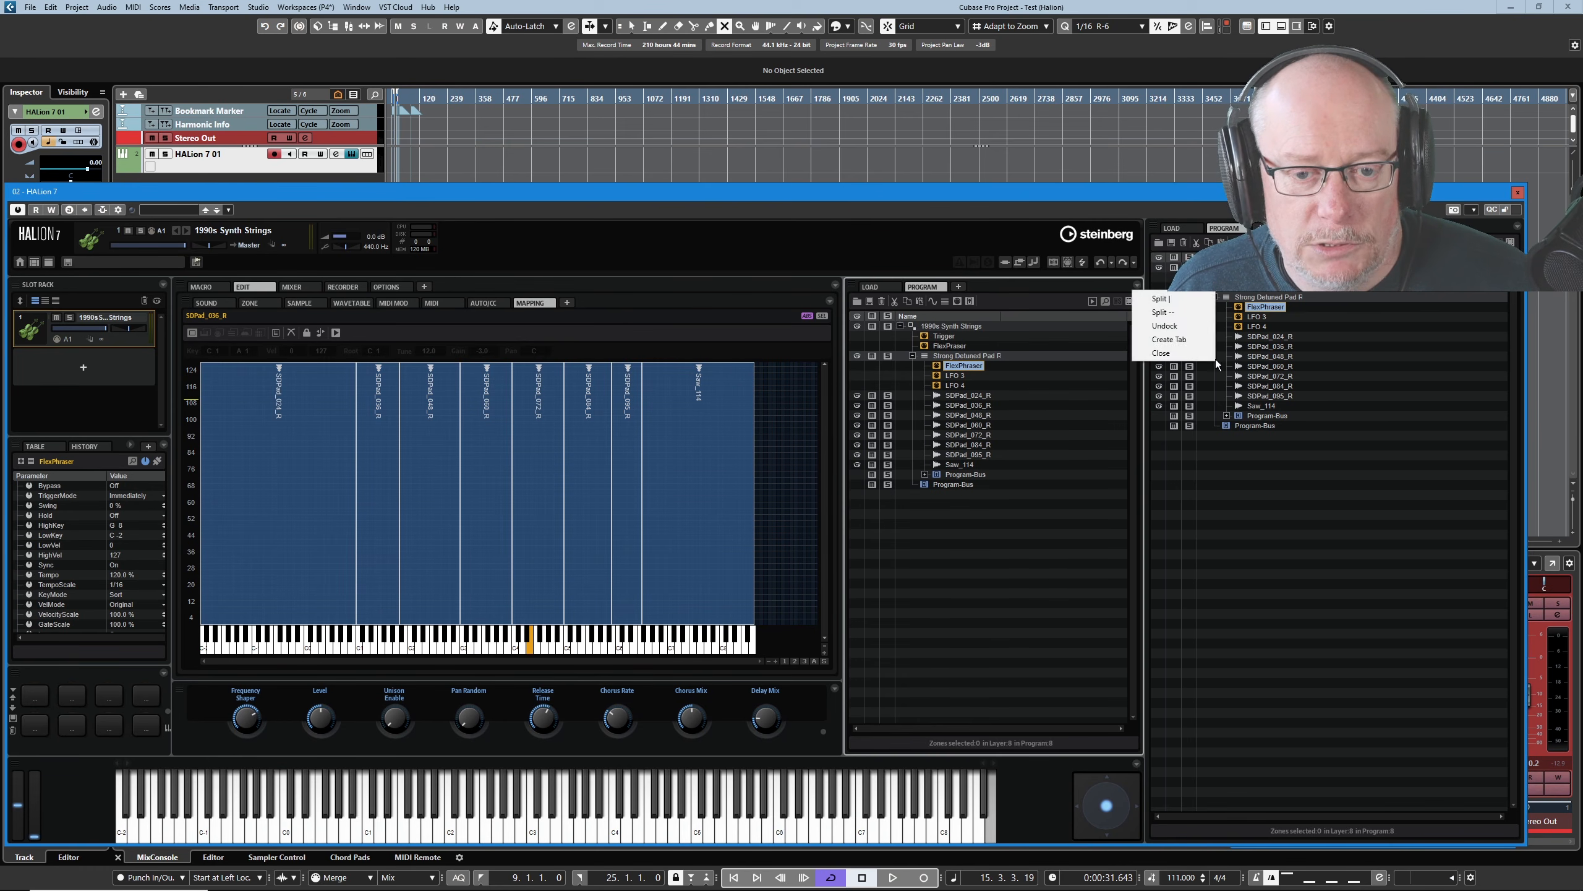
click(1172, 354)
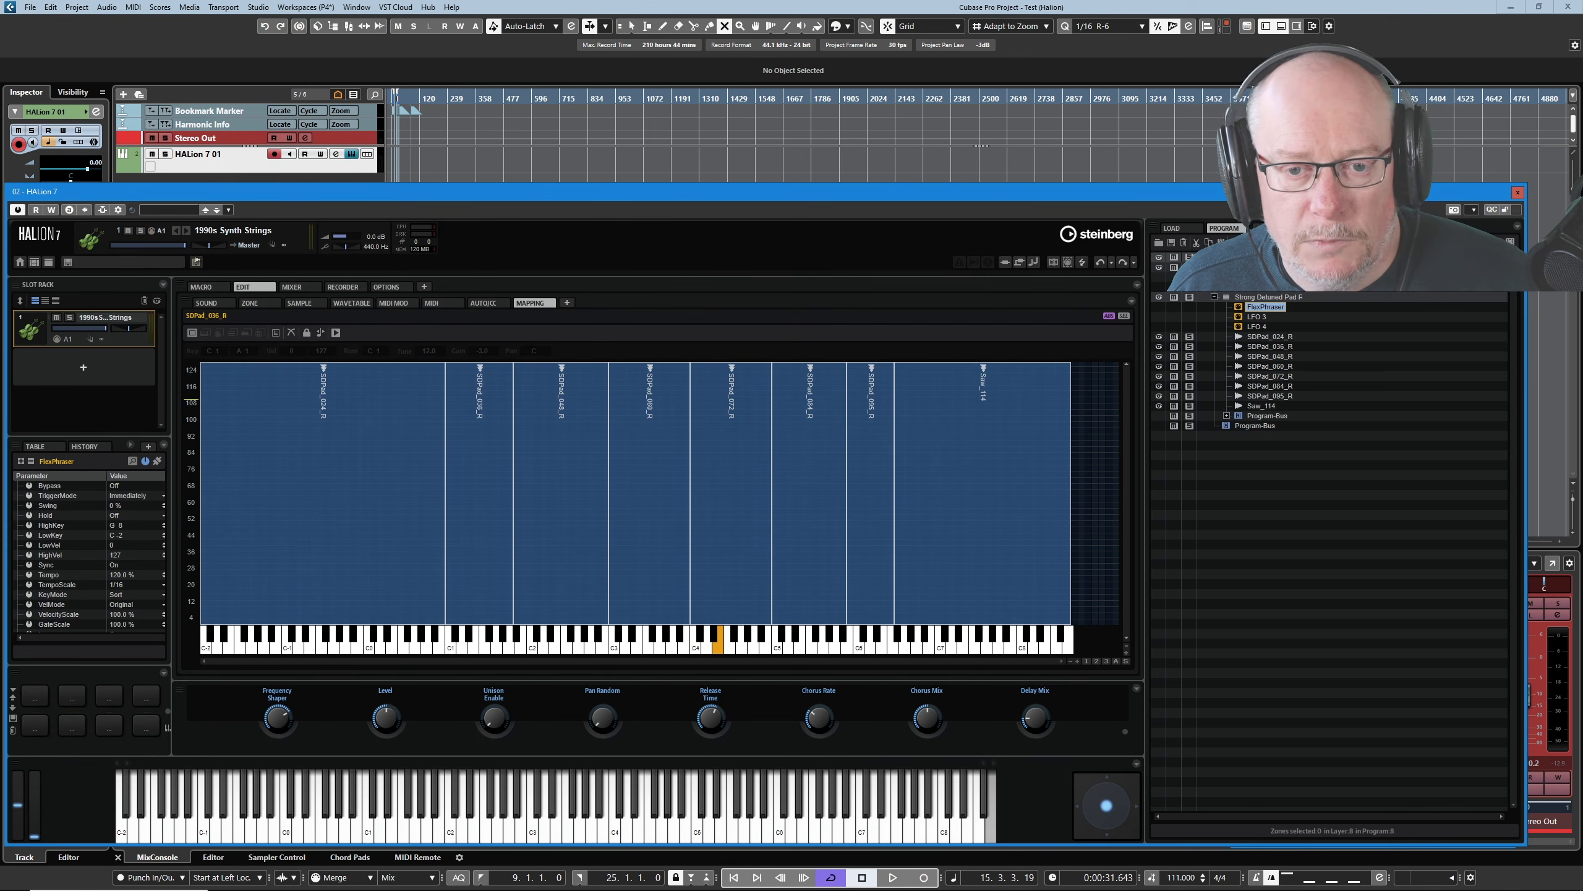
drag(1525, 387, 1225, 398)
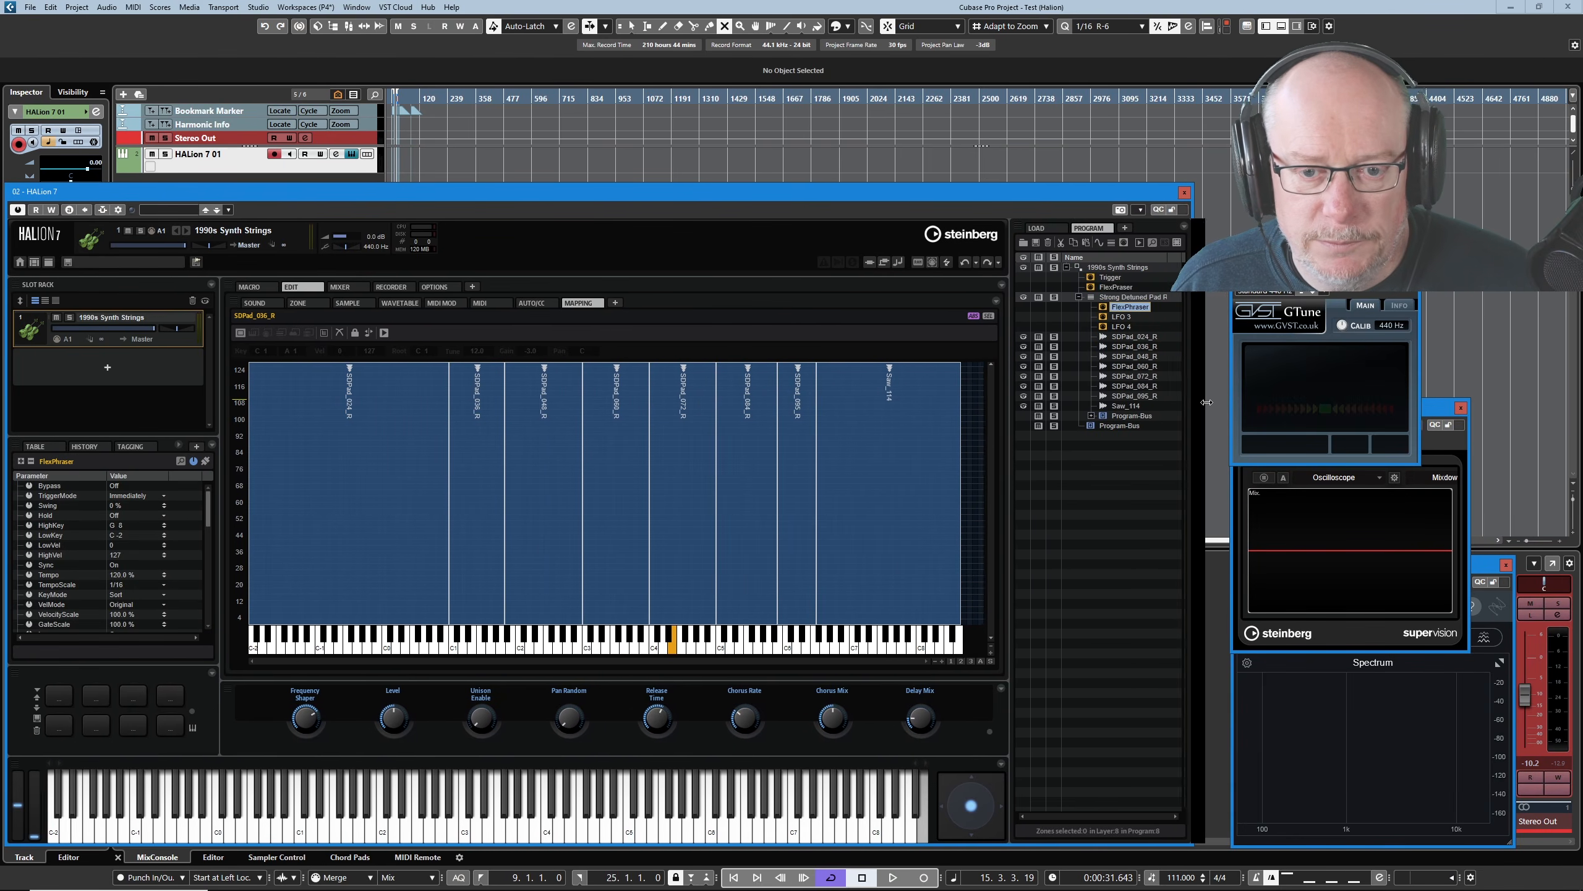
Show MediaBay within the full-height frame's LOAD tab and open its instrument selection.
click(1061, 228)
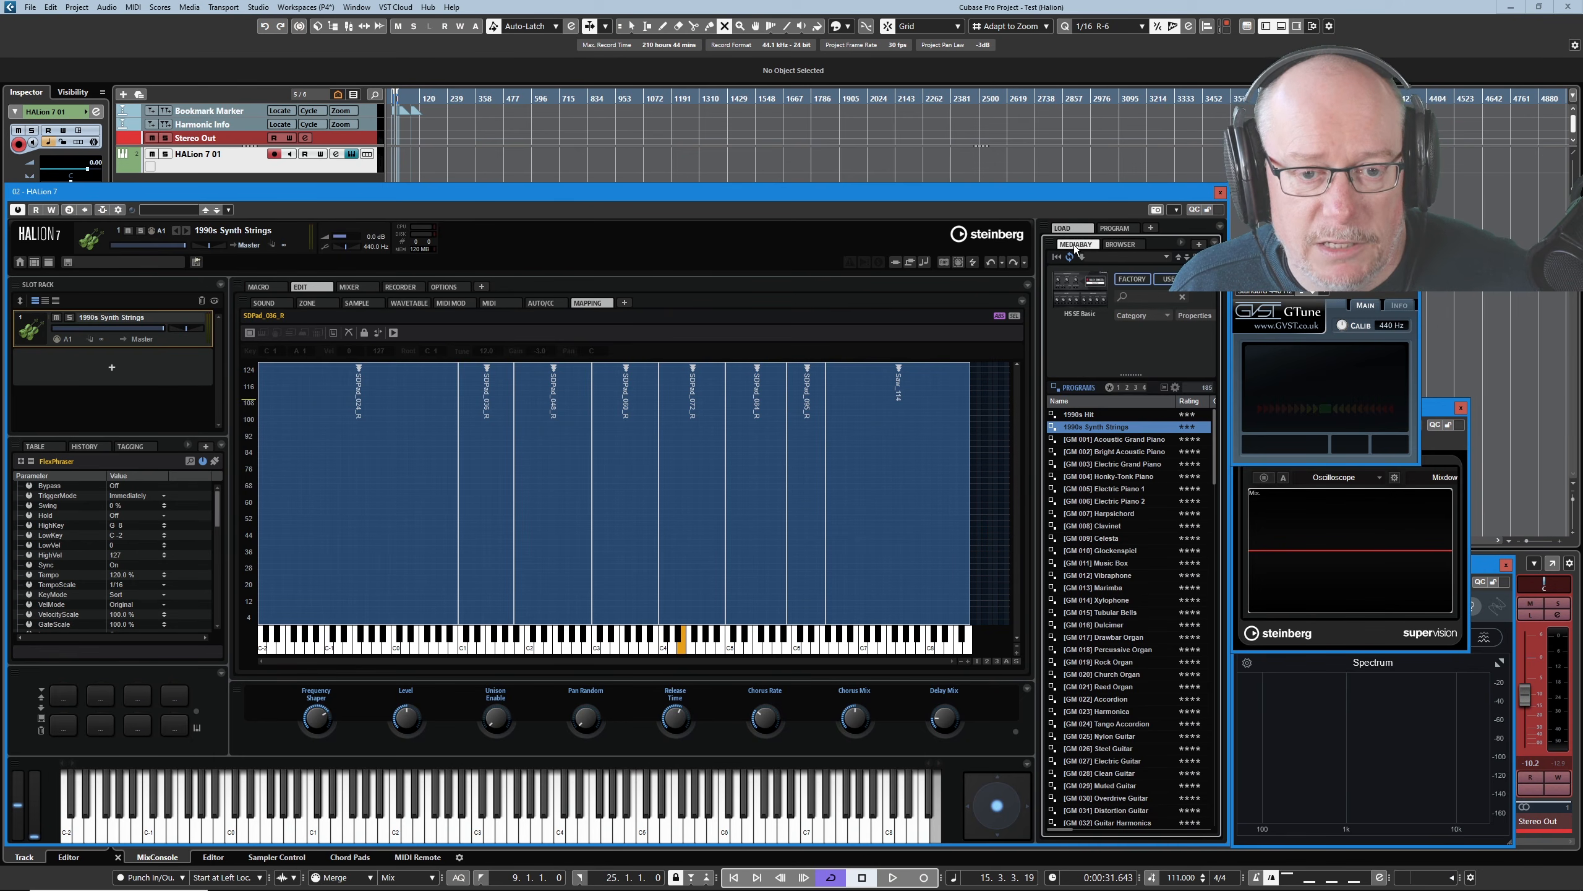
click(1081, 293)
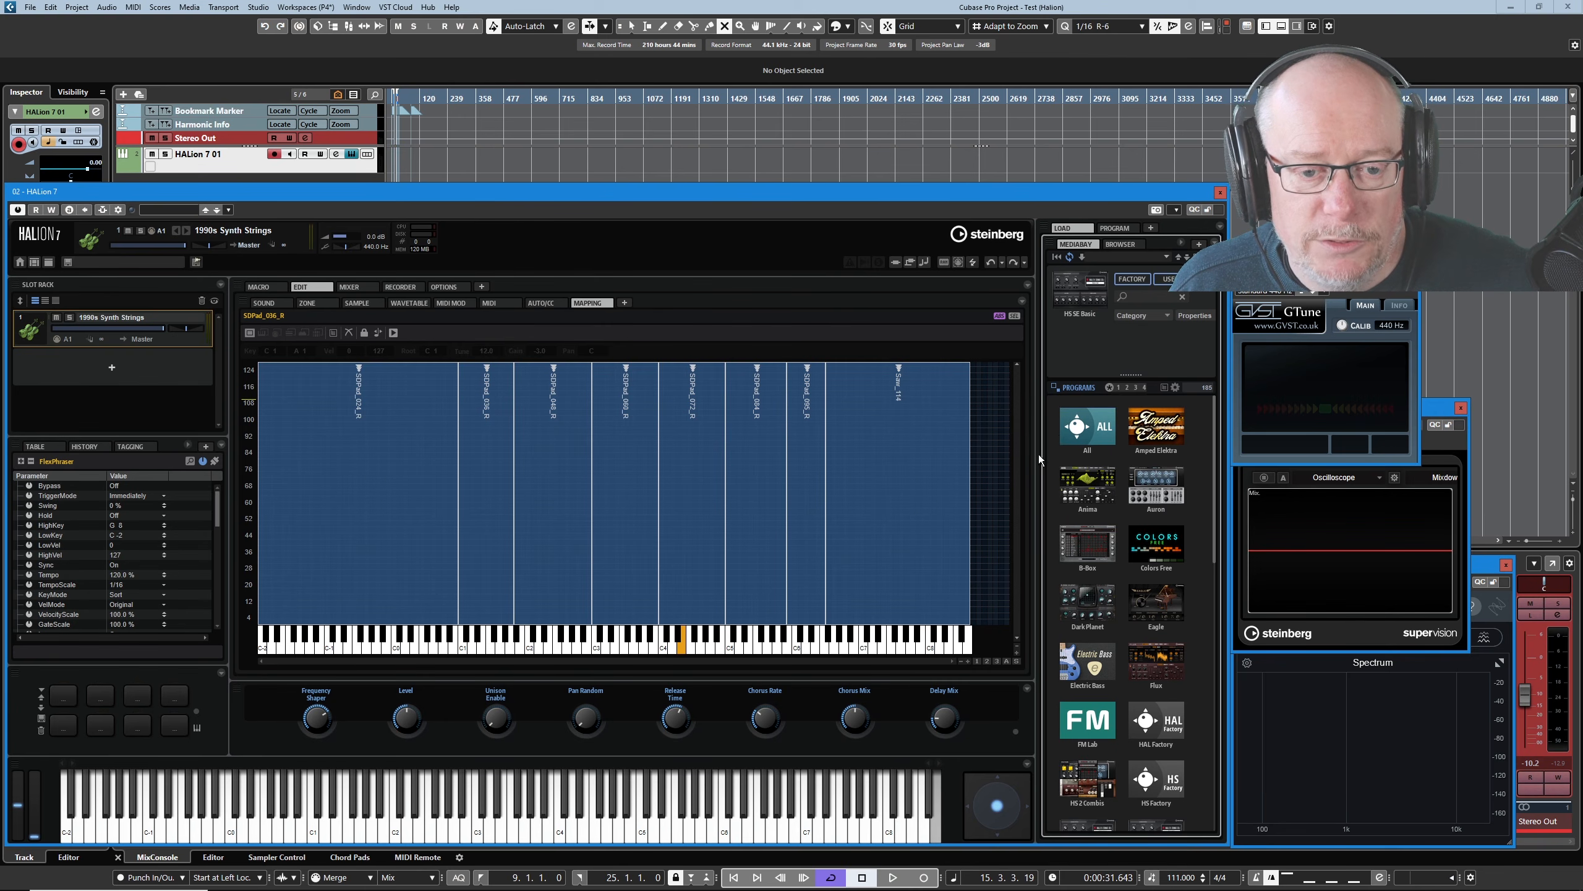
Widen the full-height LOAD/PROGRAM frame with its PROGRAM tab shown, and widen the Slot Rack column until all four lower tabs fit.
drag(1037, 443, 980, 448)
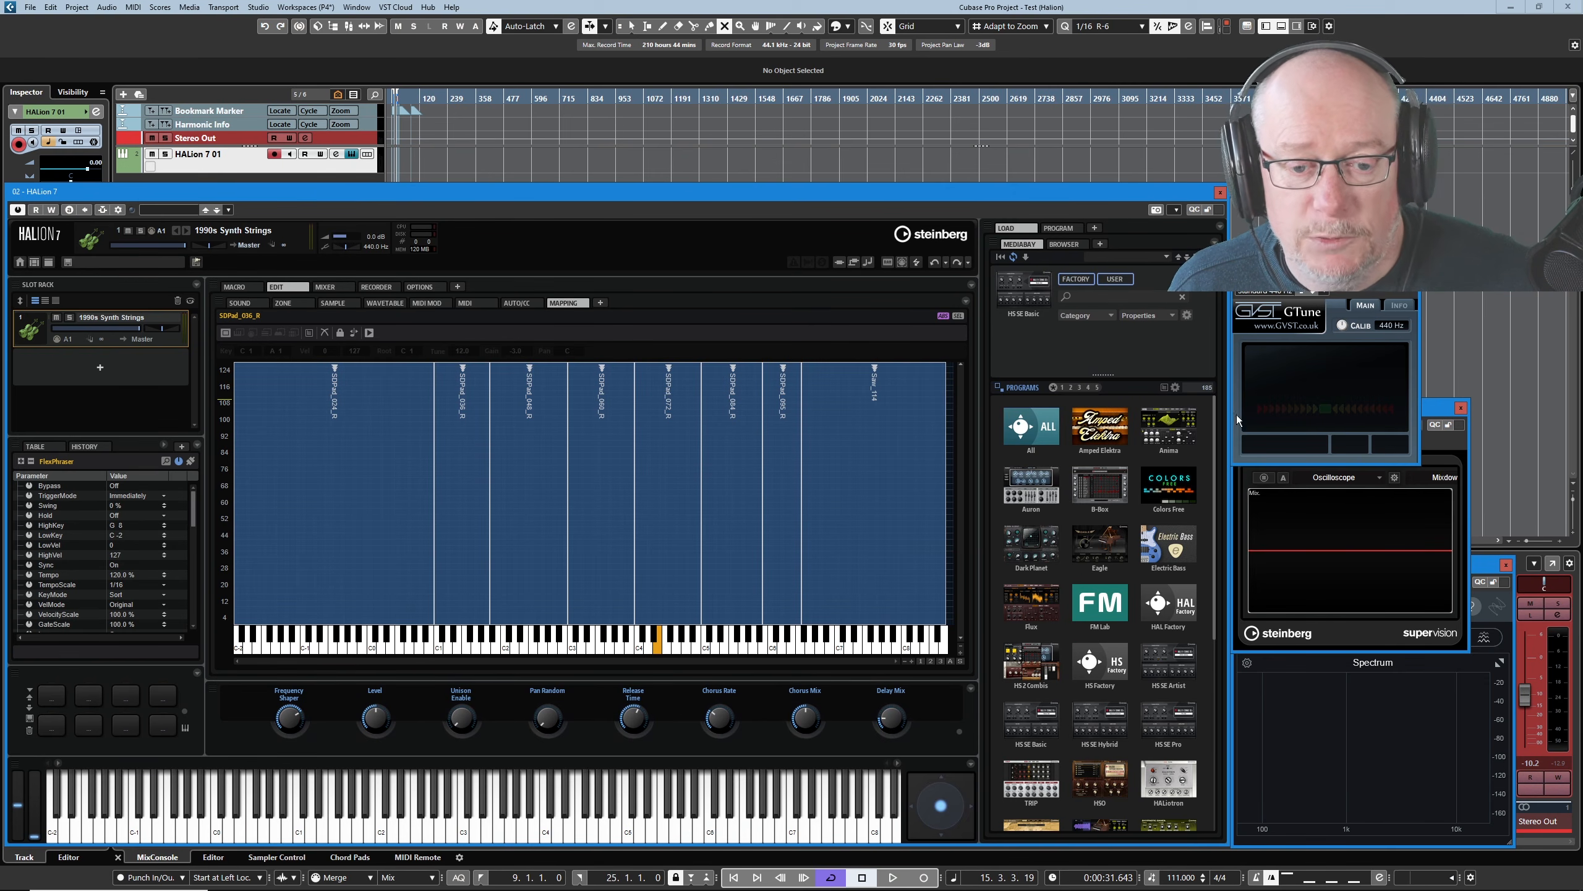
click(1052, 228)
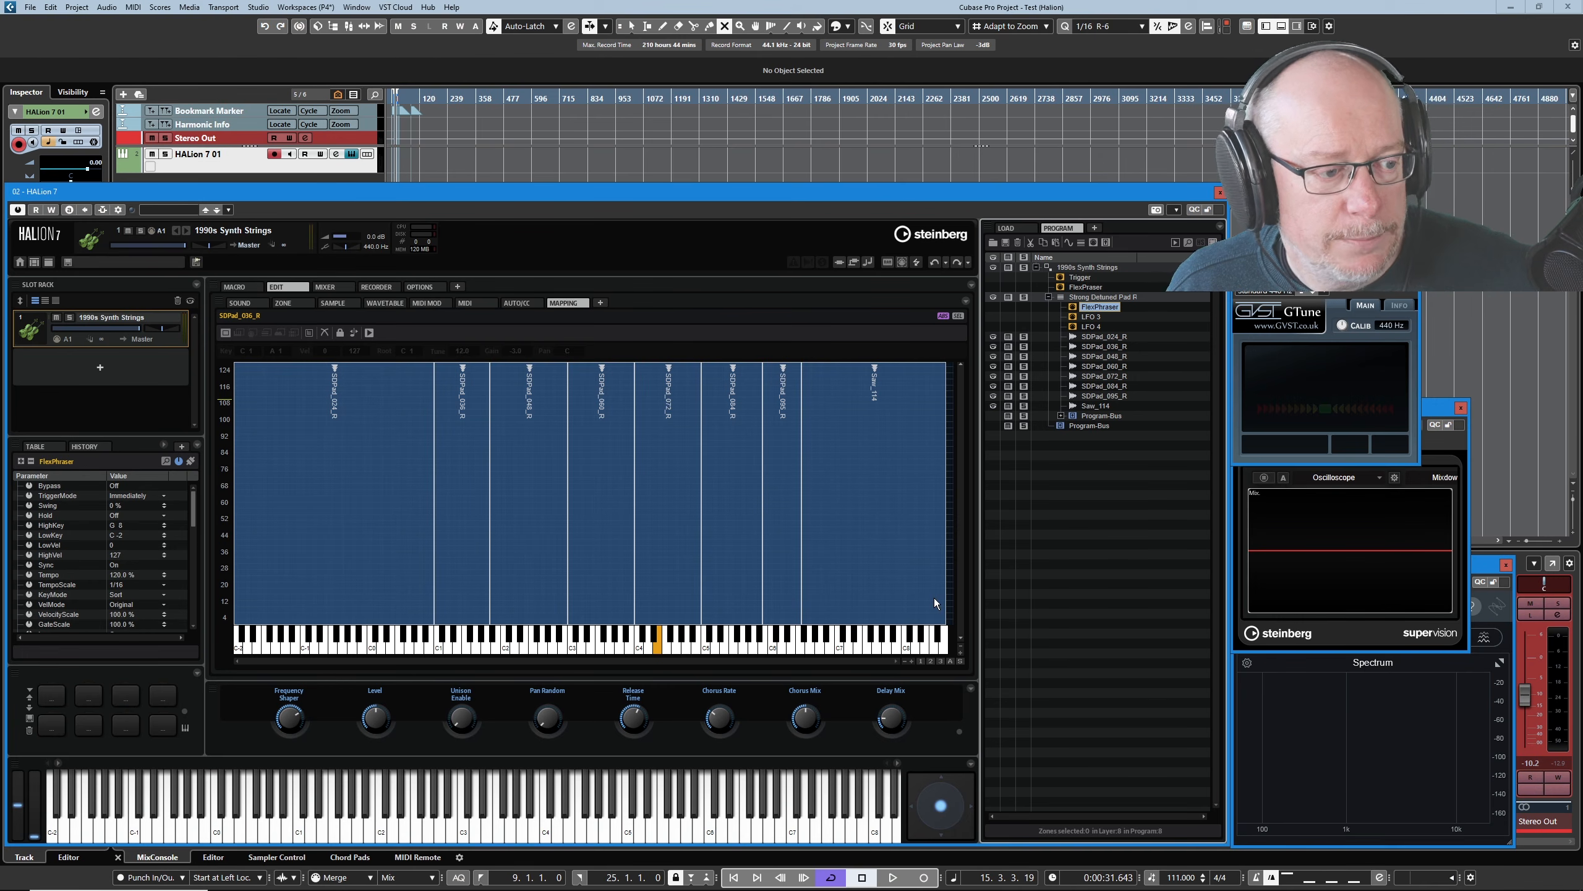
drag(208, 535, 278, 527)
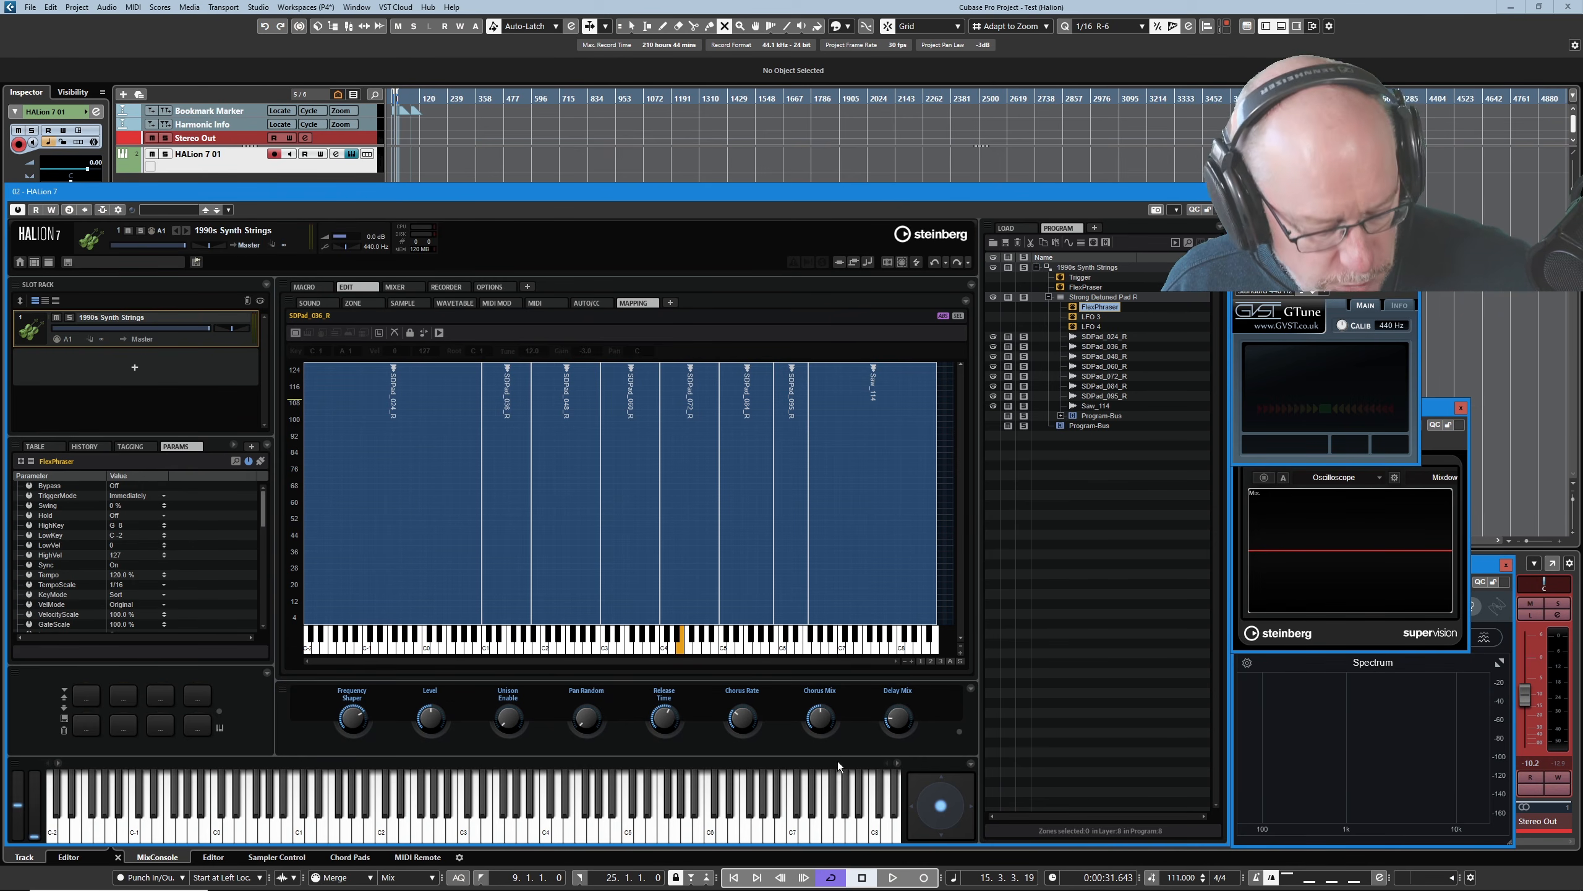
mouse_move(810, 755)
mouse_down()
mouse_move(801, 733)
mouse_move(804, 754)
mouse_up()
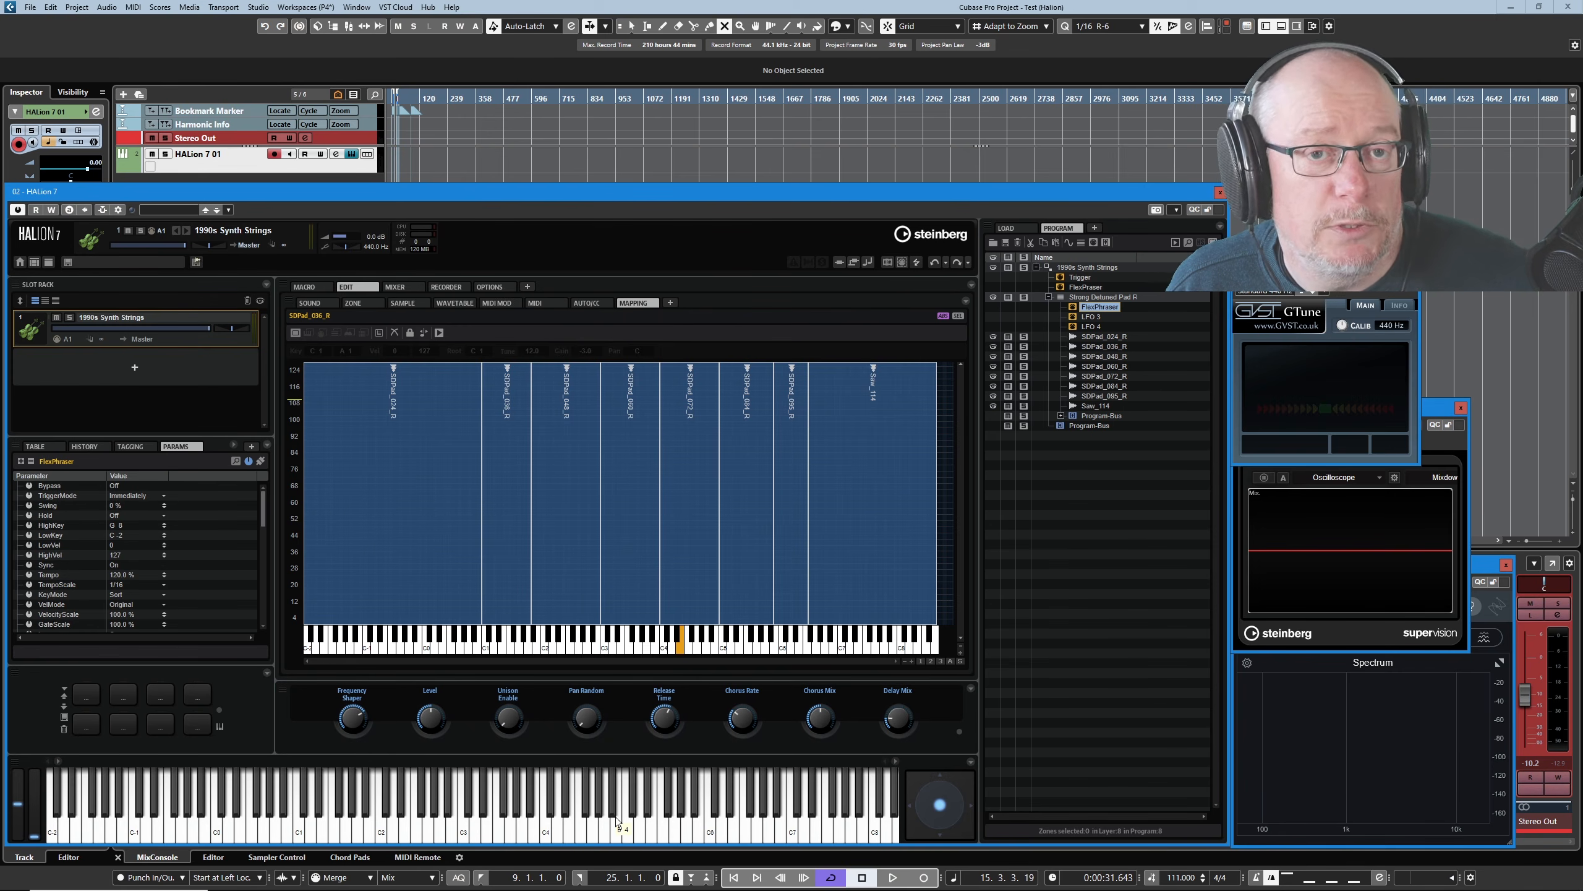
mouse_move(659, 733)
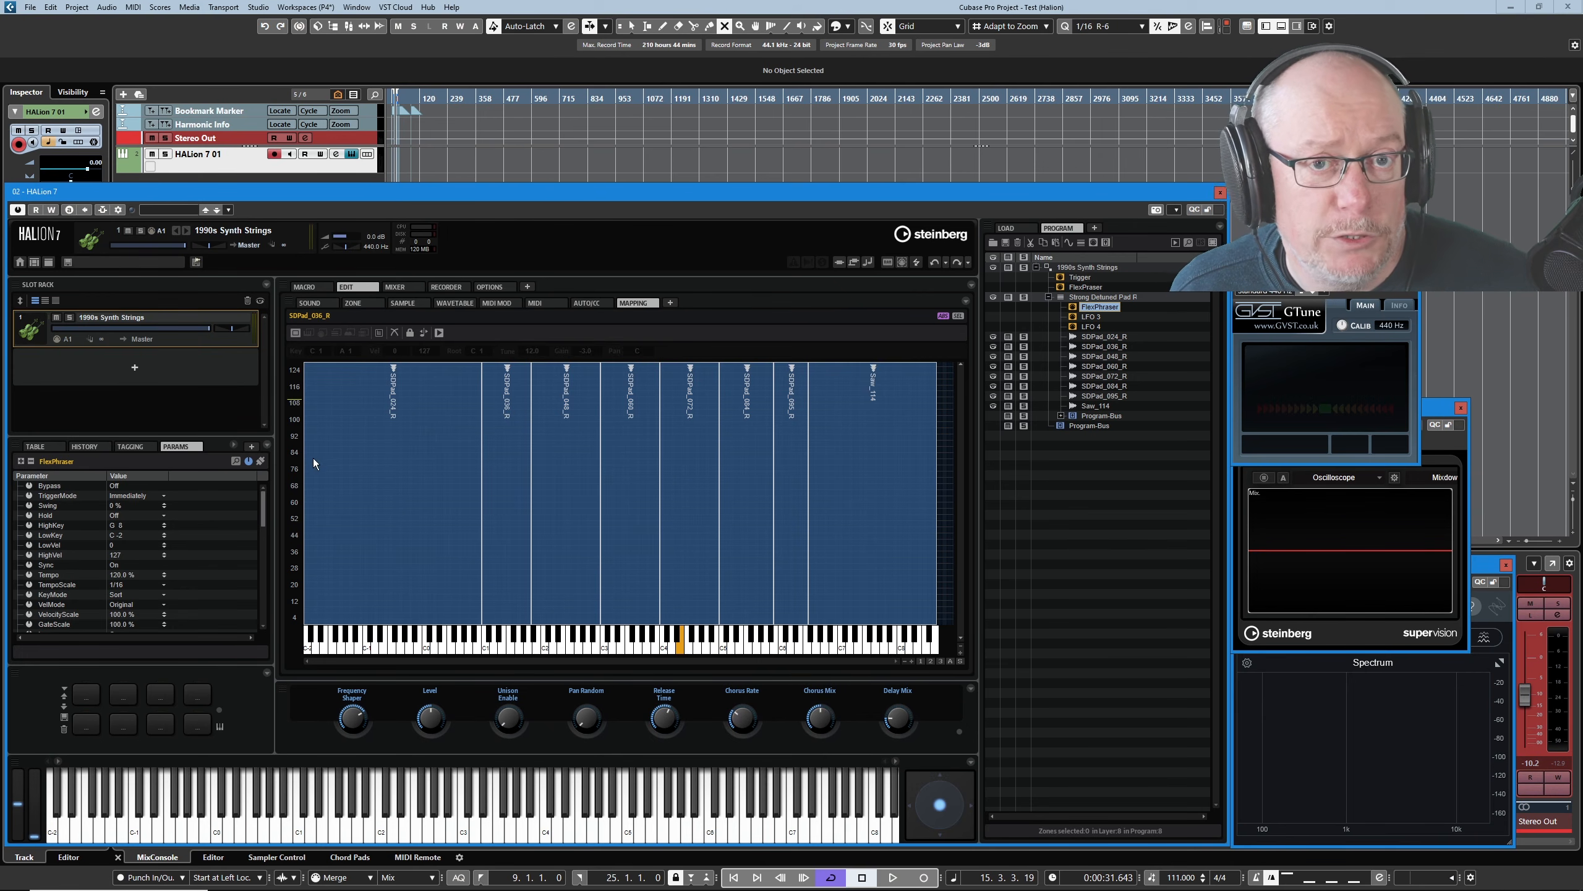
Bring the TABLE, ZONE and PROGRAM tabs to the front in their respective frames.
click(34, 447)
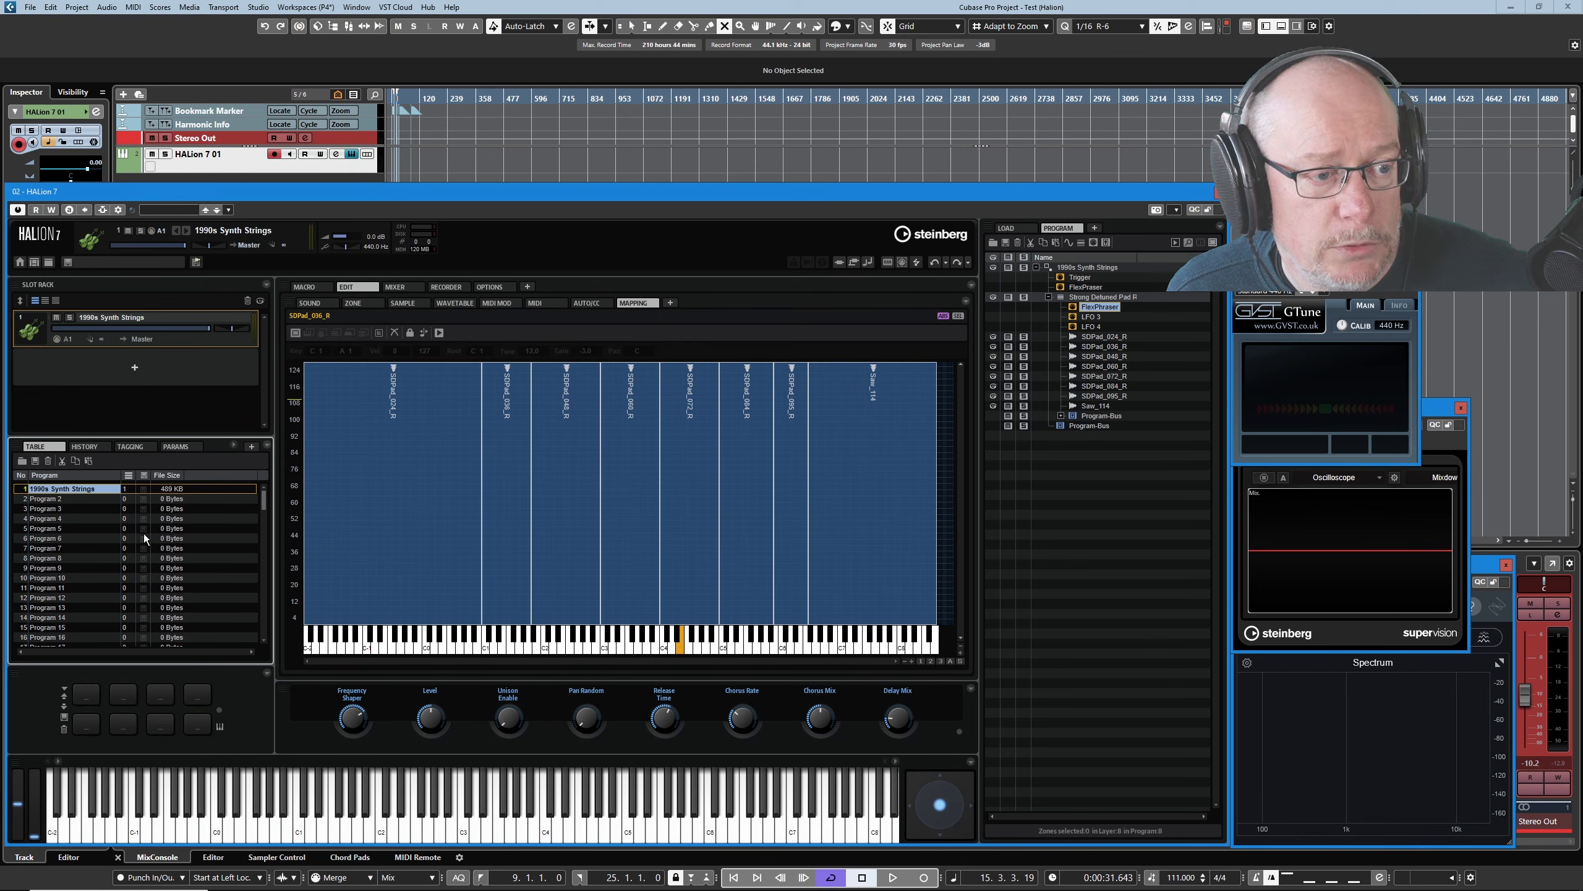
click(352, 303)
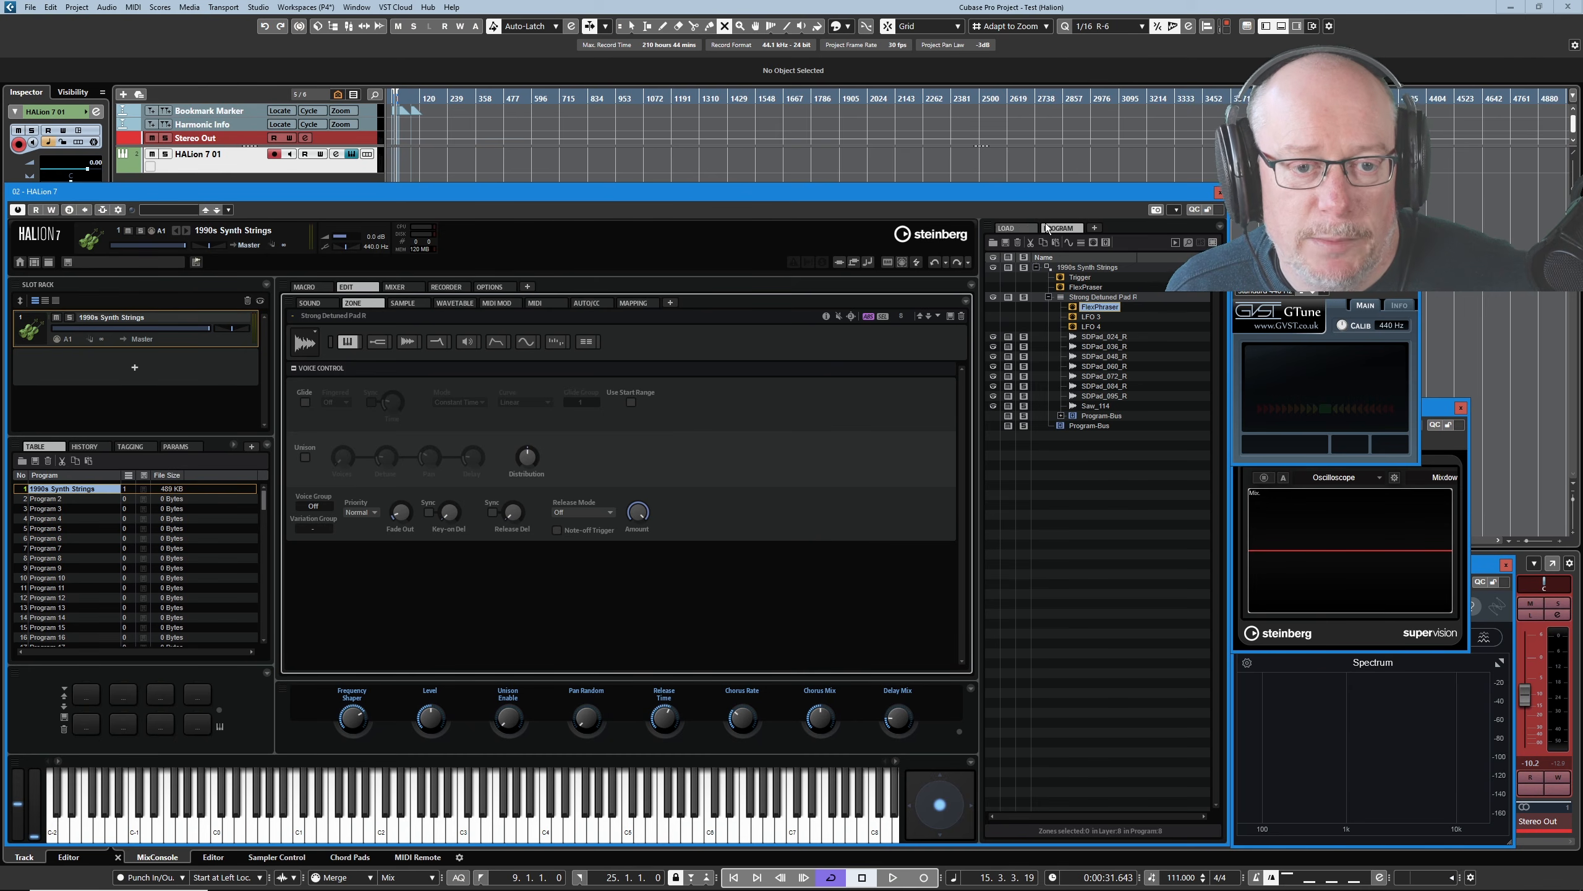
click(1013, 228)
click(1063, 228)
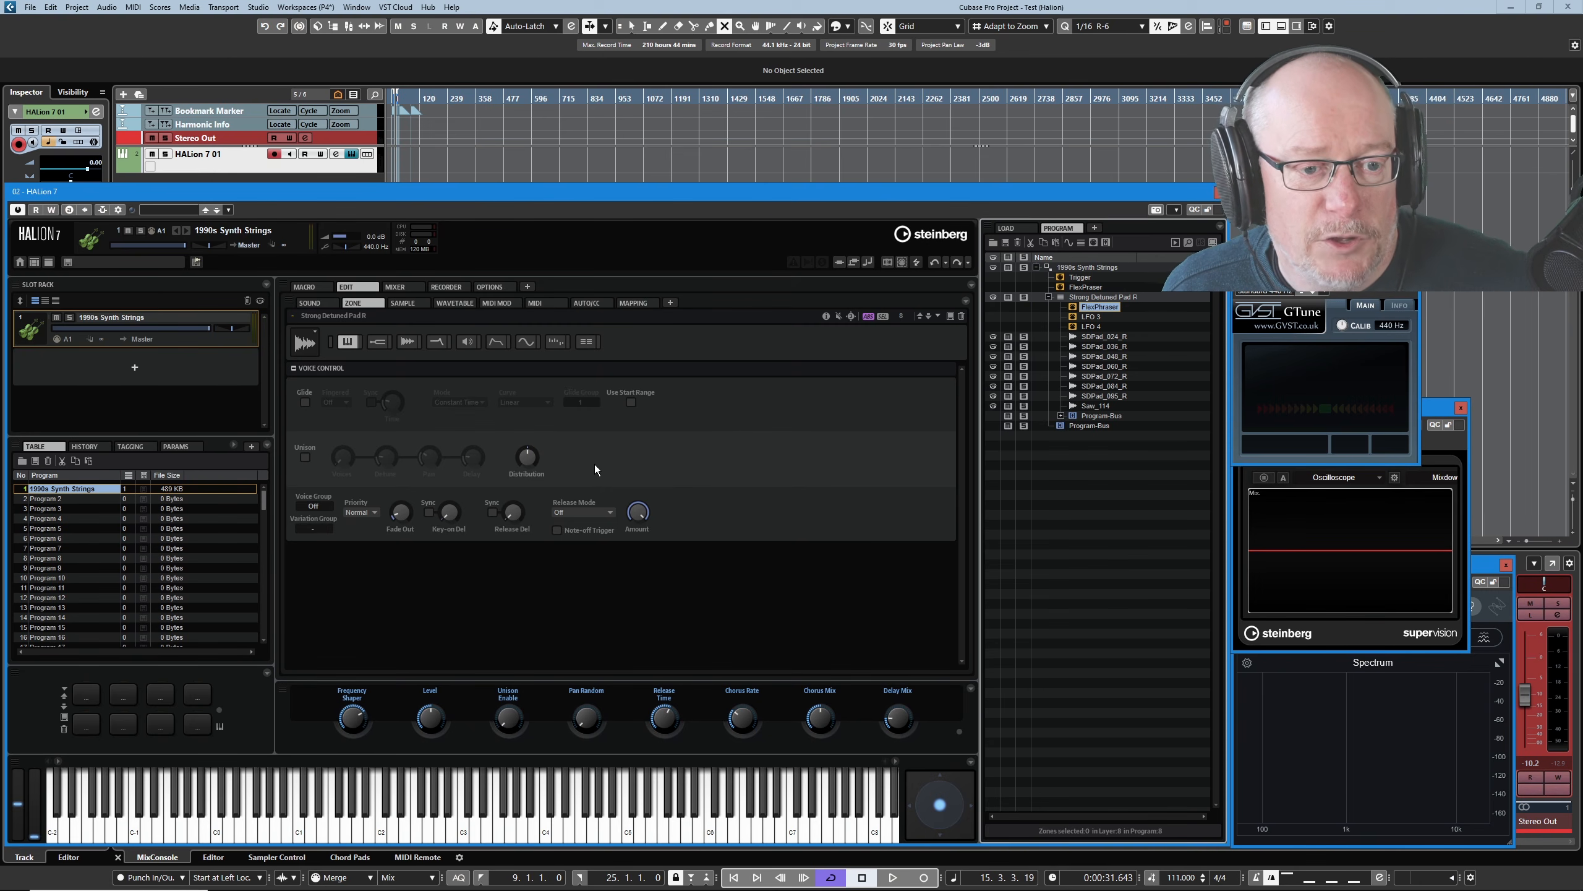
Save the layout as a screen set, overwriting the existing personal Standard preset in the Screensets folder.
click(34, 263)
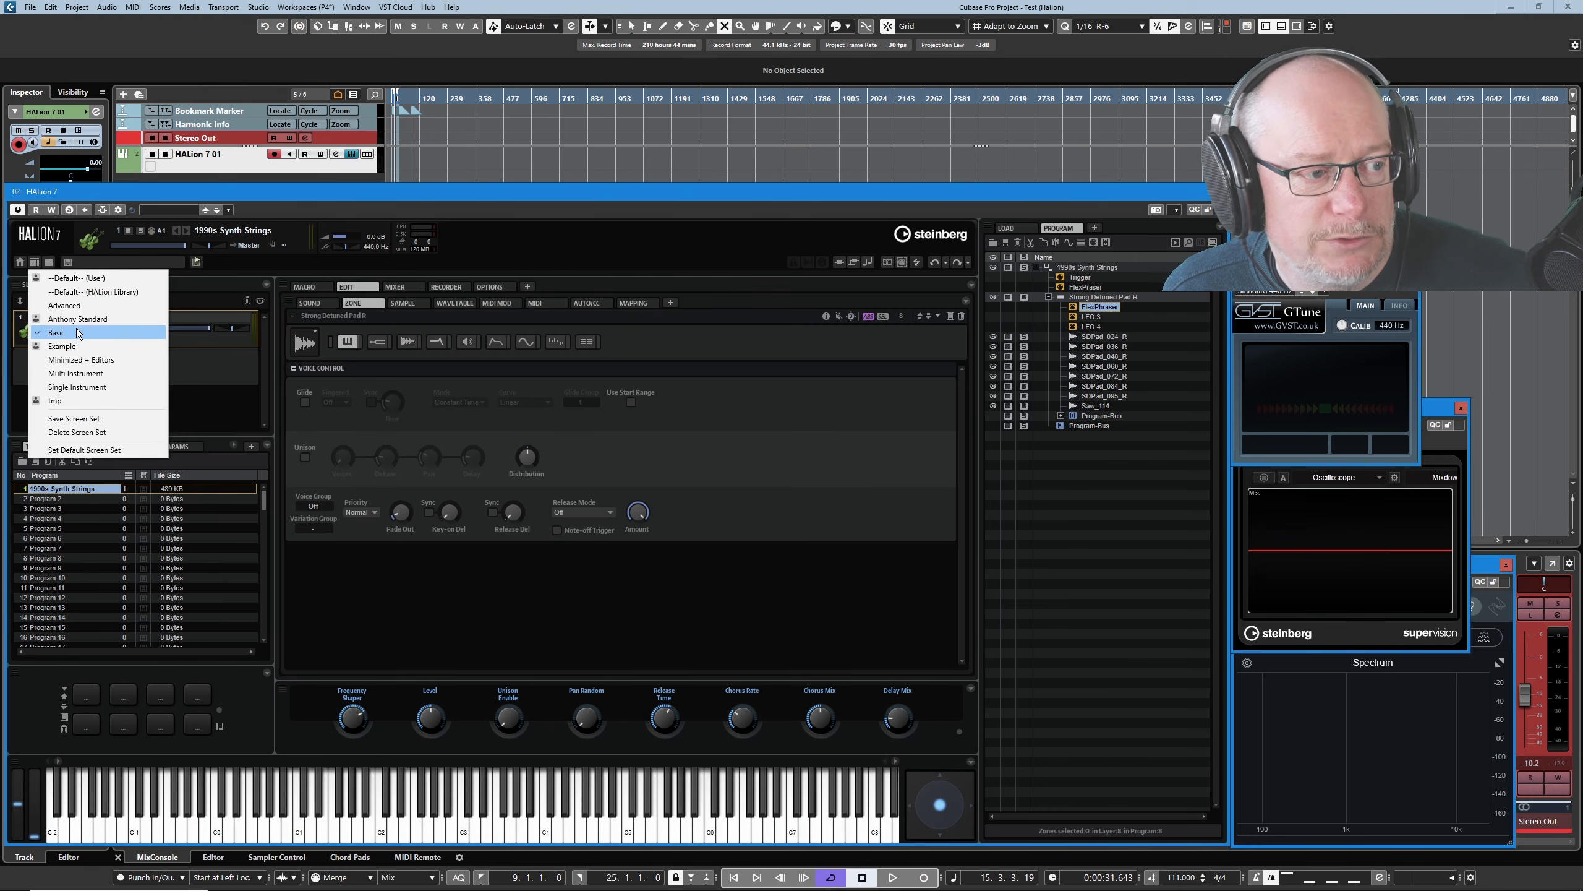
click(74, 418)
click(220, 291)
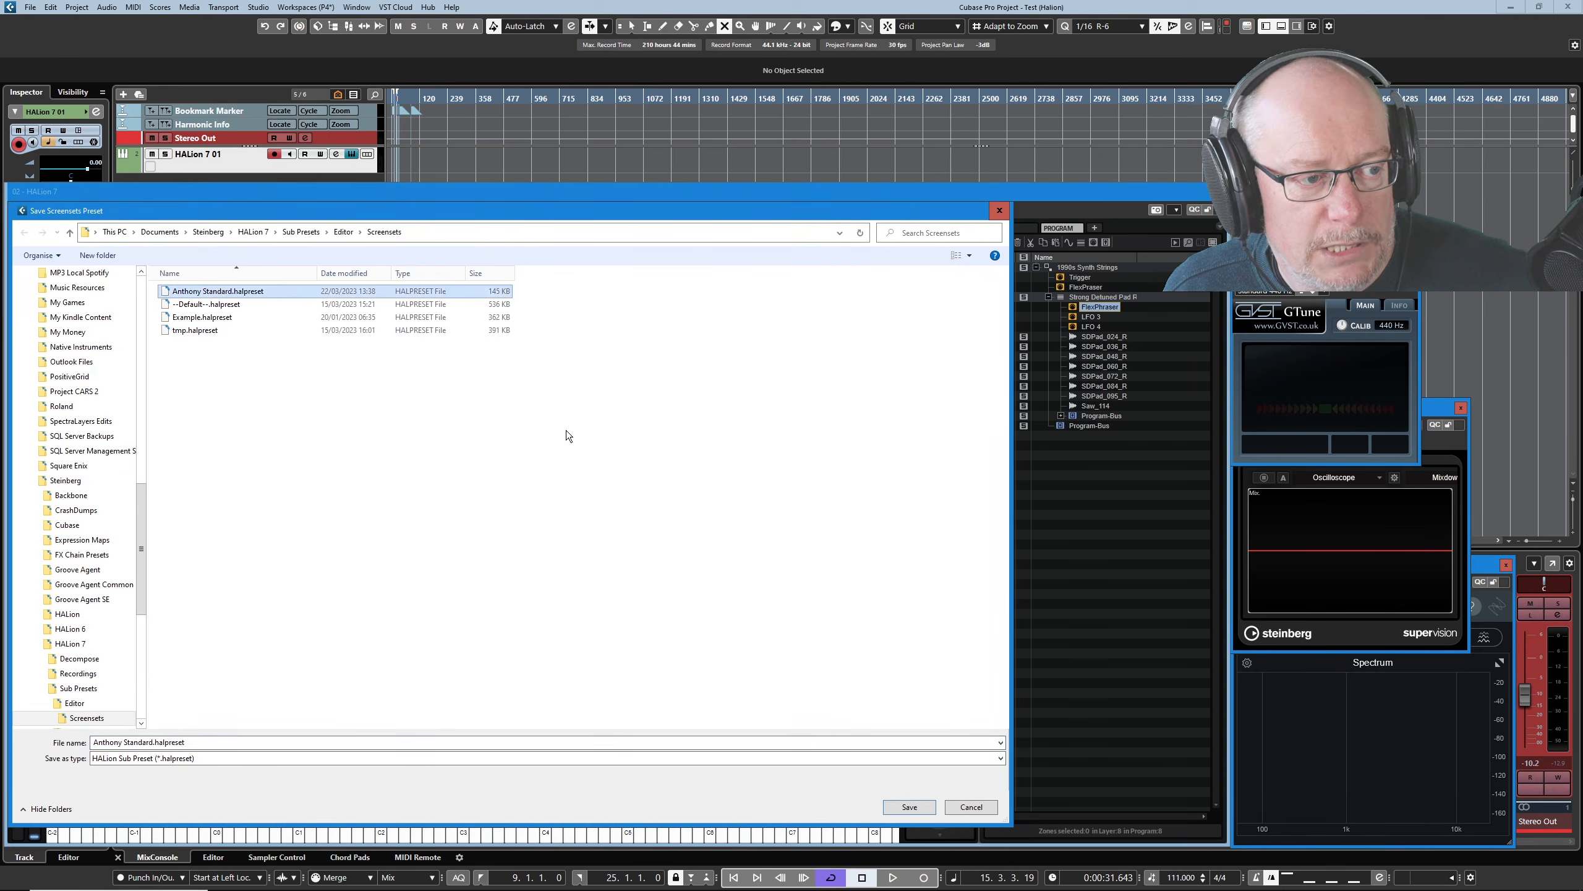
click(907, 807)
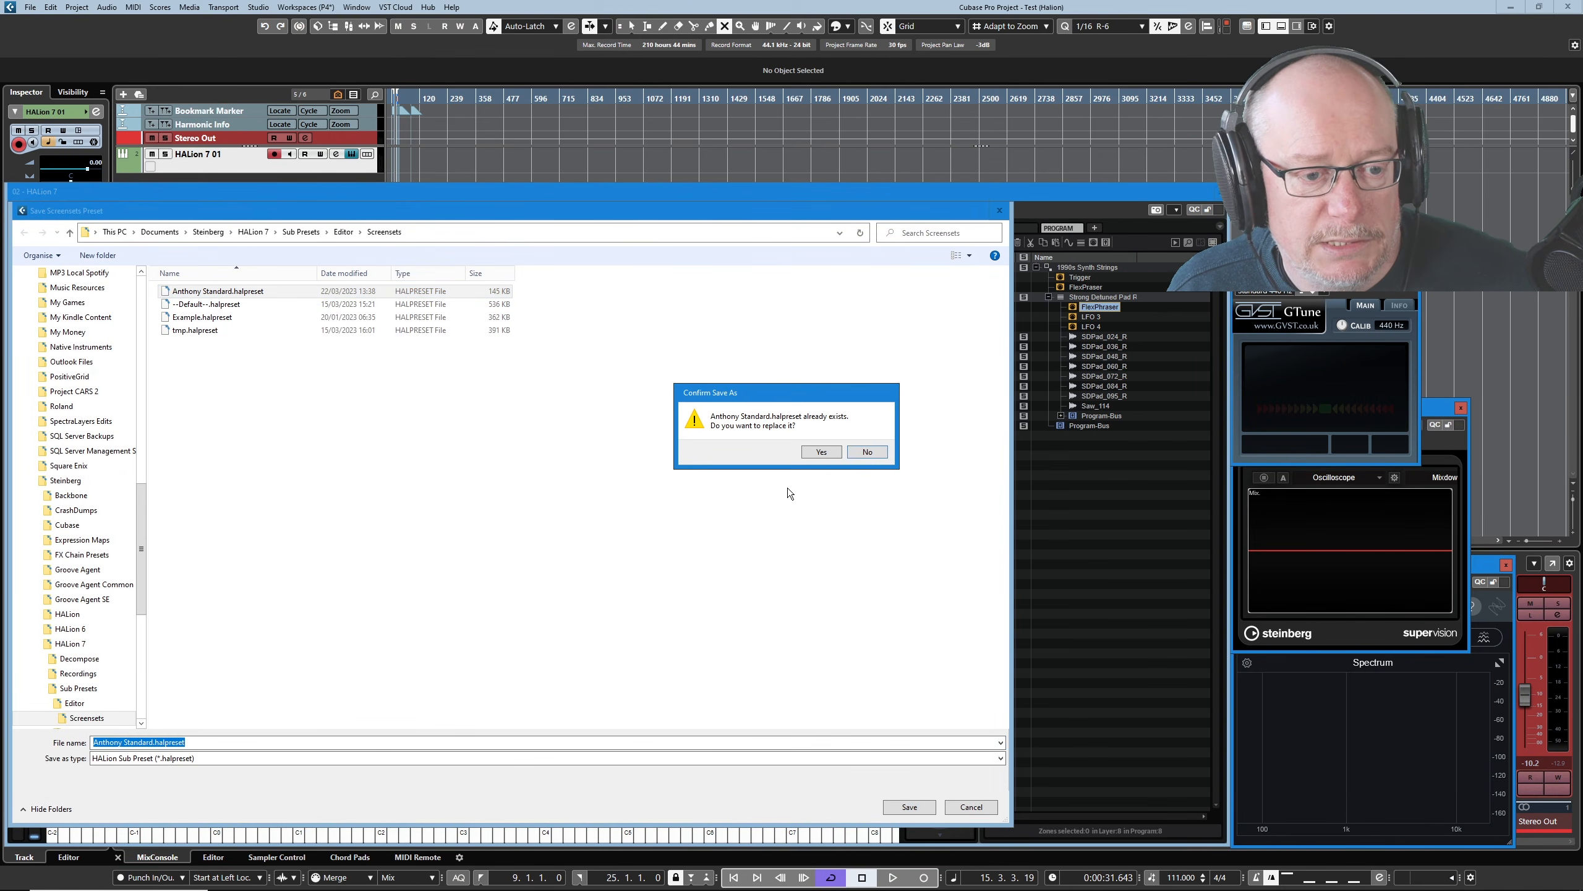
click(820, 451)
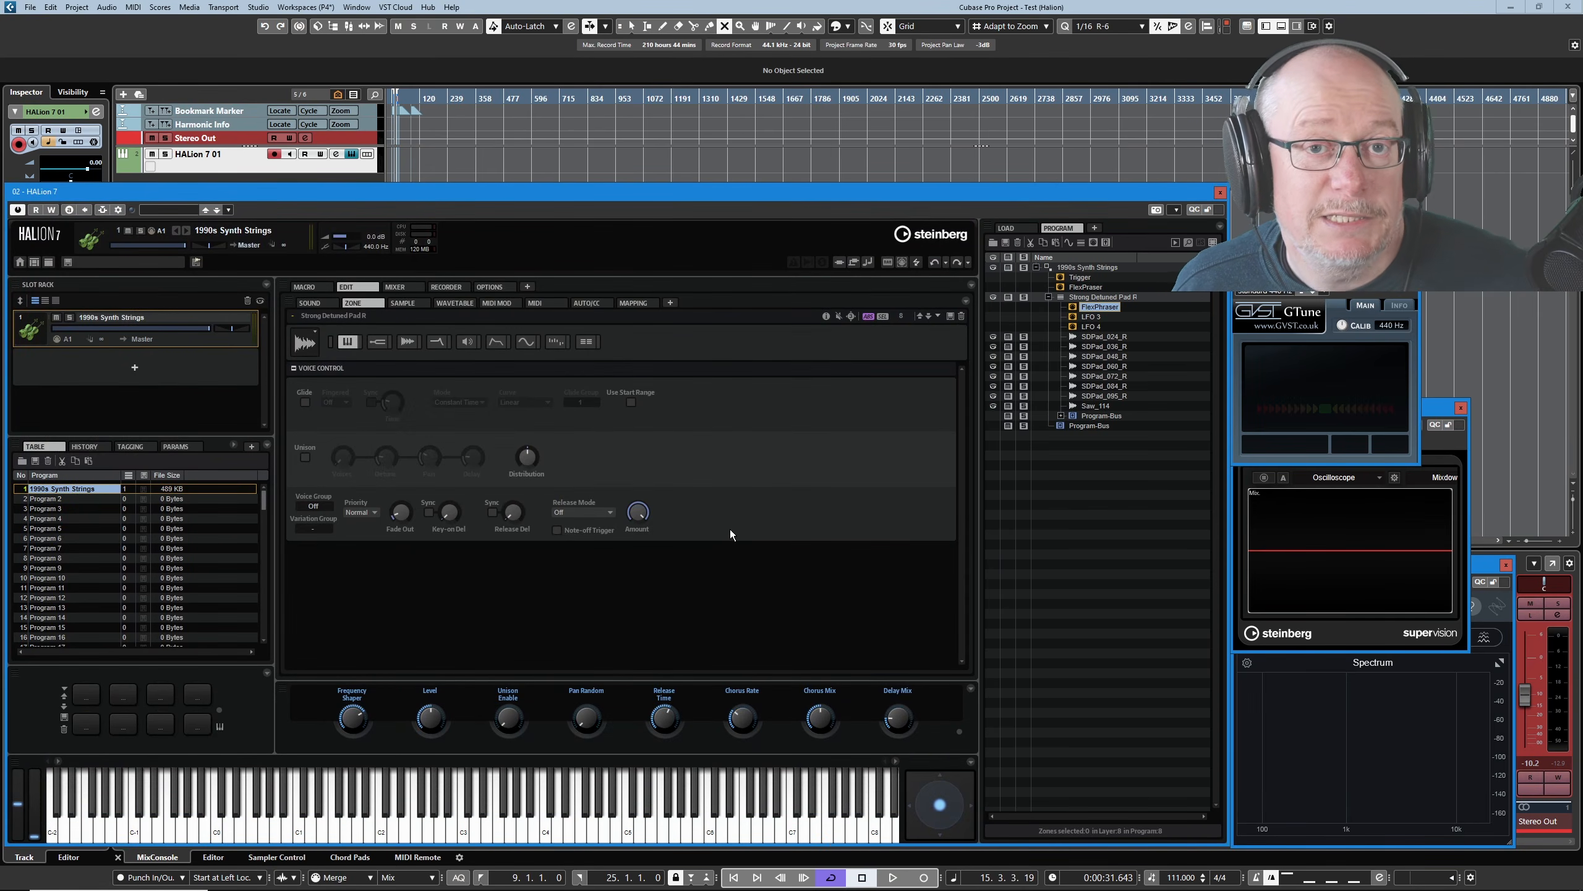